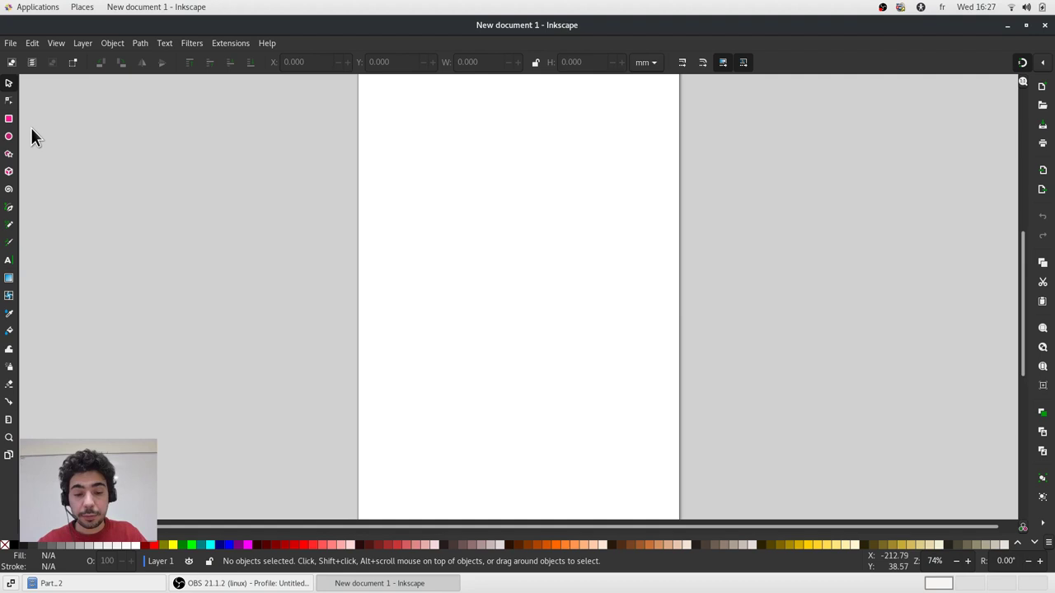
# Draw a large rectangle across the page, filled #FFCC00 yellow with a black stroke.
pyautogui.press('r')
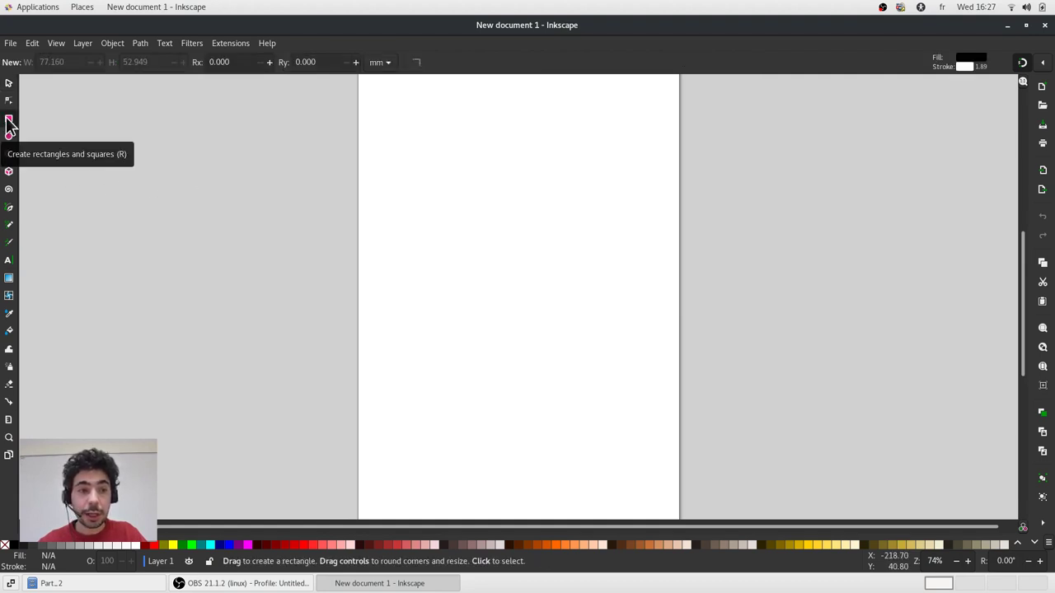
pyautogui.moveTo(279, 124); pyautogui.dragTo(648, 377)
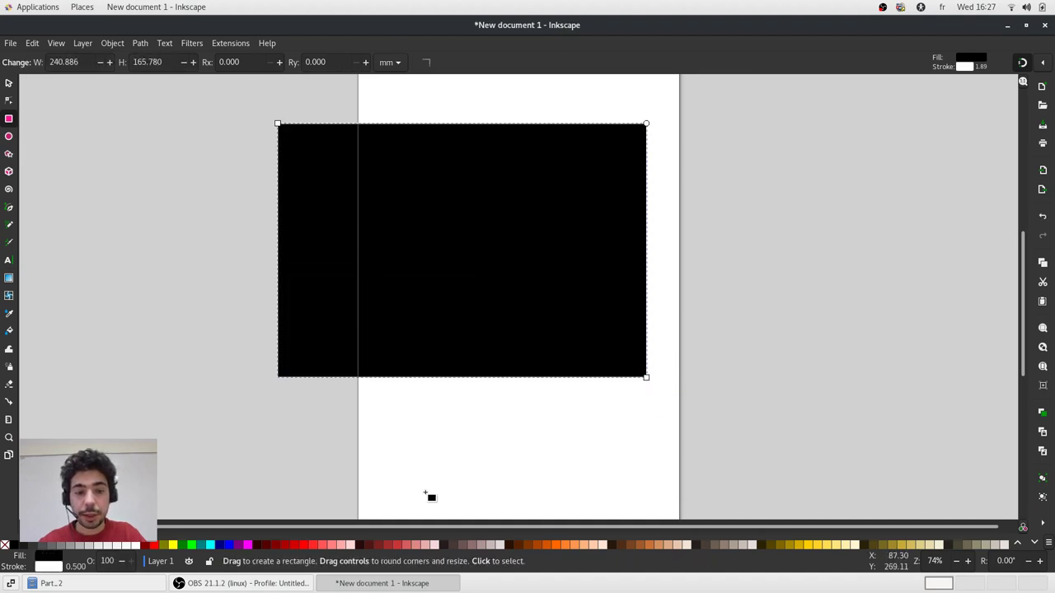
pyautogui.click(808, 544)
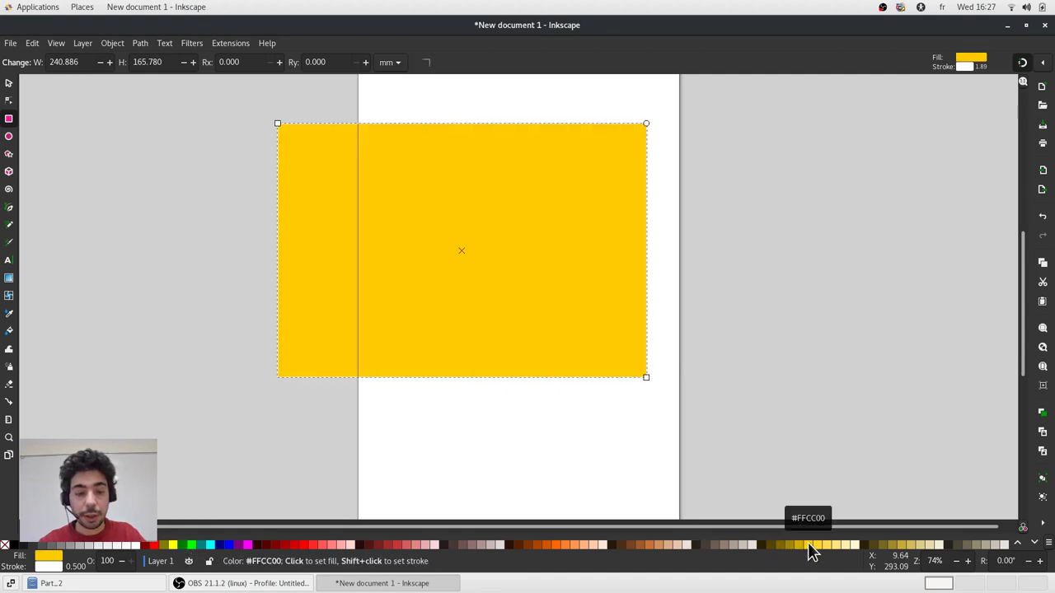
pyautogui.keyDown('shift'); pyautogui.click(12, 546); pyautogui.keyUp('shift')
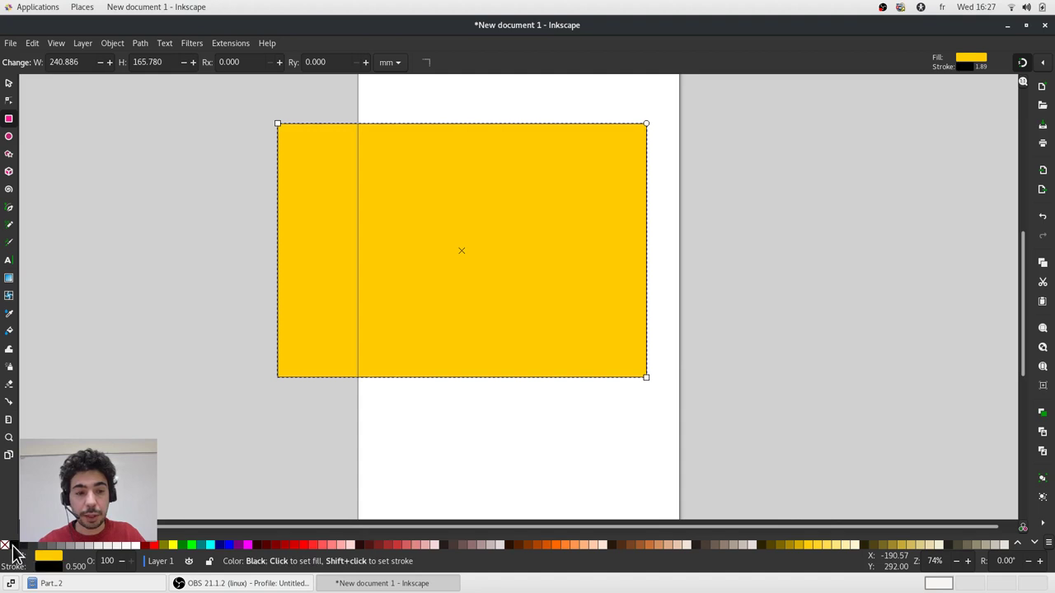
# Move the rectangle toward the page centre, try rotating it, then undo the rotation.
pyautogui.click(8, 83)
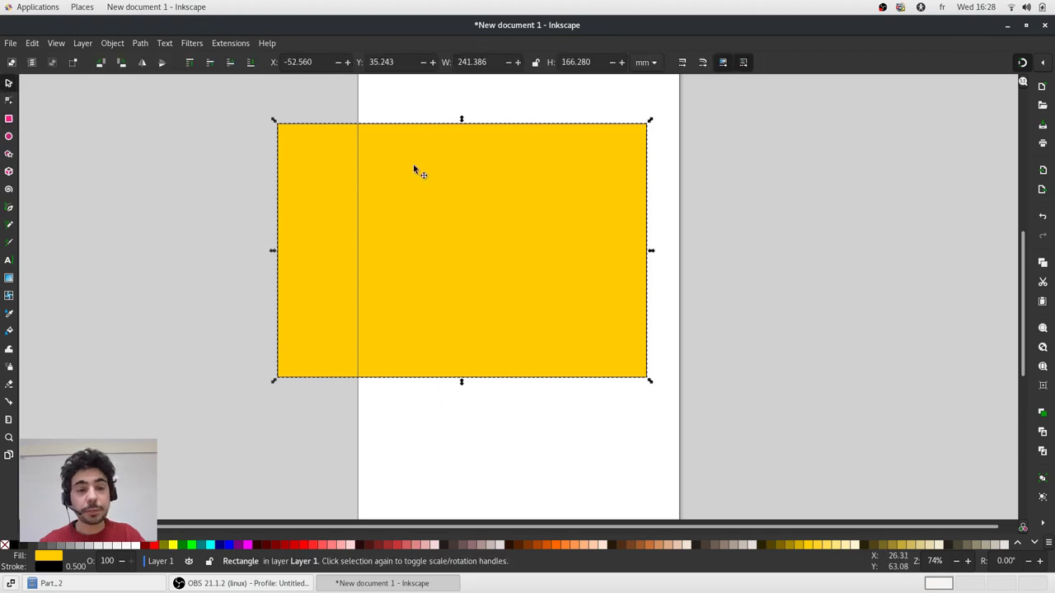
pyautogui.moveTo(443, 201); pyautogui.dragTo(528, 231)
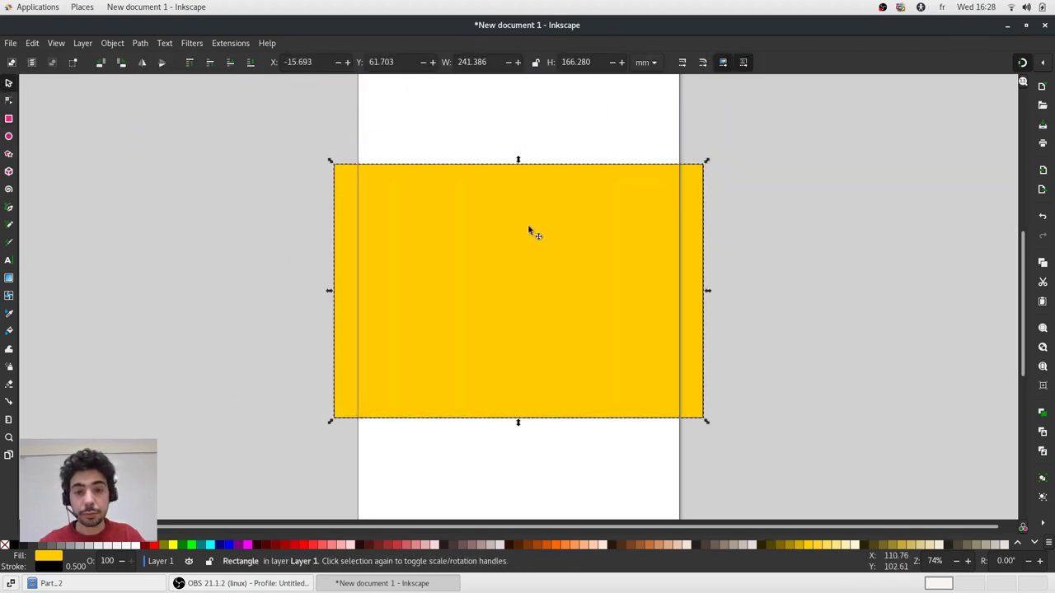
pyautogui.click(578, 210)
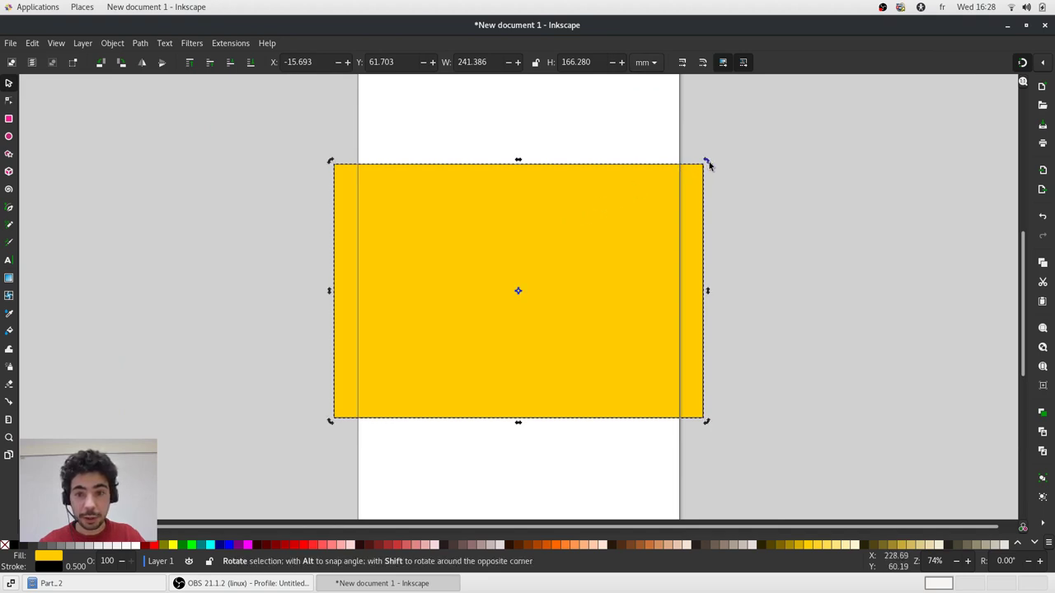
pyautogui.moveTo(708, 164); pyautogui.dragTo(511, 221)
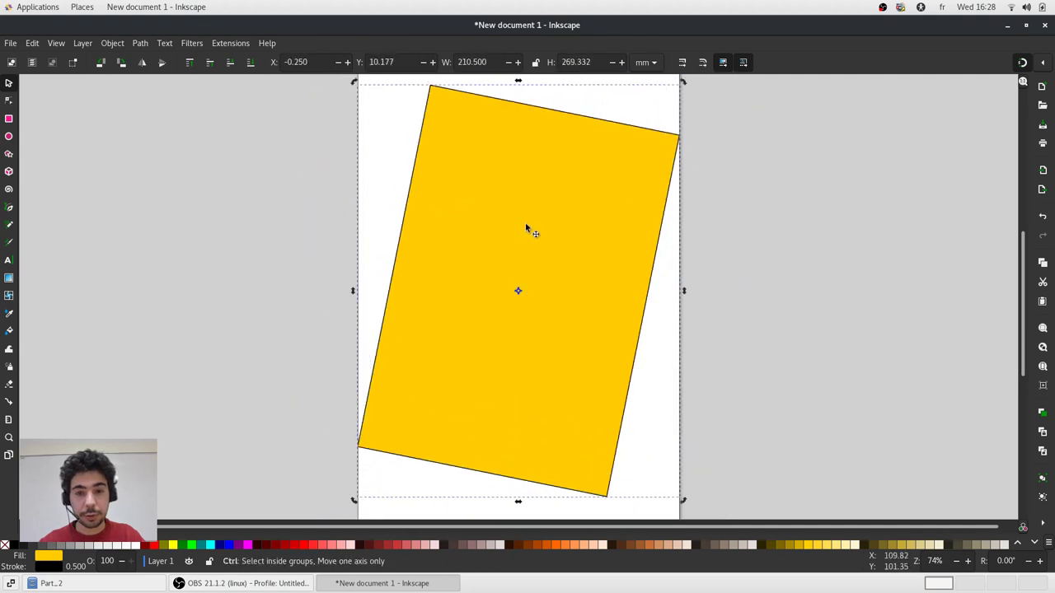
pyautogui.hotkey('ctrl', 'z')
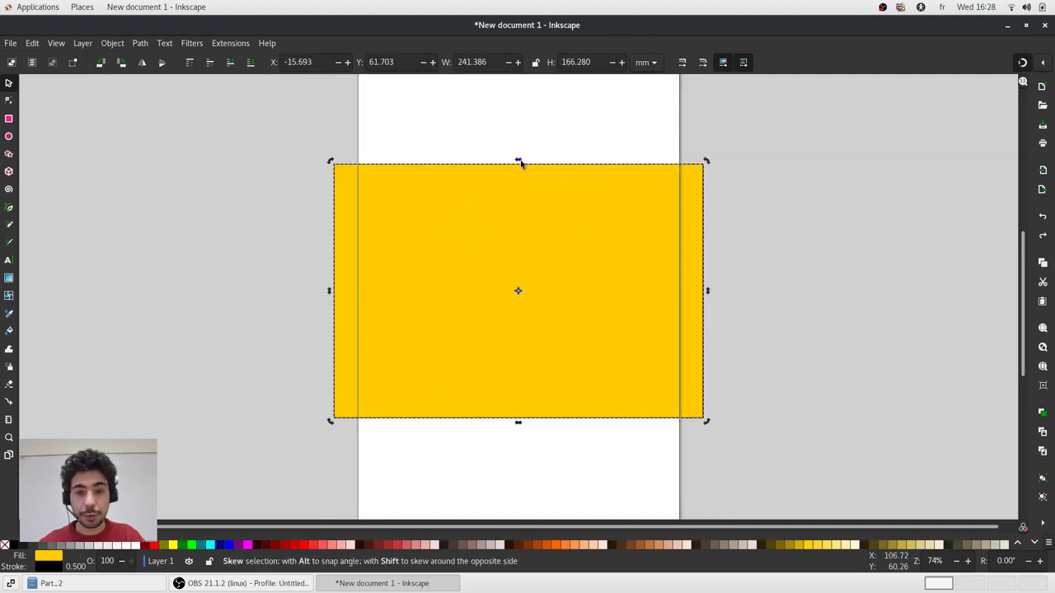
# Skew the rectangle horizontally and vertically, then undo both skews.
pyautogui.moveTo(519, 160); pyautogui.dragTo(582, 157)
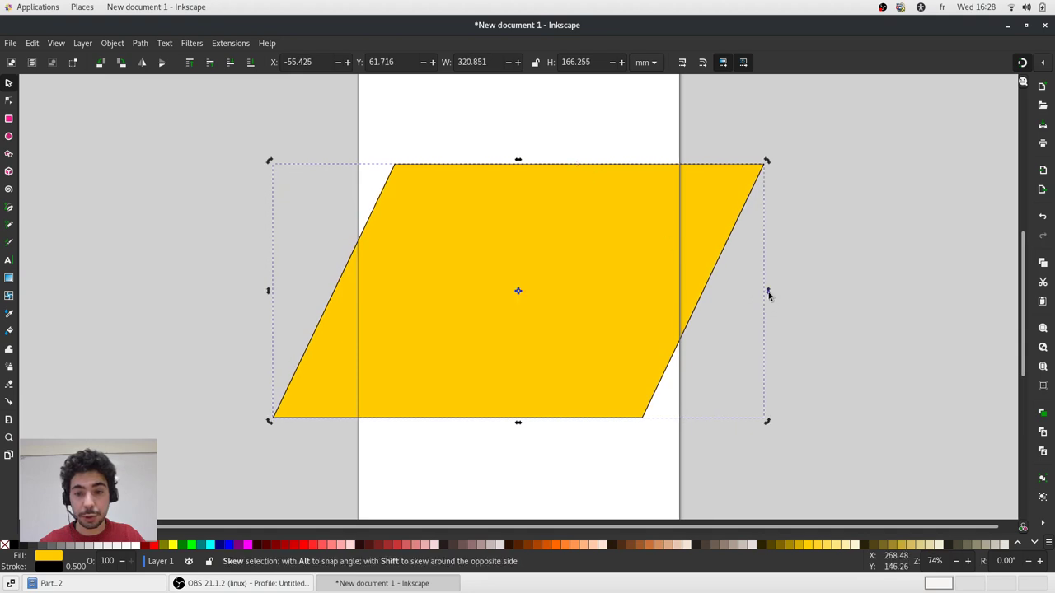
pyautogui.moveTo(768, 293); pyautogui.dragTo(777, 218)
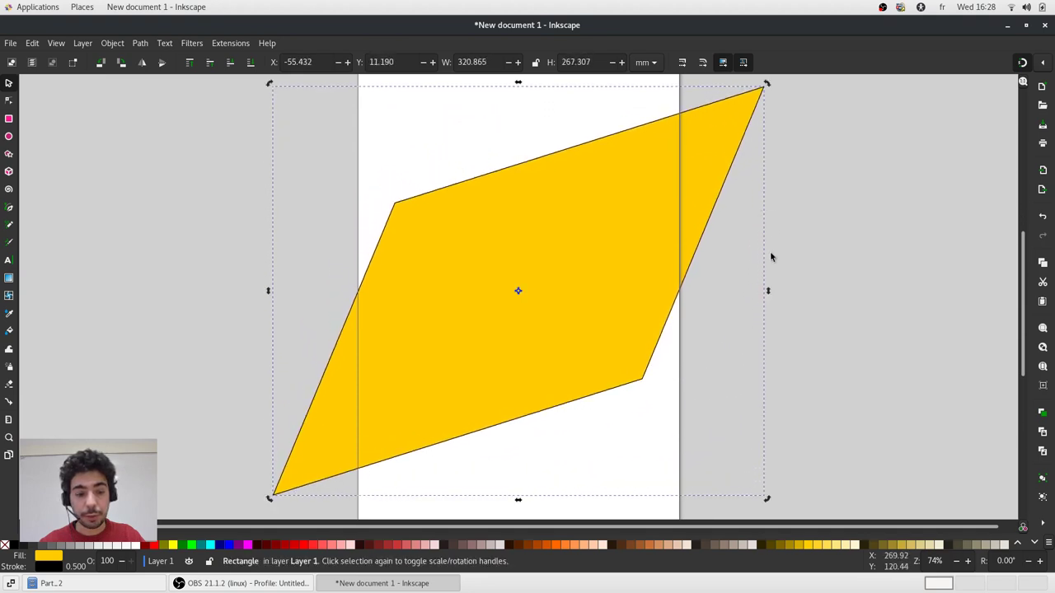
pyautogui.hotkey('ctrl', 'z')
pyautogui.hotkey('ctrl', 'z')
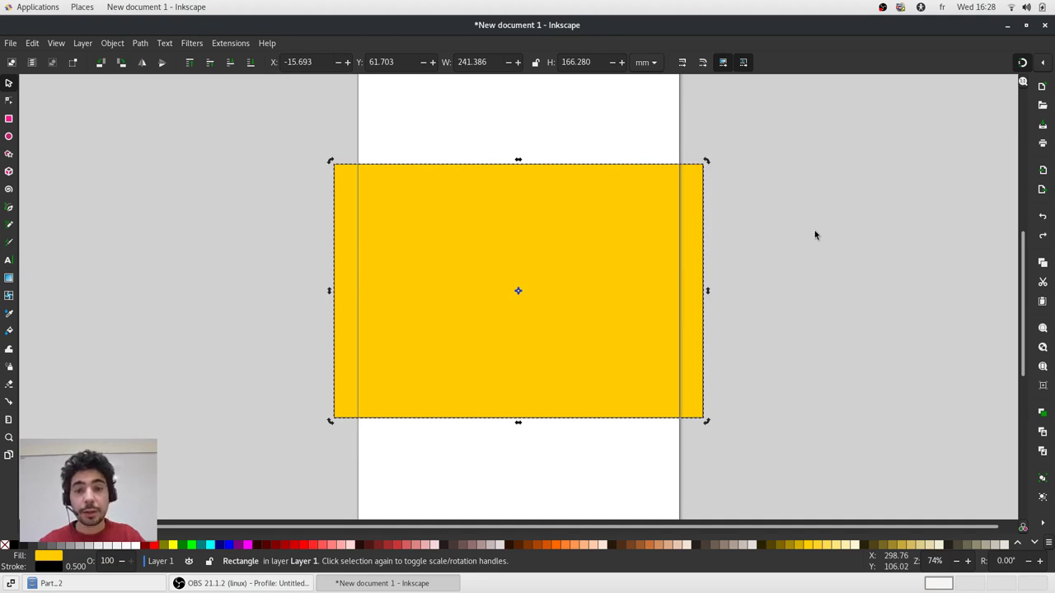
# Reposition the yellow rectangle slightly left and lower on the page.
pyautogui.click(815, 231)
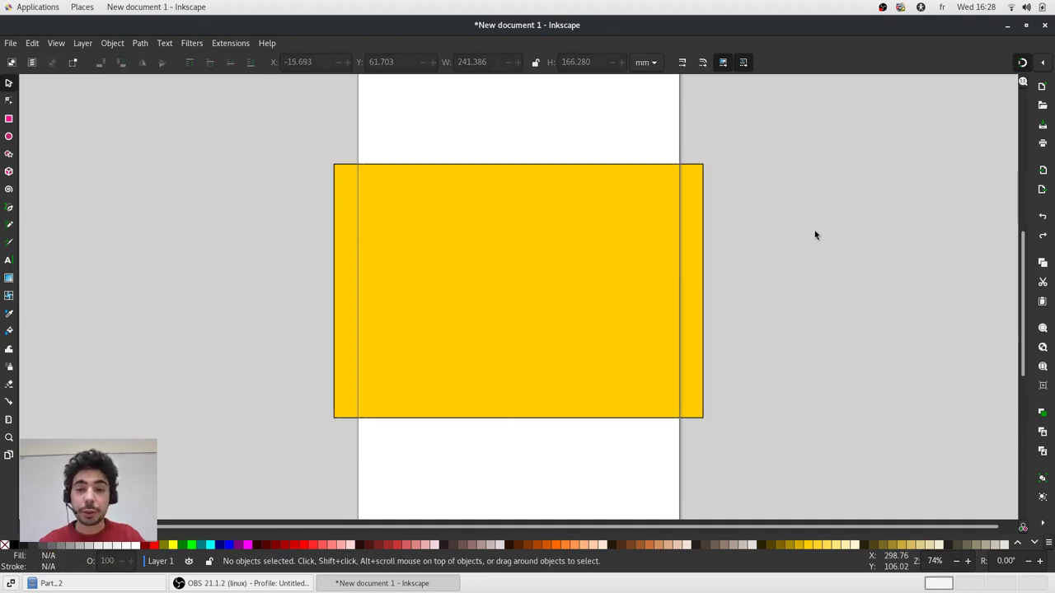
pyautogui.click(637, 249)
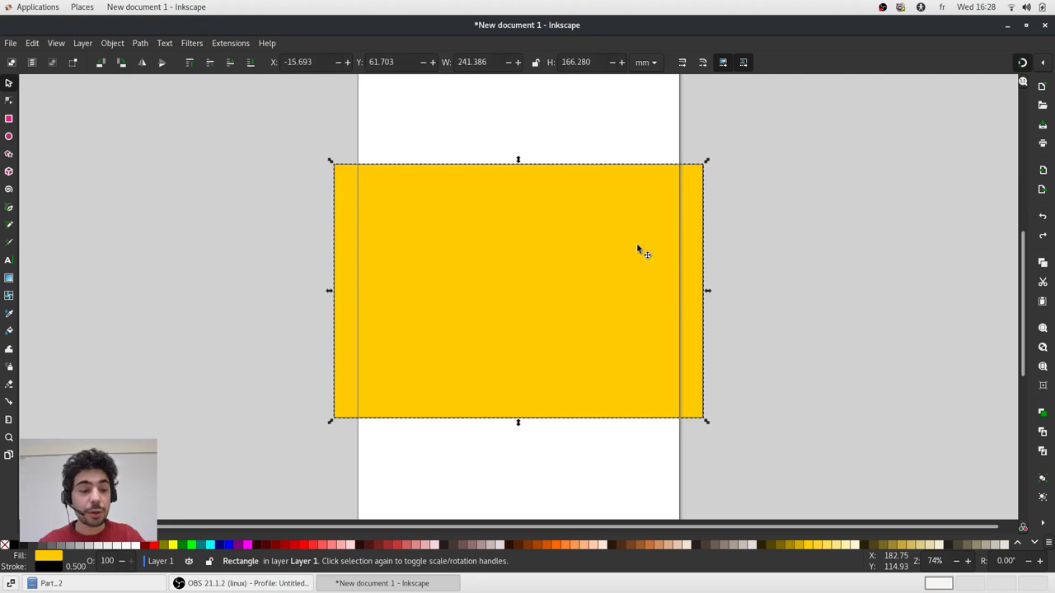
pyautogui.moveTo(598, 257); pyautogui.dragTo(409, 266)
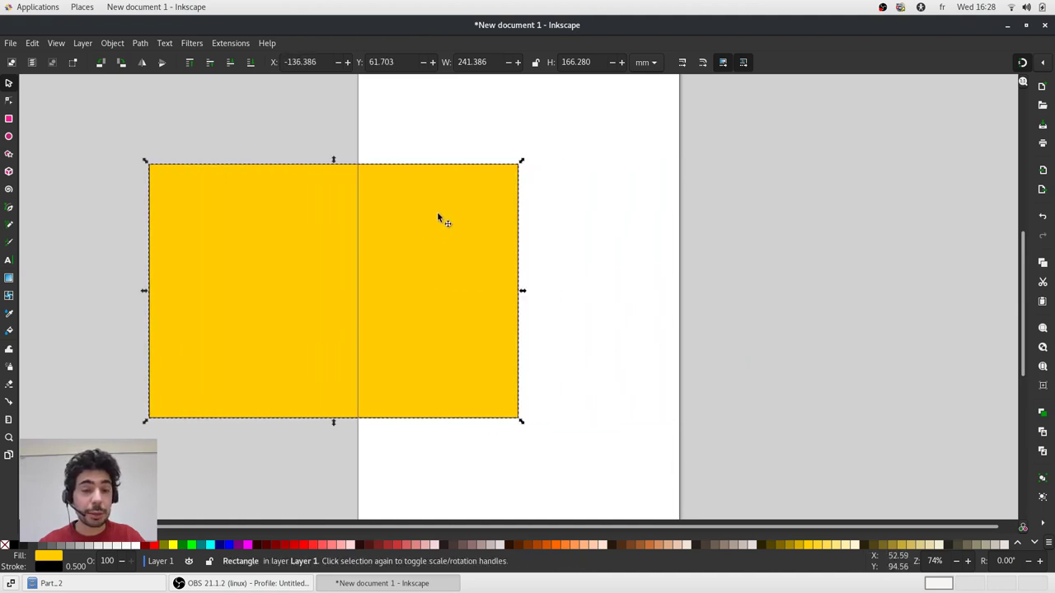
pyautogui.moveTo(438, 217); pyautogui.dragTo(458, 209)
pyautogui.moveTo(540, 216); pyautogui.dragTo(667, 251)
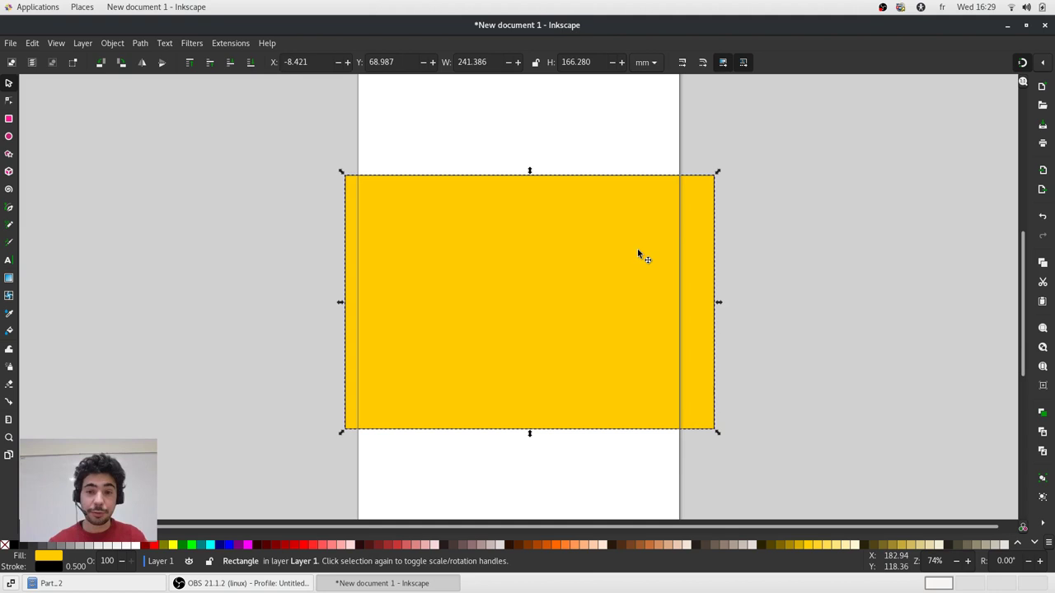
pyautogui.moveTo(636, 188); pyautogui.dragTo(579, 200)
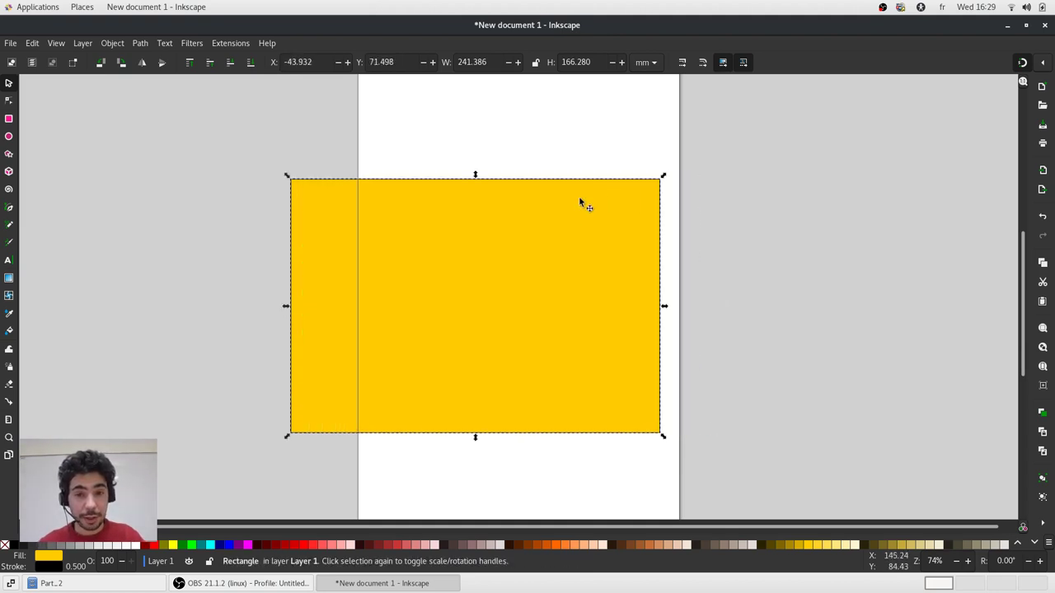
# Rotate the rectangle by 30°, then rotate it back to upright.
pyautogui.click(580, 200)
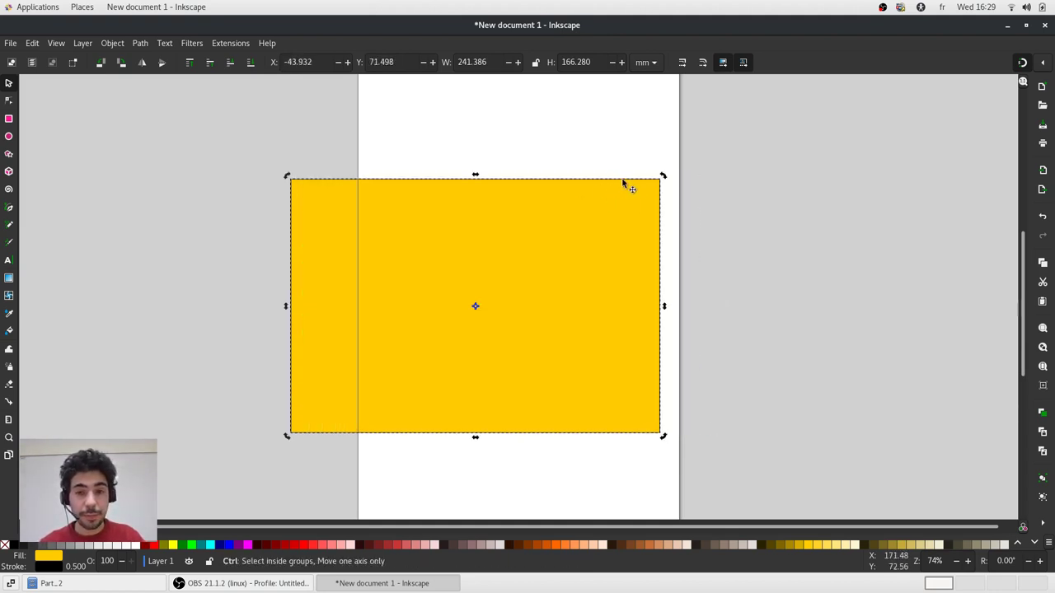
pyautogui.moveTo(664, 175); pyautogui.dragTo(620, 89)
pyautogui.moveTo(701, 100); pyautogui.dragTo(748, 229)
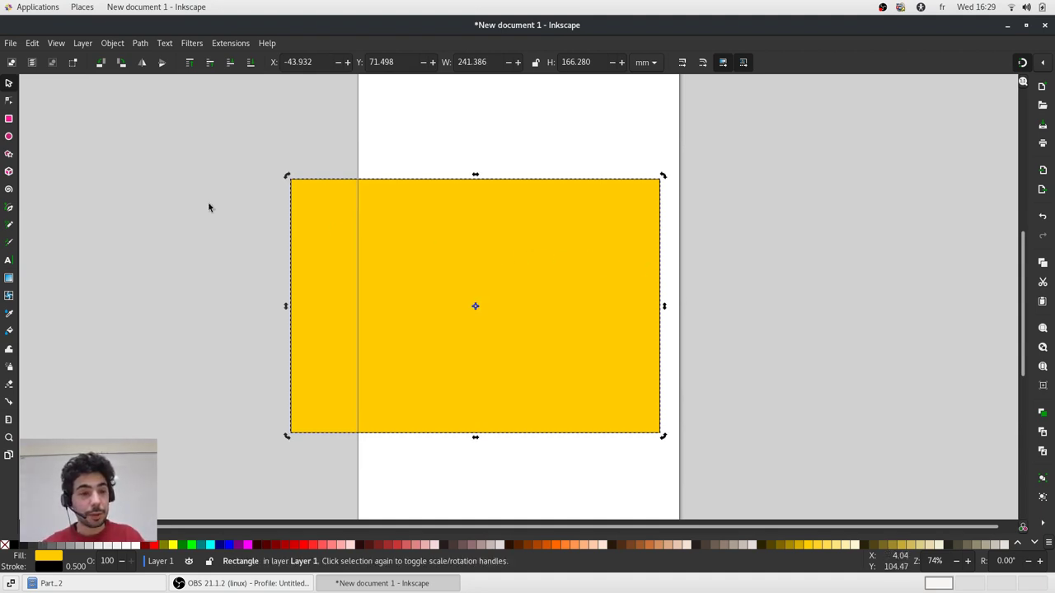
# Drag the corner handle to round the rectangle's corners to a 12.913 mm radius.
pyautogui.click(9, 120)
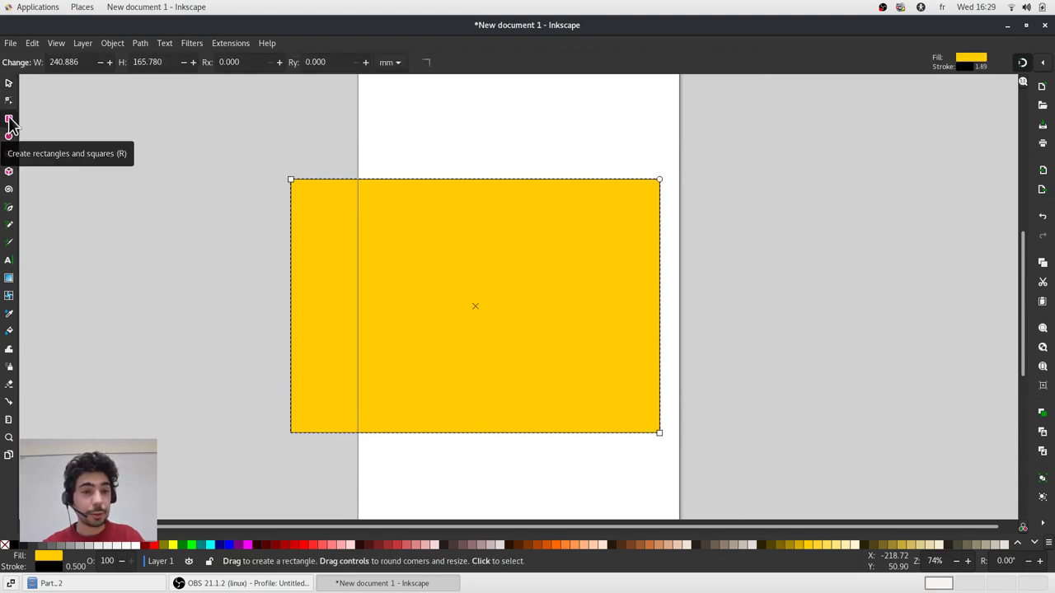
pyautogui.moveTo(660, 179); pyautogui.dragTo(680, 200)
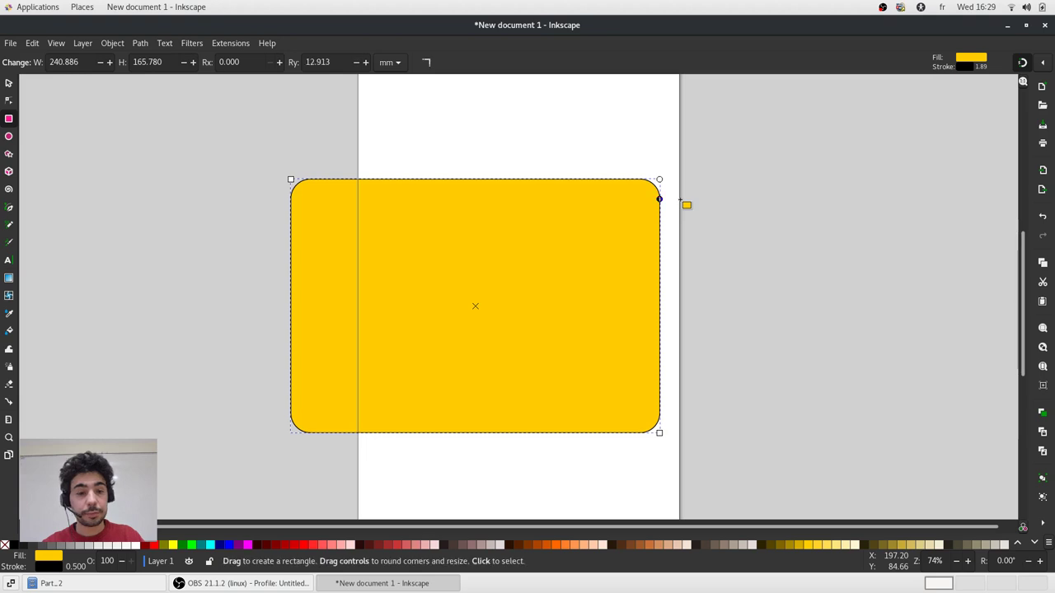
pyautogui.press('s')
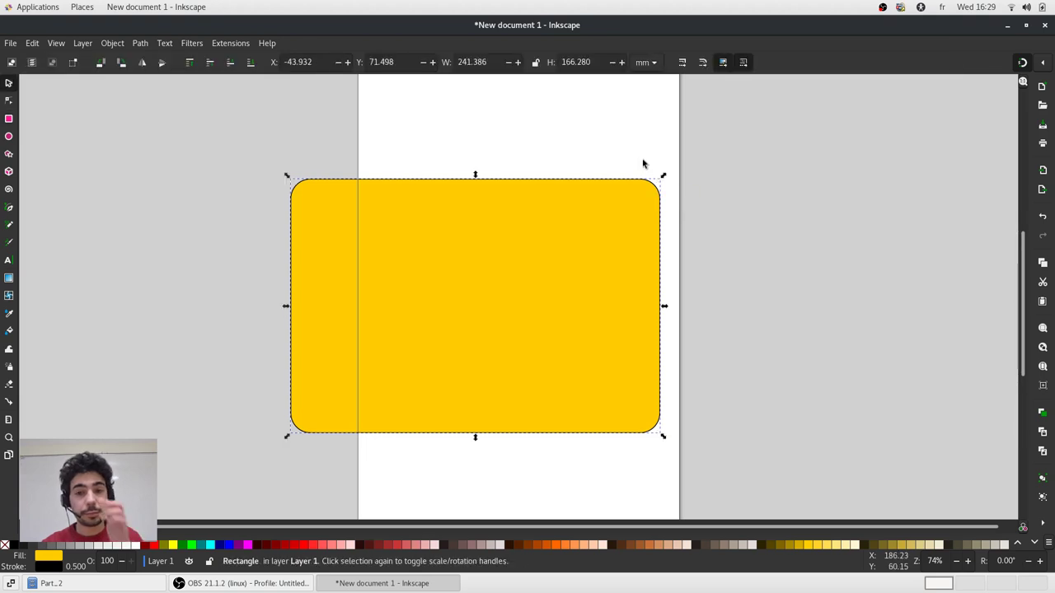
pyautogui.click(644, 163)
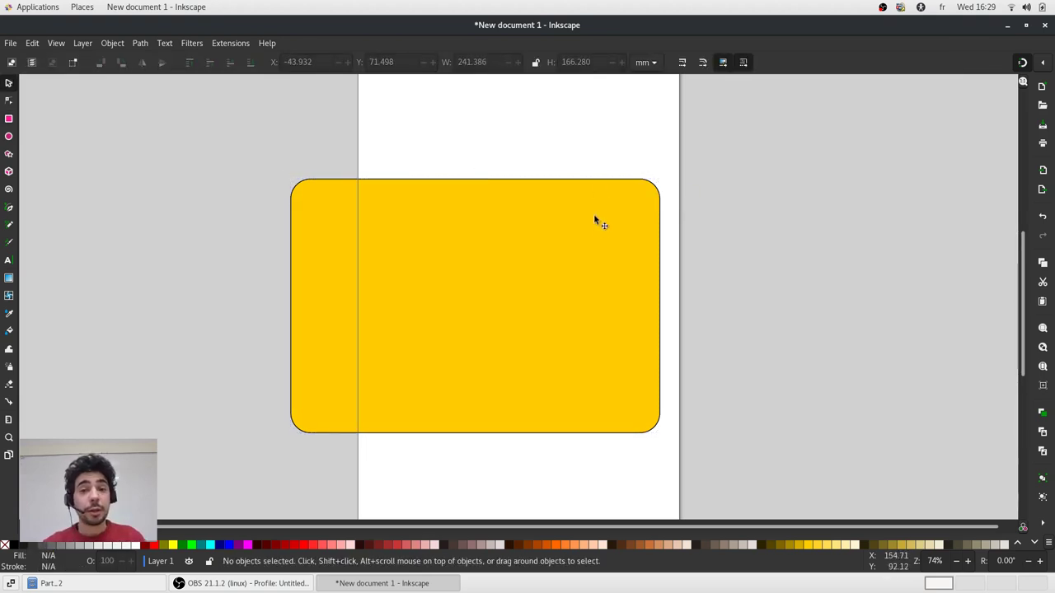
# Move the rounded rectangle up-left and paste a copy of it.
pyautogui.moveTo(567, 238); pyautogui.dragTo(395, 172)
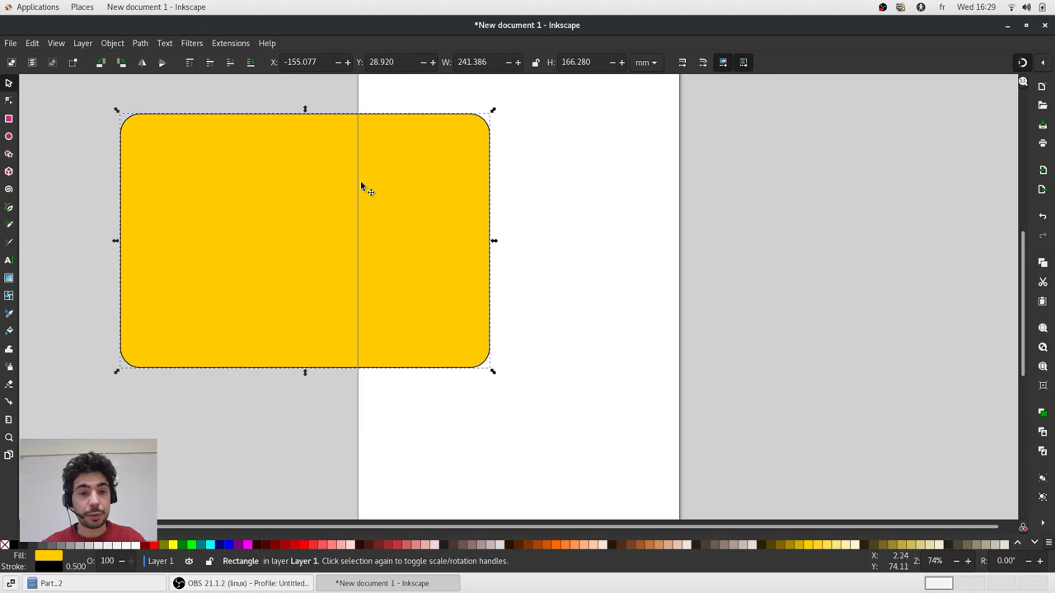
pyautogui.hotkey('ctrl', 'c')
pyautogui.hotkey('ctrl', 'v')
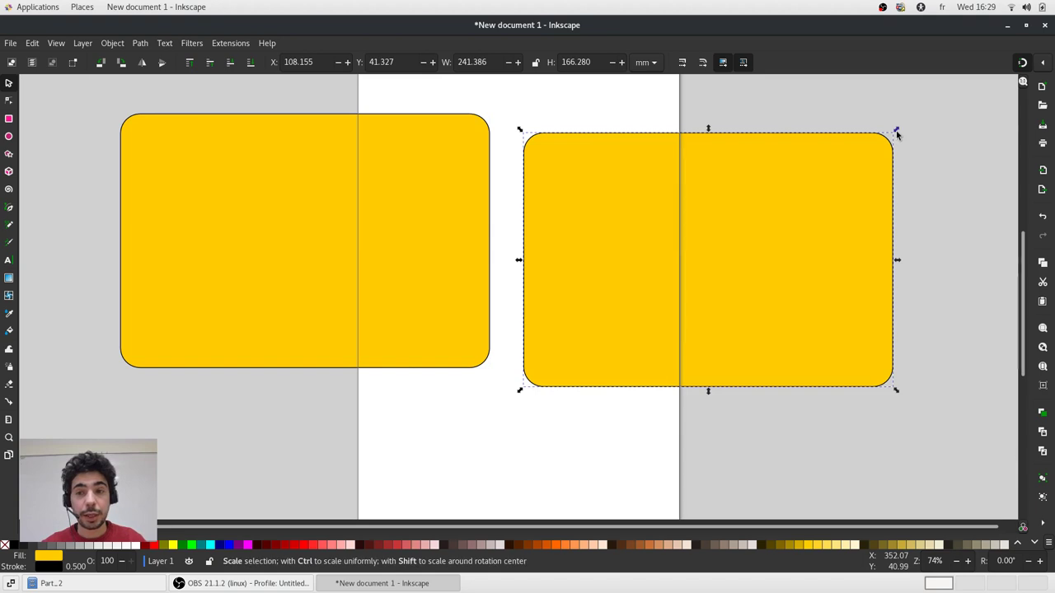
# Resize the copy into a narrow, short rounded rectangle of 35.949 × 103.768 mm.
pyautogui.moveTo(896, 132); pyautogui.dragTo(721, 137)
pyautogui.click(726, 231)
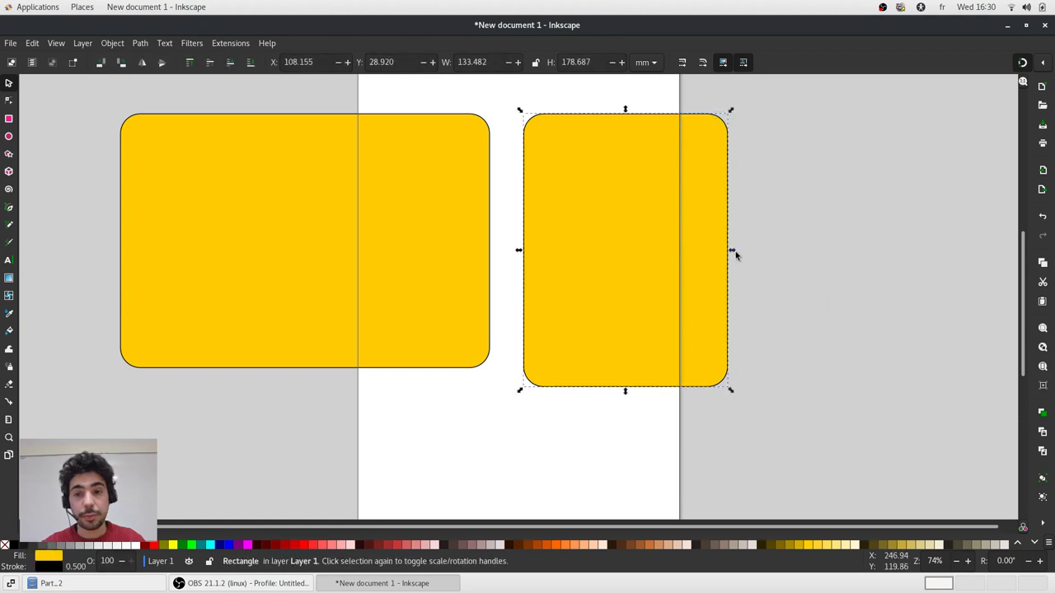
pyautogui.moveTo(733, 251); pyautogui.dragTo(611, 249)
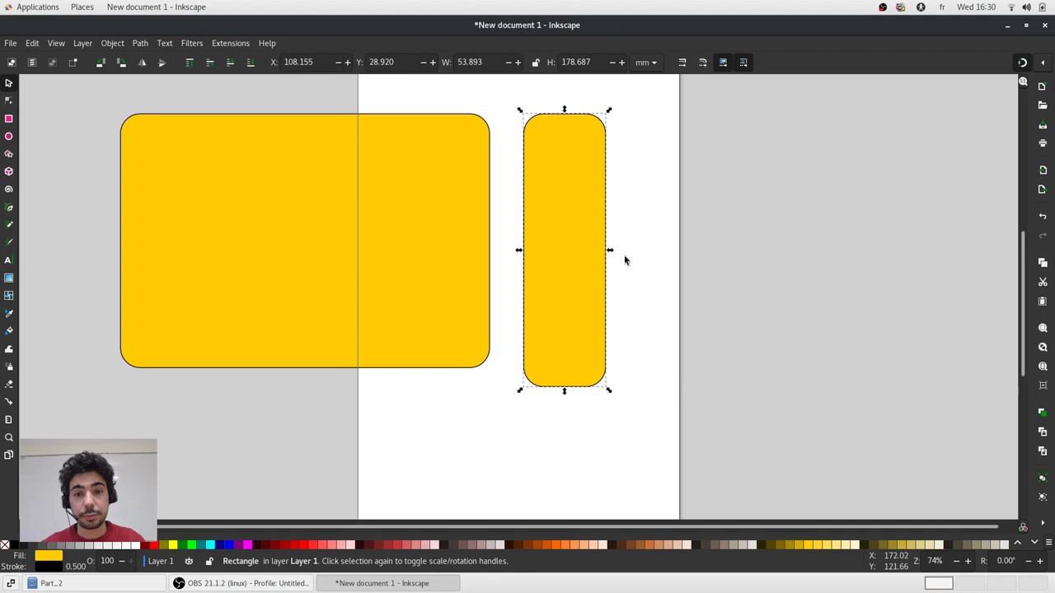
pyautogui.click(664, 304)
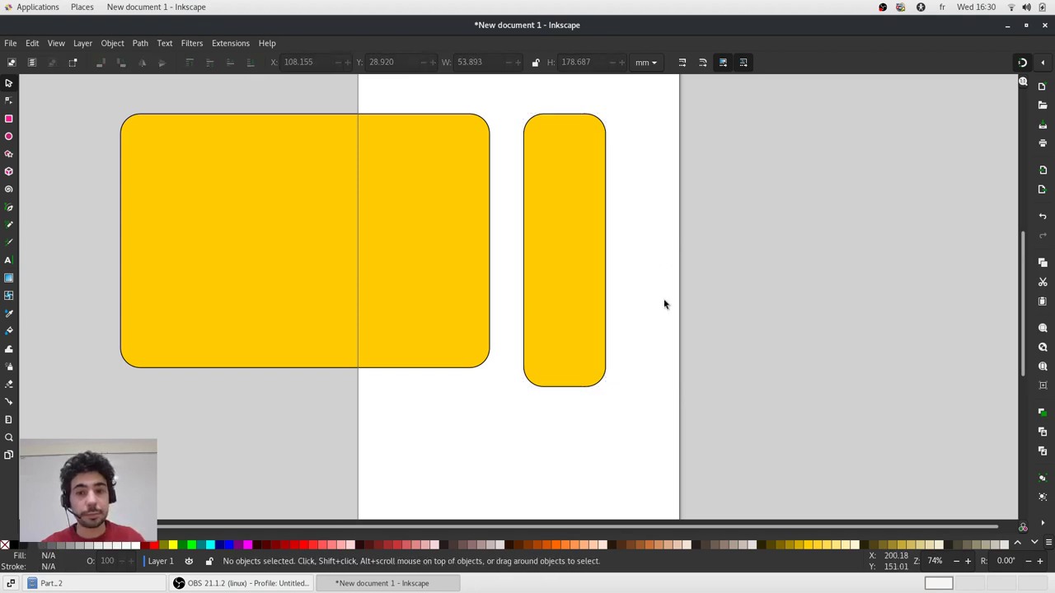
pyautogui.click(575, 206)
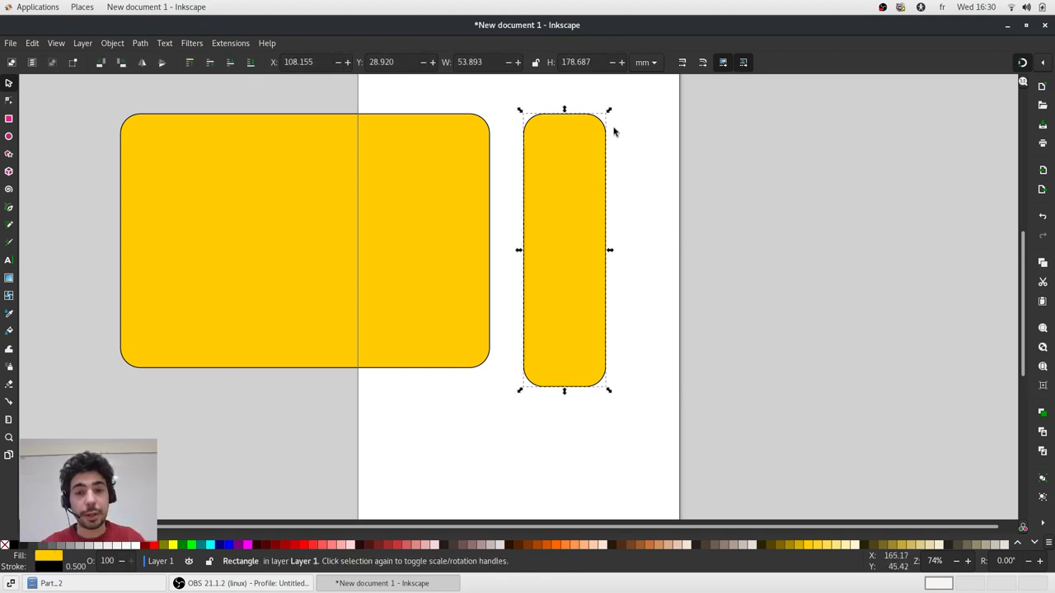
pyautogui.moveTo(608, 112); pyautogui.dragTo(583, 229)
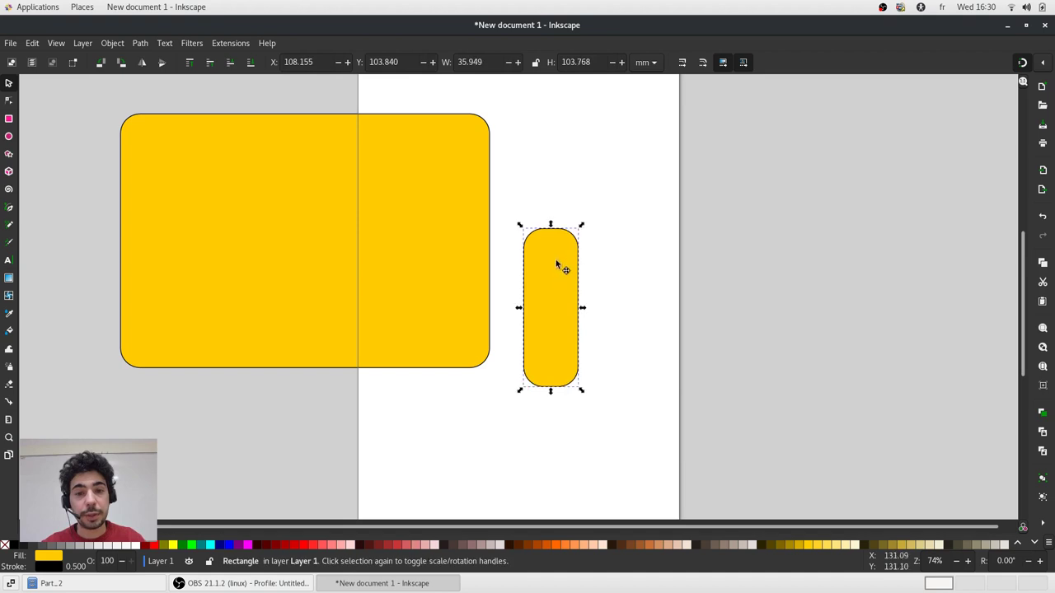
# Place the narrow rectangle beside the large one with their tops level.
pyautogui.moveTo(557, 263); pyautogui.dragTo(386, 155)
pyautogui.scroll(3, 563, 115)
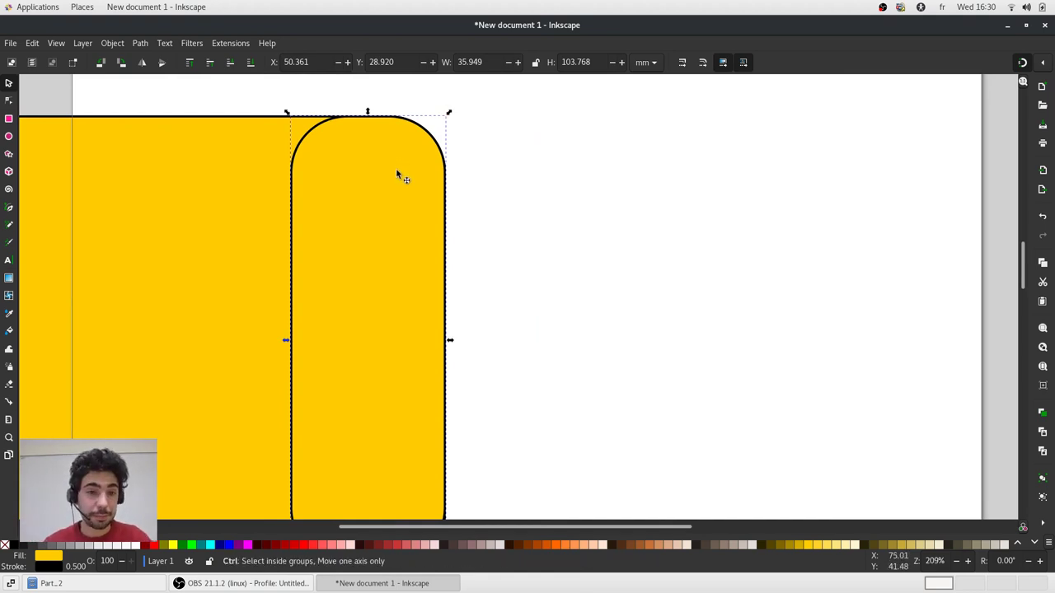
pyautogui.moveTo(396, 168); pyautogui.dragTo(701, 172)
pyautogui.scroll(-3, 466, 146)
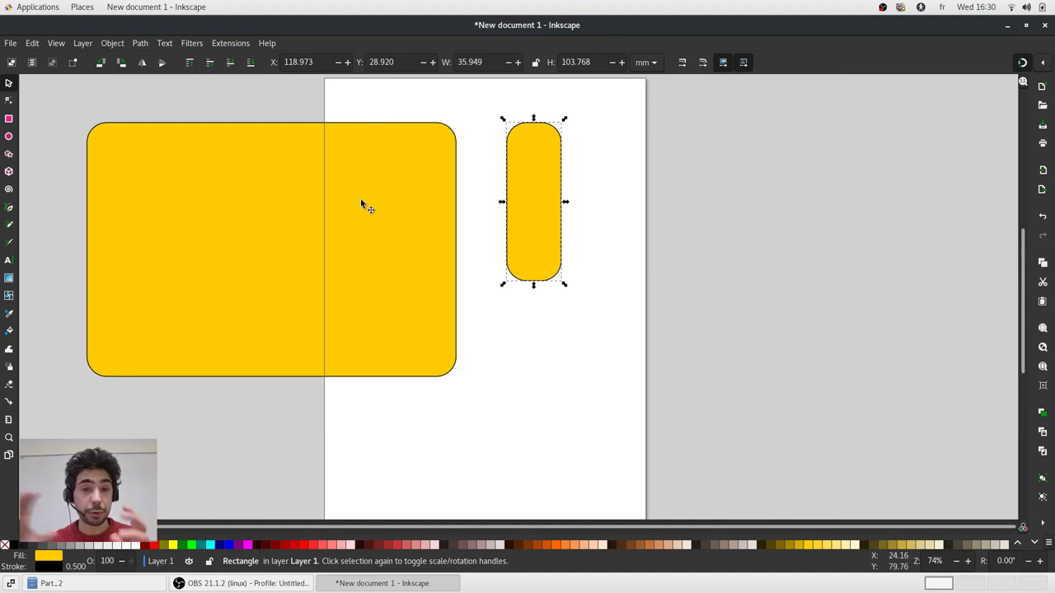
# Paste a copy of the big rectangle and enable scaling of rounded corners and stroke width.
pyautogui.click(413, 159)
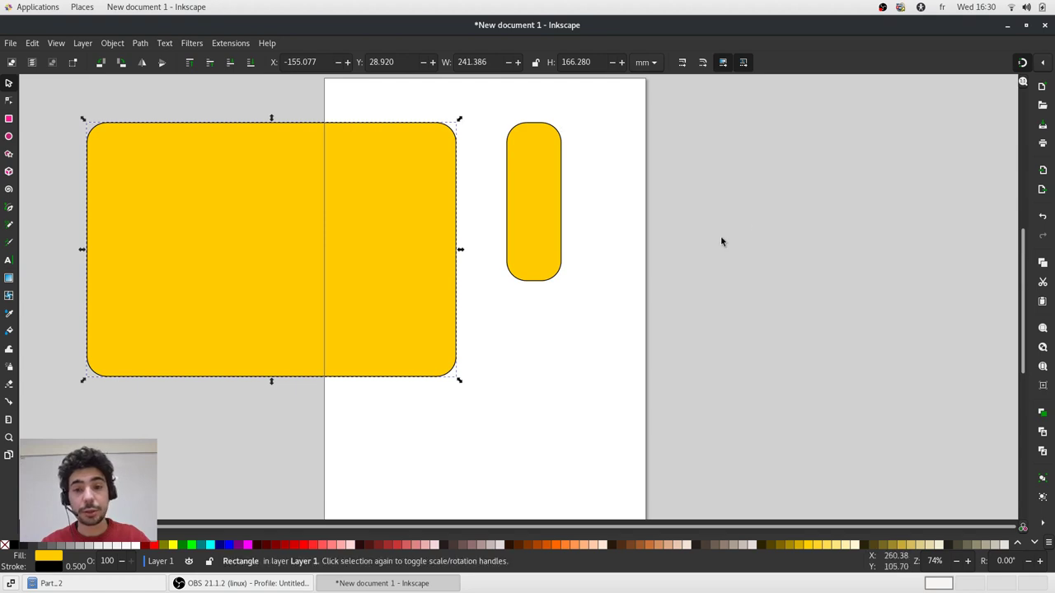
pyautogui.hotkey('ctrl', 'v')
pyautogui.moveTo(717, 206); pyautogui.dragTo(745, 232)
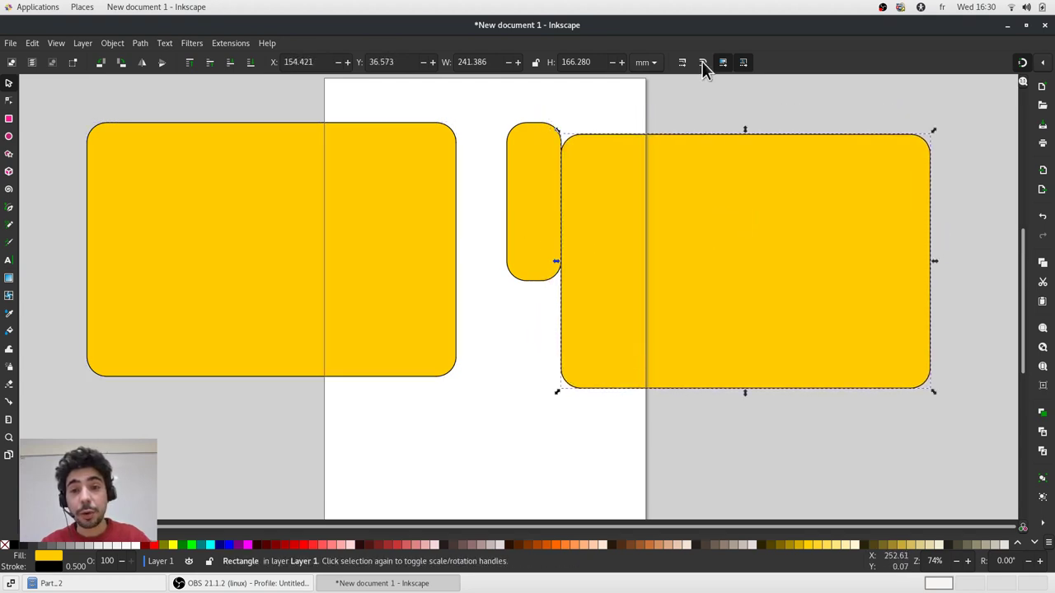
pyautogui.click(703, 63)
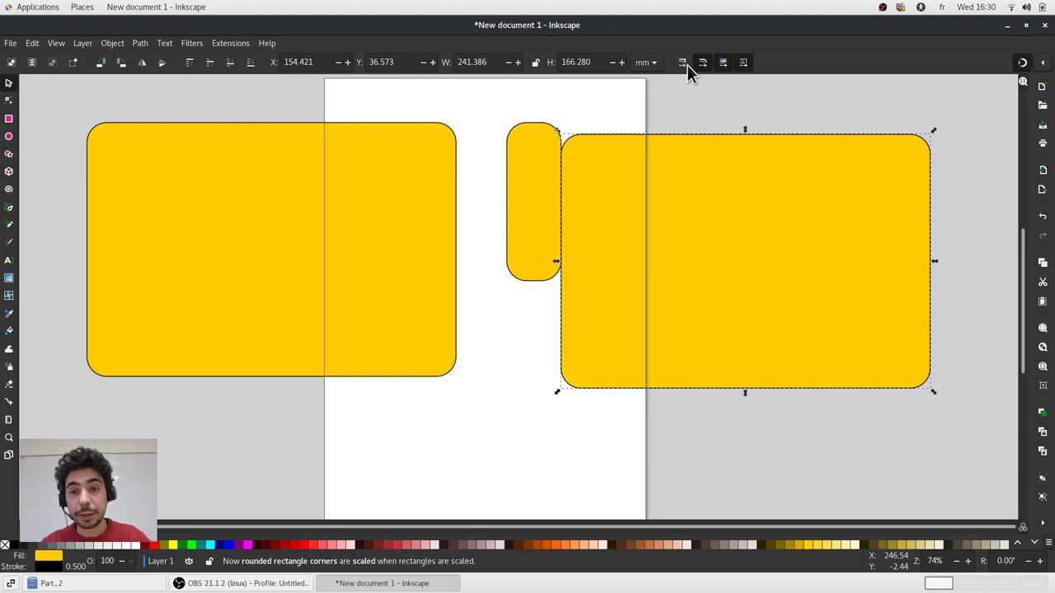
pyautogui.click(684, 64)
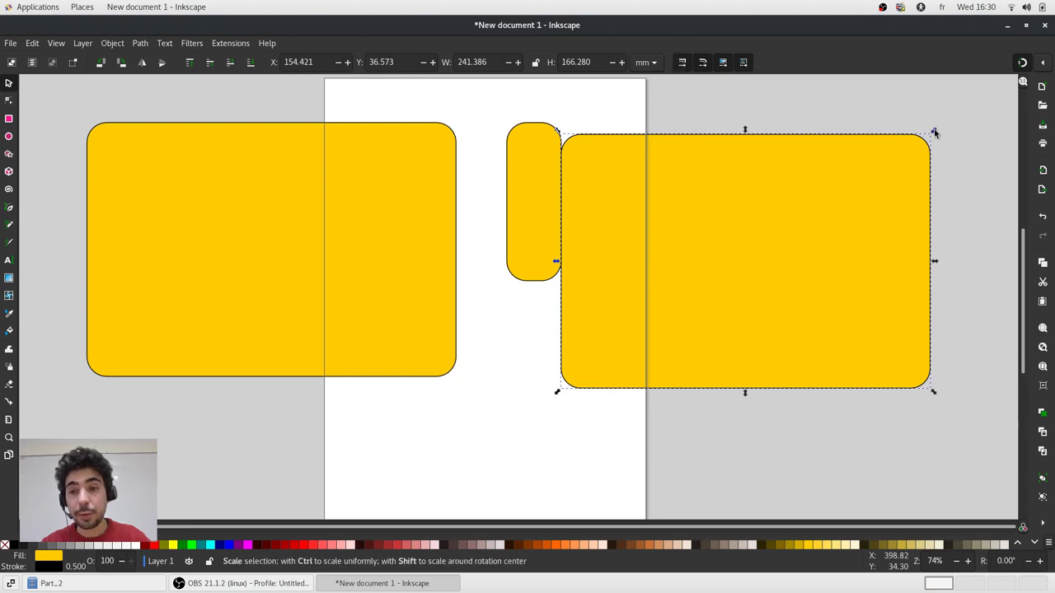
# Resize the copy, then enlarge it to 228.556 × 157.442 mm against the large rectangle.
pyautogui.moveTo(934, 132); pyautogui.dragTo(667, 293)
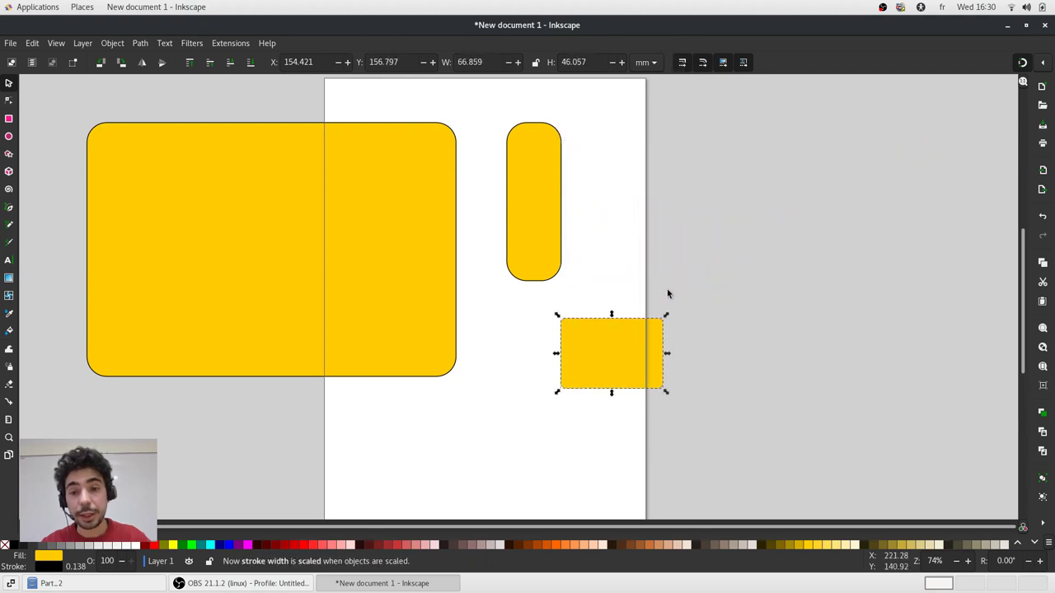
pyautogui.moveTo(619, 327); pyautogui.dragTo(363, 206)
pyautogui.scroll(7, 408, 186)
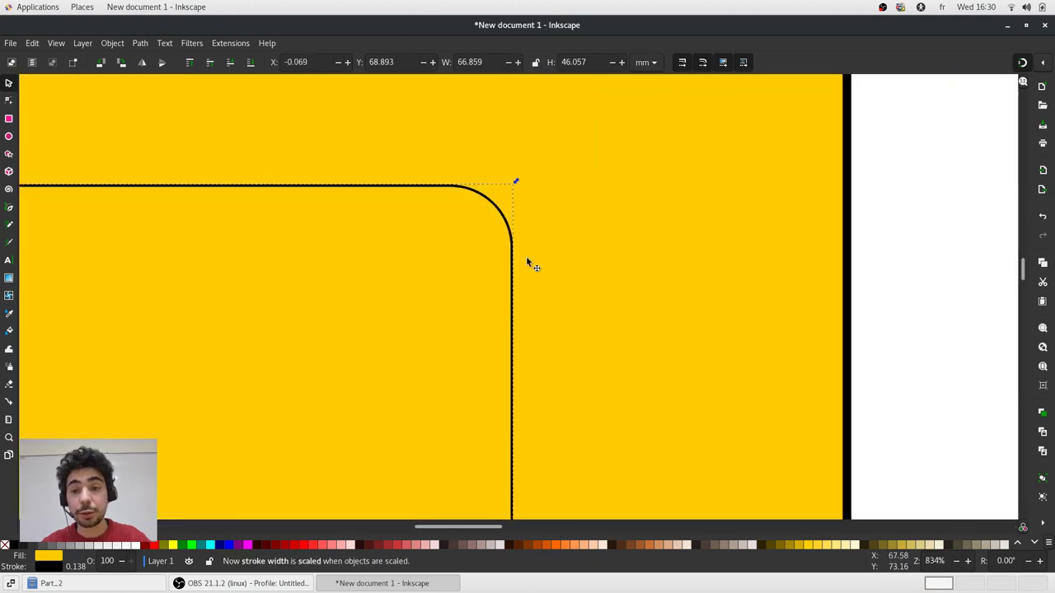
pyautogui.scroll(-2, 474, 202)
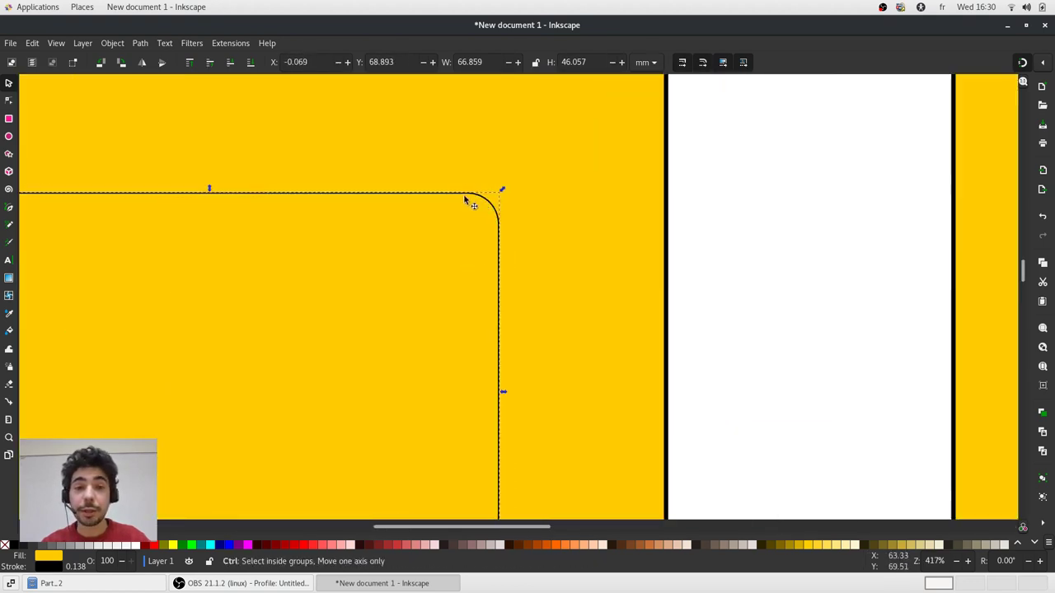
pyautogui.scroll(-5, 546, 224)
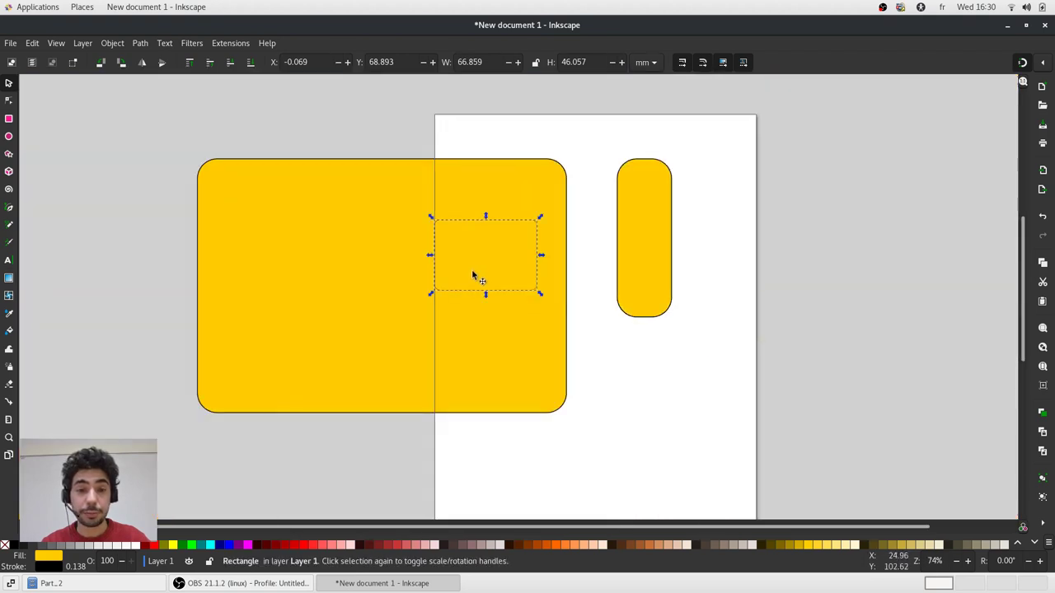
pyautogui.moveTo(474, 276); pyautogui.dragTo(483, 489)
pyautogui.moveTo(742, 301); pyautogui.dragTo(780, 261)
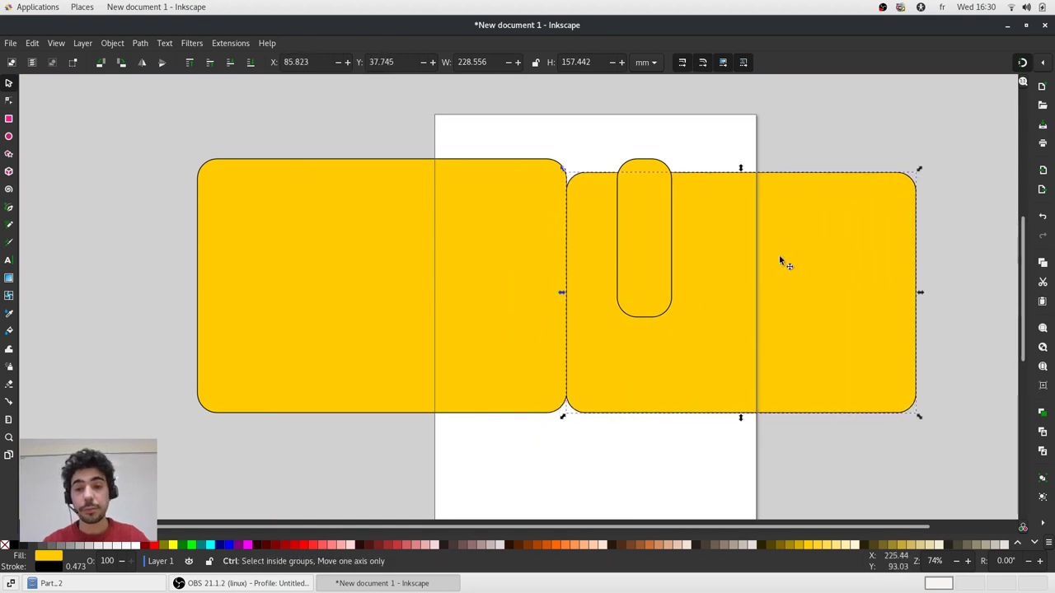
# Delete the trial copy and the narrow pill shape, leaving the large rounded rectangle.
pyautogui.press('Delete')
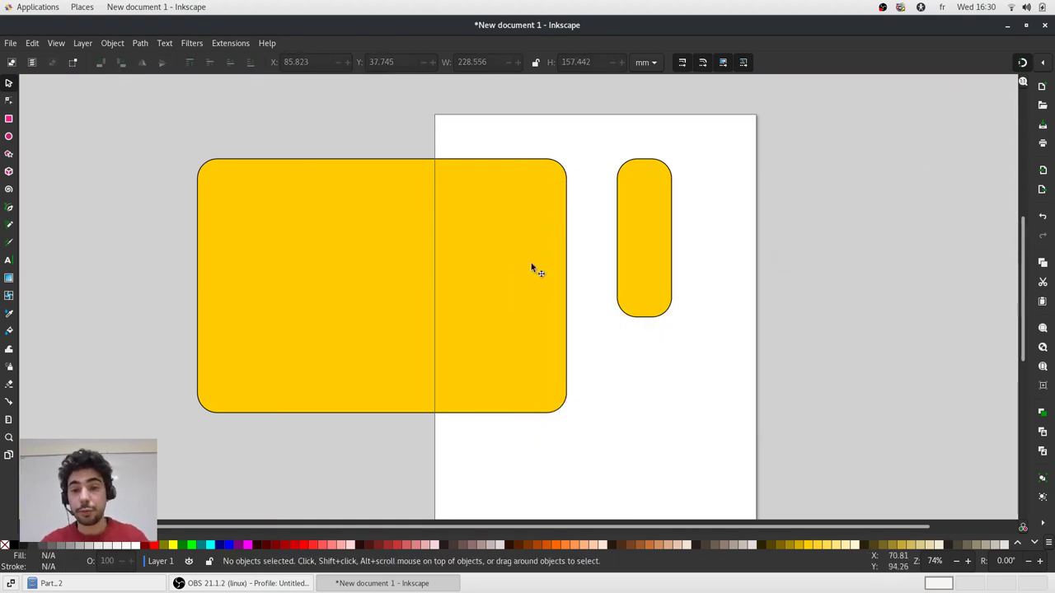
pyautogui.click(636, 211)
pyautogui.press('Delete')
pyautogui.click(457, 334)
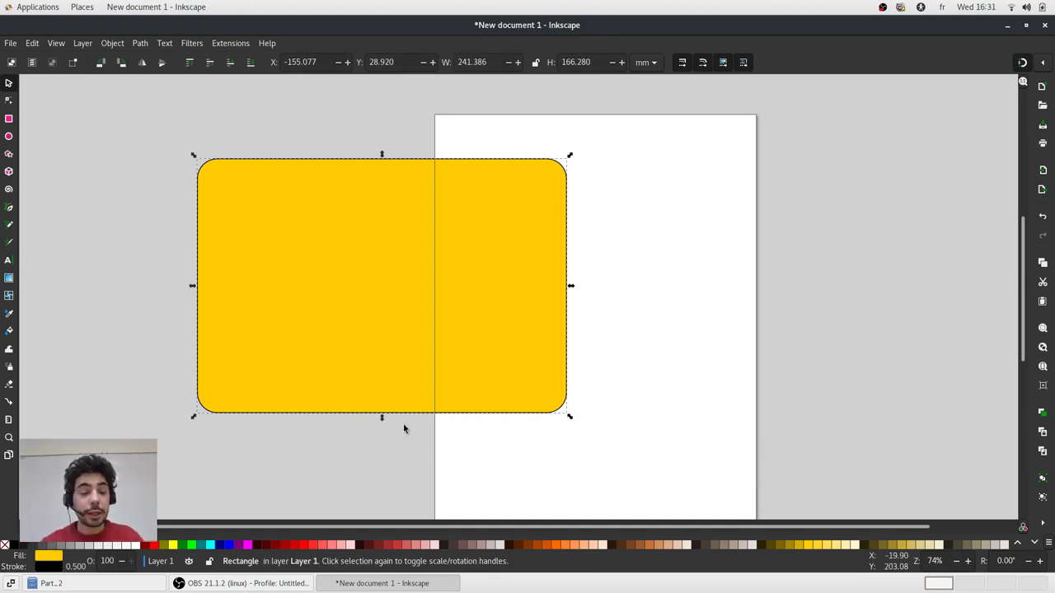
# Draw a 132.430 mm yellow square with sharp corners right of the large rectangle.
pyautogui.click(8, 119)
pyautogui.keyDown('ctrl'); pyautogui.scroll(-2, 244, 166); pyautogui.keyUp('ctrl')
pyautogui.keyDown('ctrl'); pyautogui.scroll(3, 445, 154); pyautogui.keyUp('ctrl')
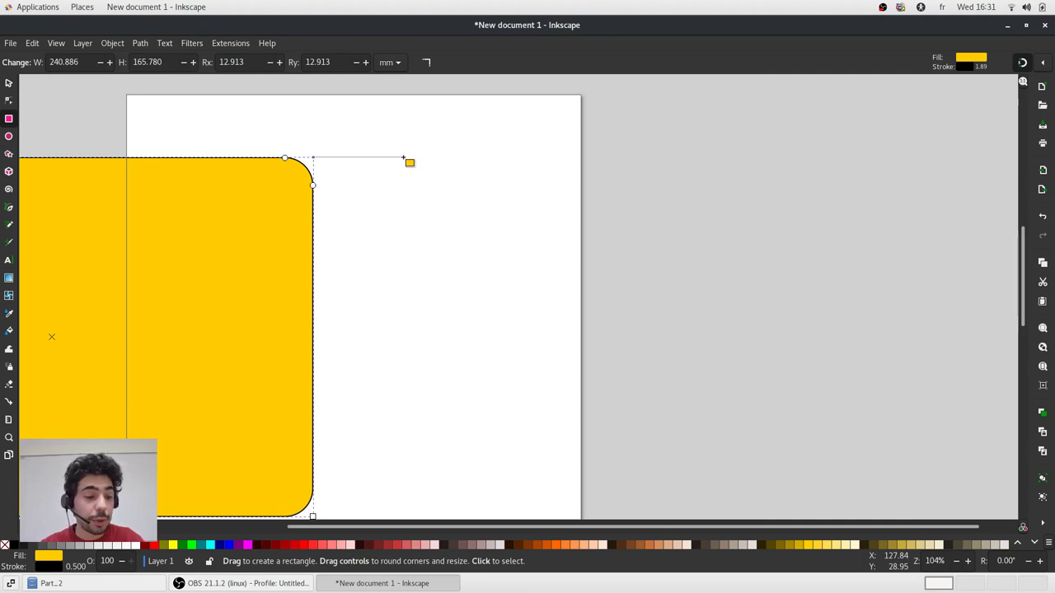
pyautogui.press('ctrl')
pyautogui.moveTo(404, 157)
pyautogui.mouseDown()
pyautogui.moveTo(459, 240)
pyautogui.moveTo(504, 281)
pyautogui.moveTo(653, 387)
pyautogui.moveTo(741, 467)
pyautogui.moveTo(633, 355)
pyautogui.moveTo(714, 445)
pyautogui.mouseUp()
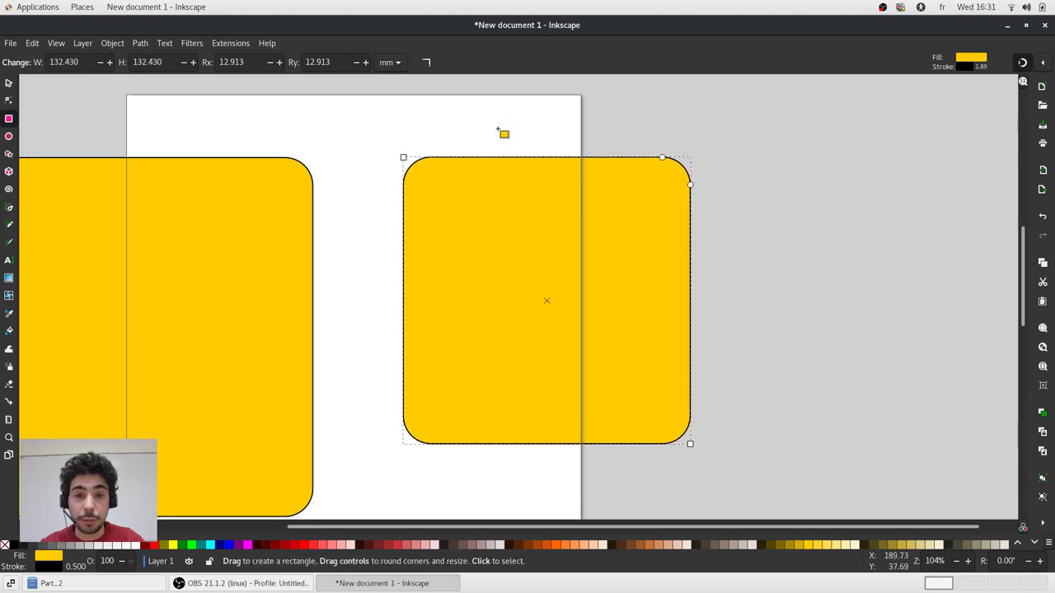
pyautogui.click(427, 62)
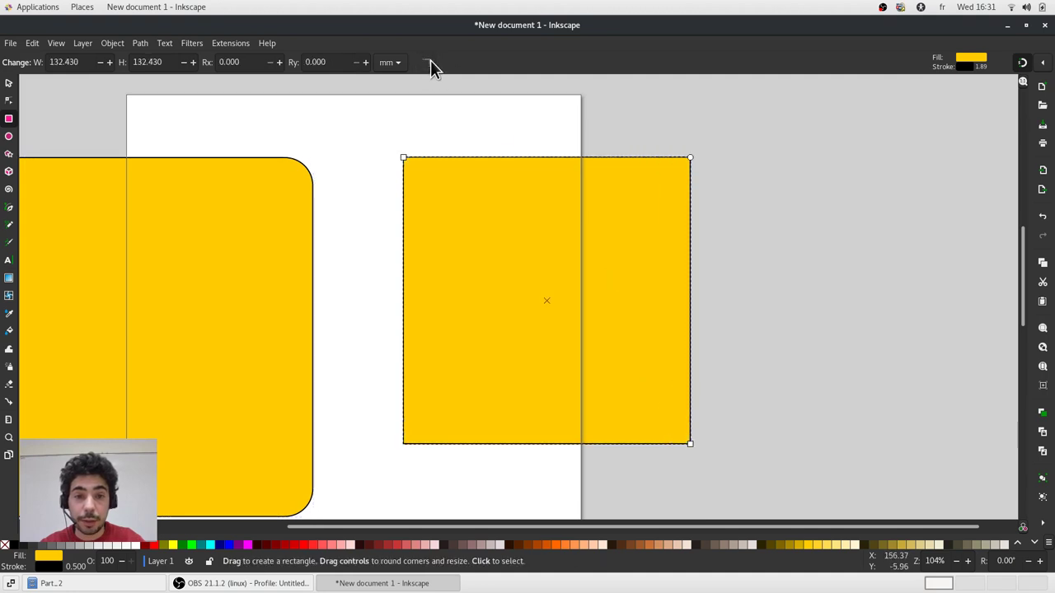
pyautogui.click(9, 83)
pyautogui.scroll(-2, 821, 182)
pyautogui.scroll(-1, 820, 182)
pyautogui.click(823, 179)
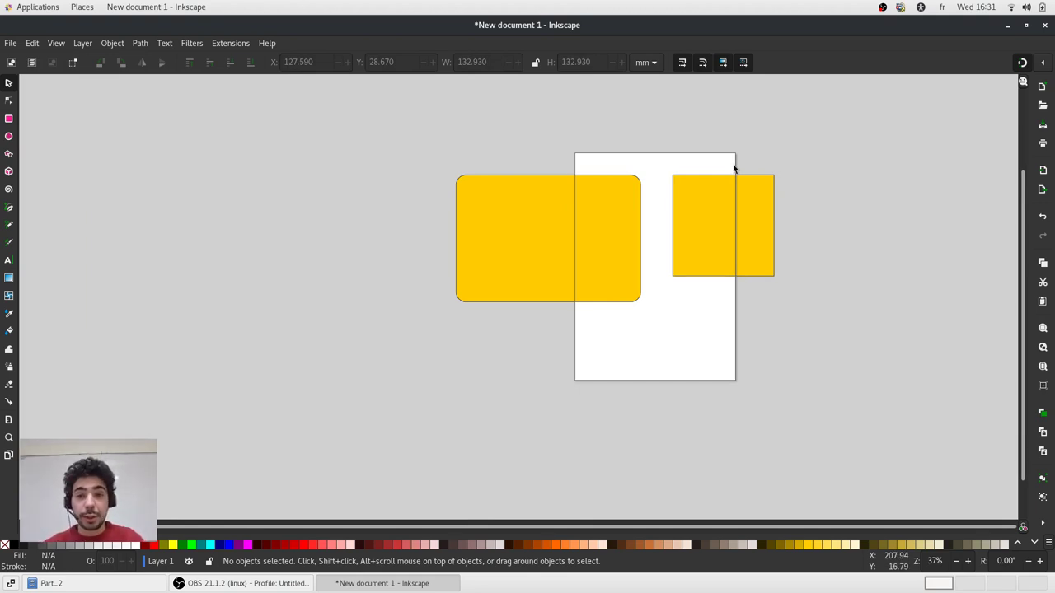
# Select all shapes on the canvas and delete them.
pyautogui.press('ctrl')
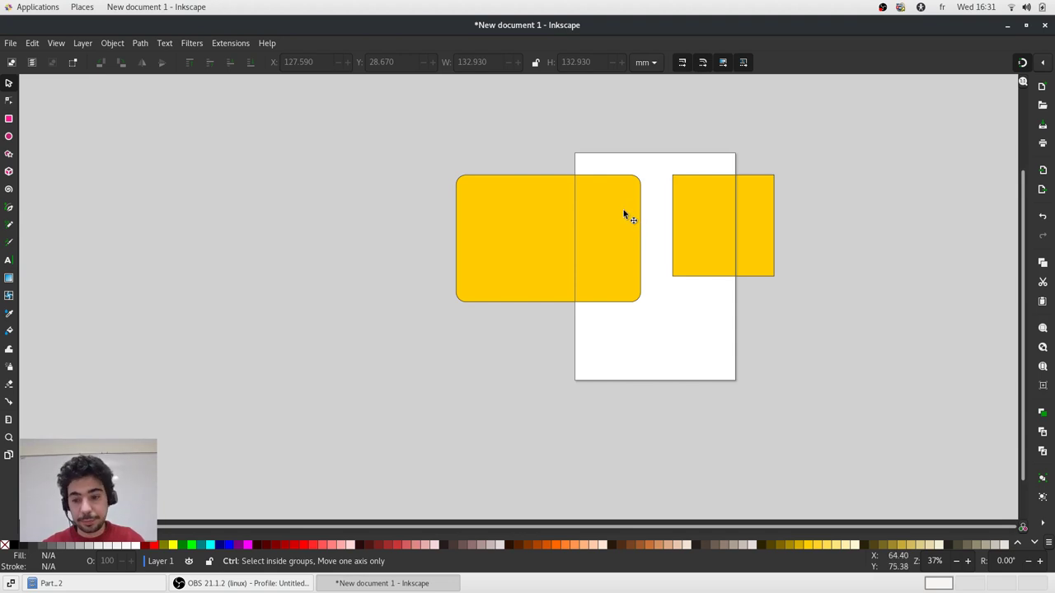
pyautogui.hotkey('ctrl', 'a')
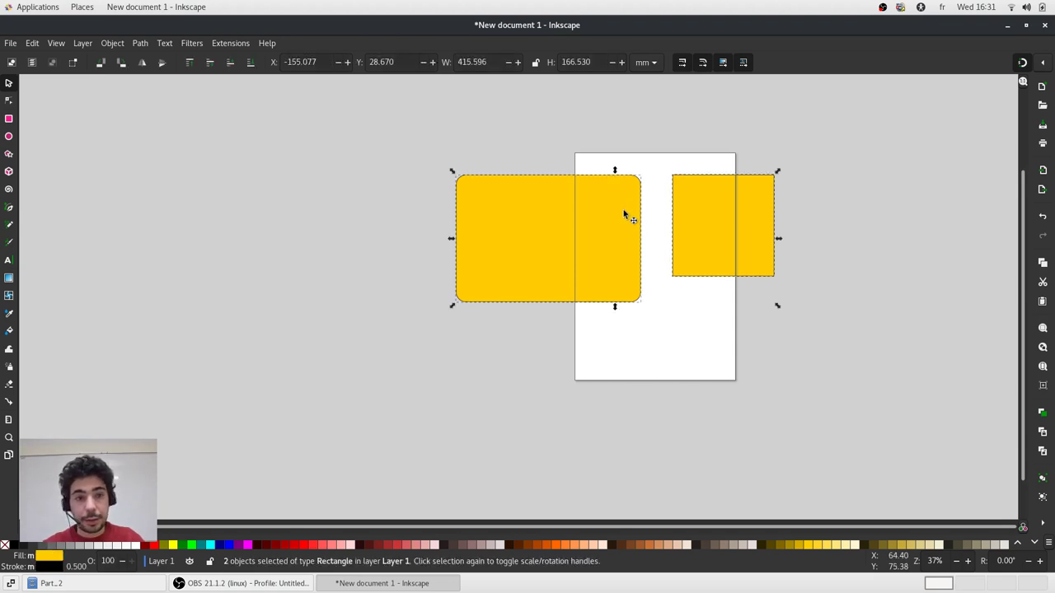
pyautogui.press('Delete')
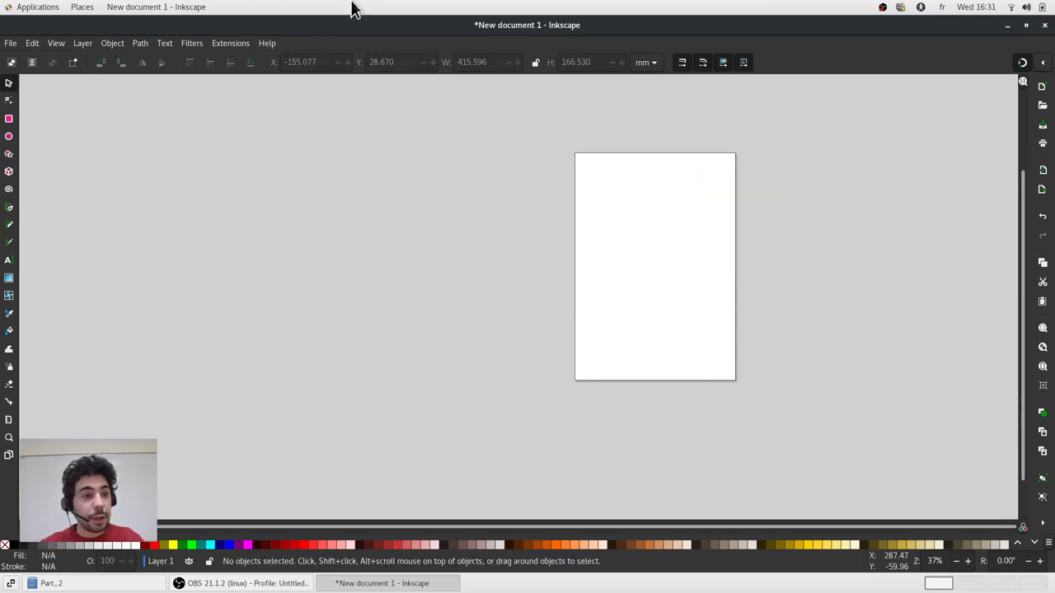
# Draw a new sharp-cornered yellow rectangle, 128.690 × 83.827 mm, near the page's top-left.
pyautogui.click(8, 120)
pyautogui.keyDown('ctrl'); pyautogui.scroll(3, 792, 140); pyautogui.keyUp('ctrl')
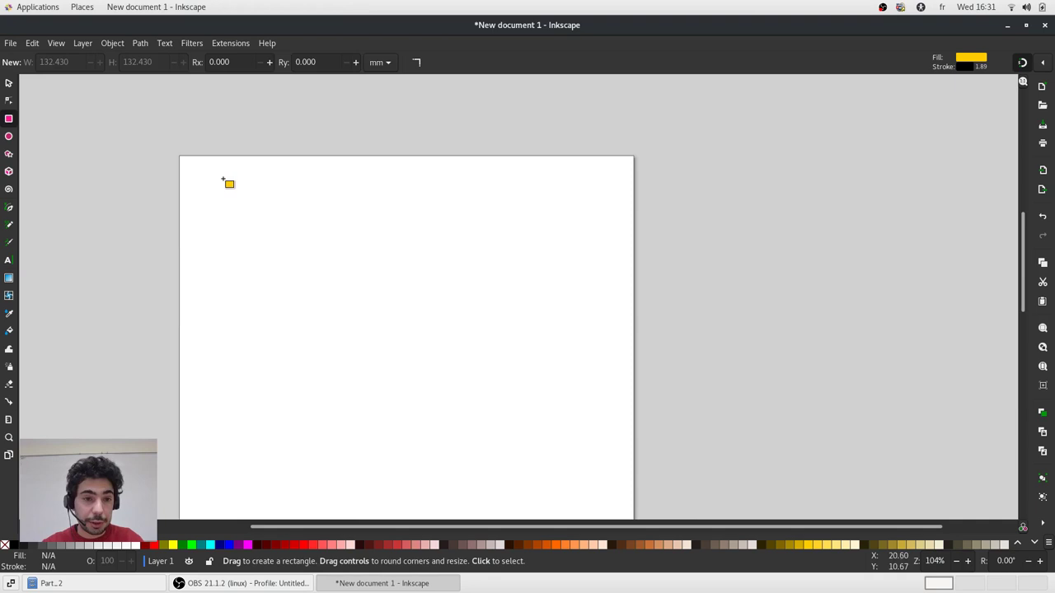
pyautogui.moveTo(221, 179); pyautogui.dragTo(497, 359)
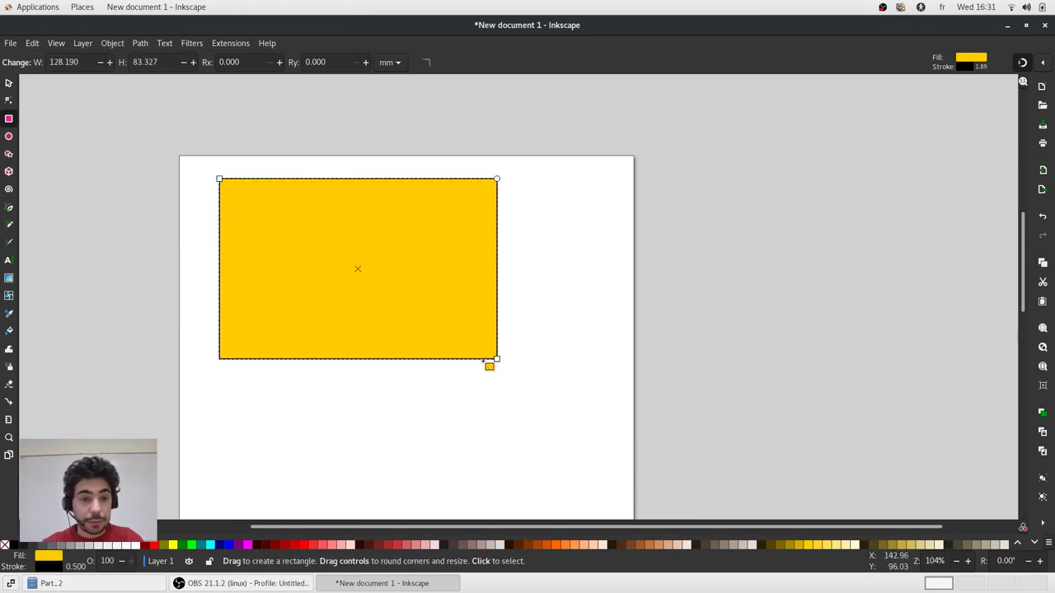
pyautogui.click(8, 82)
pyautogui.click(542, 214)
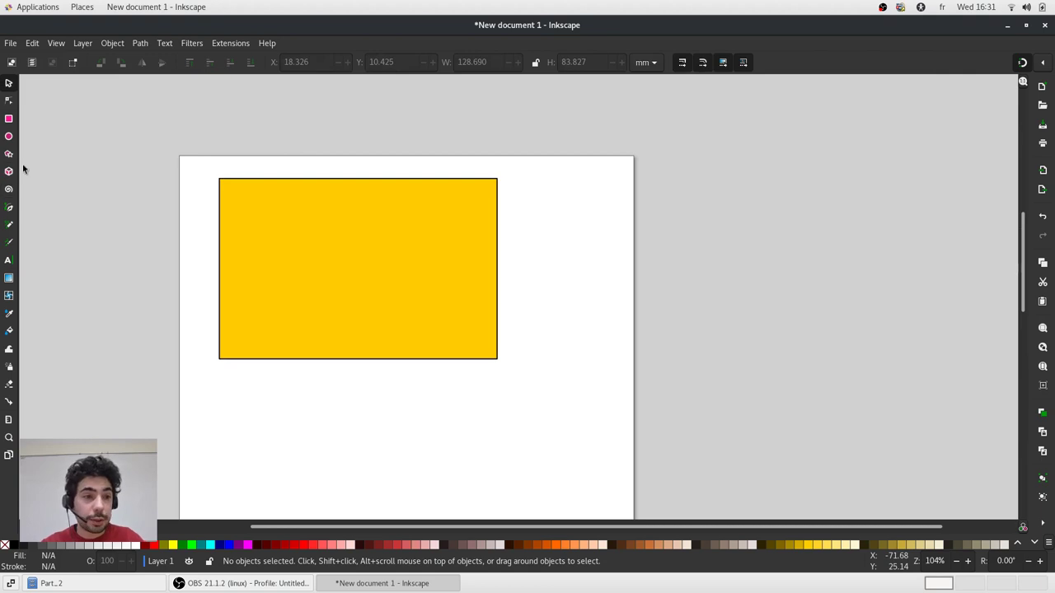
# Draw a near-perfect circle, 44.765 × 45.303 mm, inside the yellow rectangle.
pyautogui.click(9, 138)
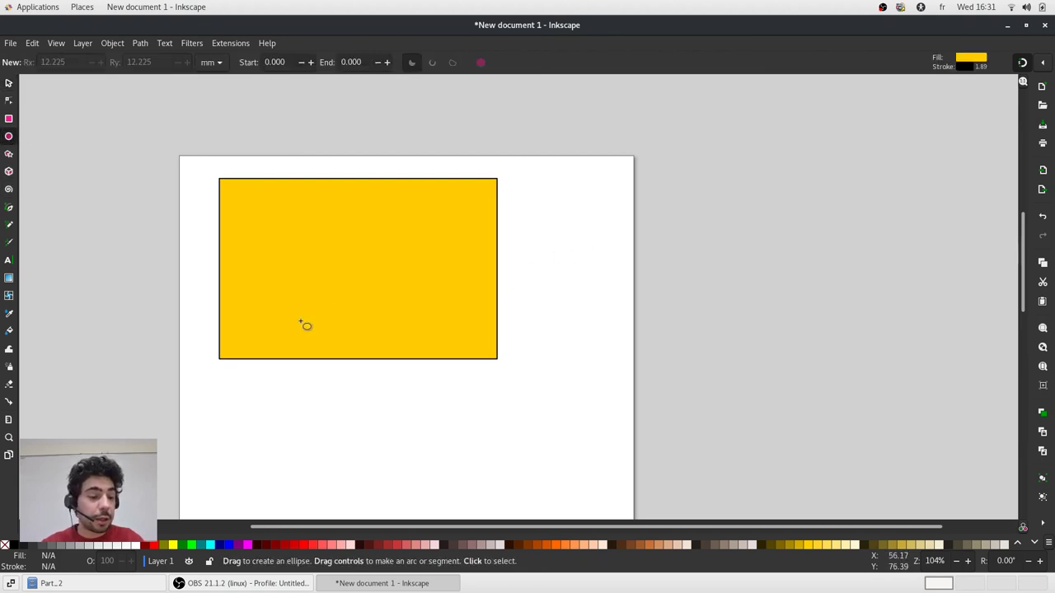
pyautogui.moveTo(310, 316); pyautogui.dragTo(409, 218)
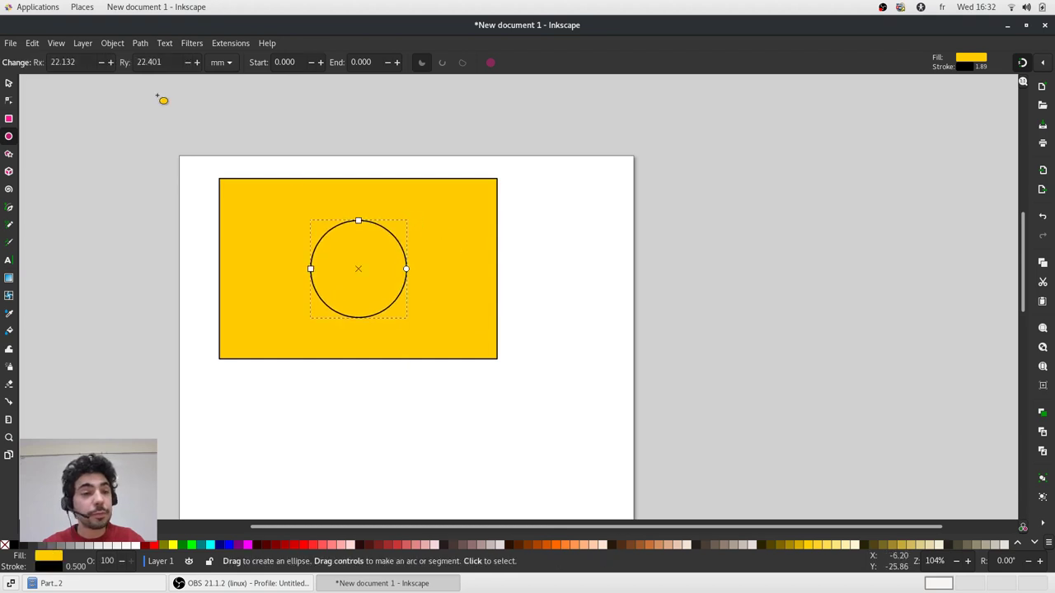
pyautogui.click(8, 82)
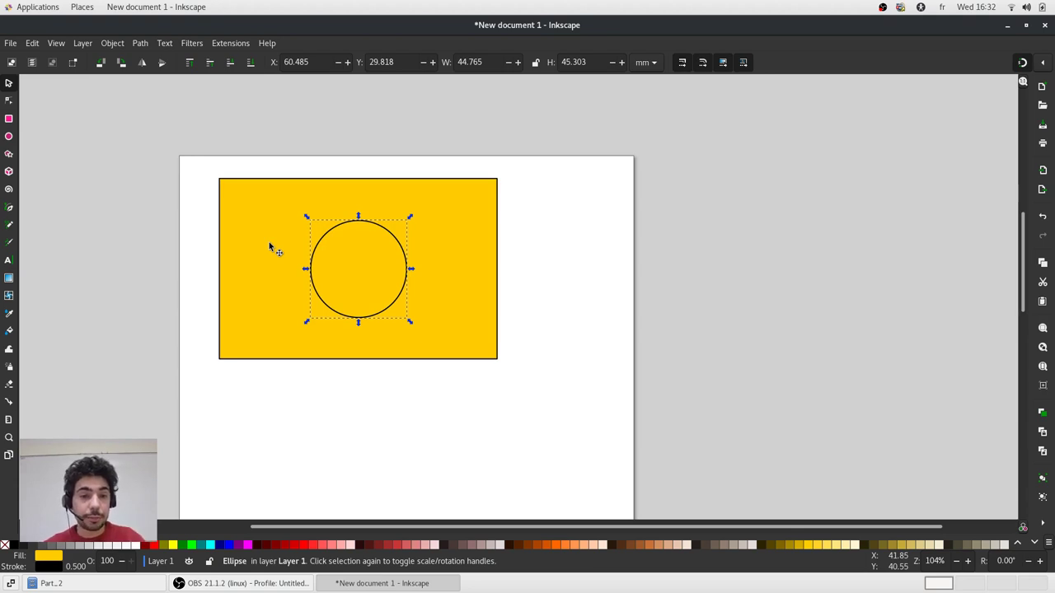
# Select the circle and rectangle together, open Align and Distribute, and expand Relative to.
pyautogui.keyDown('shift'); pyautogui.click(250, 198); pyautogui.keyUp('shift')
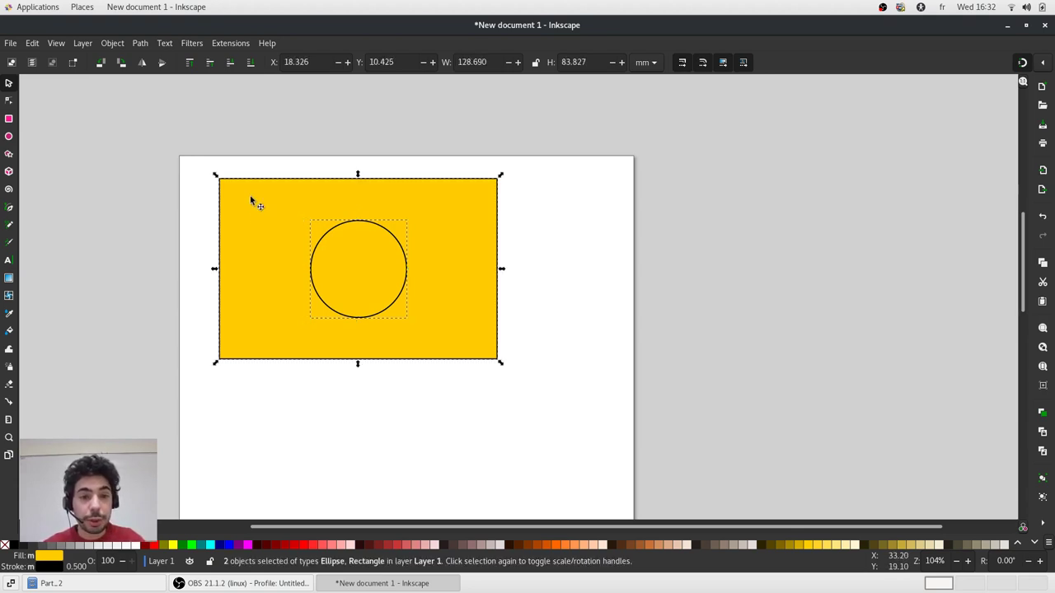
pyautogui.click(1043, 523)
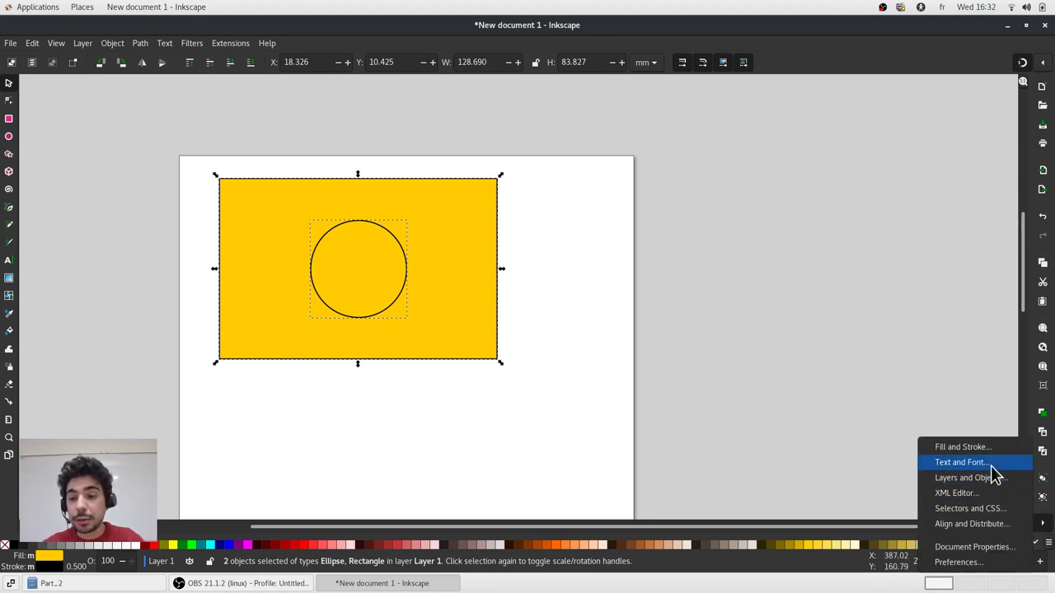
pyautogui.click(982, 523)
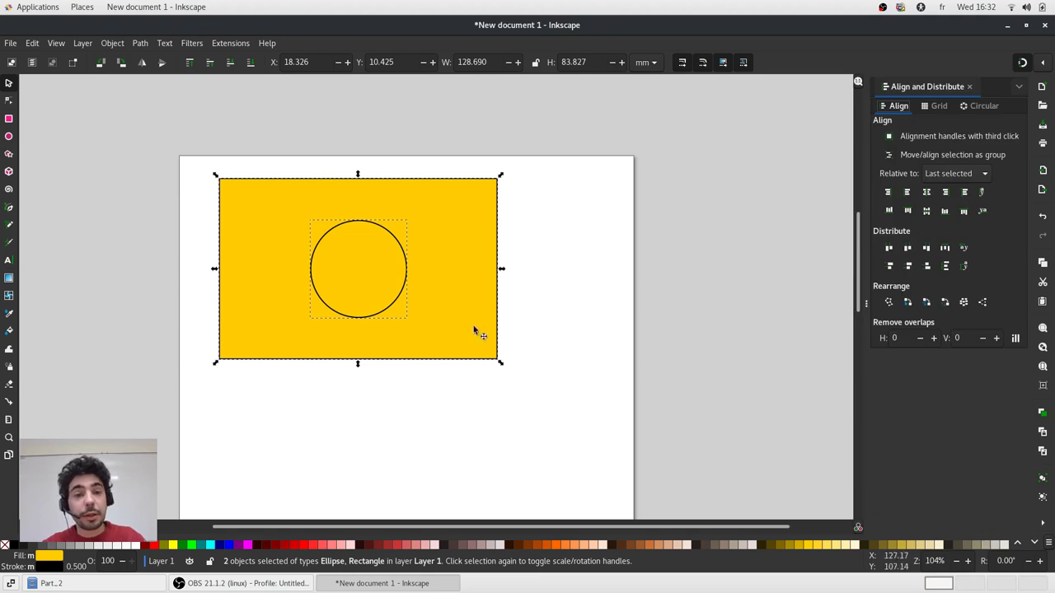
pyautogui.click(978, 177)
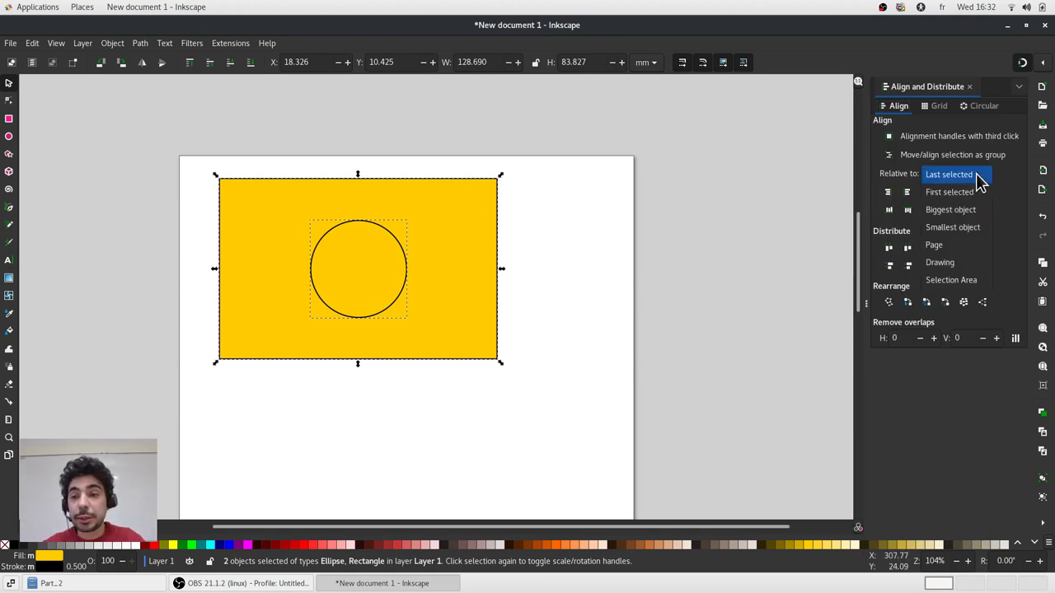
# Centre the rectangle and circle on the page, then move the pair near the top of the page.
pyautogui.click(956, 251)
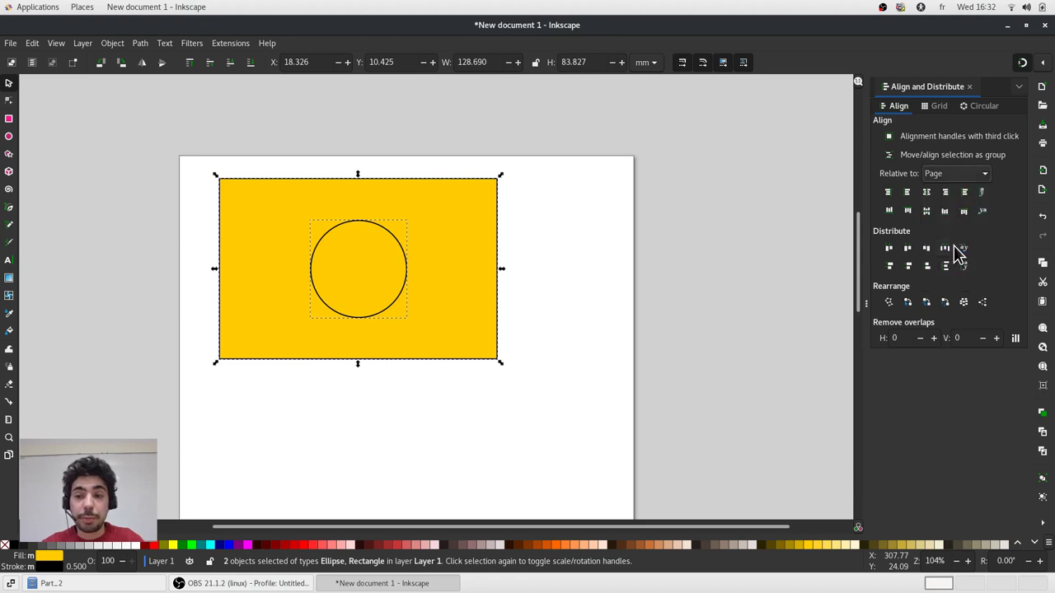
pyautogui.click(928, 192)
pyautogui.click(927, 211)
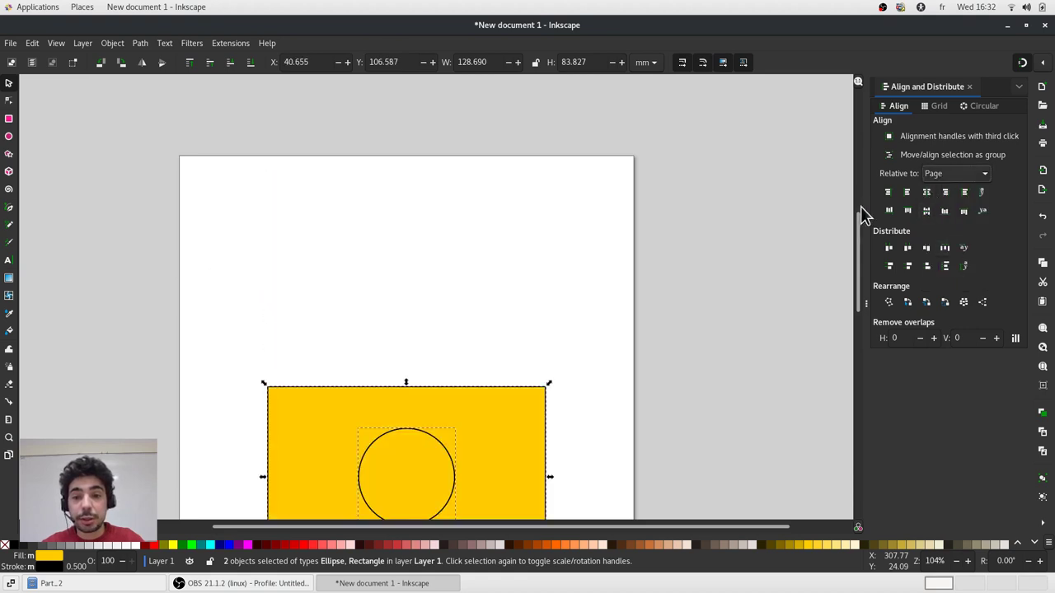
pyautogui.scroll(-2, 621, 203)
pyautogui.scroll(-2, 622, 200)
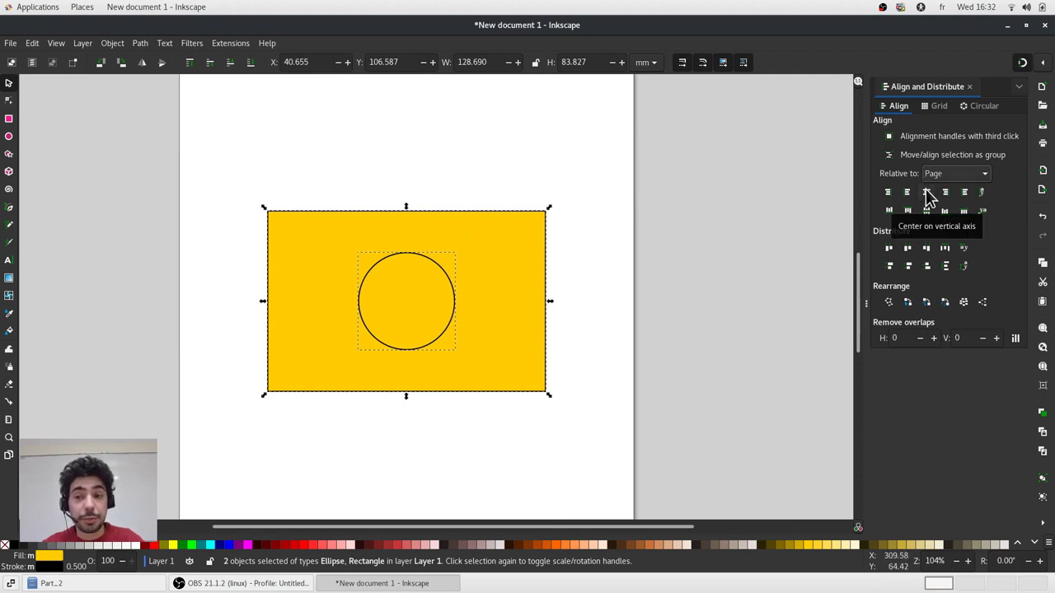
pyautogui.scroll(-2, 617, 305)
pyautogui.moveTo(560, 297); pyautogui.dragTo(533, 188)
pyautogui.scroll(2, 533, 189)
pyautogui.moveTo(524, 149); pyautogui.dragTo(515, 172)
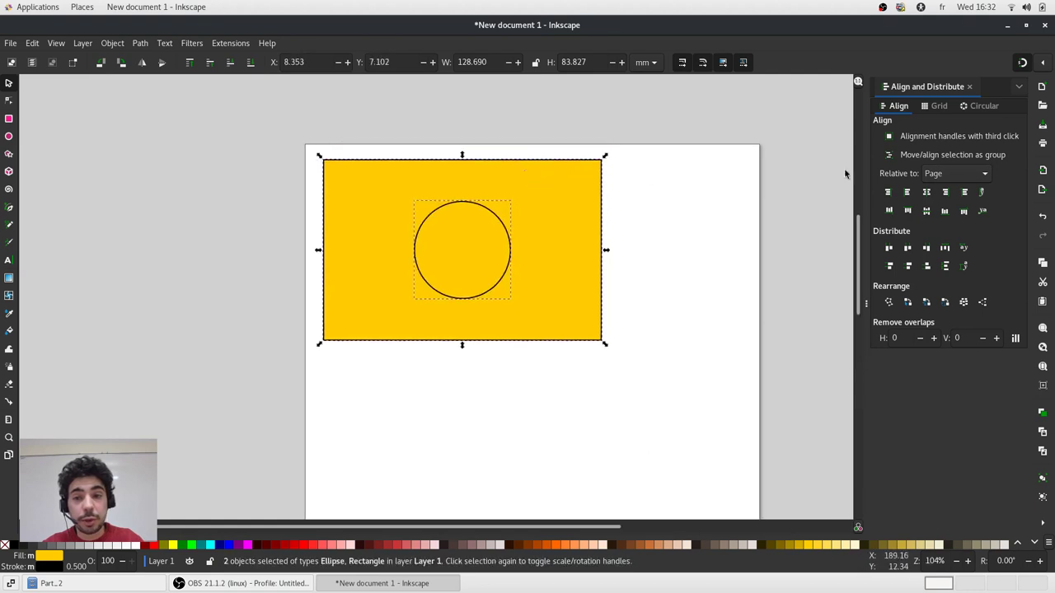
# Align relative to Selection Area and centre the circle inside the yellow rectangle.
pyautogui.click(977, 174)
pyautogui.click(976, 174)
pyautogui.click(976, 176)
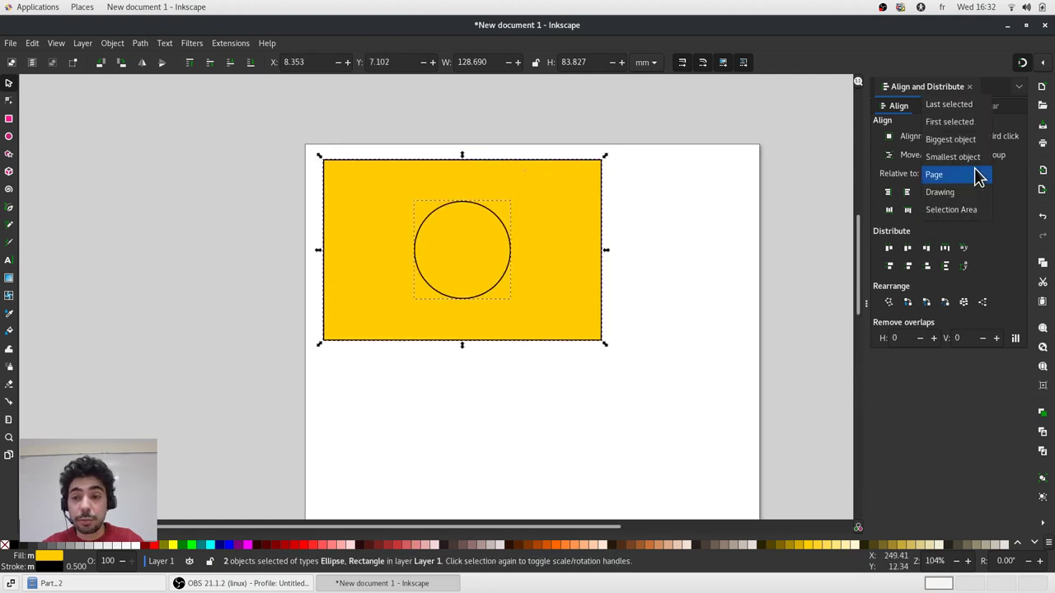
pyautogui.click(966, 211)
pyautogui.click(622, 244)
pyautogui.moveTo(464, 243); pyautogui.dragTo(504, 228)
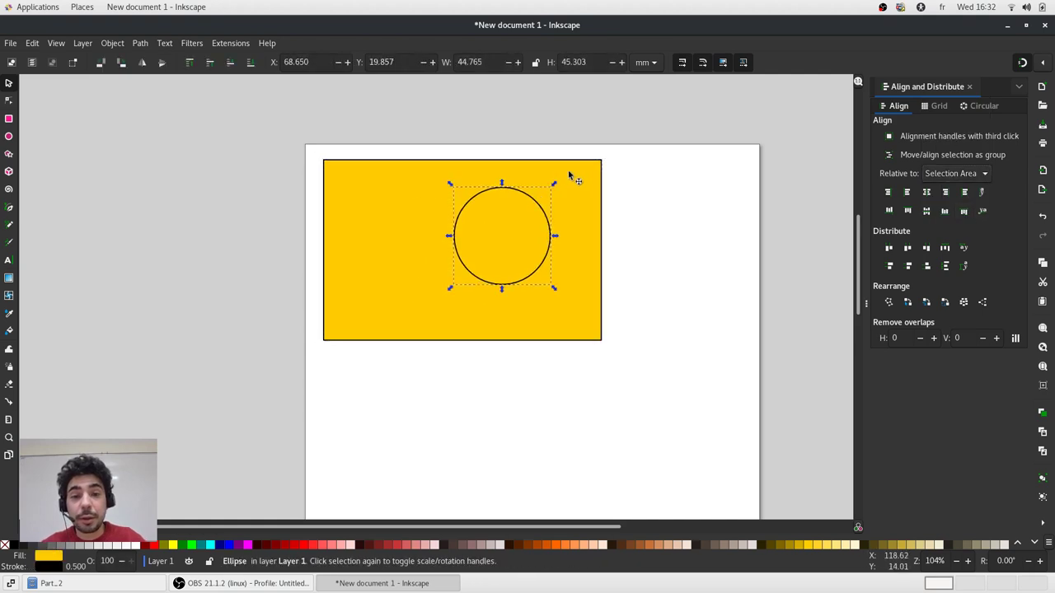
pyautogui.keyDown('shift'); pyautogui.click(589, 176); pyautogui.keyUp('shift')
pyautogui.click(930, 194)
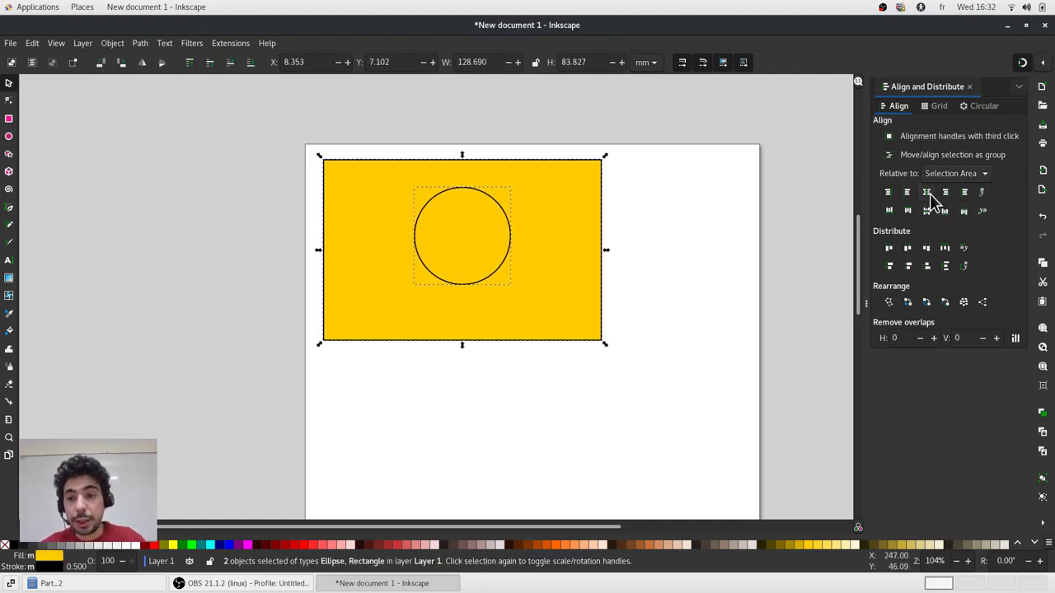
pyautogui.click(928, 211)
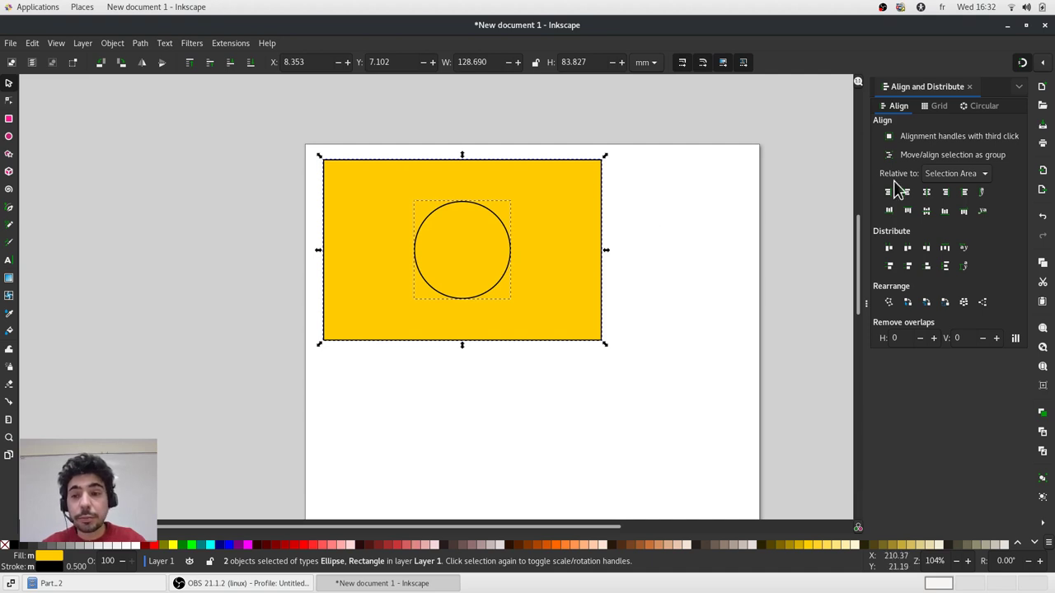
# Try bottom, bottom-right, bottom-left and top-left alignments, then re-centre the circle and deselect.
pyautogui.click(946, 211)
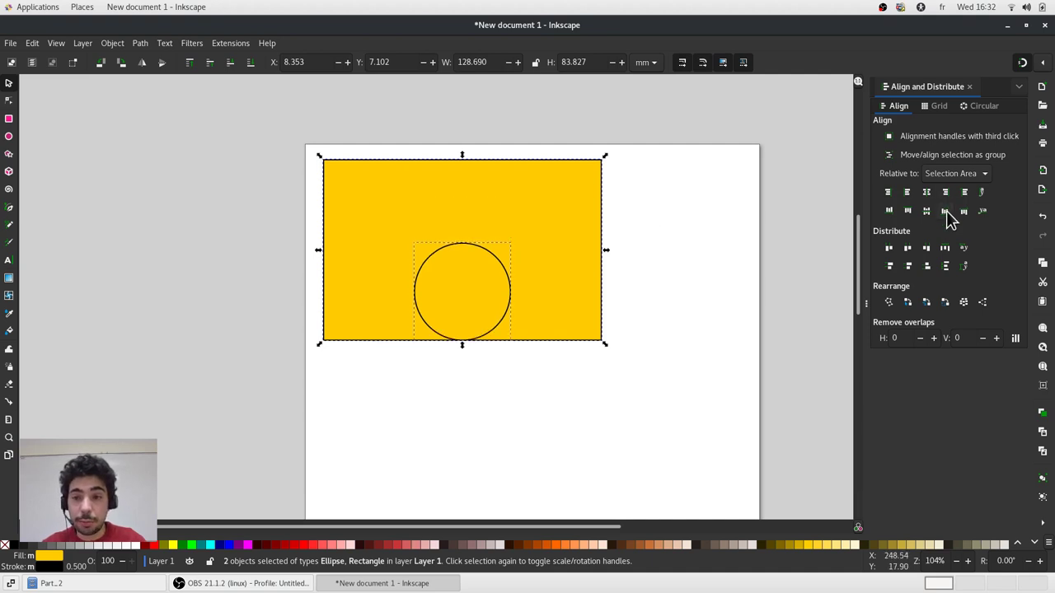
pyautogui.click(945, 193)
pyautogui.click(908, 193)
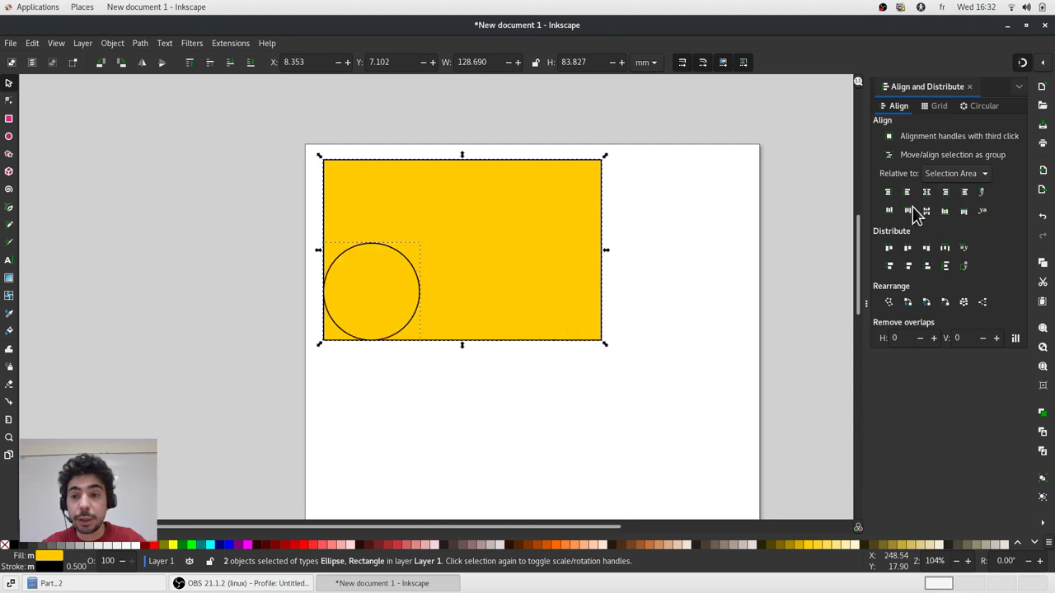
pyautogui.click(909, 209)
pyautogui.click(926, 195)
pyautogui.click(928, 211)
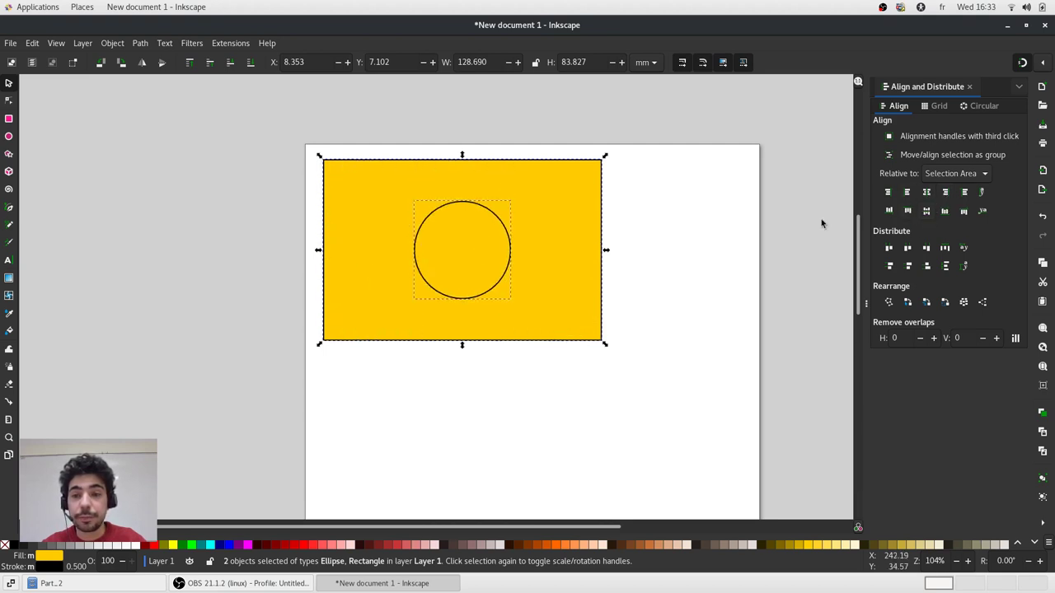
pyautogui.click(702, 221)
pyautogui.keyDown('ctrl'); pyautogui.scroll(-2, 445, 171); pyautogui.keyUp('ctrl')
pyautogui.keyDown('ctrl'); pyautogui.scroll(3, 481, 191); pyautogui.keyUp('ctrl')
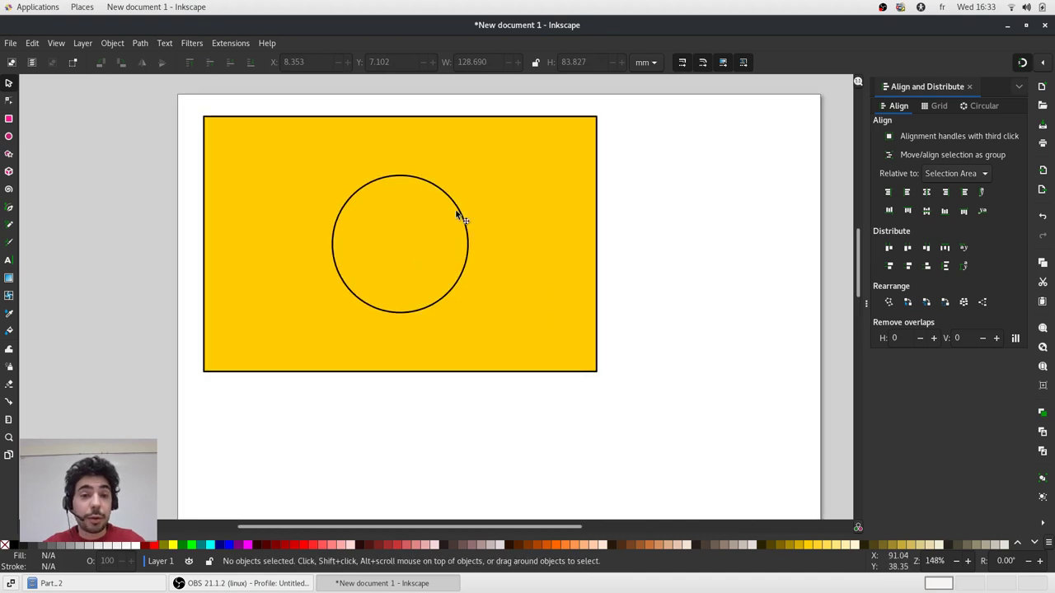
# Fill the circle with white.
pyautogui.click(459, 217)
pyautogui.click(132, 545)
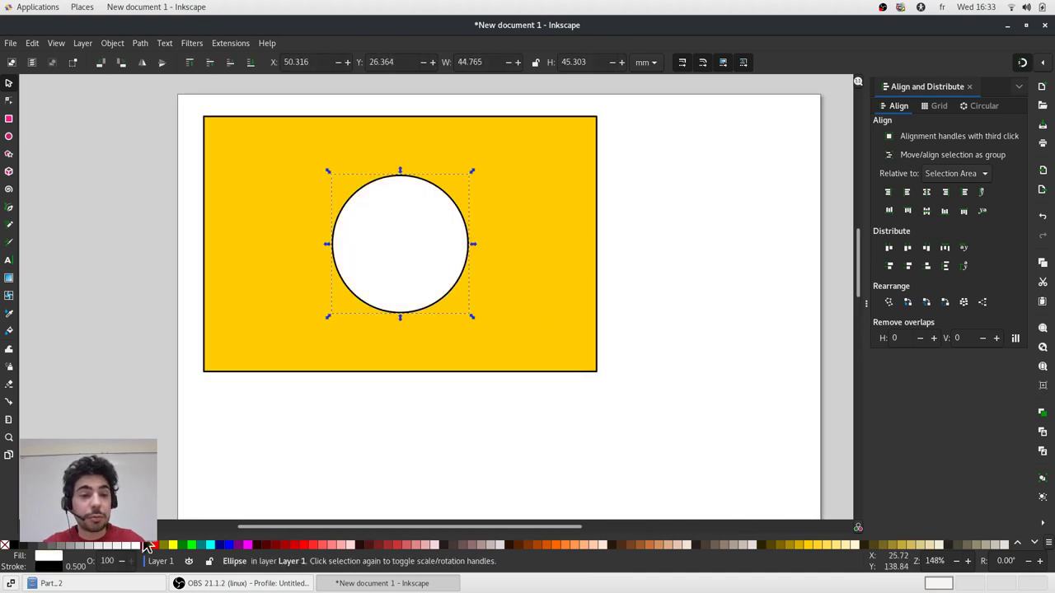
pyautogui.click(494, 424)
pyautogui.keyDown('ctrl'); pyautogui.scroll(-2, 586, 371); pyautogui.keyUp('ctrl')
pyautogui.keyDown('ctrl'); pyautogui.scroll(2, 531, 298); pyautogui.keyUp('ctrl')
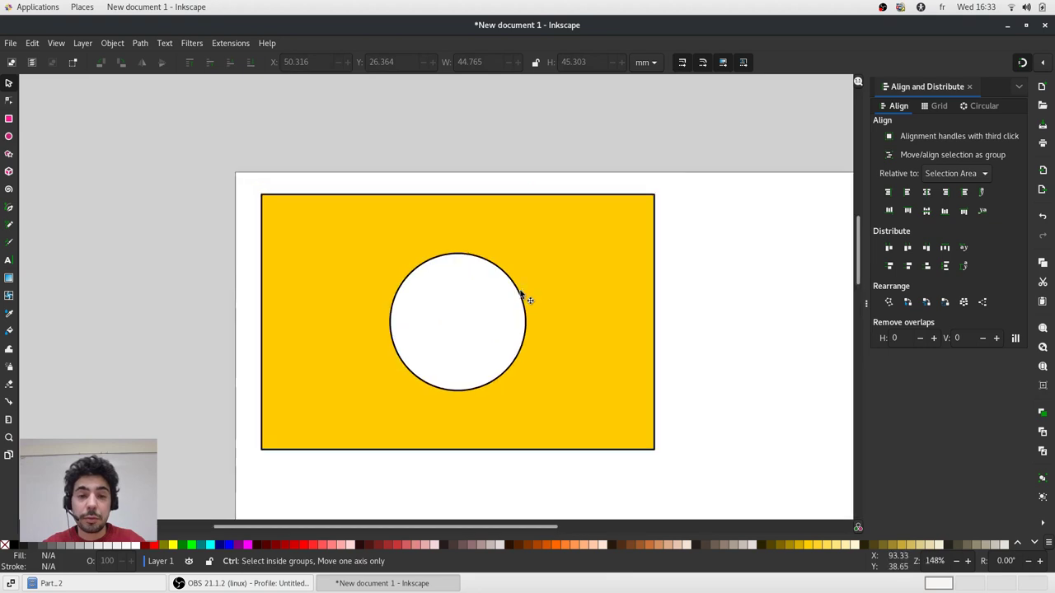
pyautogui.keyDown('ctrl'); pyautogui.scroll(-2, 531, 298); pyautogui.keyUp('ctrl')
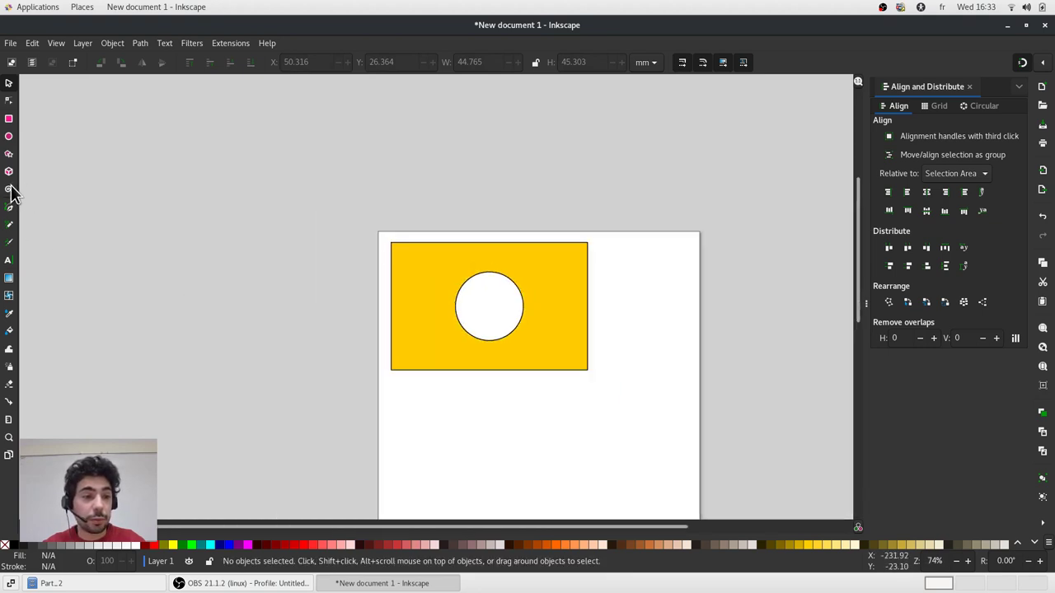
# Draw three tall, narrow rectangles side by side below the yellow rectangle.
pyautogui.click(9, 118)
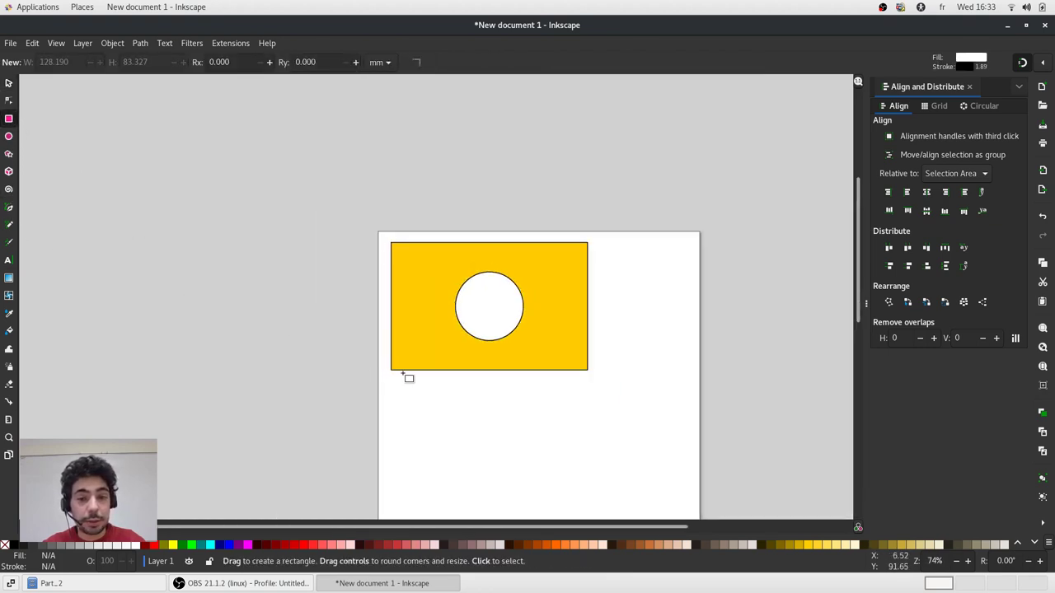
pyautogui.moveTo(483, 390); pyautogui.dragTo(509, 459)
pyautogui.moveTo(552, 390); pyautogui.dragTo(582, 458)
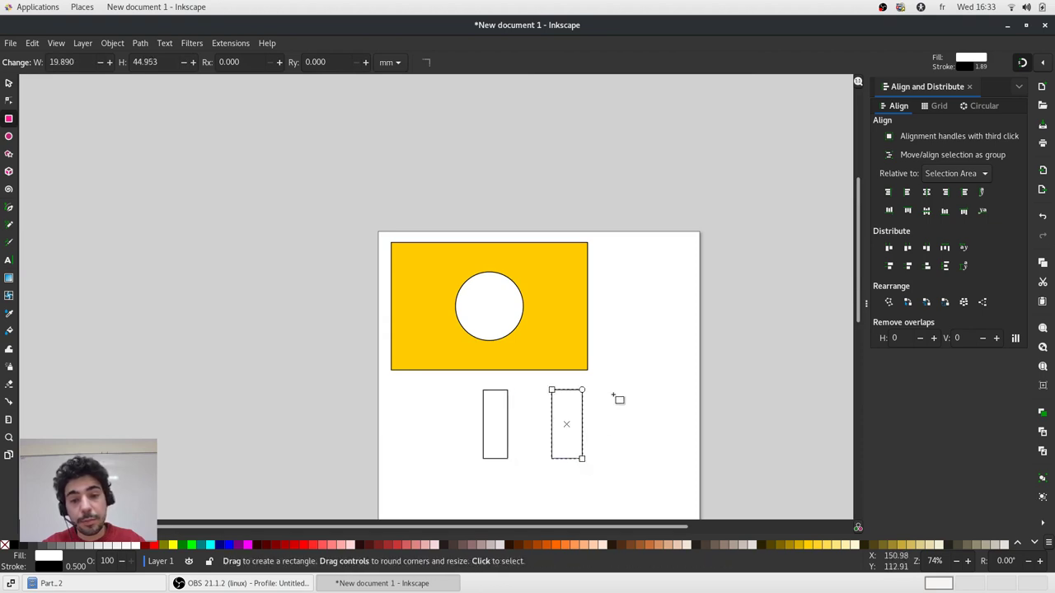
pyautogui.moveTo(615, 387); pyautogui.dragTo(647, 454)
# Shift the yellow rectangle and circle together slightly to the right.
pyautogui.click(8, 83)
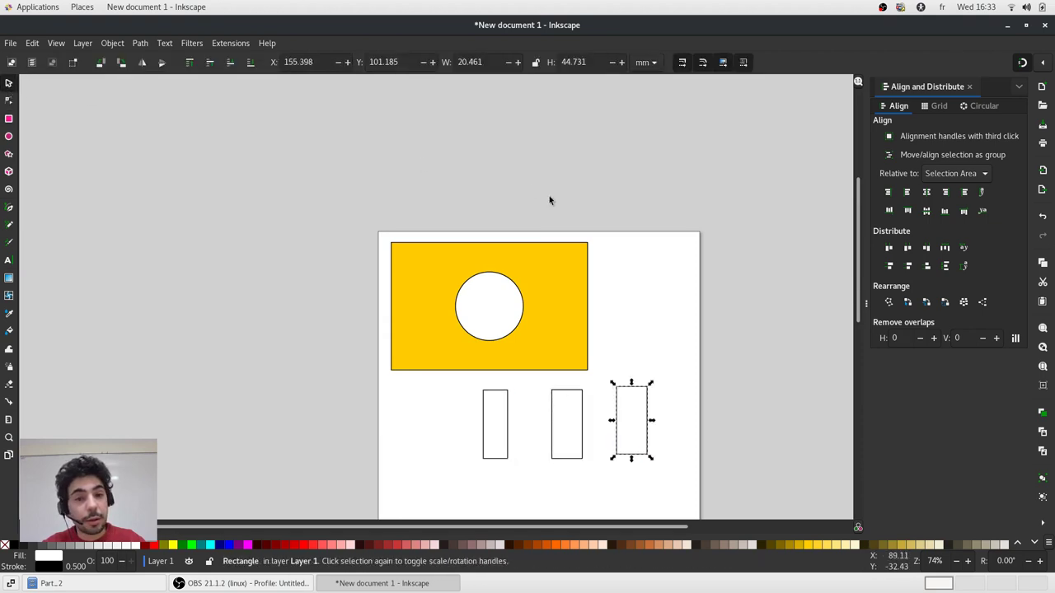
pyautogui.click(487, 324)
pyautogui.keyDown('shift'); pyautogui.click(570, 278); pyautogui.keyUp('shift')
pyautogui.moveTo(565, 277)
pyautogui.mouseDown()
pyautogui.moveTo(626, 355)
pyautogui.moveTo(608, 276)
pyautogui.moveTo(598, 285)
pyautogui.moveTo(624, 371)
pyautogui.moveTo(595, 382)
pyautogui.moveTo(646, 351)
pyautogui.moveTo(624, 391)
pyautogui.moveTo(646, 351)
pyautogui.moveTo(603, 362)
pyautogui.moveTo(631, 370)
pyautogui.moveTo(586, 307)
pyautogui.moveTo(584, 272)
pyautogui.mouseUp()
# Subtract the circle from the yellow rectangle with Path > Difference.
pyautogui.scroll(2, 553, 283)
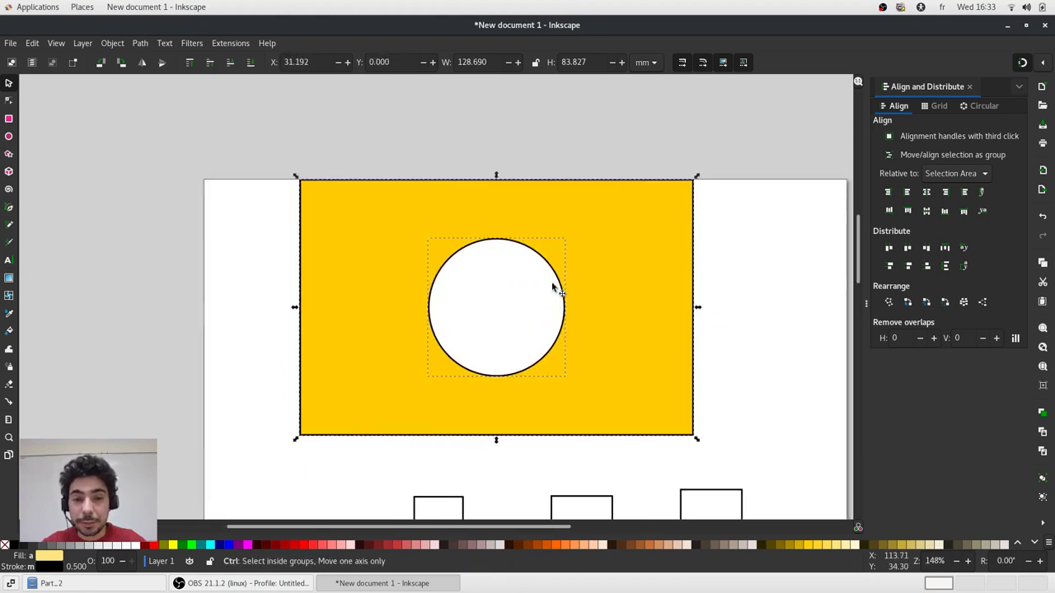
pyautogui.click(558, 146)
pyautogui.click(499, 298)
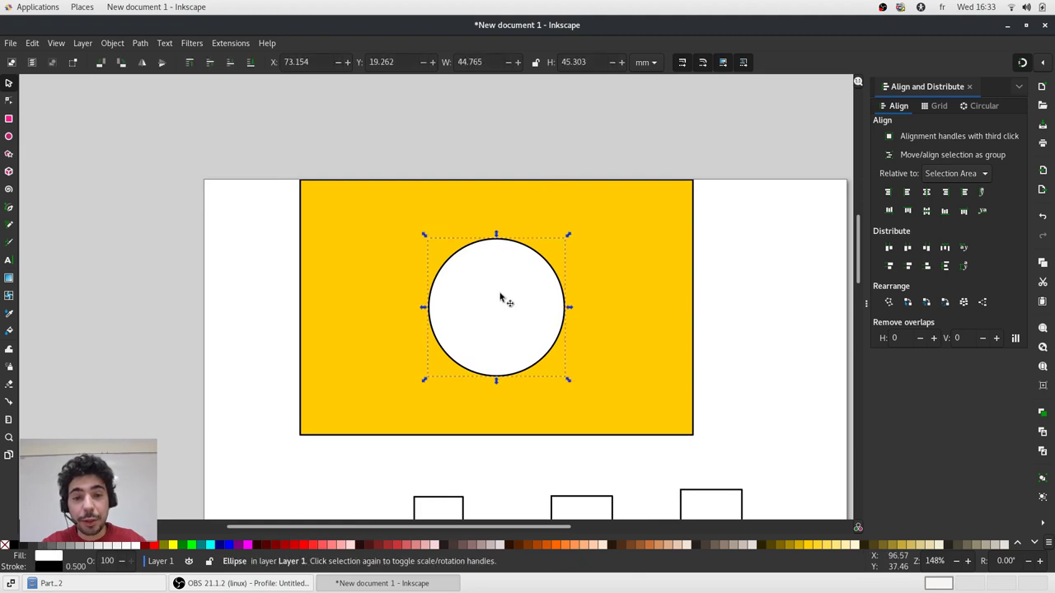
pyautogui.keyDown('shift'); pyautogui.click(614, 216); pyautogui.keyUp('shift')
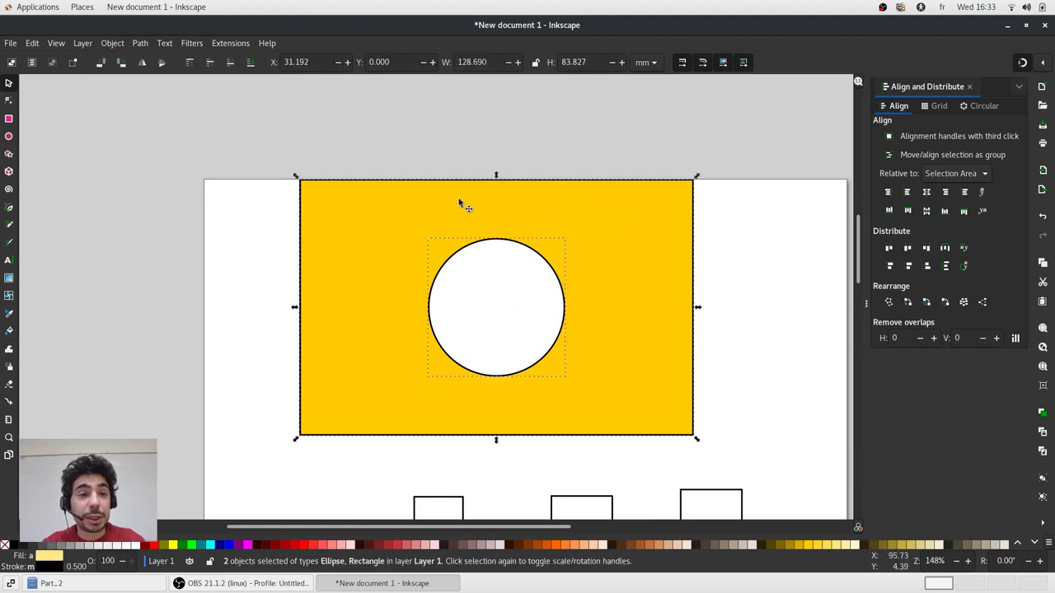
pyautogui.click(135, 43)
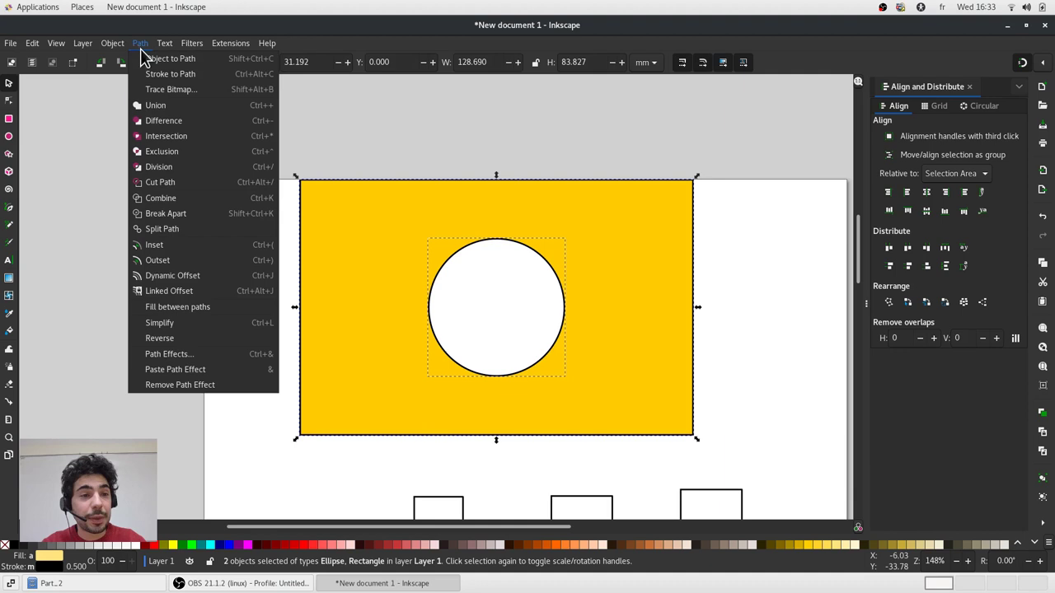
pyautogui.click(162, 122)
# Move the holed yellow shape down to sit above the three tall rectangles.
pyautogui.click(416, 161)
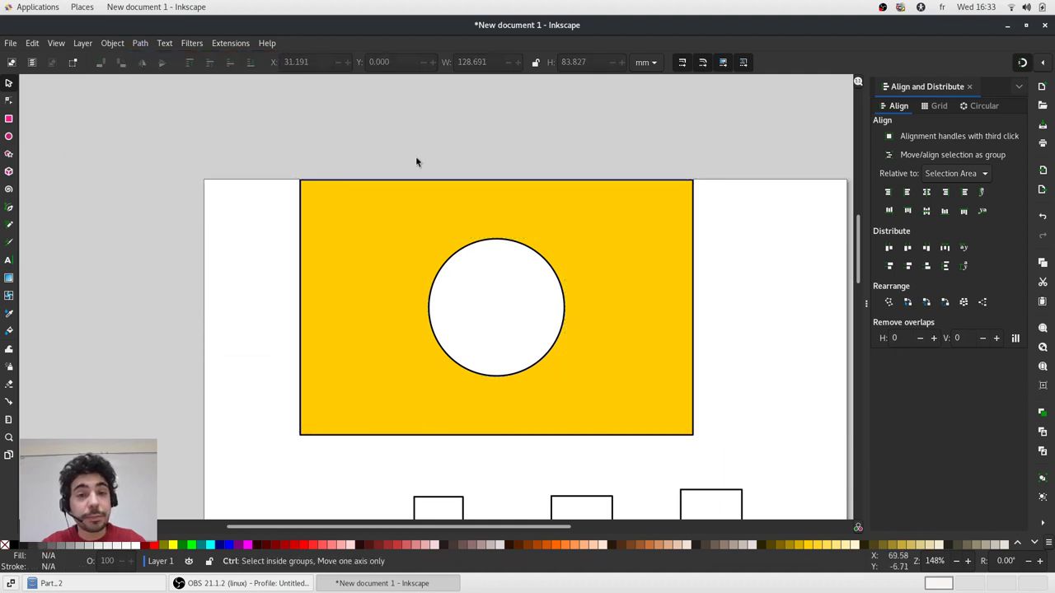
pyautogui.click(527, 199)
pyautogui.moveTo(532, 200); pyautogui.dragTo(536, 323)
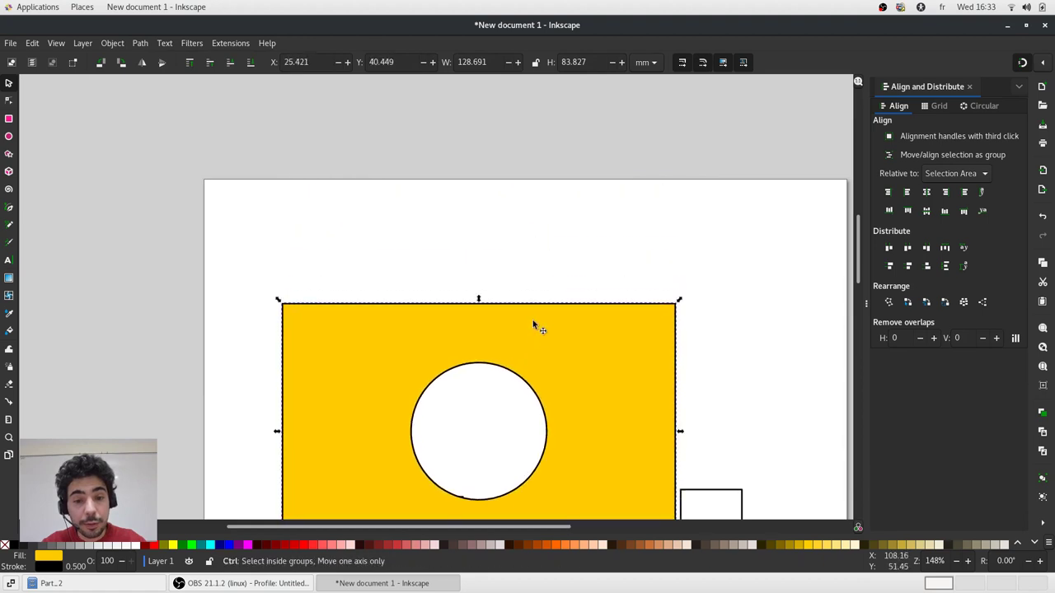
pyautogui.scroll(-2, 516, 188)
pyautogui.moveTo(534, 257); pyautogui.dragTo(570, 198)
pyautogui.click(634, 201)
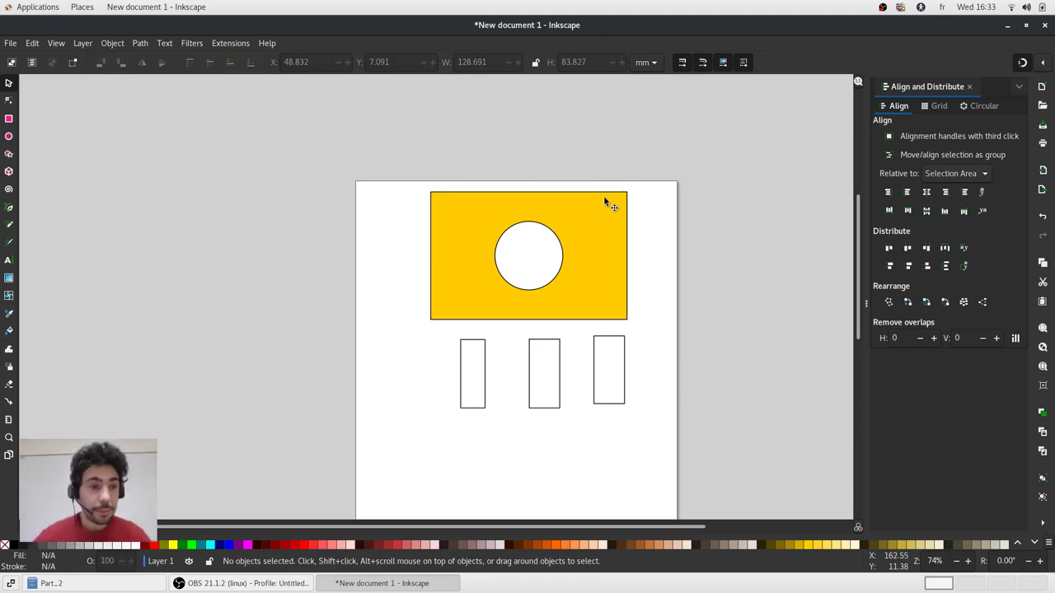
# Subtract the middle rectangle from the yellow shape's lower half to form a keyhole slot.
pyautogui.press('ctrl')
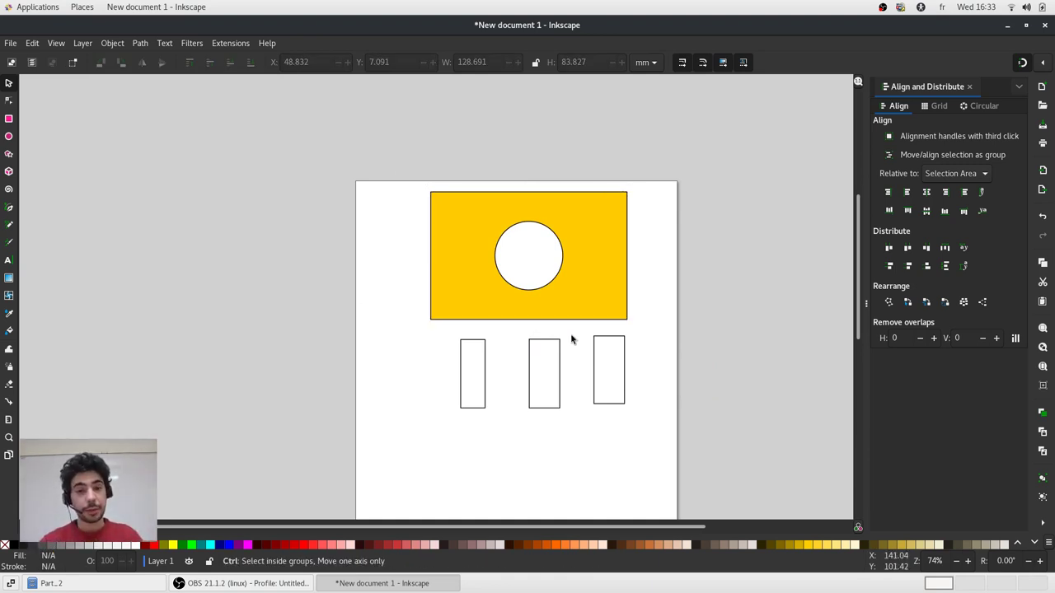
pyautogui.keyDown('ctrl'); pyautogui.scroll(1, 568, 321); pyautogui.keyUp('ctrl')
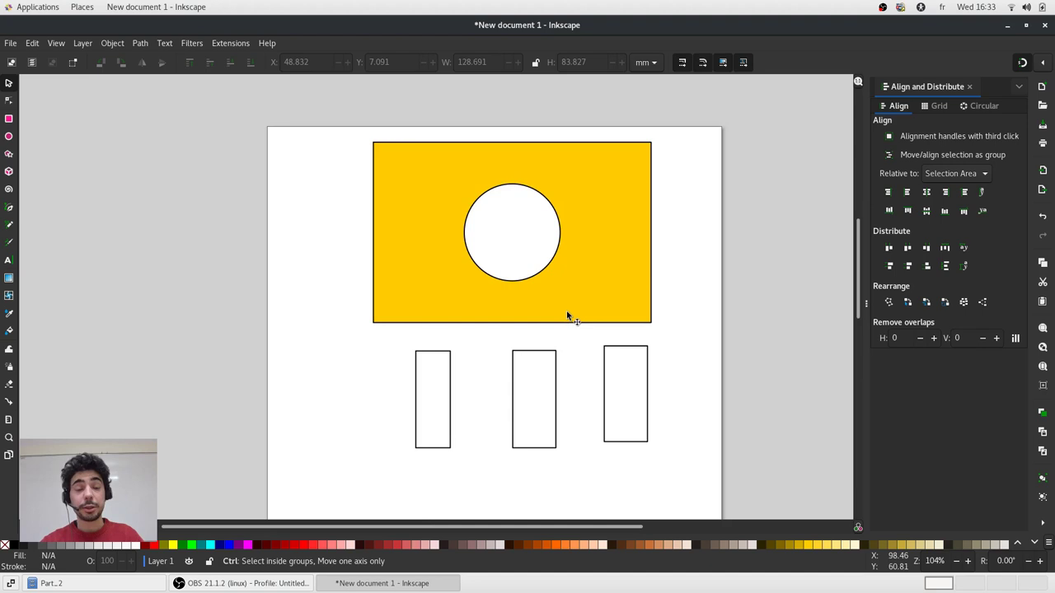
pyautogui.moveTo(553, 368); pyautogui.dragTo(532, 273)
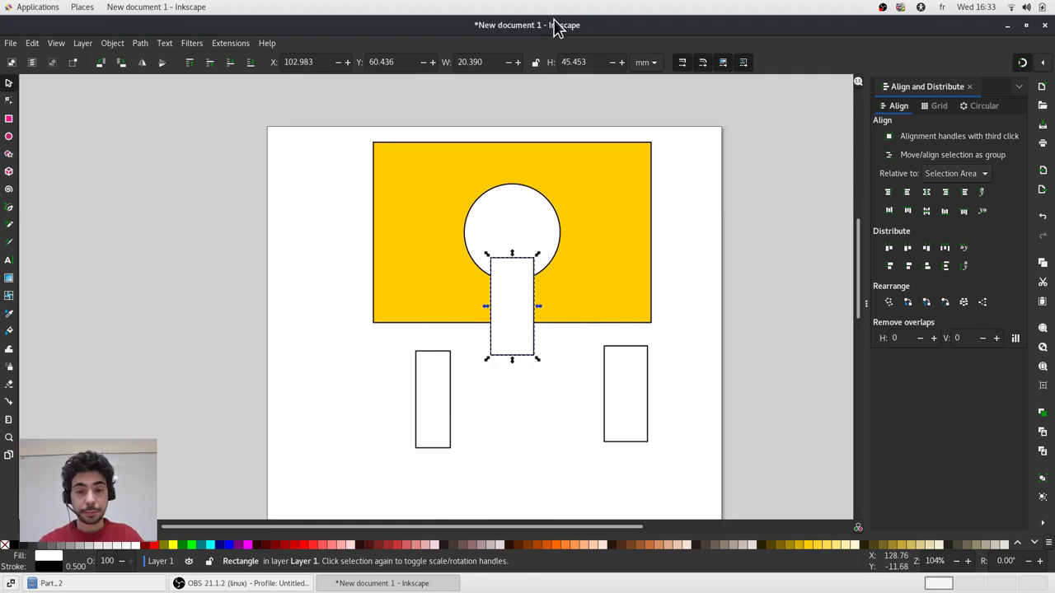
pyautogui.keyDown('shift'); pyautogui.click(610, 169); pyautogui.keyUp('shift')
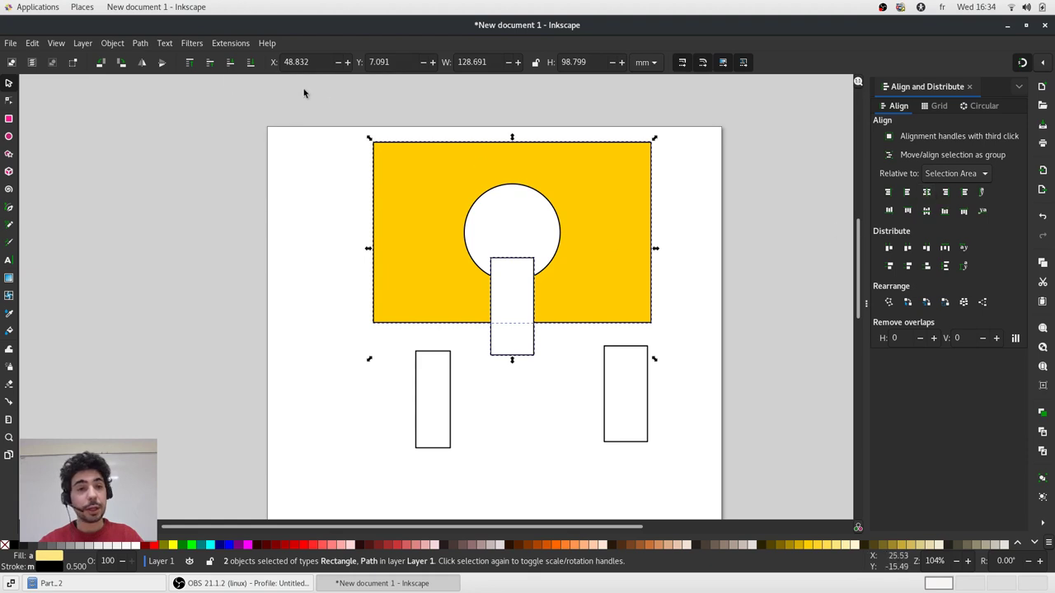
pyautogui.click(139, 43)
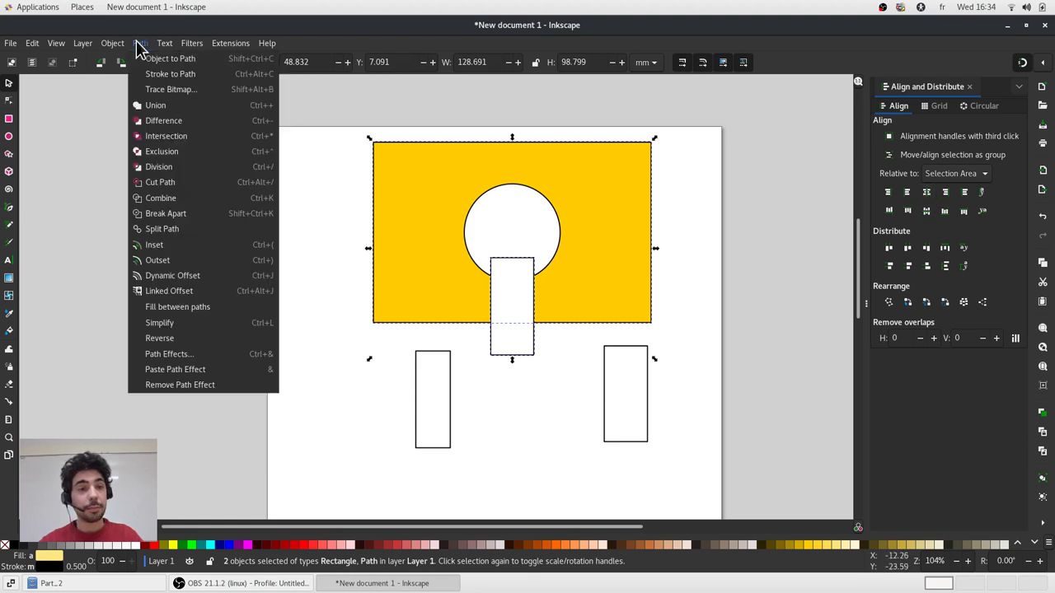
pyautogui.click(159, 122)
# Delete the spare right rectangle and move the left rectangle up into the keyhole slot.
pyautogui.click(563, 393)
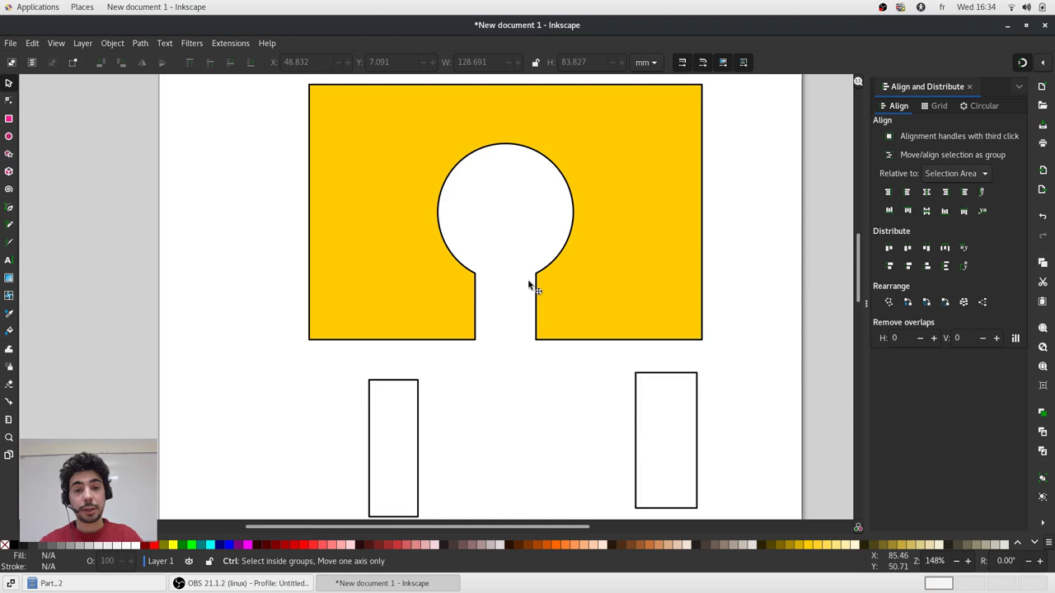
pyautogui.scroll(1, 530, 285)
pyautogui.scroll(-2, 530, 284)
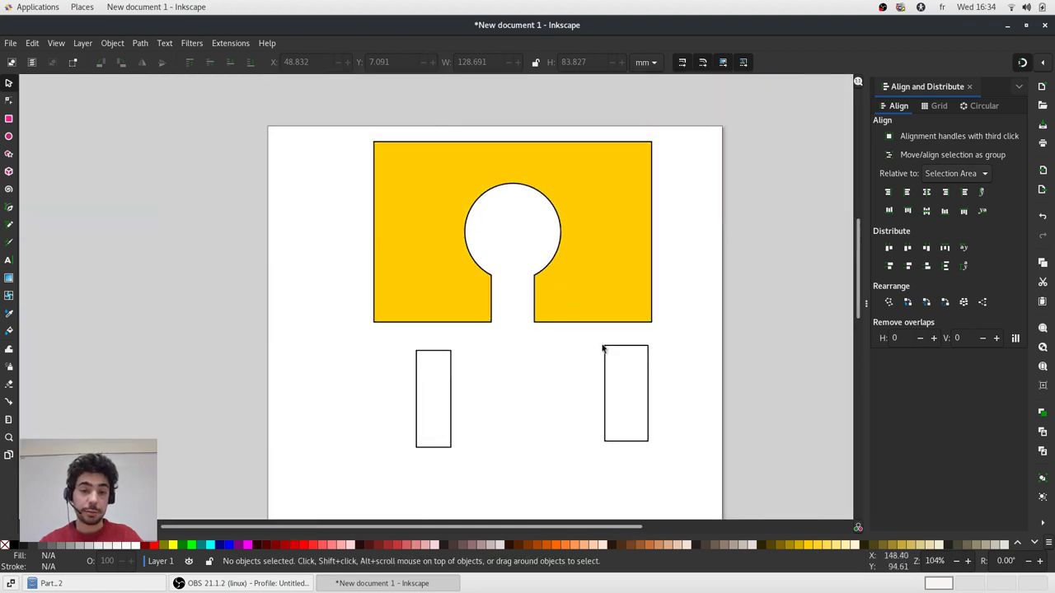
pyautogui.moveTo(662, 341); pyautogui.dragTo(533, 475)
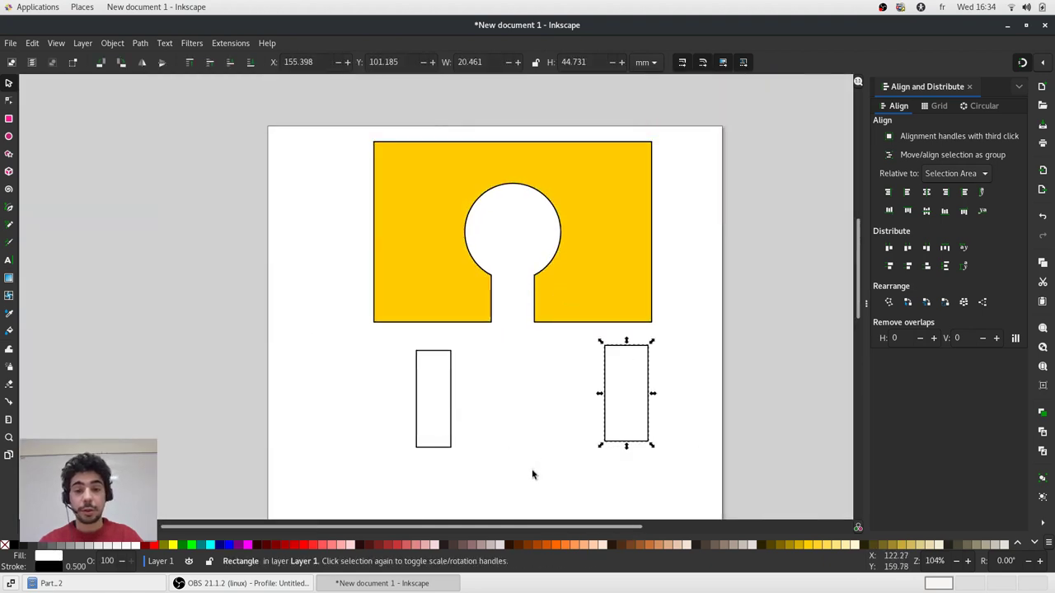
pyautogui.press('Delete')
pyautogui.moveTo(451, 408); pyautogui.dragTo(529, 175)
# Move the small rectangle into the circle and centre it horizontally on the yellow shape.
pyautogui.keyDown('ctrl'); pyautogui.scroll(2, 529, 174); pyautogui.keyUp('ctrl')
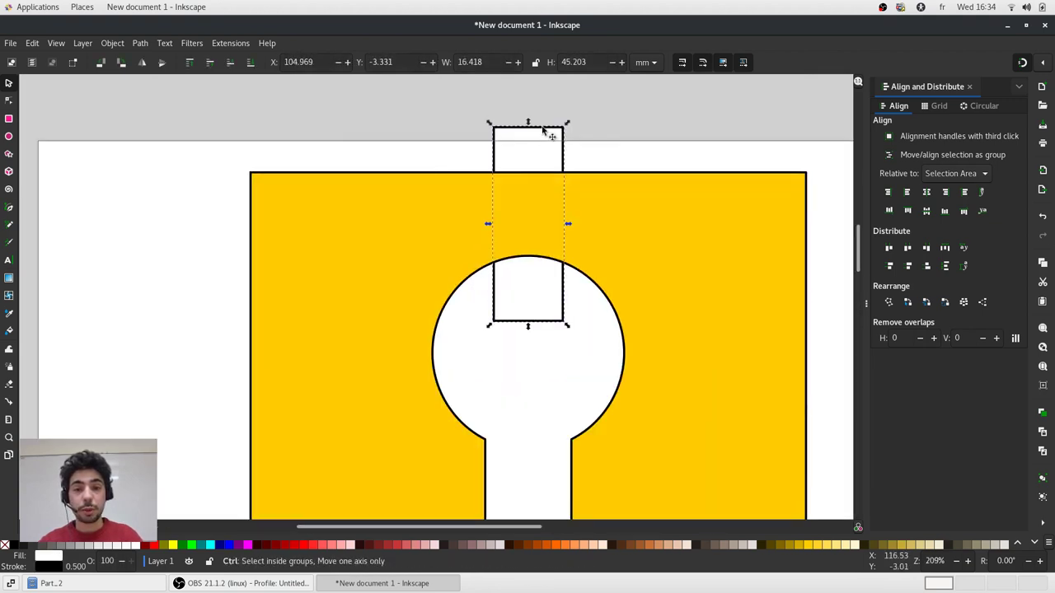
pyautogui.moveTo(544, 132); pyautogui.dragTo(538, 205)
pyautogui.keyDown('shift'); pyautogui.click(569, 208); pyautogui.keyUp('shift')
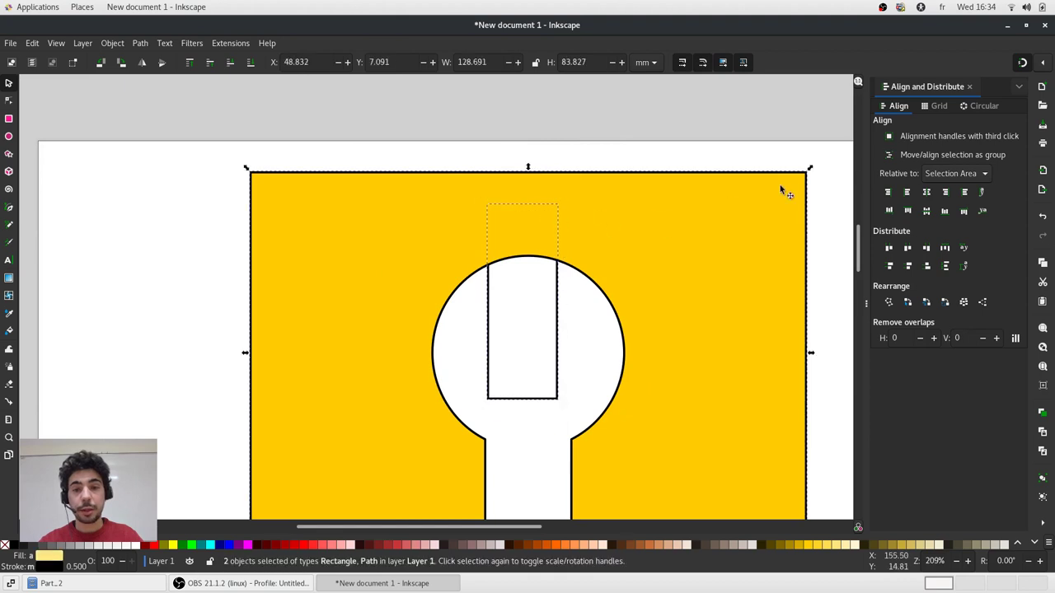
pyautogui.click(926, 191)
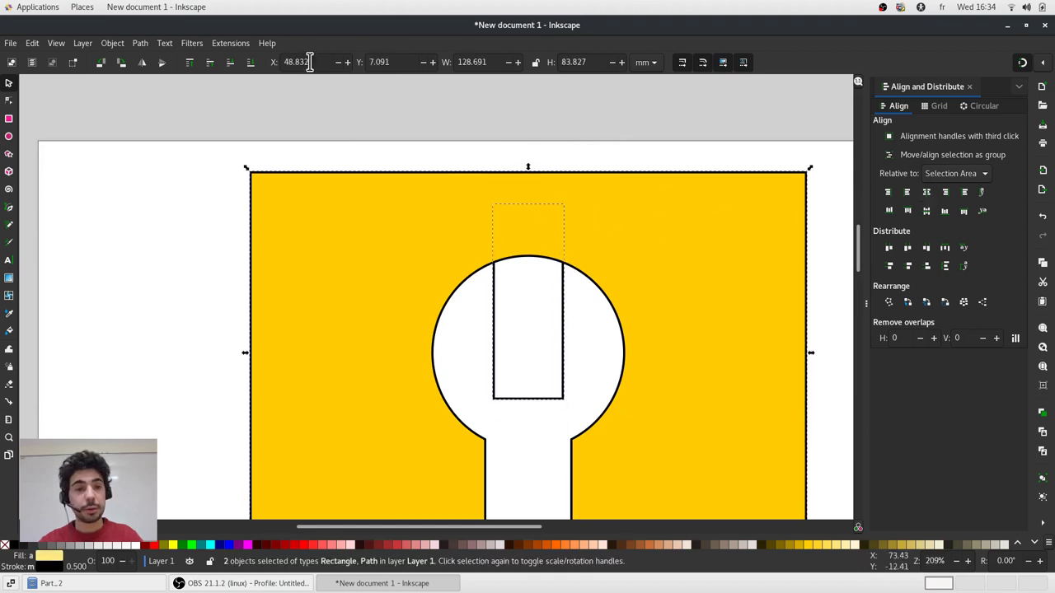
pyautogui.click(140, 42)
pyautogui.click(144, 89)
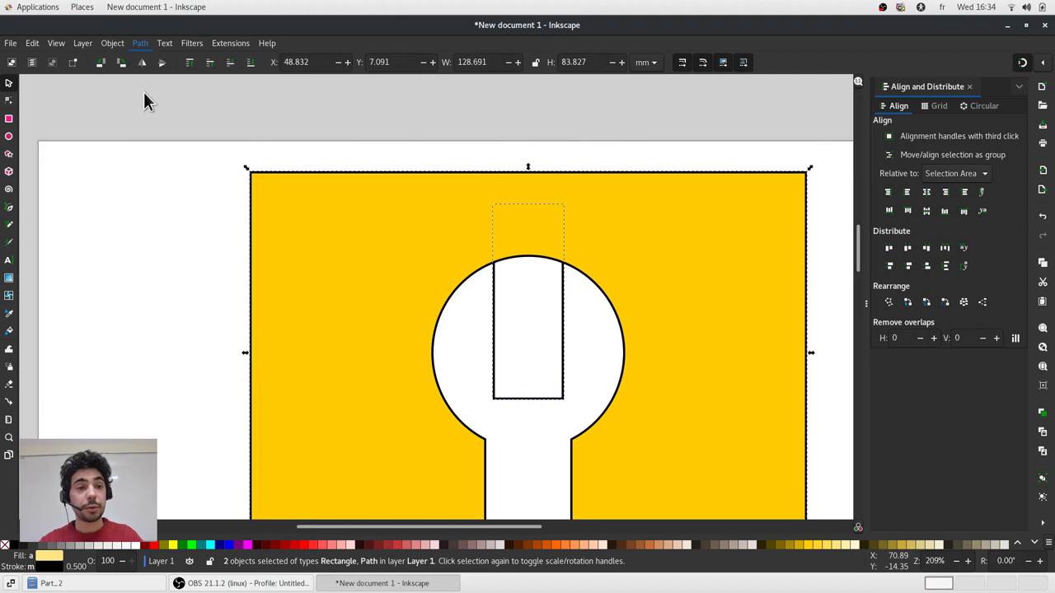
pyautogui.click(143, 91)
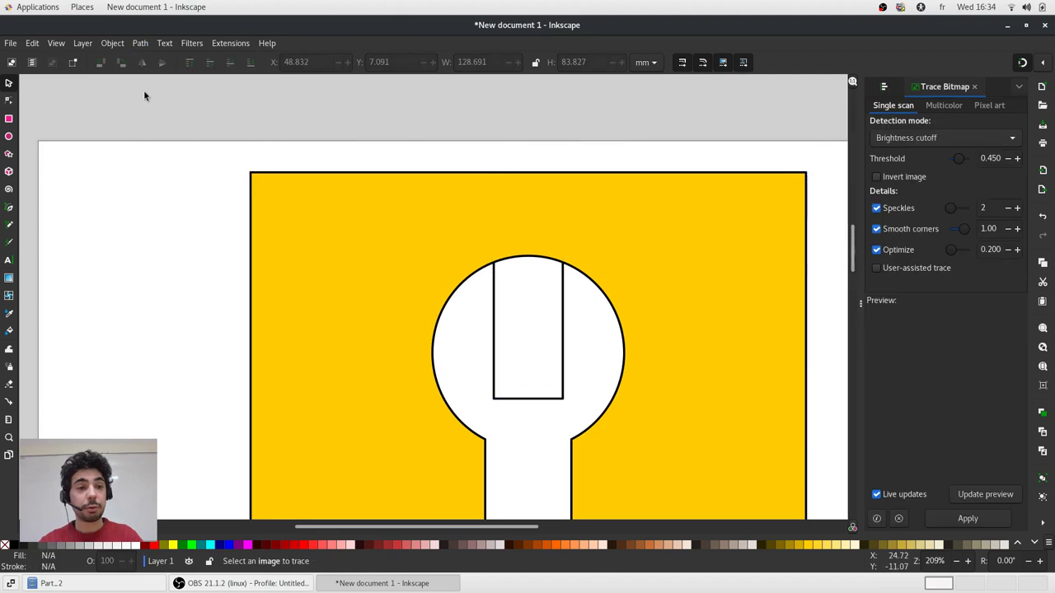
# Union the white rectangle with the yellow shape using Path > Union.
pyautogui.click(536, 284)
pyautogui.keyDown('shift'); pyautogui.click(581, 206); pyautogui.keyUp('shift')
pyautogui.click(148, 46)
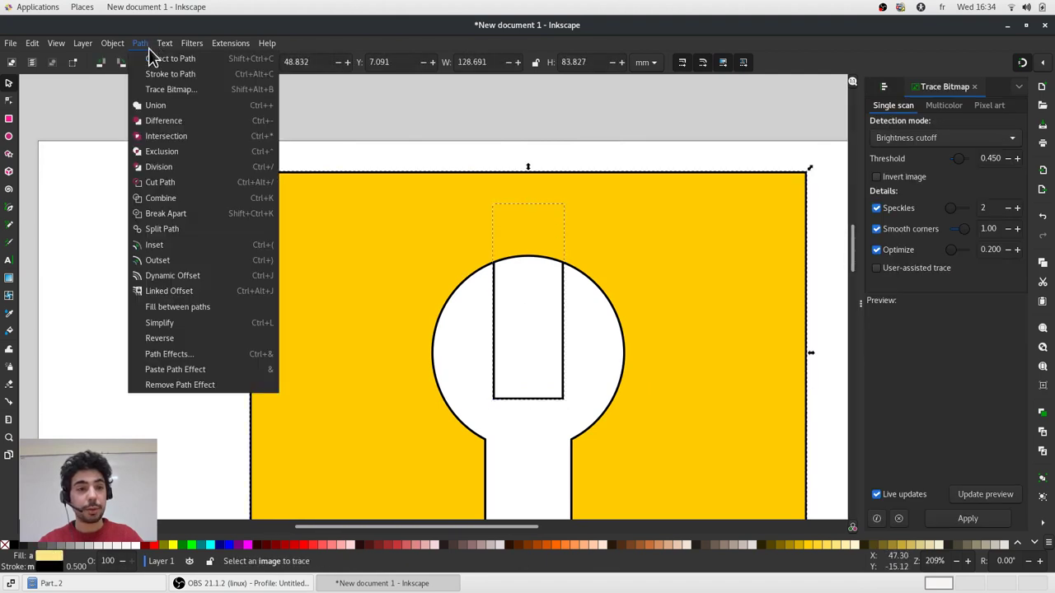
pyautogui.click(165, 104)
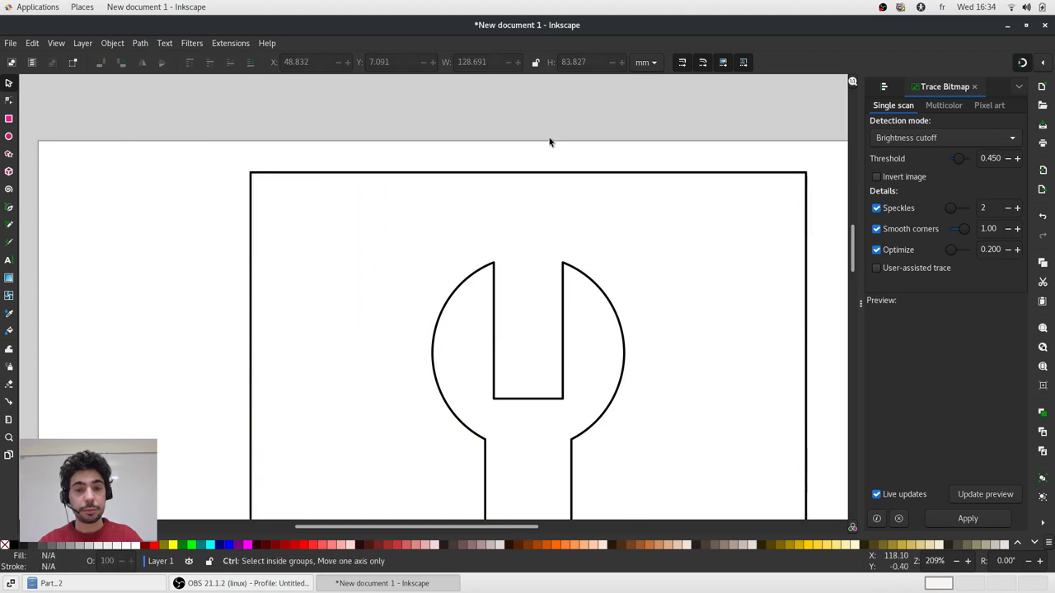
# Fill the merged wrench shape blue, then change it to gold.
pyautogui.keyDown('ctrl'); pyautogui.scroll(-1, 545, 142); pyautogui.keyUp('ctrl')
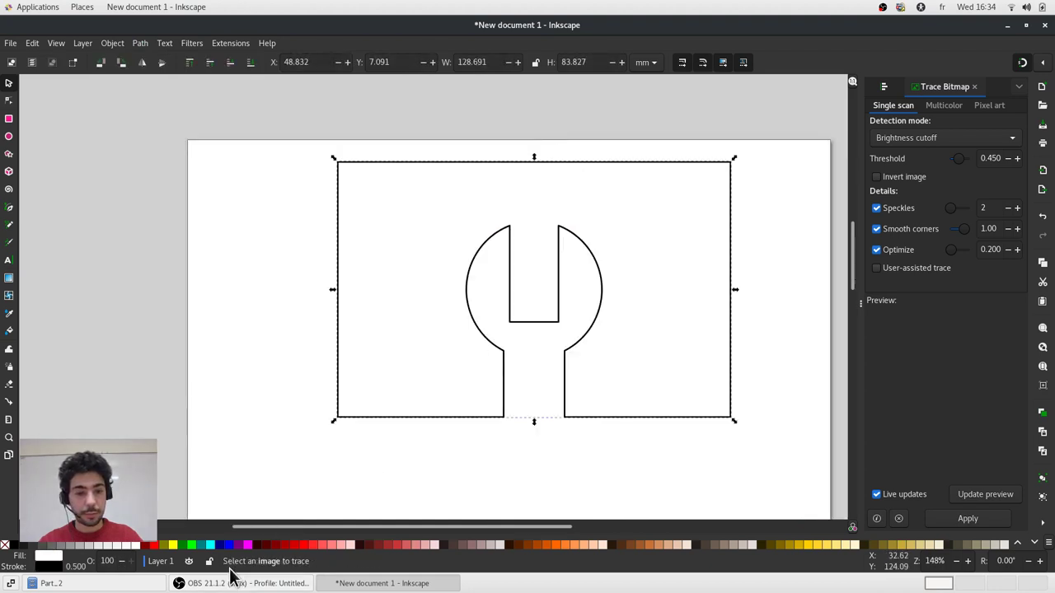
pyautogui.click(231, 544)
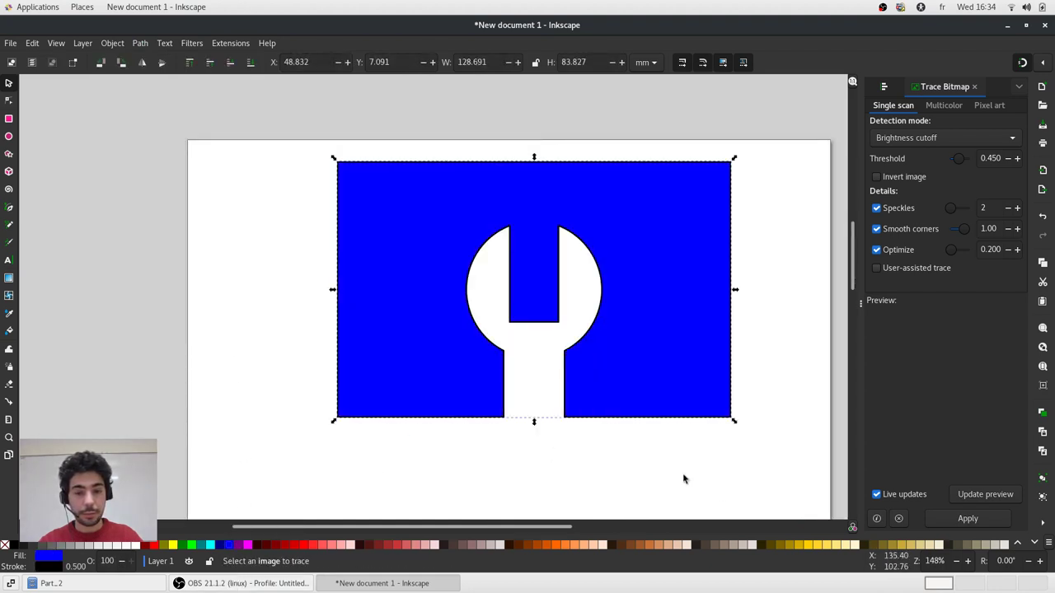
pyautogui.click(805, 545)
pyautogui.click(772, 419)
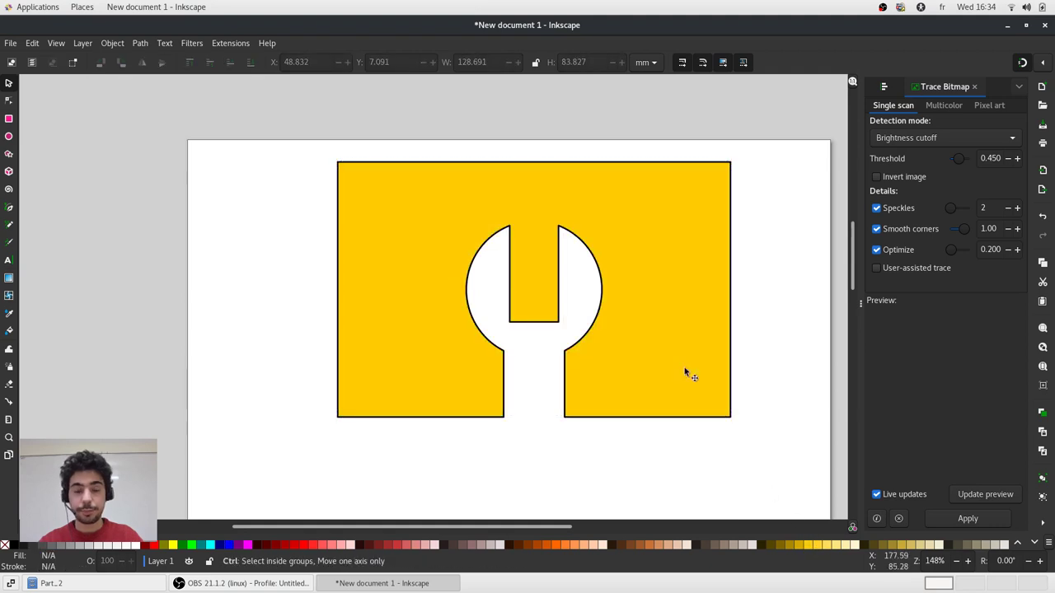
pyautogui.scroll(-1, 547, 286)
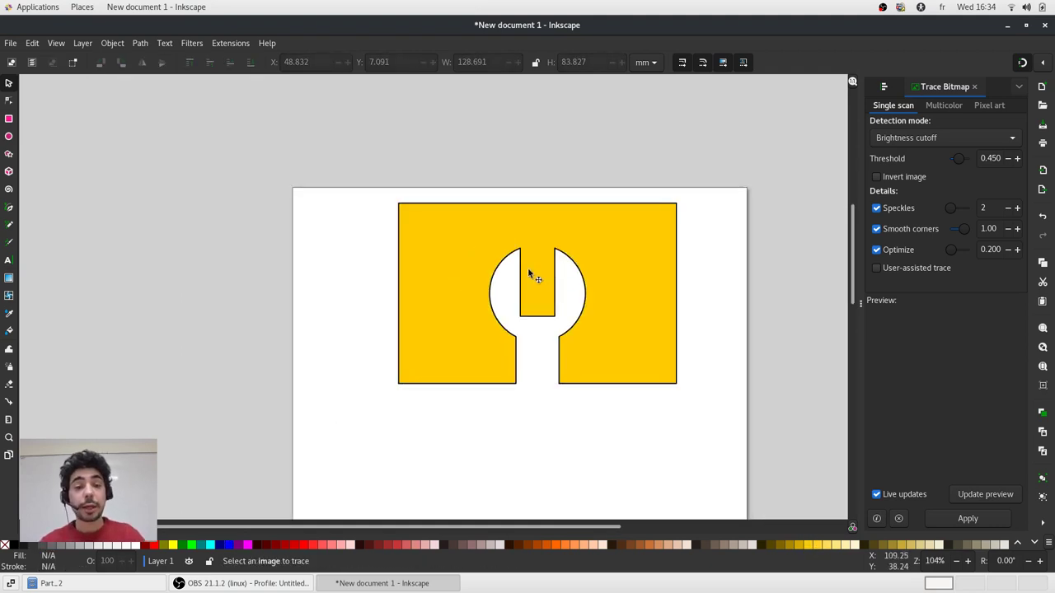
pyautogui.scroll(3, 528, 267)
# Curve the inner edges of both wrench prongs with the Node tool, then return to the selector.
pyautogui.click(486, 271)
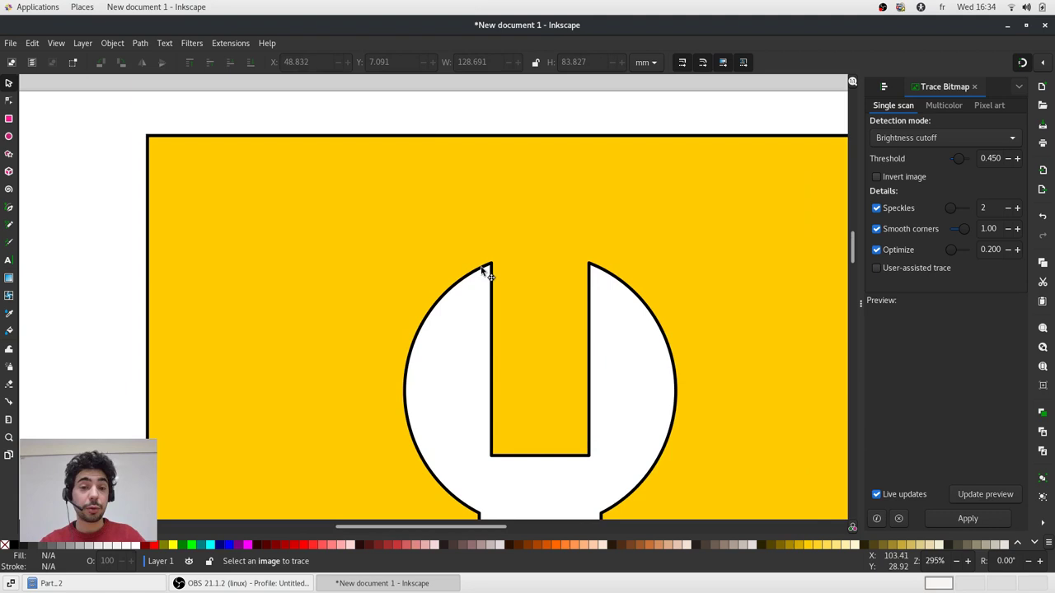
pyautogui.press('n')
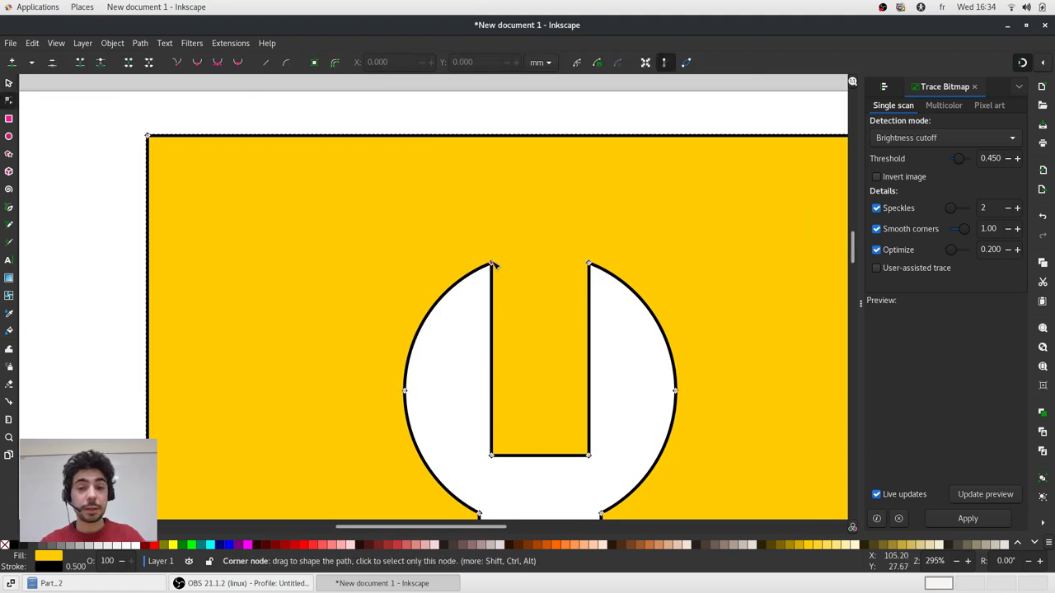
pyautogui.moveTo(490, 266); pyautogui.dragTo(377, 236)
pyautogui.hotkey('ctrl', 'z')
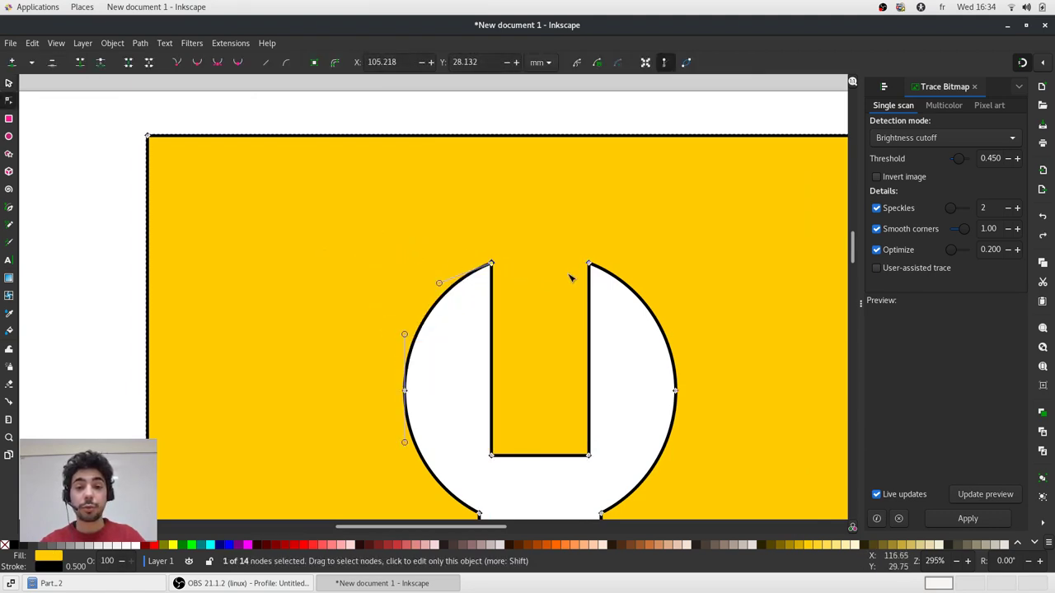
pyautogui.moveTo(590, 266); pyautogui.dragTo(524, 383)
pyautogui.moveTo(492, 263); pyautogui.dragTo(554, 322)
pyautogui.click(513, 258)
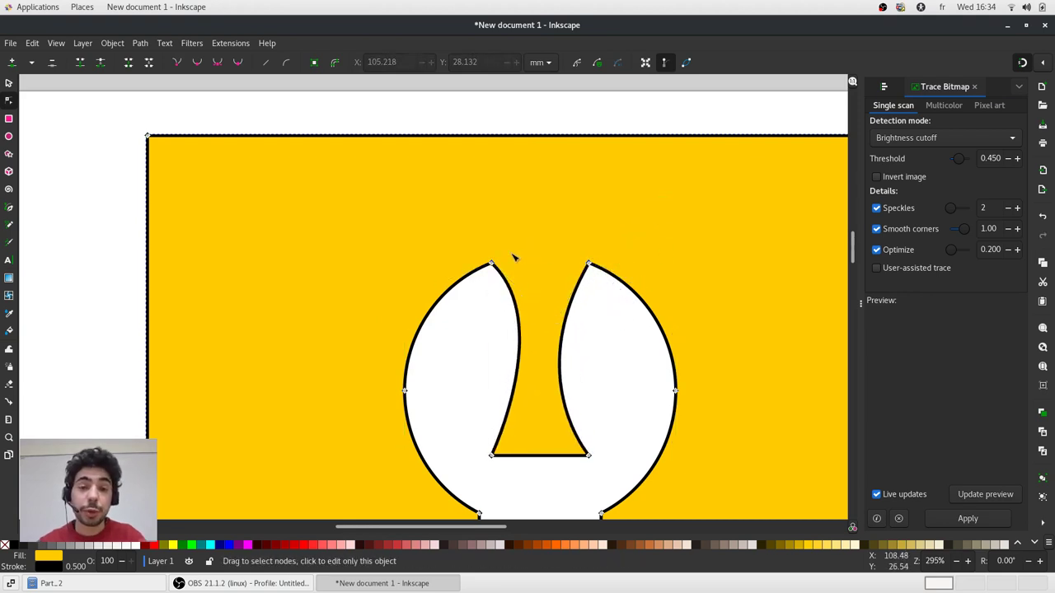
pyautogui.scroll(-2, 513, 258)
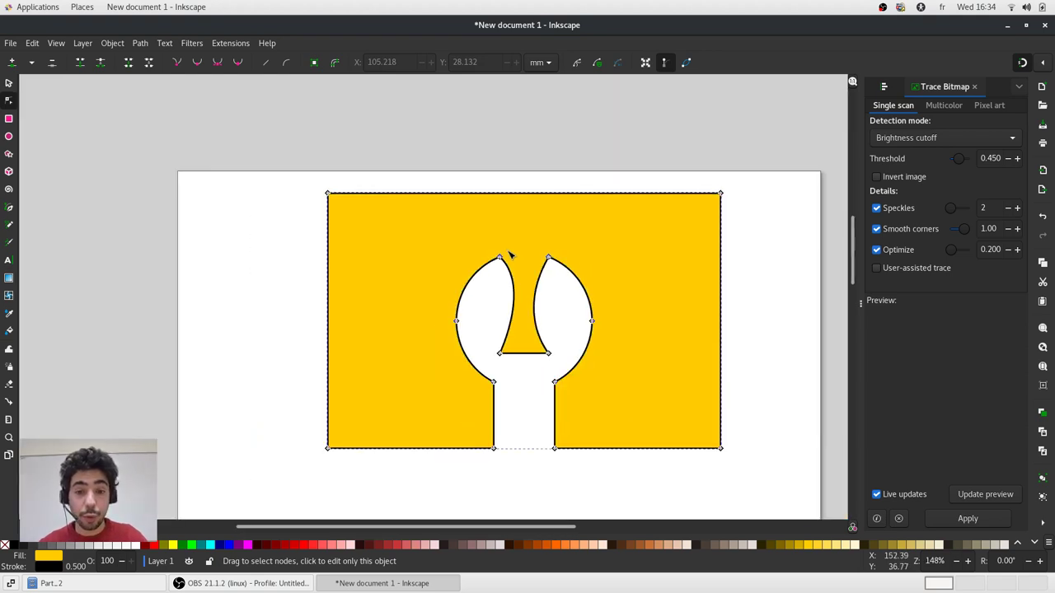
pyautogui.click(520, 186)
pyautogui.press('s')
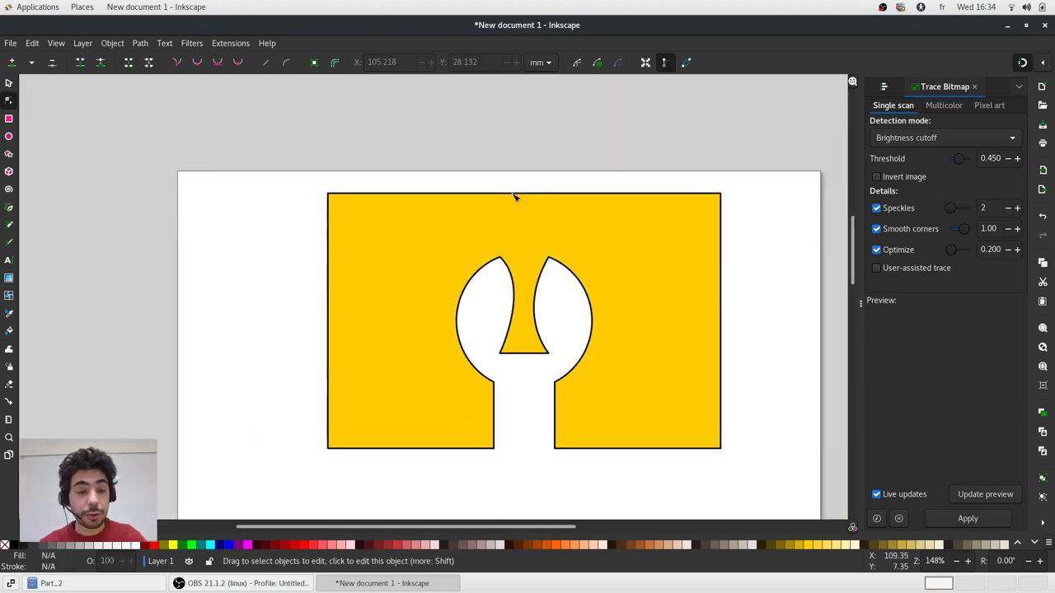
pyautogui.click(466, 209)
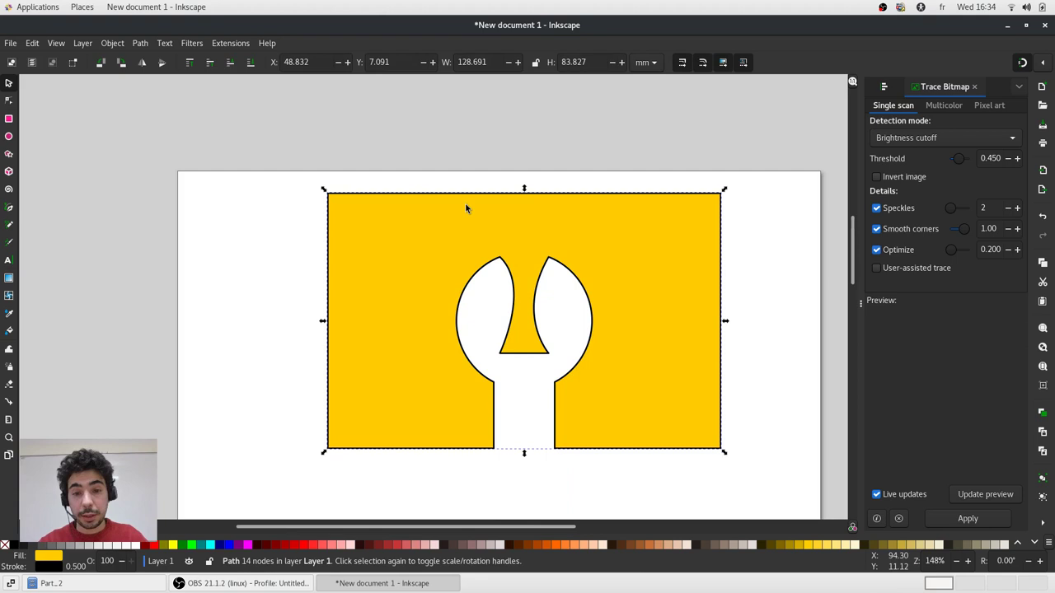
# Delete the wrench and draw a gold circle on the blank page.
pyautogui.press('Delete')
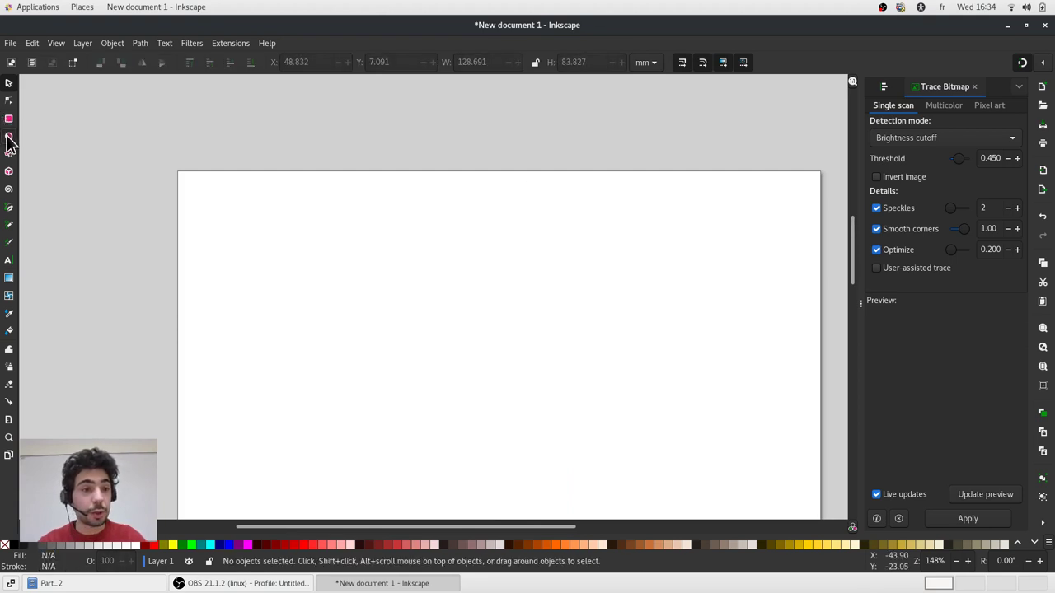
pyautogui.click(8, 136)
pyautogui.moveTo(353, 375); pyautogui.dragTo(509, 214)
# Duplicate the circle into three overlapping copies in a triangle and raise the upper-right one.
pyautogui.press('s')
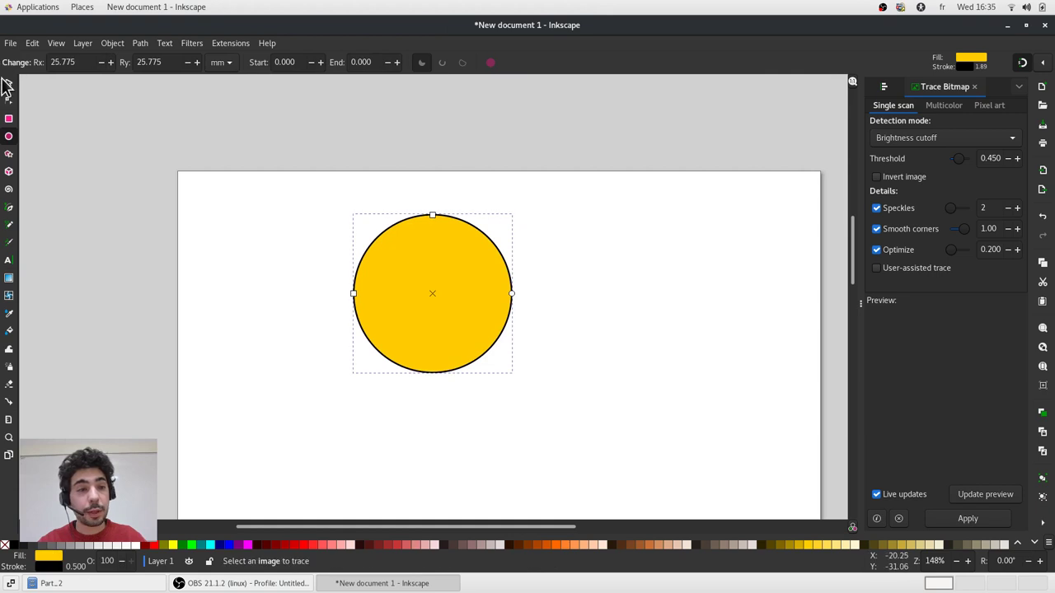
pyautogui.hotkey('ctrl', 'd')
pyautogui.moveTo(437, 272); pyautogui.dragTo(487, 333)
pyautogui.hotkey('ctrl', 'd')
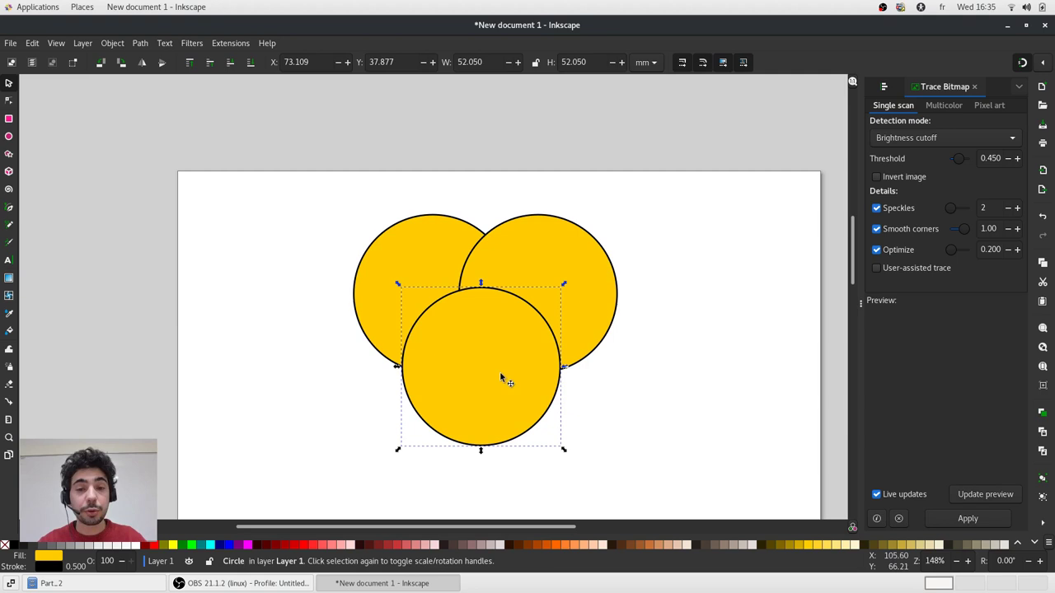
pyautogui.hotkey('ctrl', 'v')
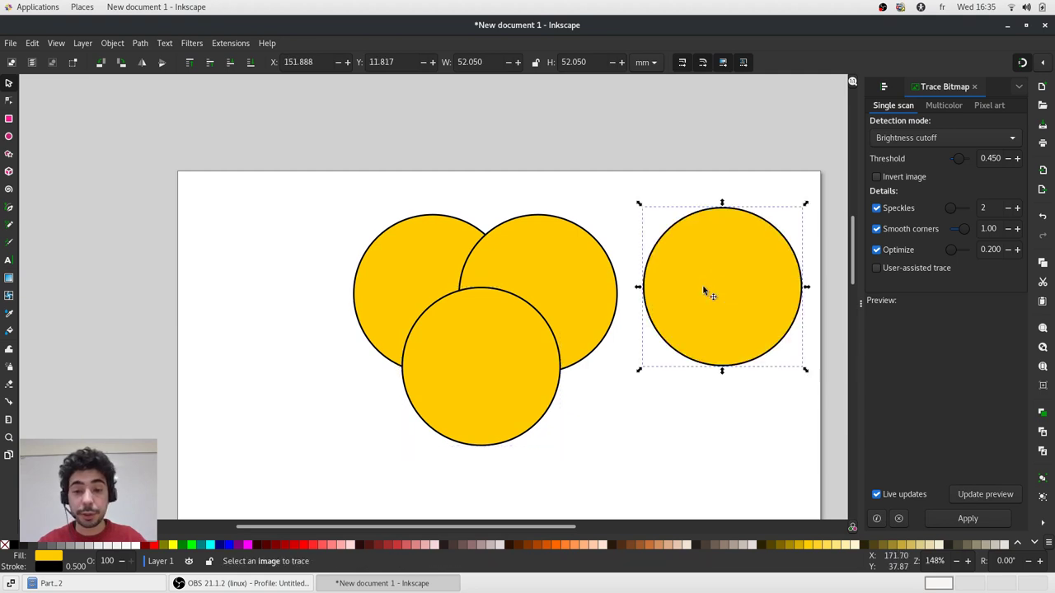
pyautogui.press('Delete')
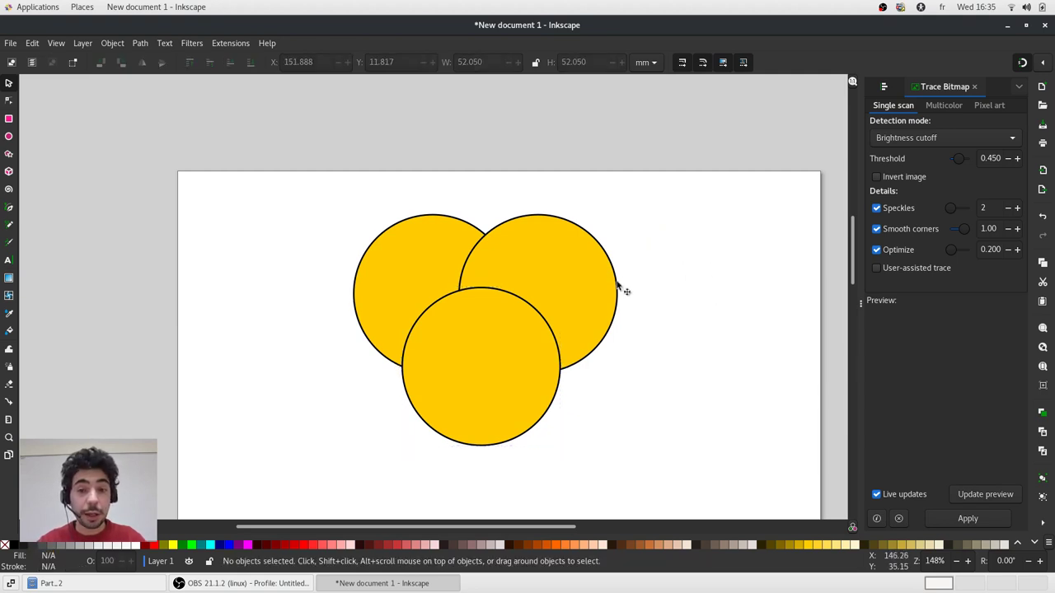
pyautogui.click(610, 289)
pyautogui.press('Home')
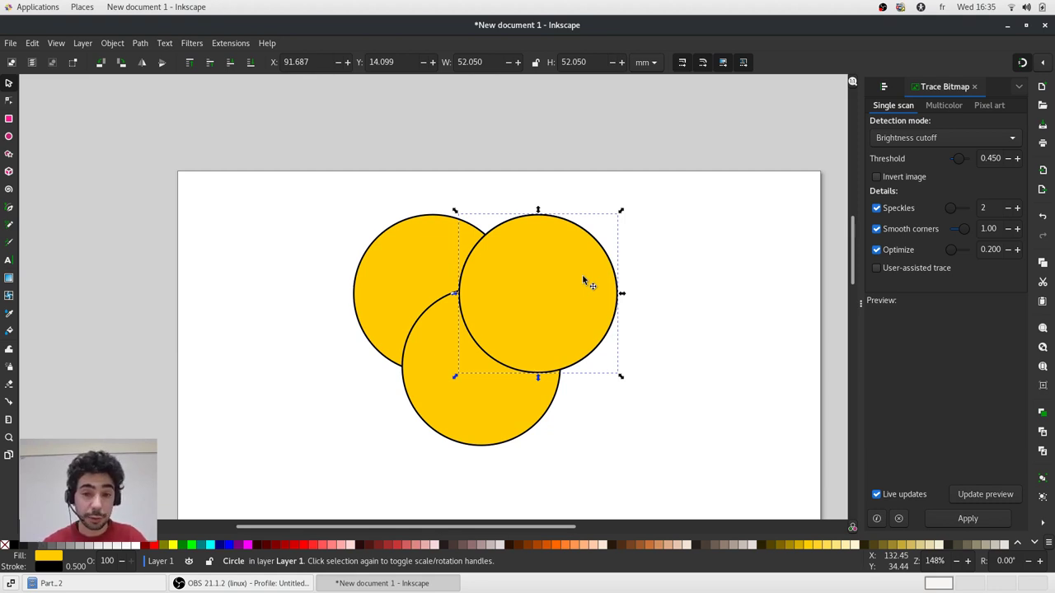
# Fill the upper-right circle salmon pink and the bottom circle blue.
pyautogui.hotkey('ctrl', 'z')
pyautogui.click(583, 278)
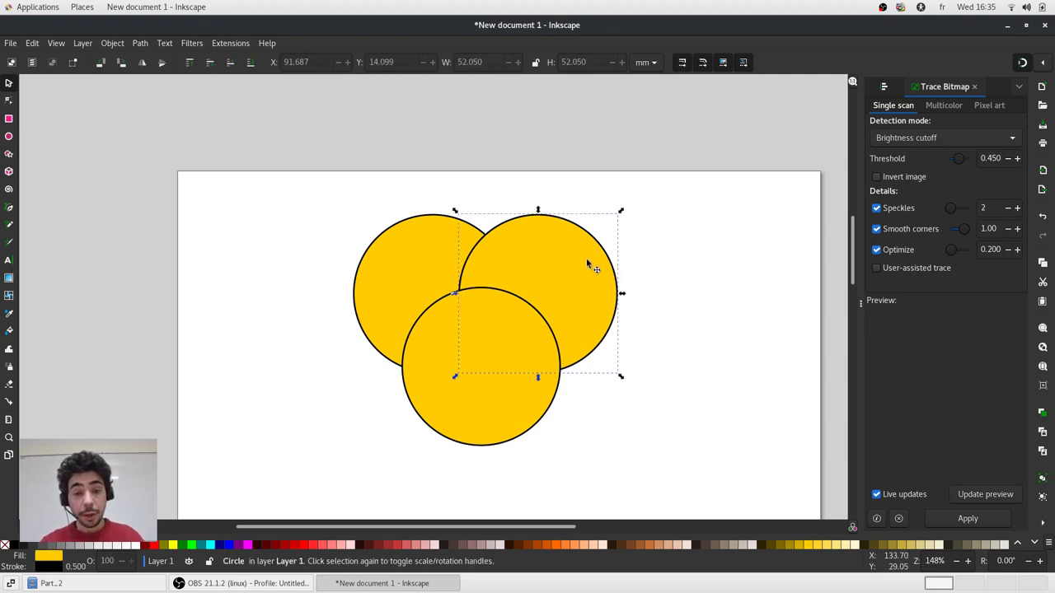
pyautogui.click(334, 550)
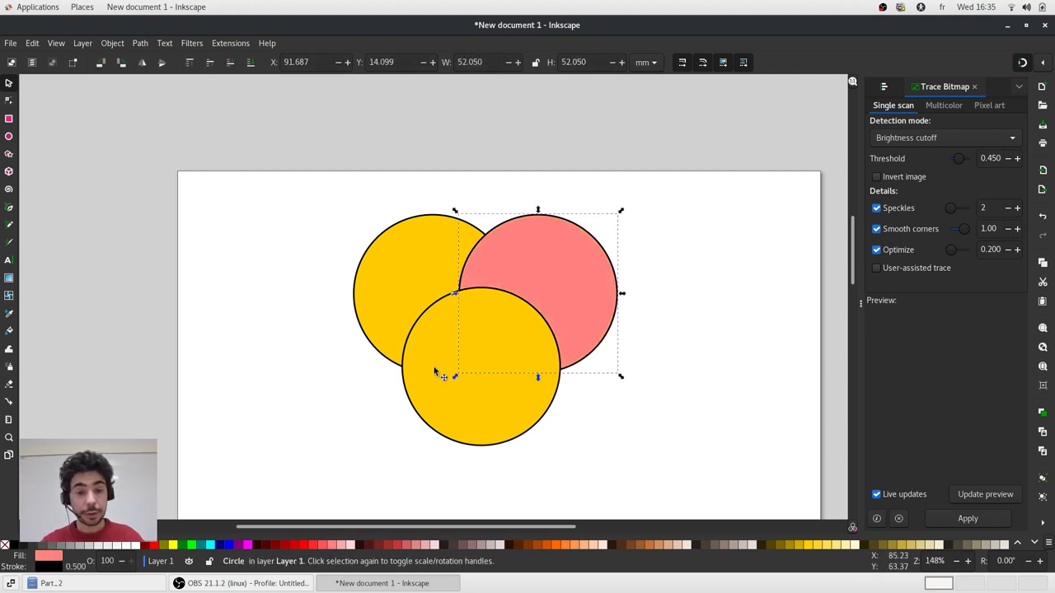
pyautogui.click(431, 371)
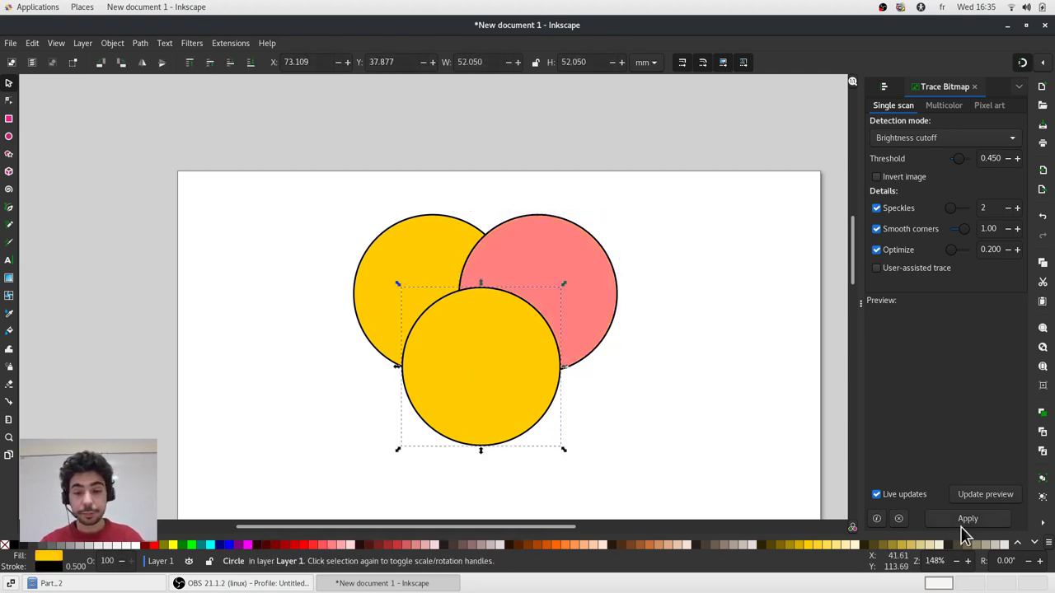
pyautogui.hscroll(5, 1033, 542)
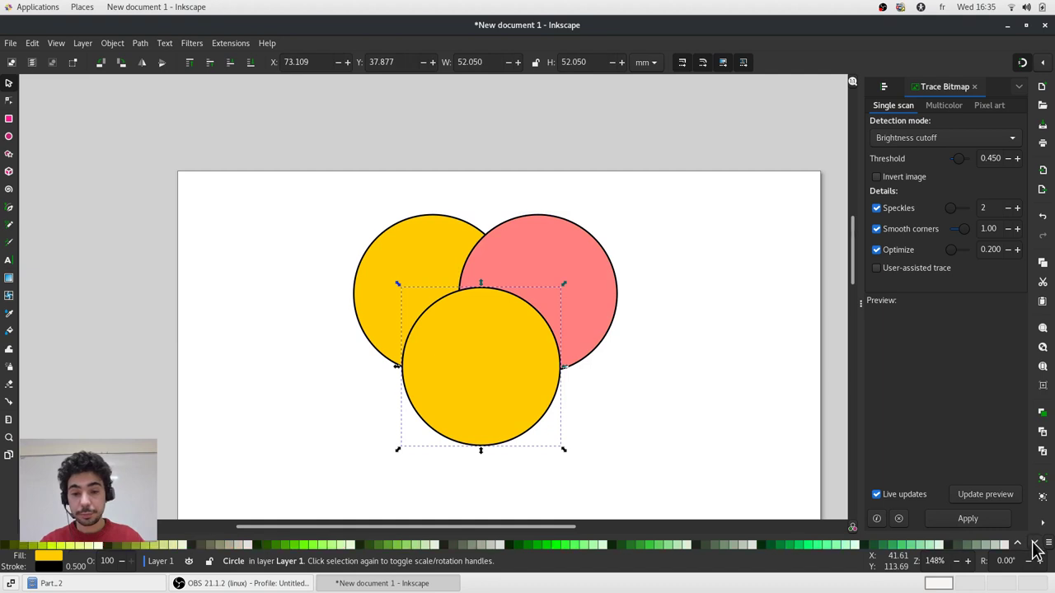
pyautogui.hscroll(3, 1035, 545)
pyautogui.click(666, 547)
pyautogui.click(689, 408)
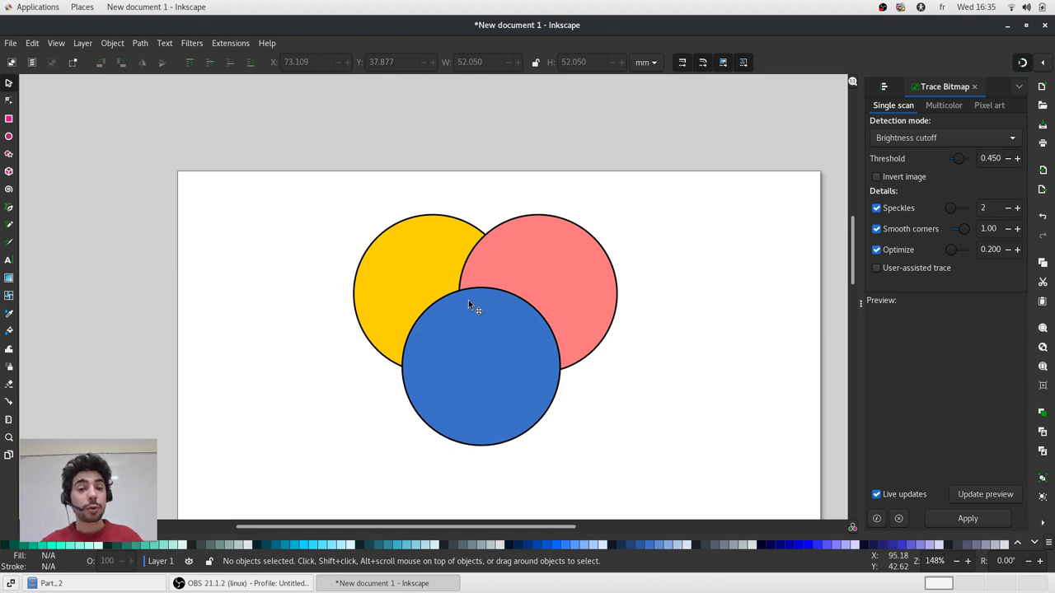
# Duplicate all three circles and move the copy below the originals.
pyautogui.scroll(-1, 464, 290)
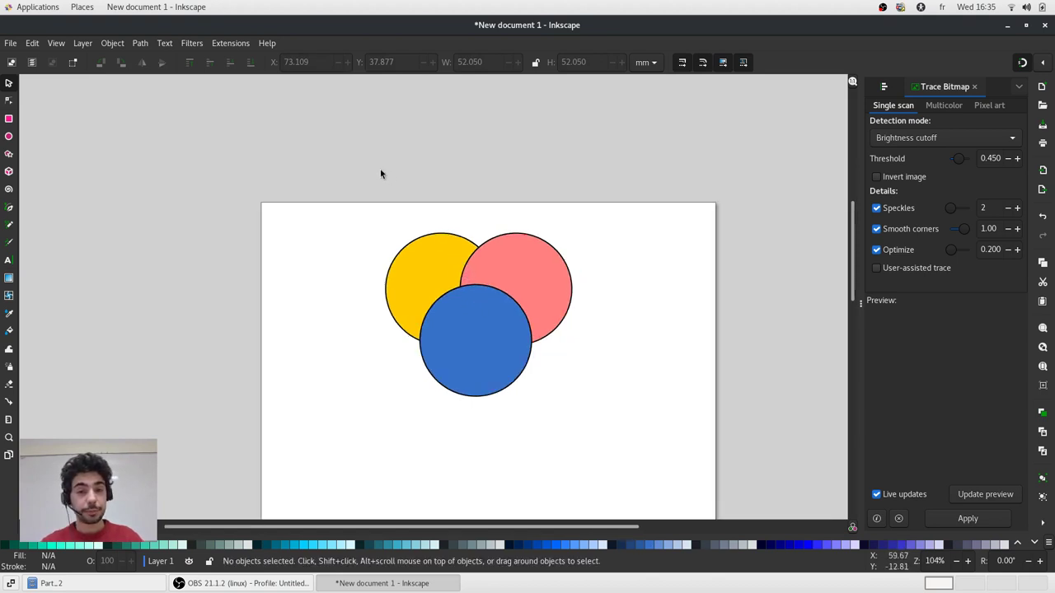
pyautogui.moveTo(373, 169); pyautogui.dragTo(581, 378)
pyautogui.scroll(-3, 588, 206)
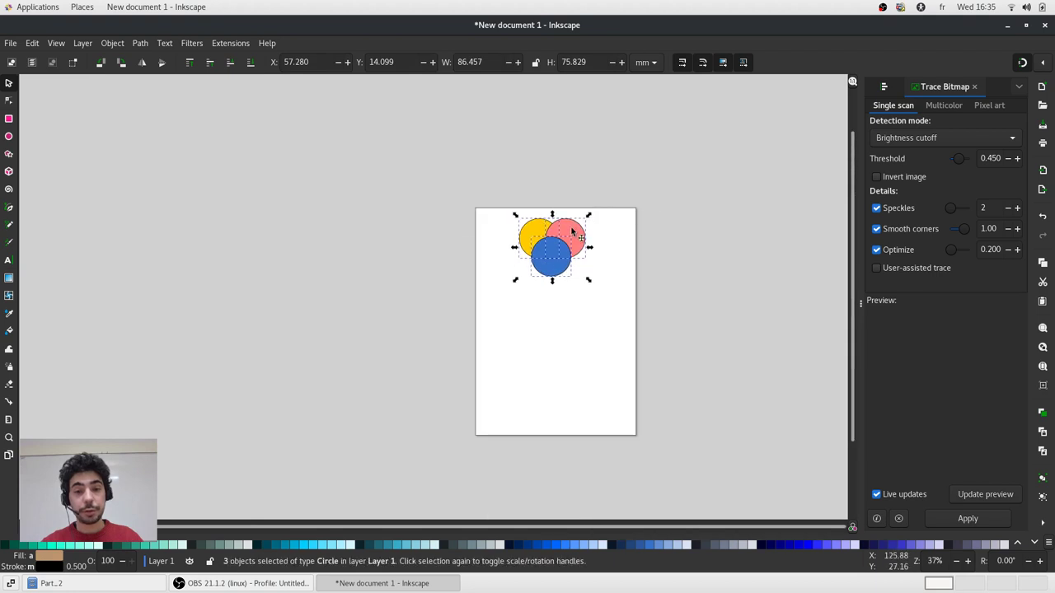
pyautogui.hotkey('ctrl', 'd')
pyautogui.moveTo(573, 236); pyautogui.dragTo(579, 318)
pyautogui.scroll(4, 579, 315)
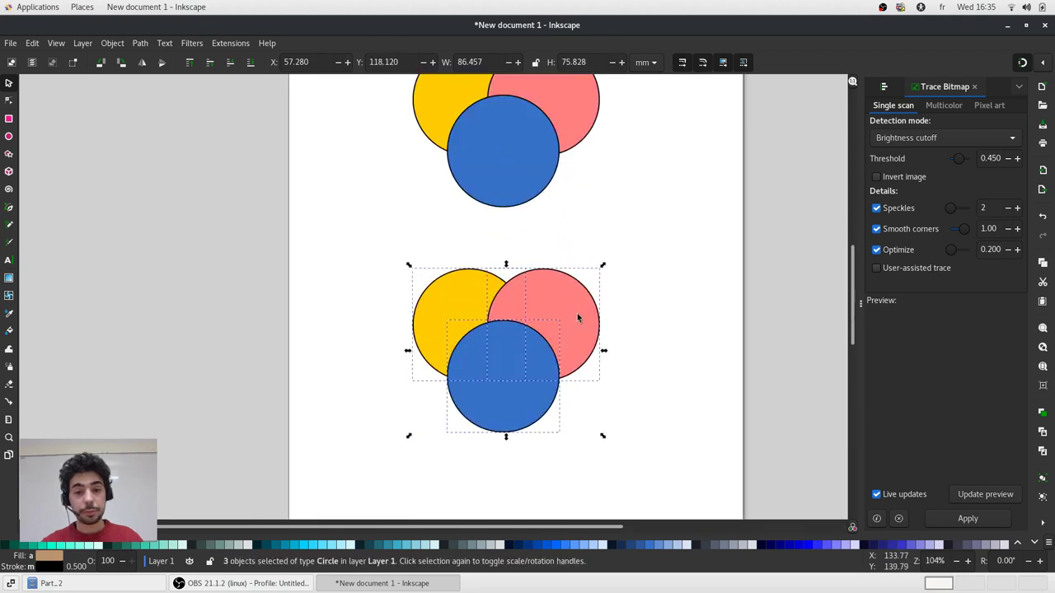
pyautogui.click(606, 301)
pyautogui.scroll(1, 653, 316)
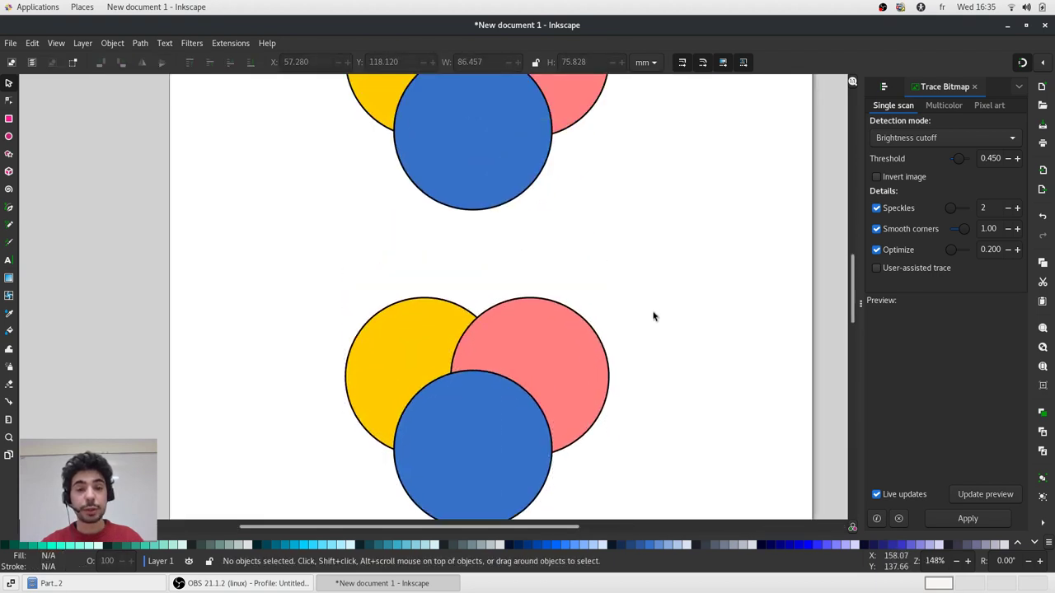
# Try Path > Intersection on the copy's yellow and pink circles, then undo and reselect them.
pyautogui.click(587, 341)
pyautogui.keyDown('shift'); pyautogui.click(379, 331); pyautogui.keyUp('shift')
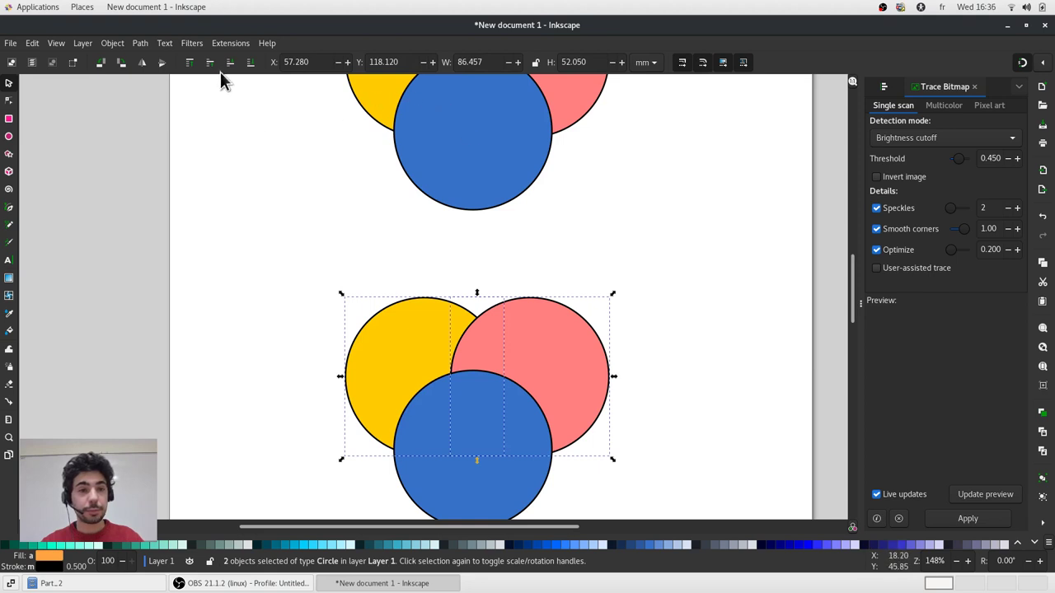
pyautogui.click(141, 44)
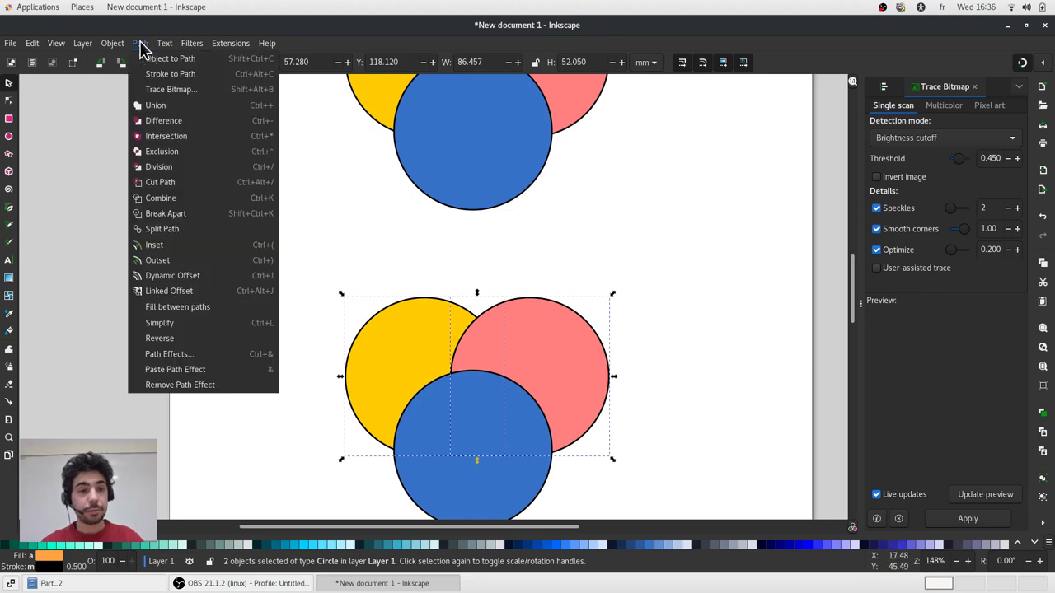
pyautogui.click(164, 139)
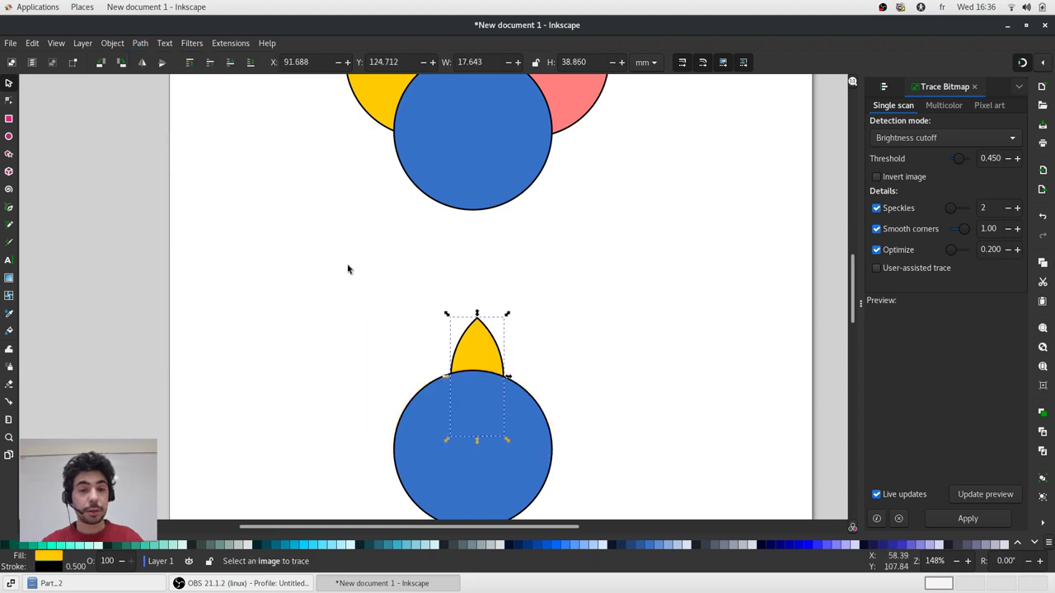
pyautogui.click(426, 326)
pyautogui.press('ctrl')
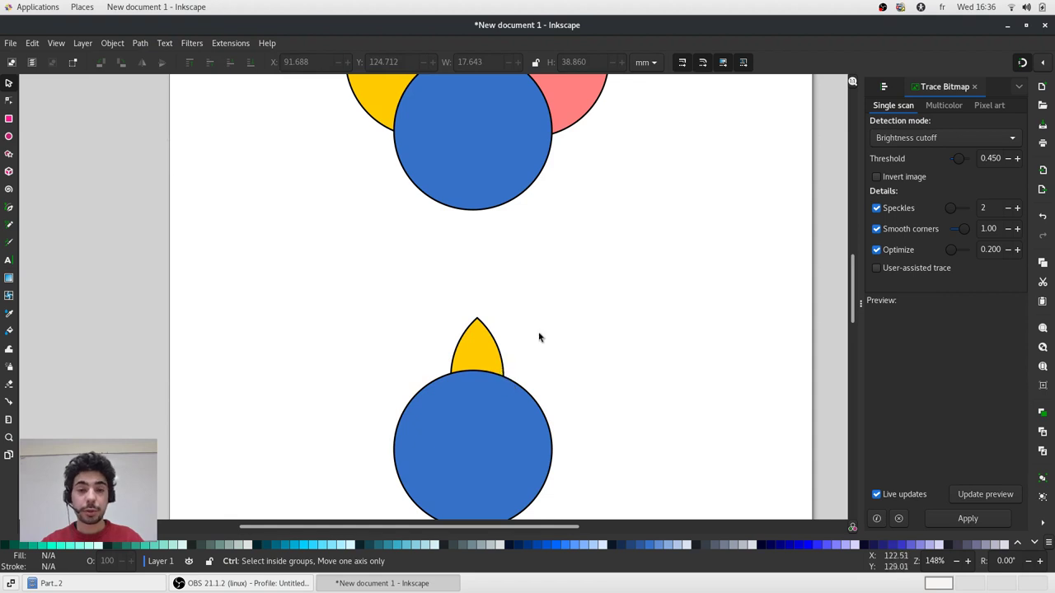
pyautogui.hotkey('ctrl', 'z')
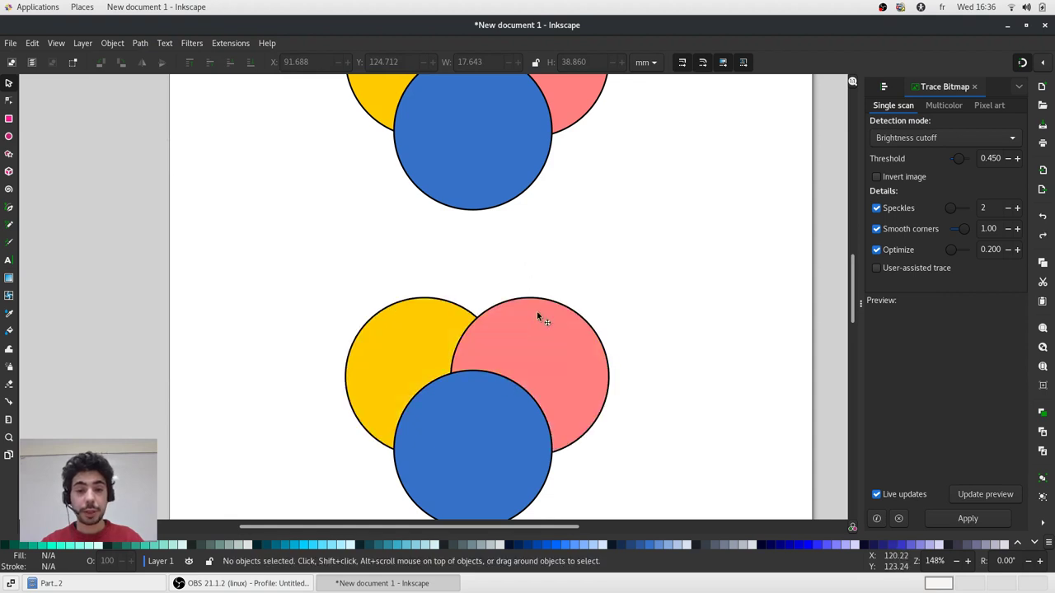
pyautogui.click(537, 312)
pyautogui.keyDown('shift'); pyautogui.click(370, 328); pyautogui.keyUp('shift')
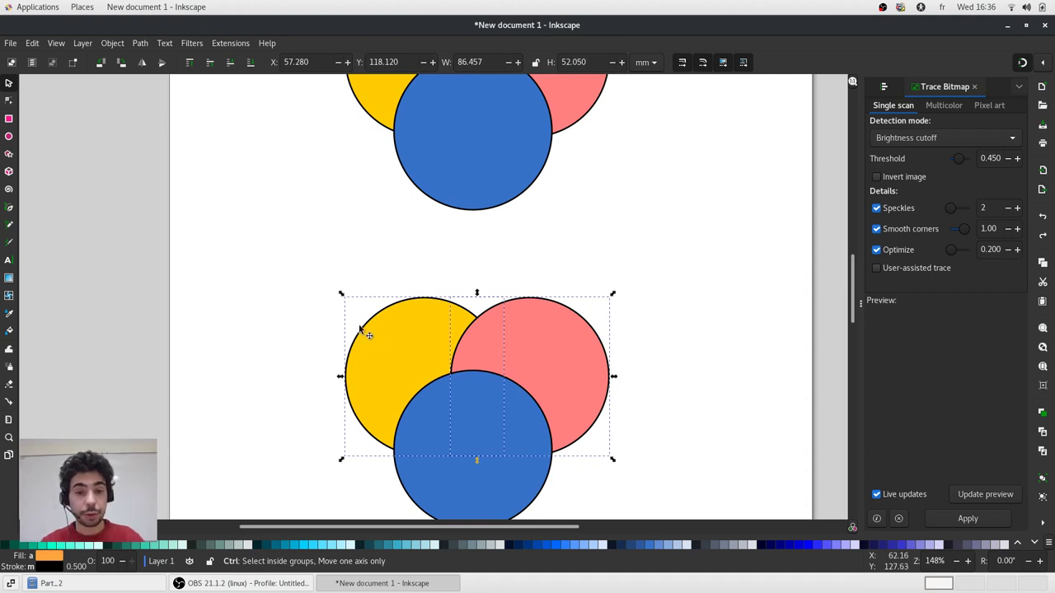
# Intersect the yellow and pink circles into a lens and fill it light blue.
pyautogui.press('Home')
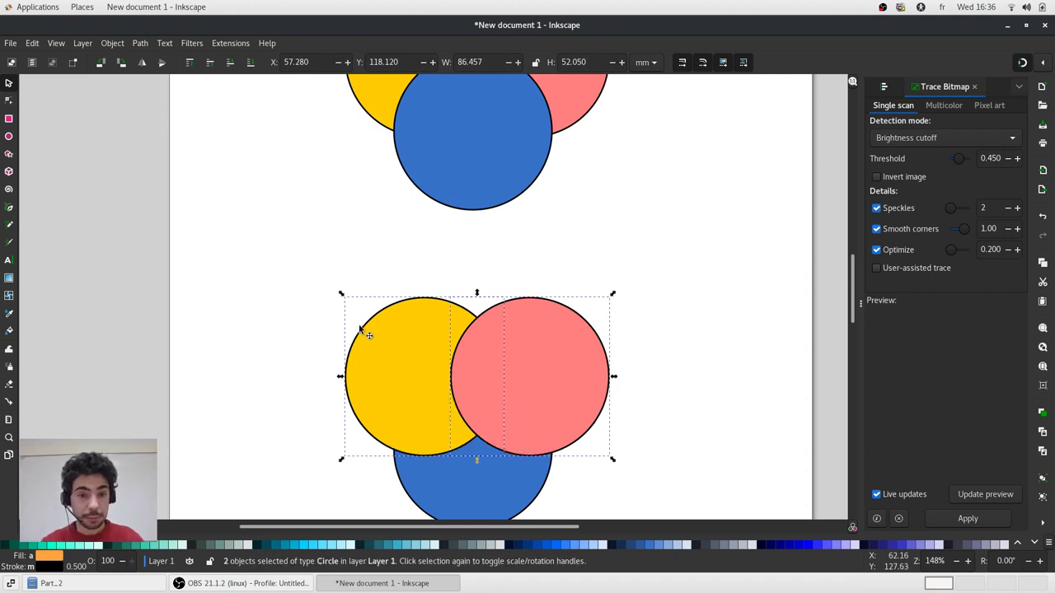
pyautogui.click(140, 43)
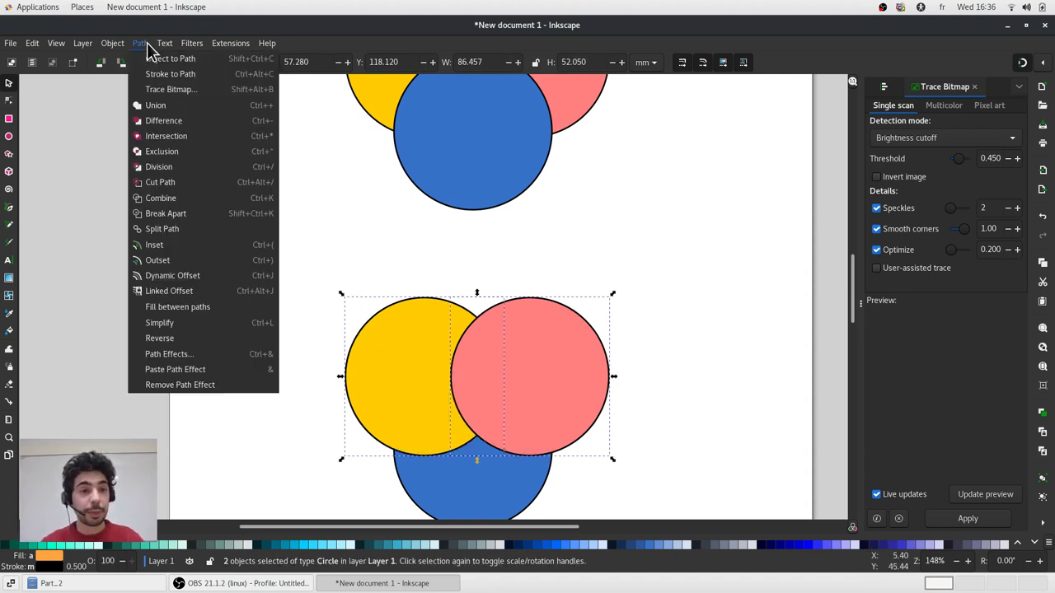
pyautogui.click(161, 137)
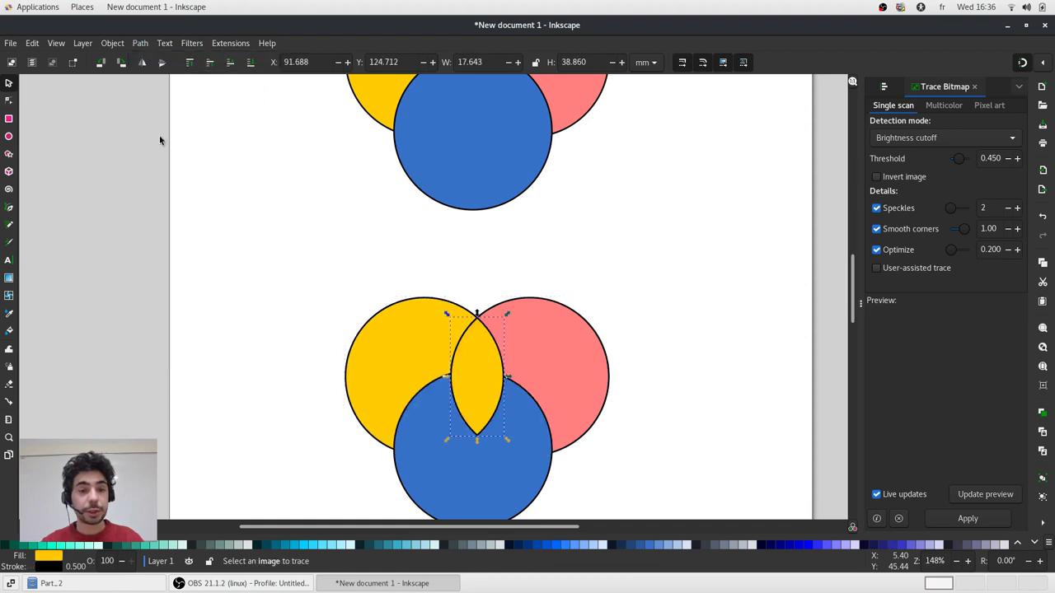
pyautogui.click(384, 264)
pyautogui.click(481, 353)
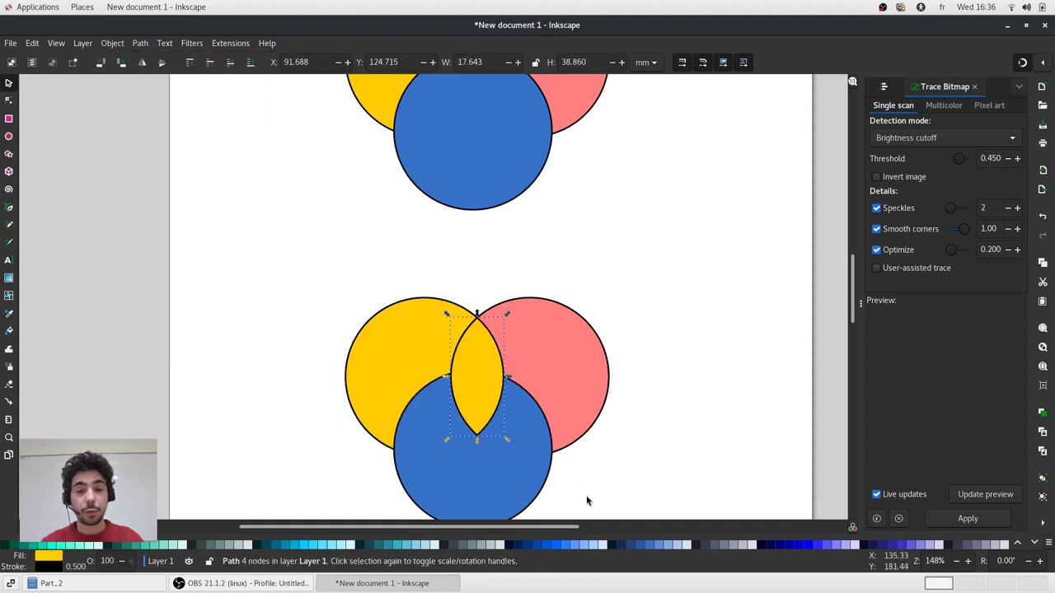
pyautogui.click(591, 546)
pyautogui.click(688, 311)
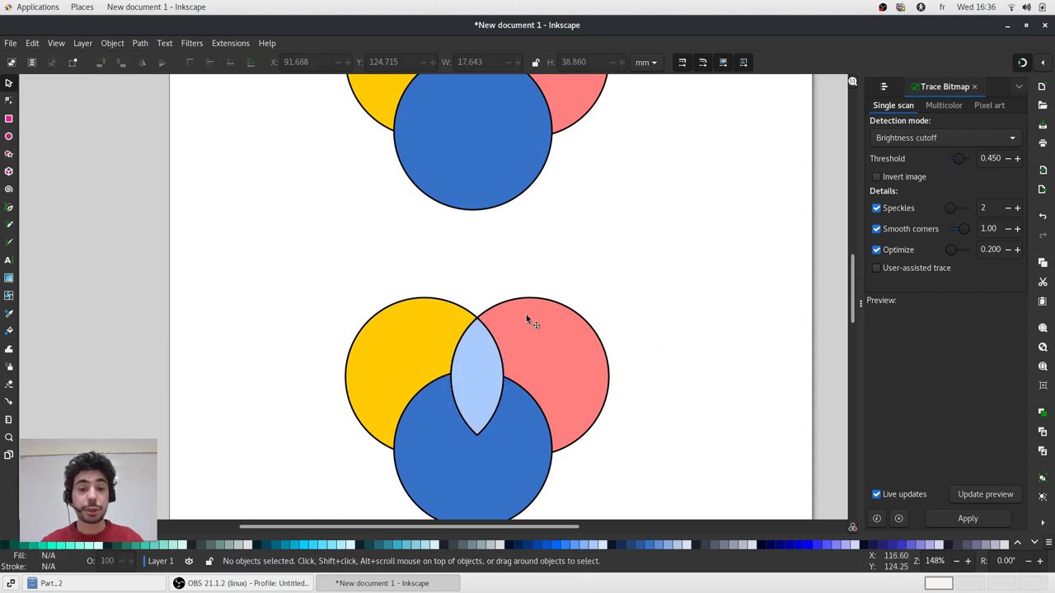
# Intersect the pink and blue circles into a lens and fill it teal.
pyautogui.click(506, 478)
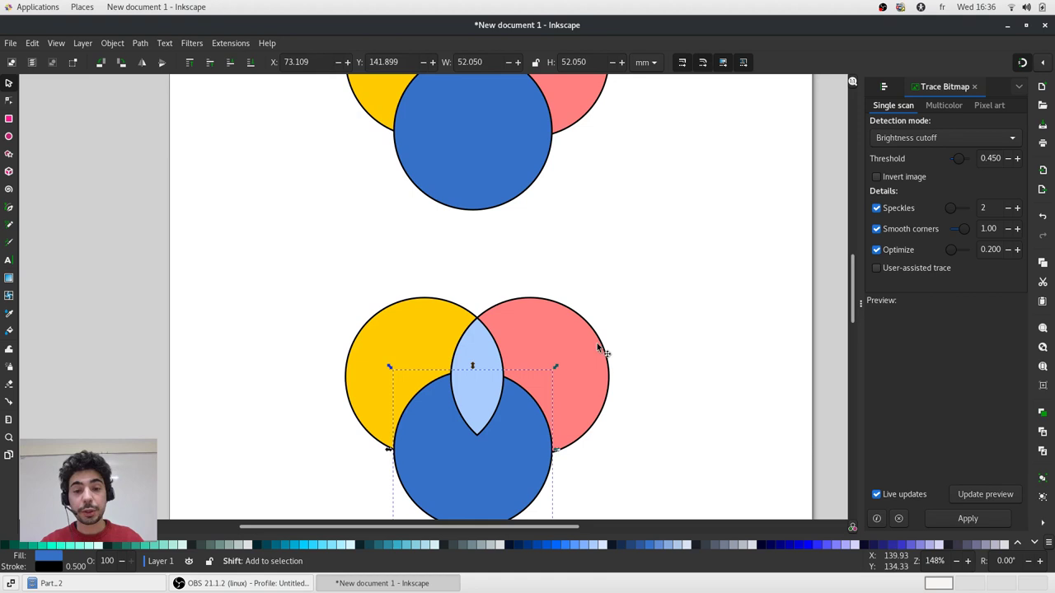
pyautogui.keyDown('shift'); pyautogui.click(595, 341); pyautogui.keyUp('shift')
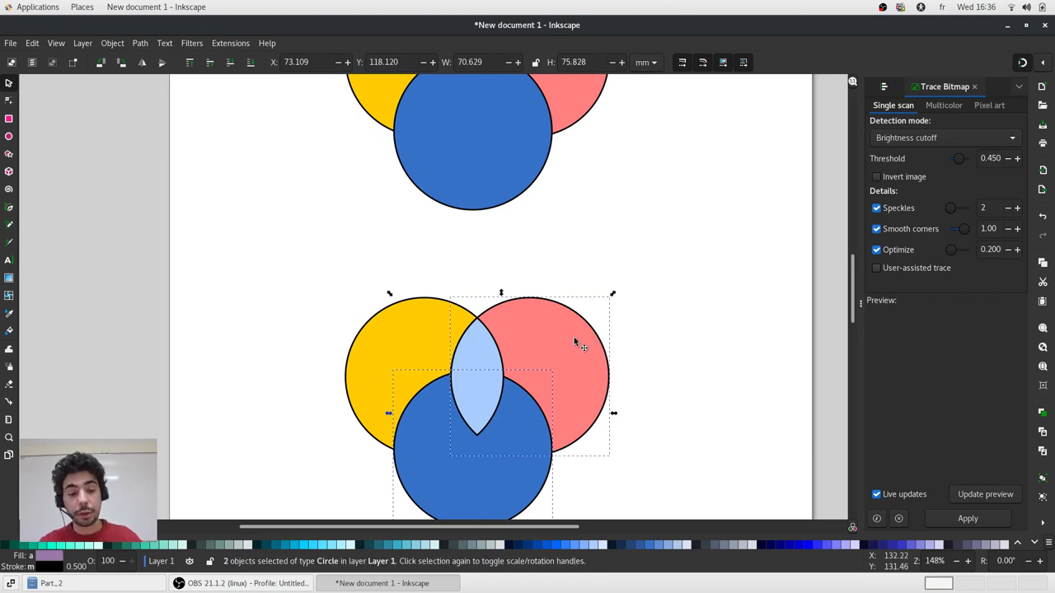
pyautogui.press('Home')
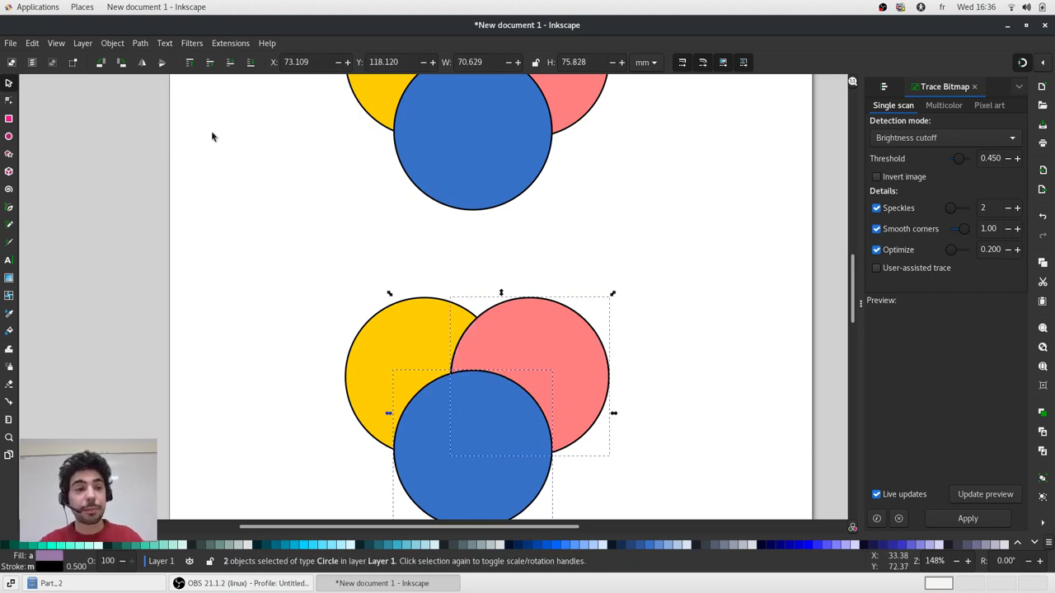
pyautogui.click(140, 43)
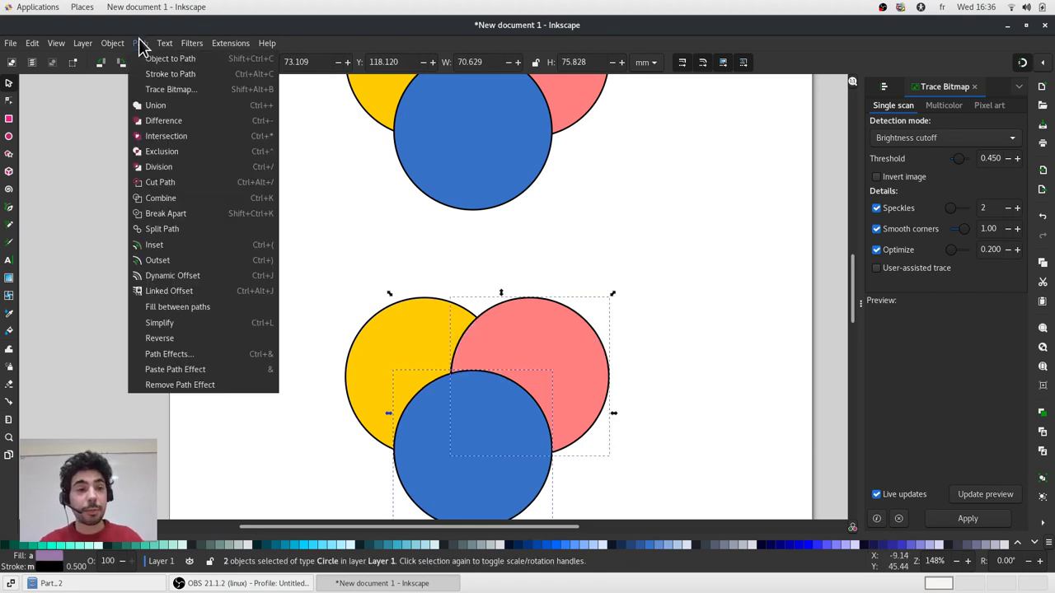
pyautogui.click(165, 136)
pyautogui.click(262, 259)
pyautogui.click(507, 417)
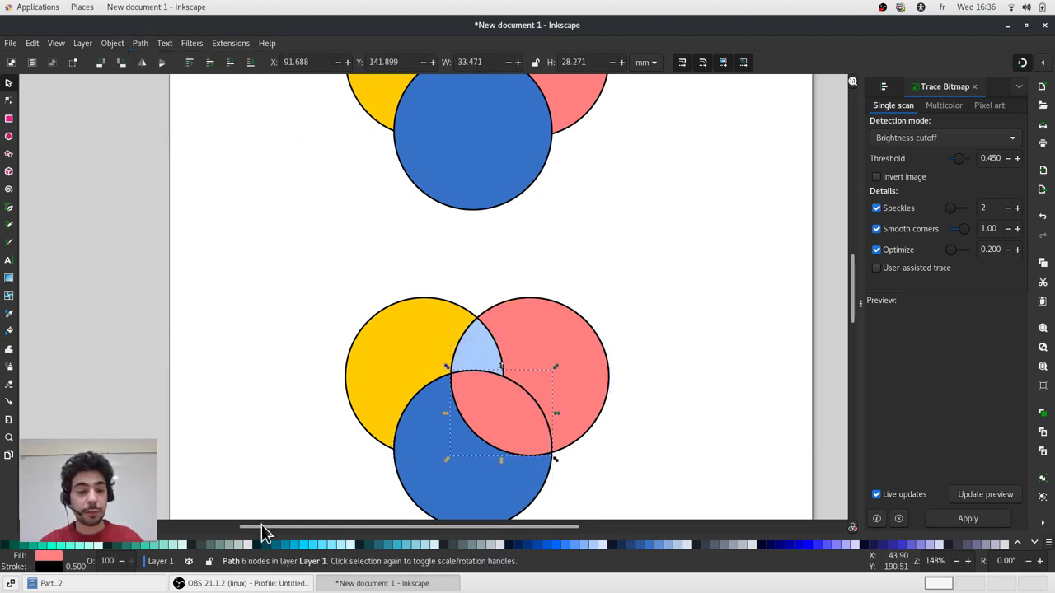
pyautogui.click(161, 545)
pyautogui.click(318, 242)
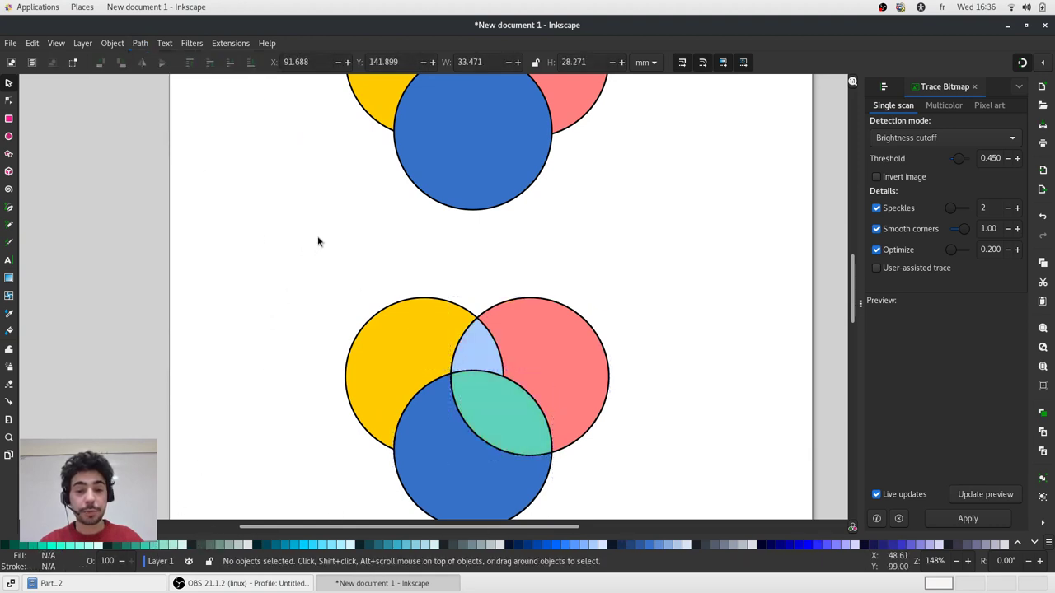
# Intersect the yellow and blue circles into a lens and fill it pale lavender.
pyautogui.click(392, 347)
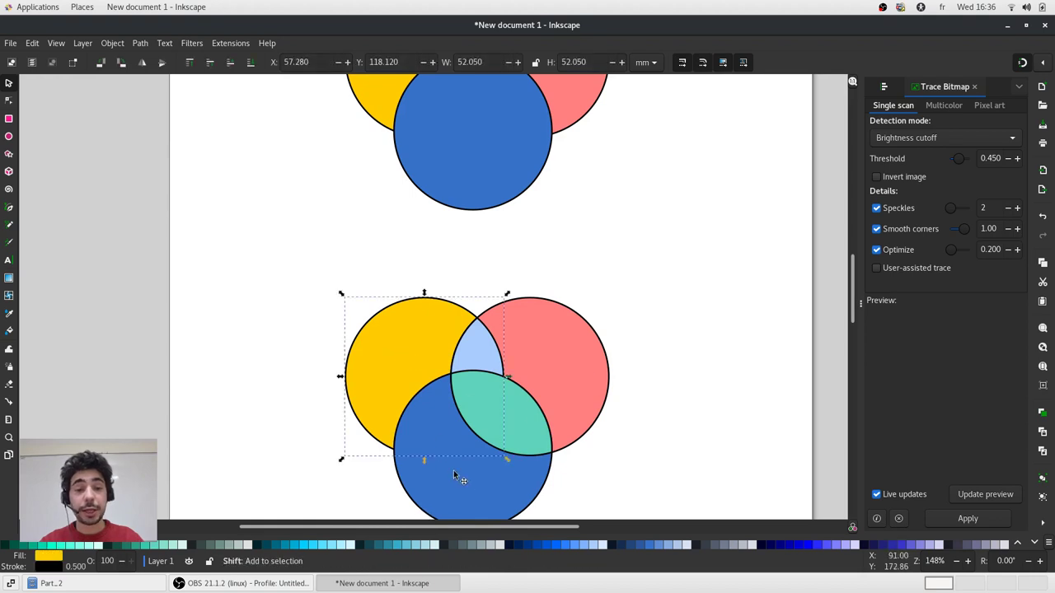
pyautogui.keyDown('shift'); pyautogui.click(457, 481); pyautogui.keyUp('shift')
pyautogui.press('Home')
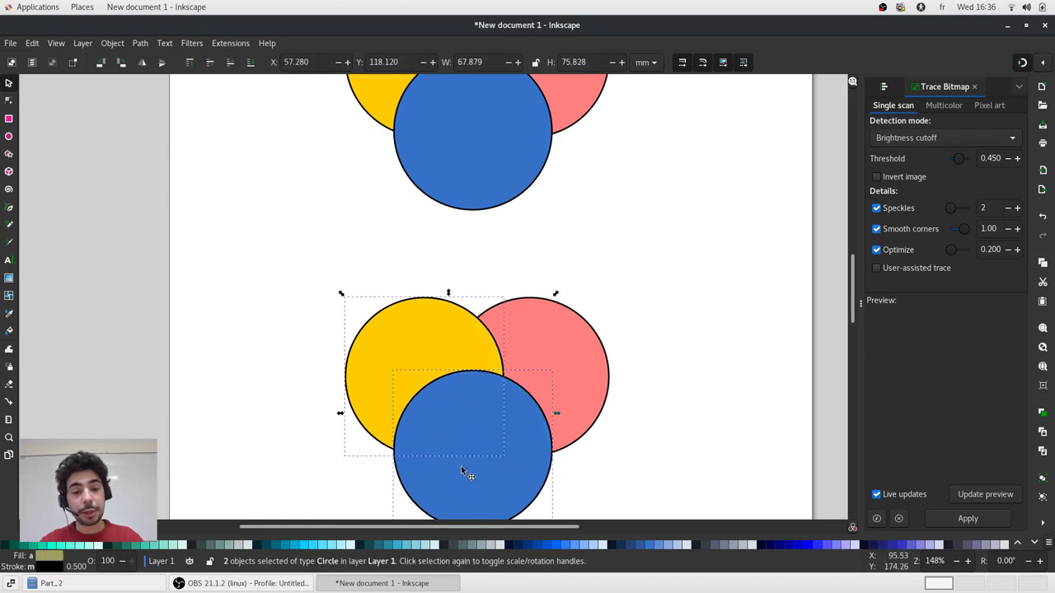
pyautogui.click(140, 43)
pyautogui.click(177, 137)
pyautogui.click(599, 310)
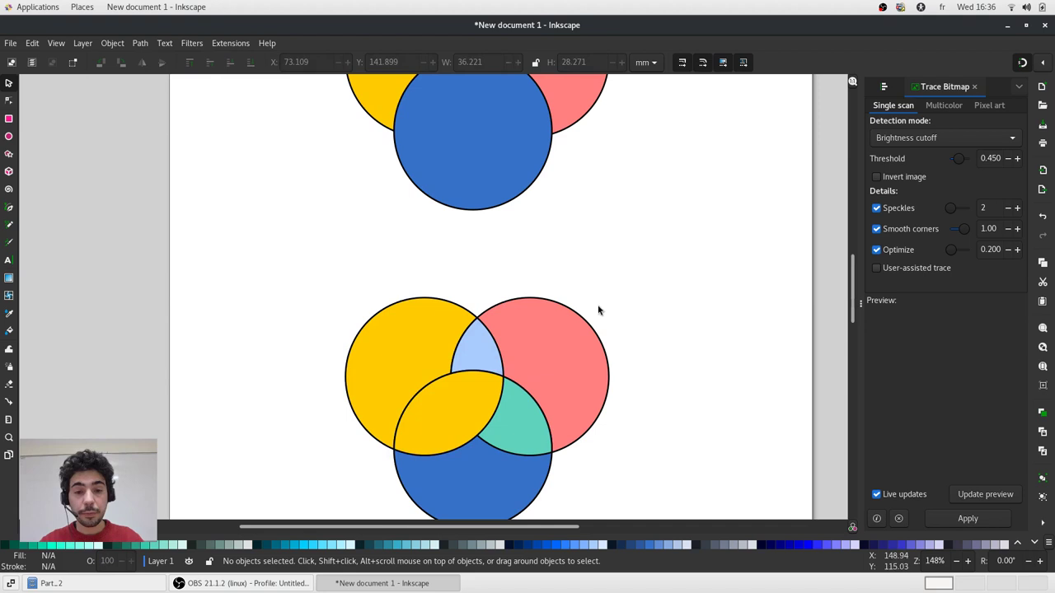
pyautogui.click(459, 418)
pyautogui.click(857, 544)
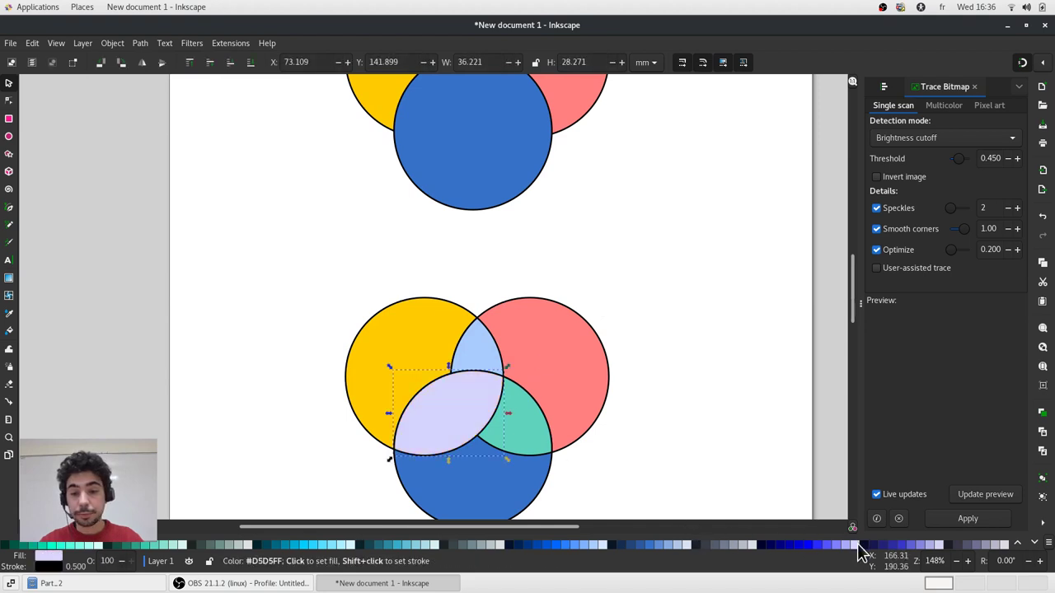
pyautogui.click(721, 409)
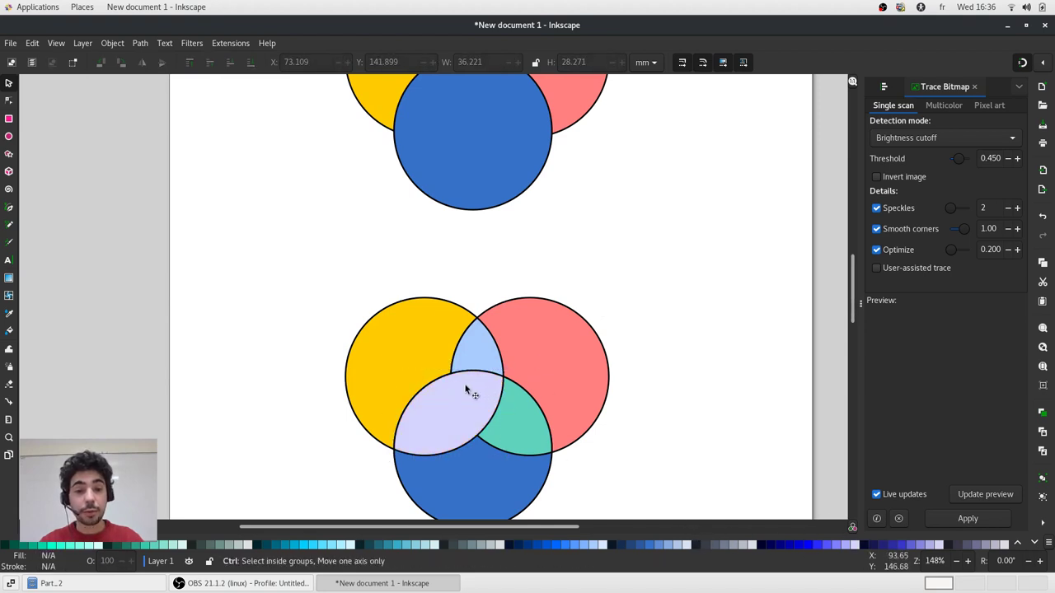
# Intersect the light-blue and lavender lenses into one centre piece and fill it orange.
pyautogui.keyDown('ctrl'); pyautogui.scroll(1, 473, 384); pyautogui.keyUp('ctrl')
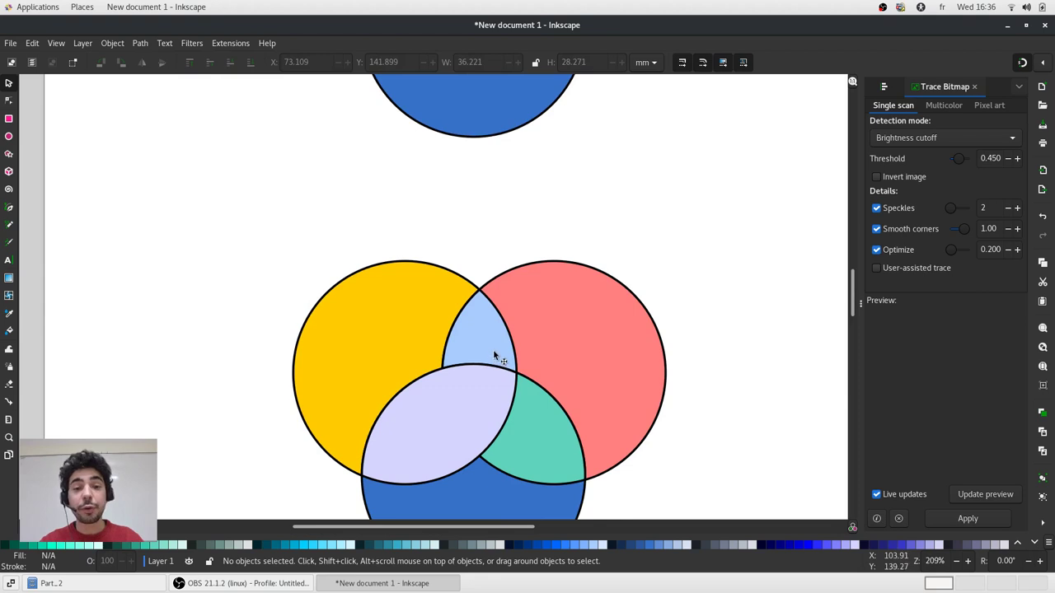
pyautogui.click(459, 336)
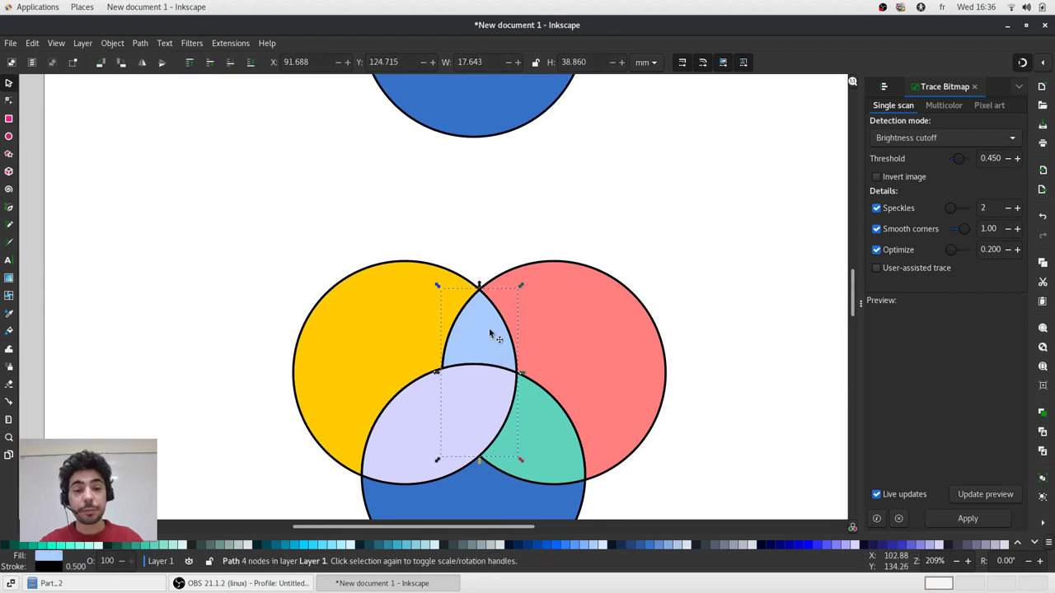
pyautogui.keyDown('shift'); pyautogui.click(420, 435); pyautogui.keyUp('shift')
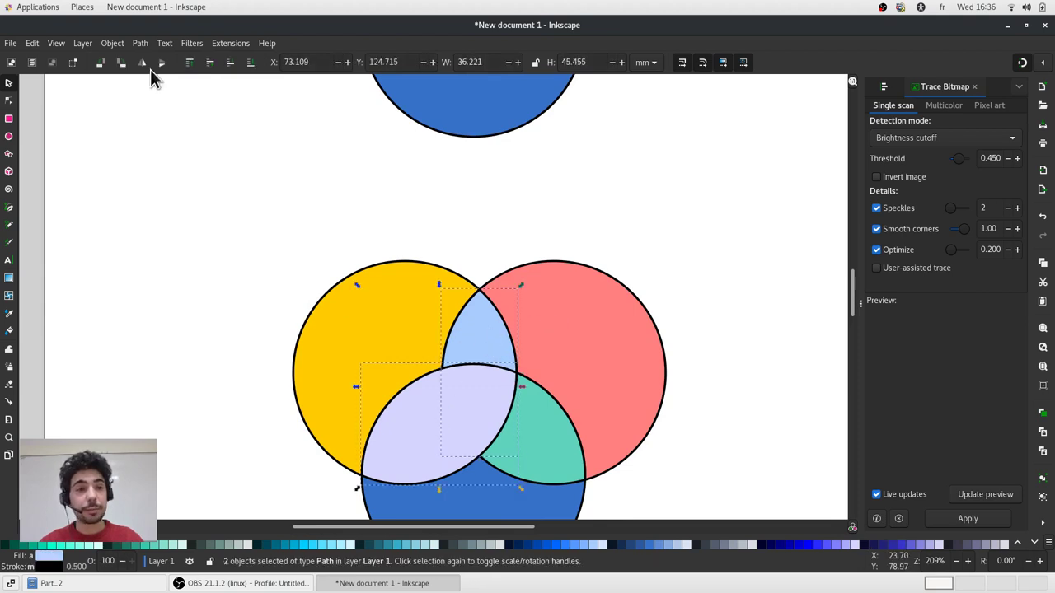
pyautogui.click(140, 43)
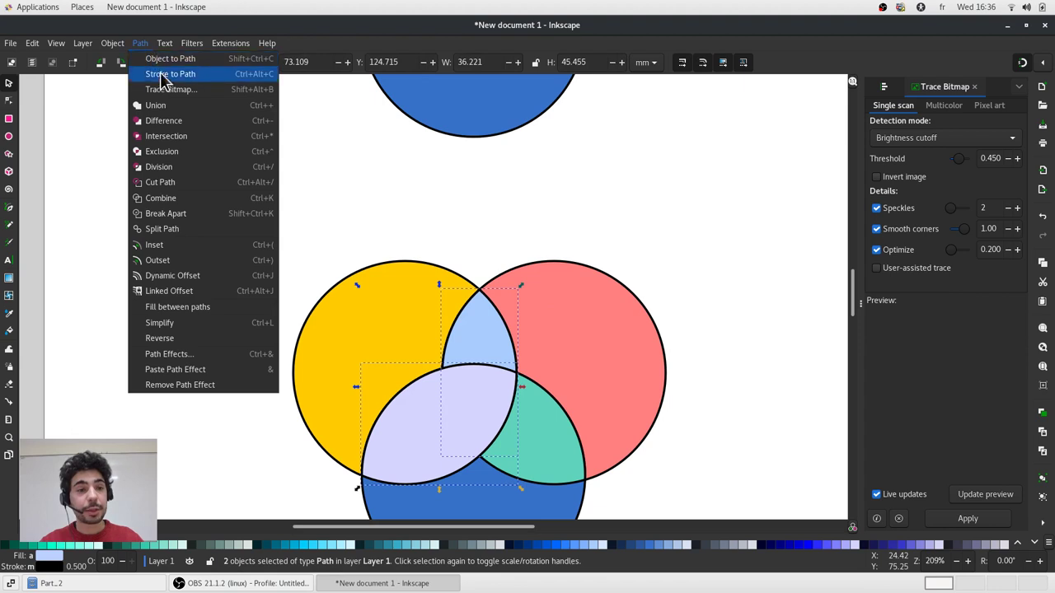
pyautogui.click(172, 136)
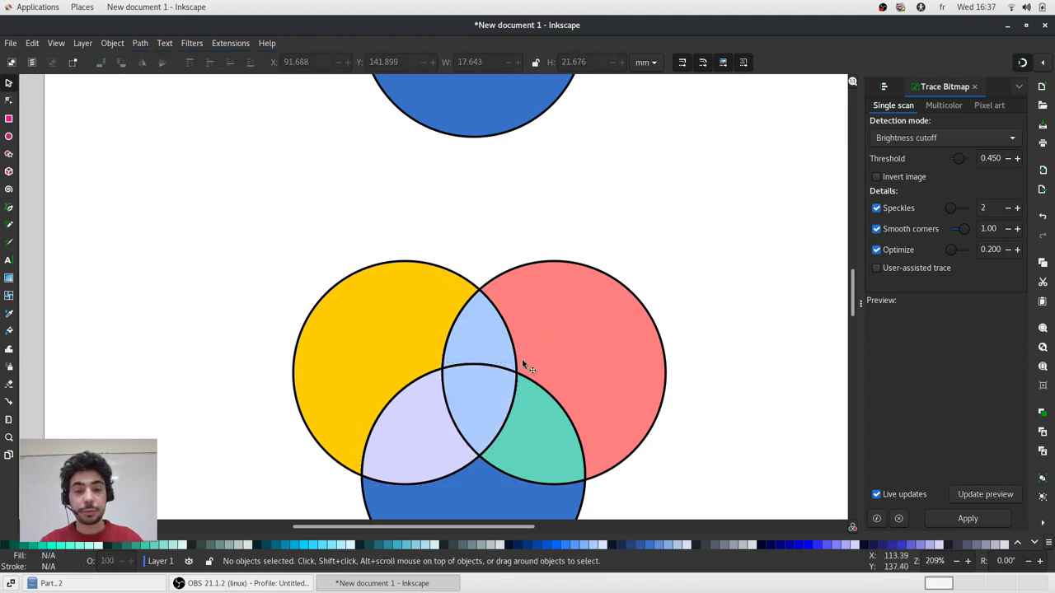
pyautogui.click(1017, 543)
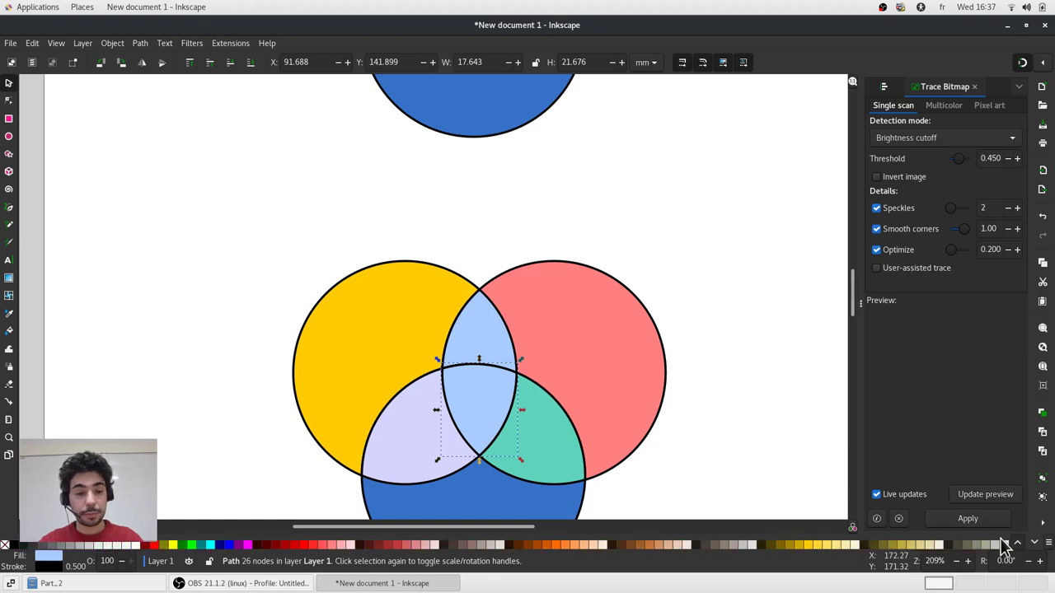
pyautogui.click(573, 545)
pyautogui.click(668, 231)
pyautogui.keyDown('ctrl'); pyautogui.scroll(-1, 667, 231); pyautogui.keyUp('ctrl')
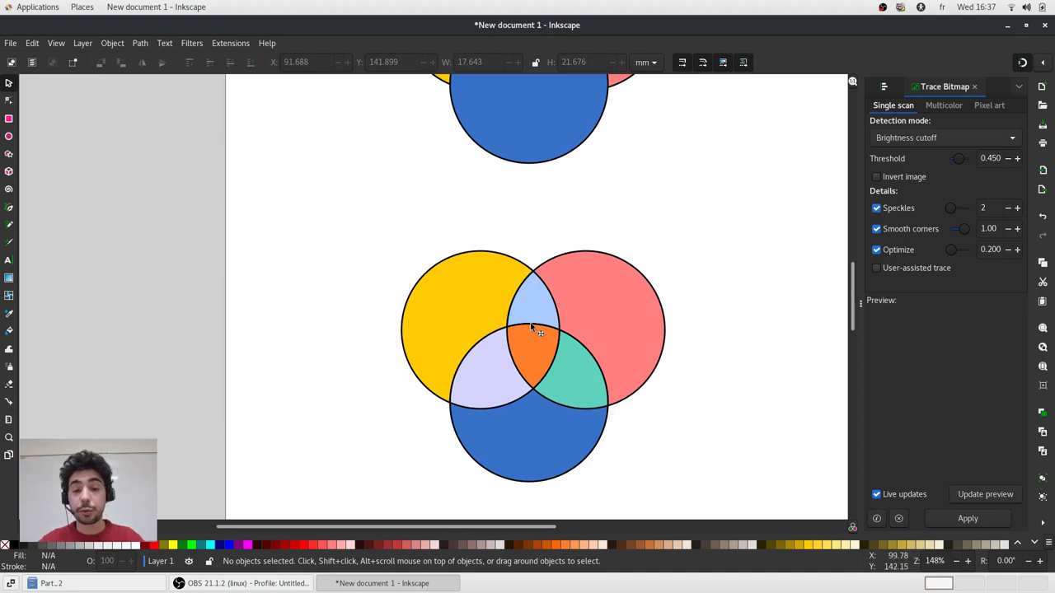
pyautogui.keyDown('ctrl'); pyautogui.scroll(-2, 669, 225); pyautogui.keyUp('ctrl')
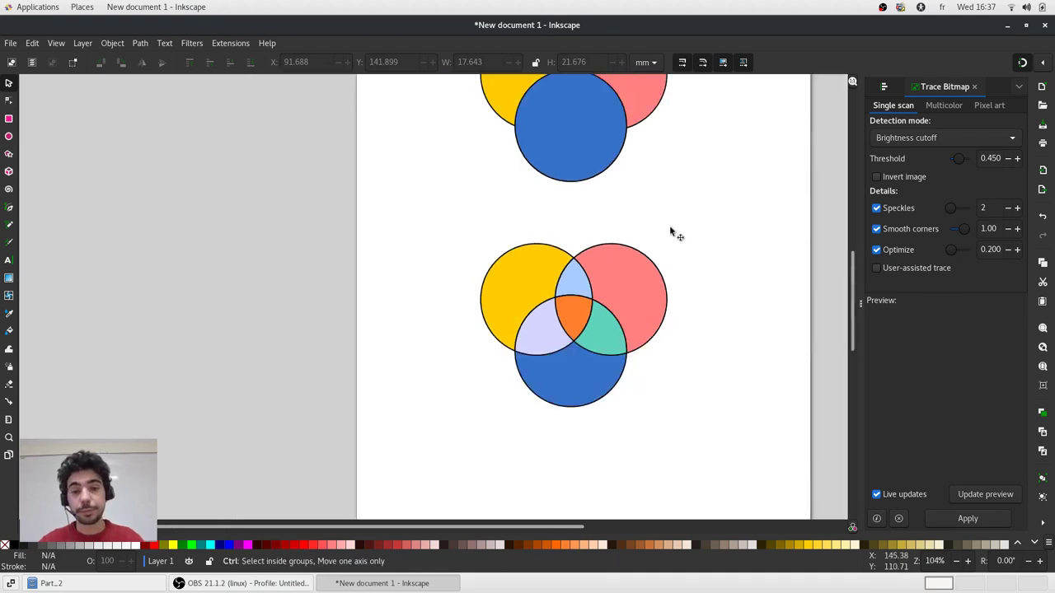
# Delete the lower four-circle group.
pyautogui.moveTo(700, 220); pyautogui.dragTo(431, 427)
pyautogui.press('Delete')
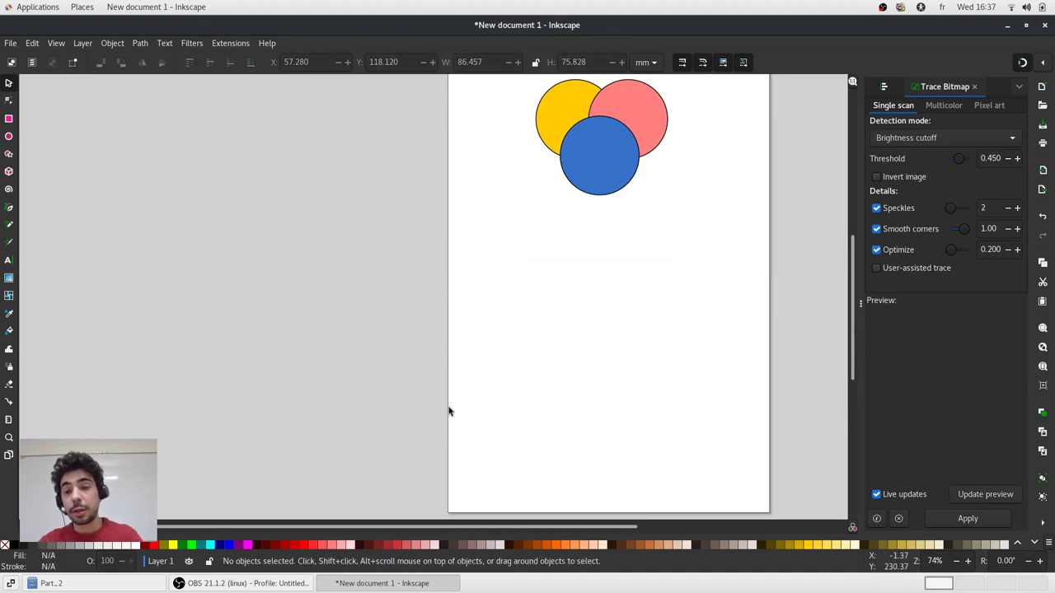
pyautogui.scroll(3, 648, 285)
pyautogui.keyDown('ctrl'); pyautogui.scroll(3, 648, 286); pyautogui.keyUp('ctrl')
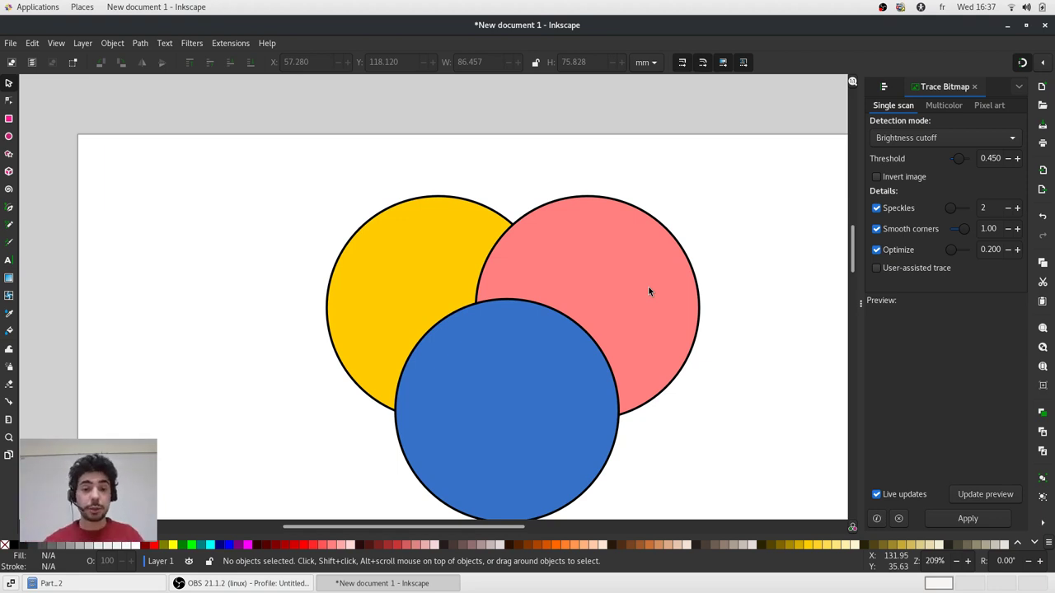
# Lower the blue circle two levels with Page Down, then raise it one level.
pyautogui.click(573, 361)
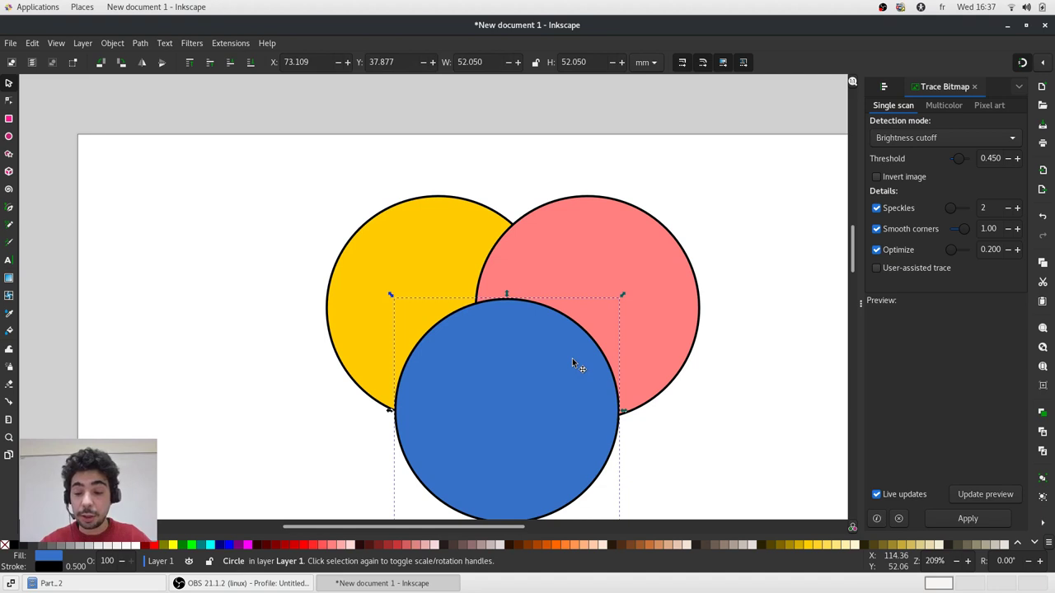
pyautogui.press('pagedown')
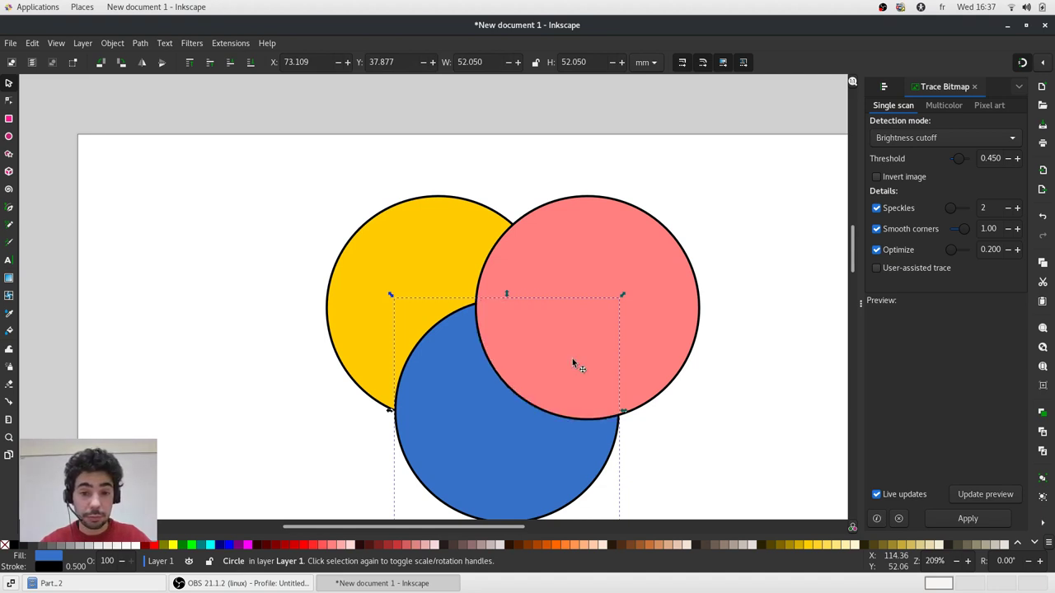
pyautogui.press('pagedown')
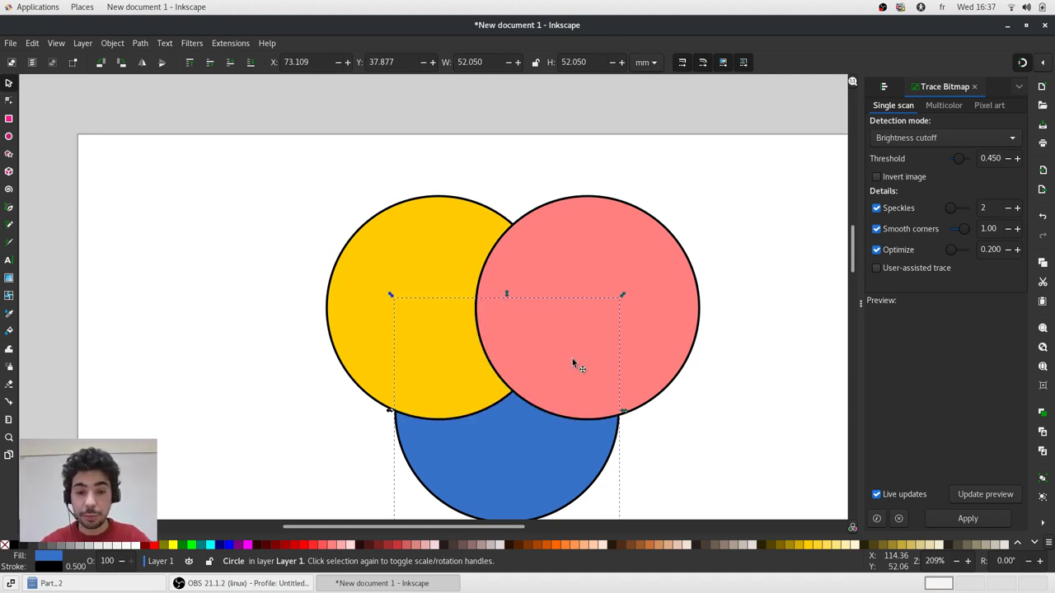
pyautogui.press('pageup')
pyautogui.press('pageup')
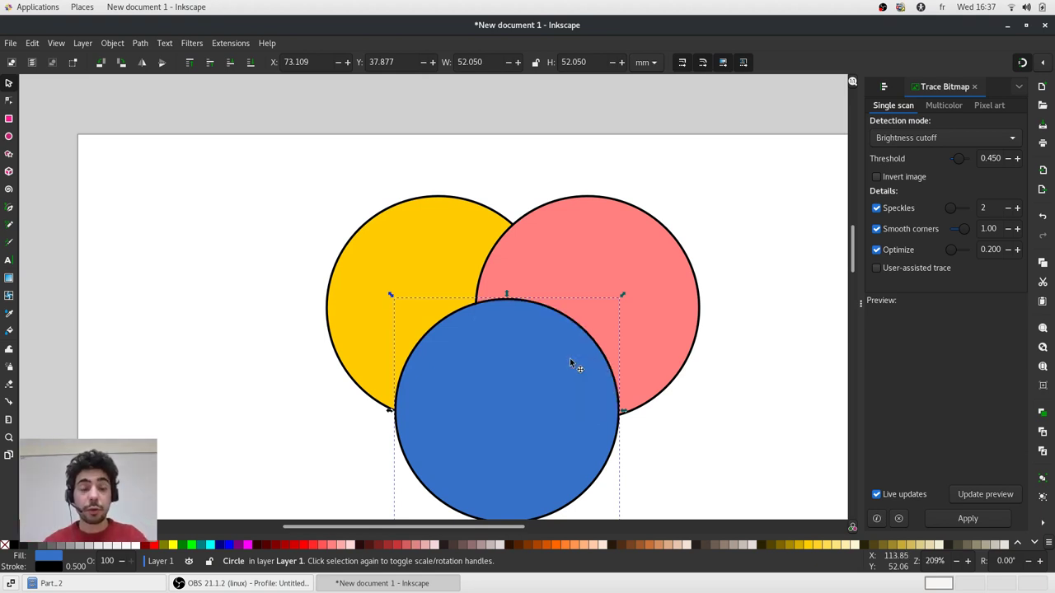
# Bring the yellow circle to the front, send it to the back, then select all three circles.
pyautogui.scroll(-1, 544, 176)
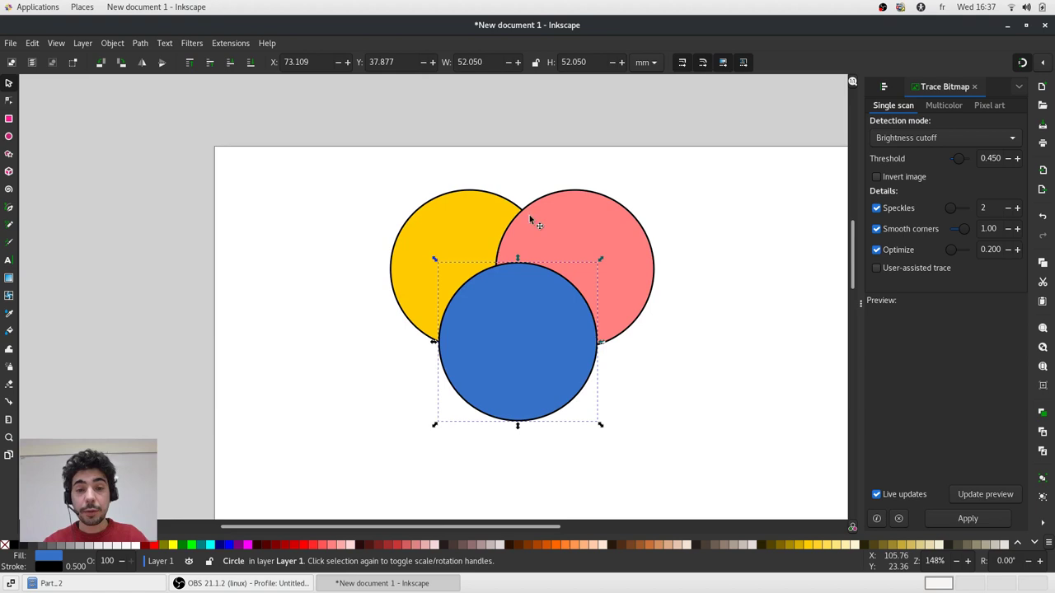
pyautogui.click(495, 215)
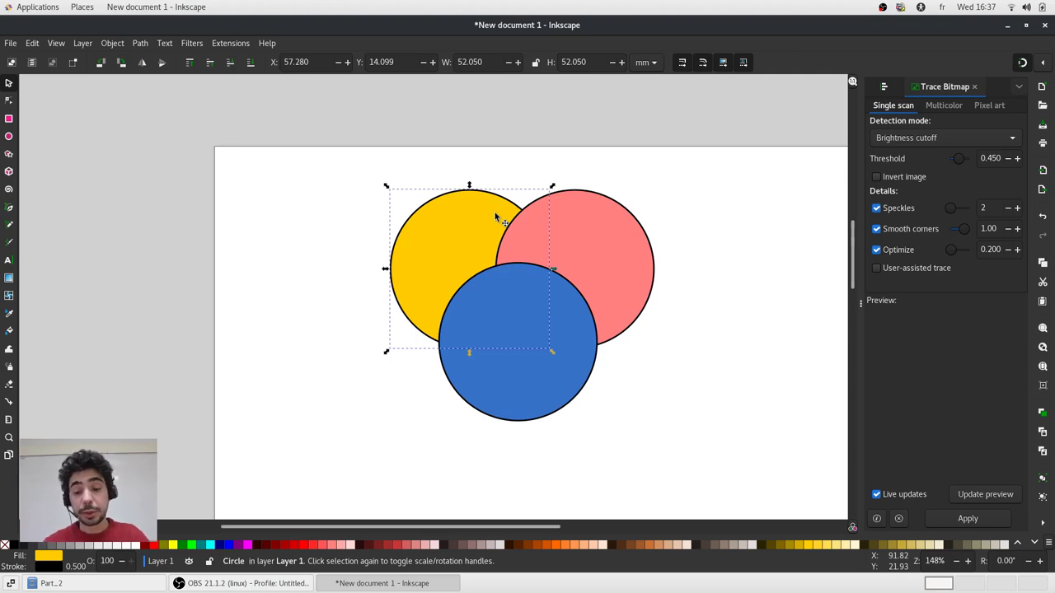
pyautogui.hotkey('ctrl', 'F11')
pyautogui.hotkey('ctrl', 'F11')
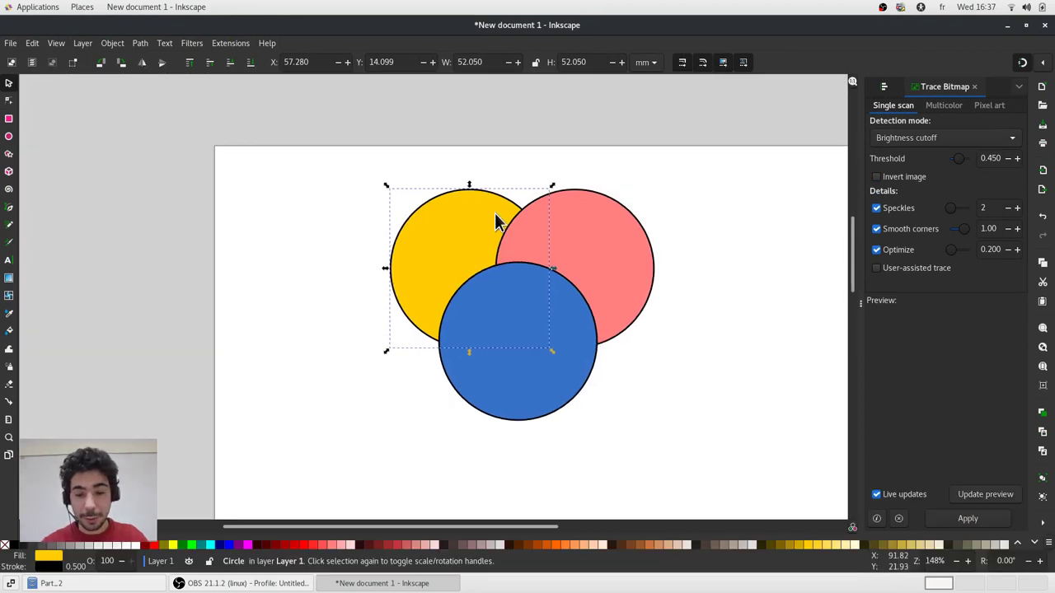
pyautogui.press('Home')
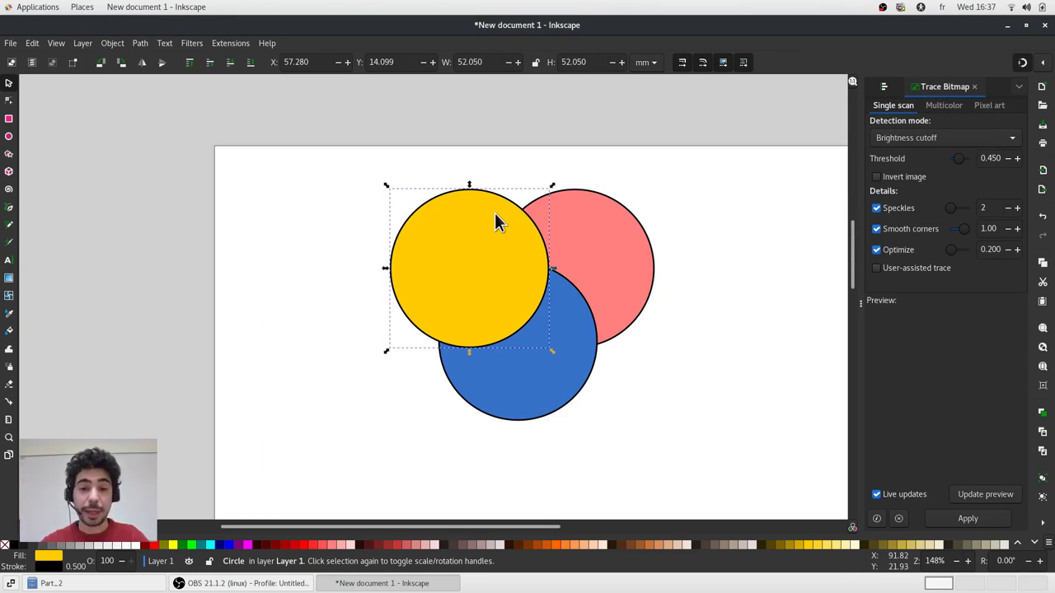
pyautogui.press('End')
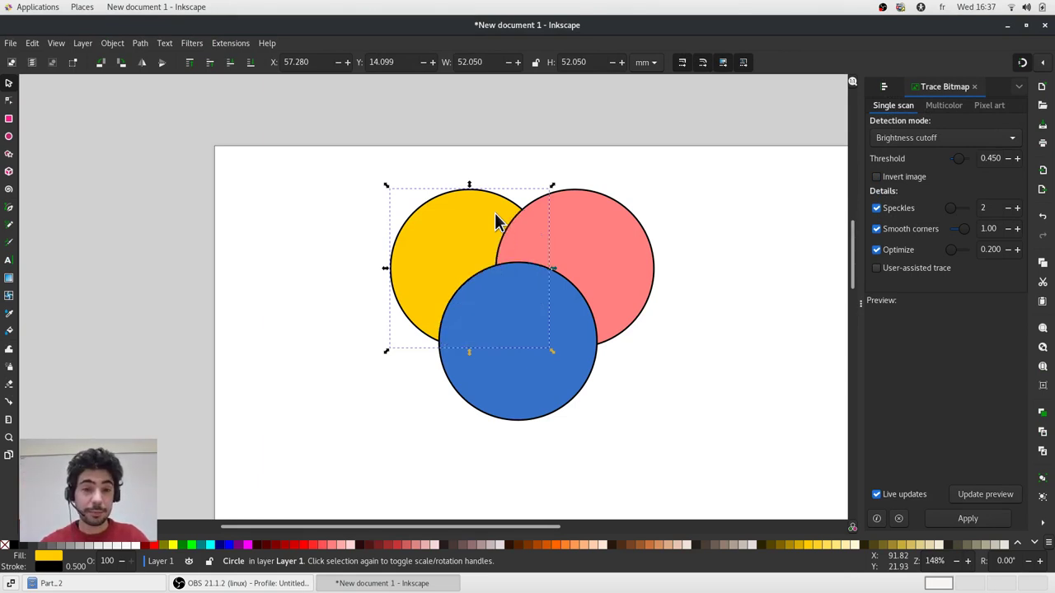
pyautogui.click(520, 168)
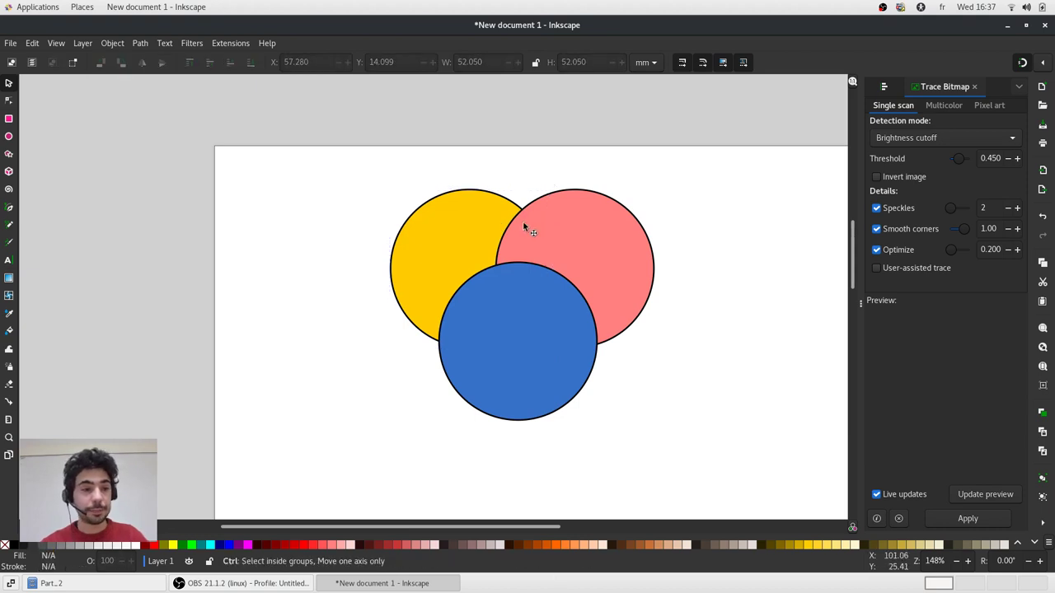
pyautogui.hotkey('ctrl', 'a')
# Delete the three circles, then draw an orange circle and a wide orange ellipse.
pyautogui.press('Delete')
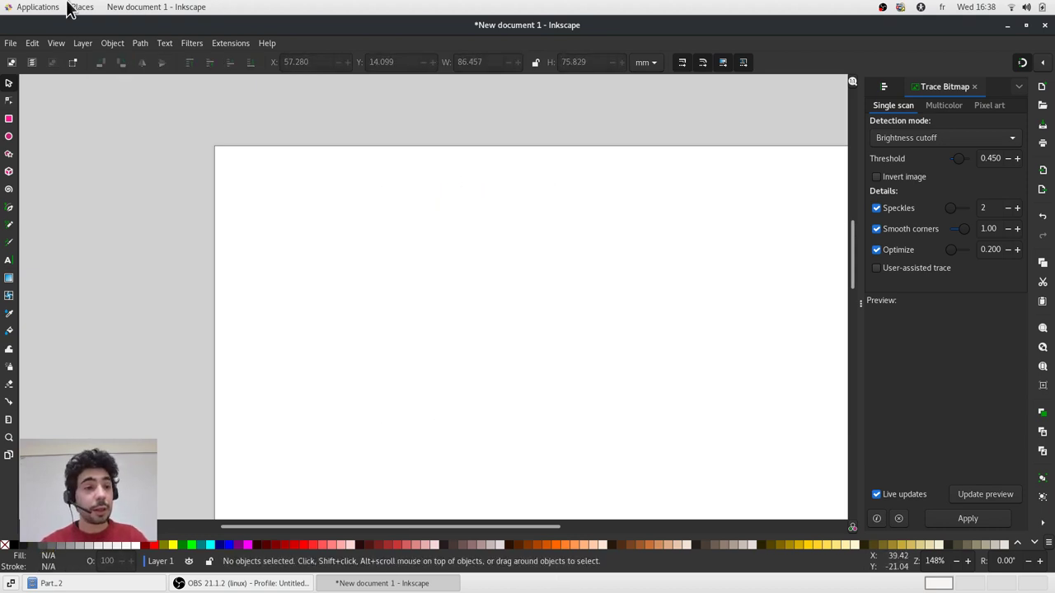
pyautogui.click(8, 137)
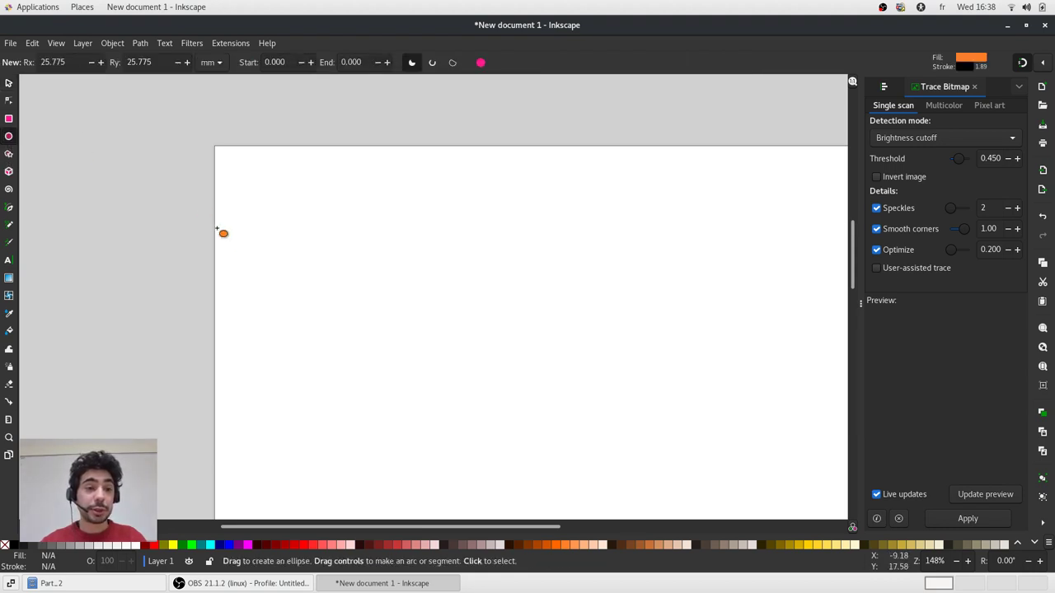
pyautogui.moveTo(285, 307)
pyautogui.mouseDown()
pyautogui.moveTo(391, 217)
pyautogui.moveTo(417, 178)
pyautogui.mouseUp()
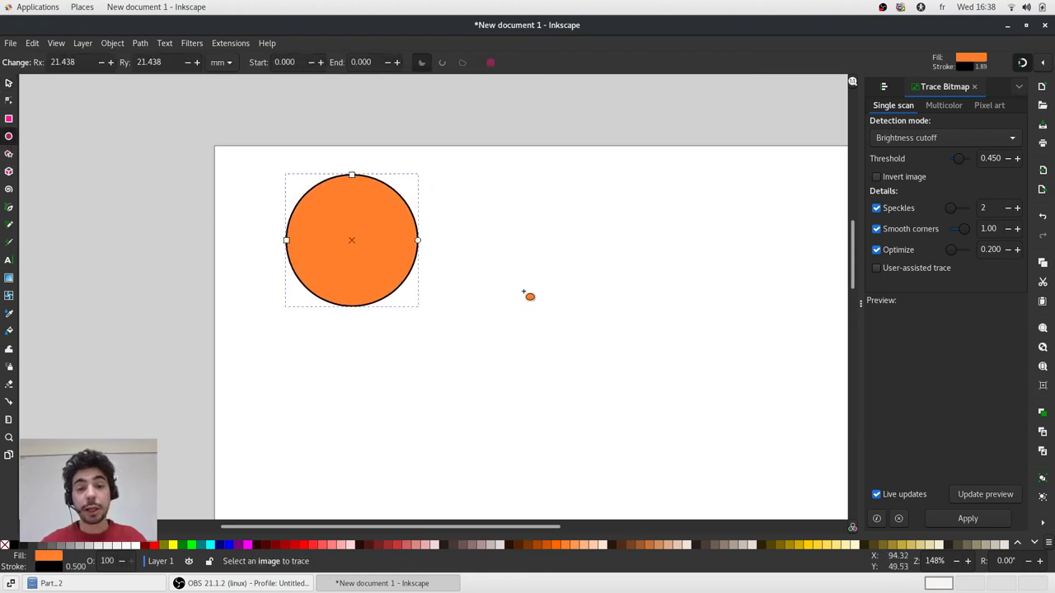
pyautogui.moveTo(502, 299); pyautogui.dragTo(790, 167)
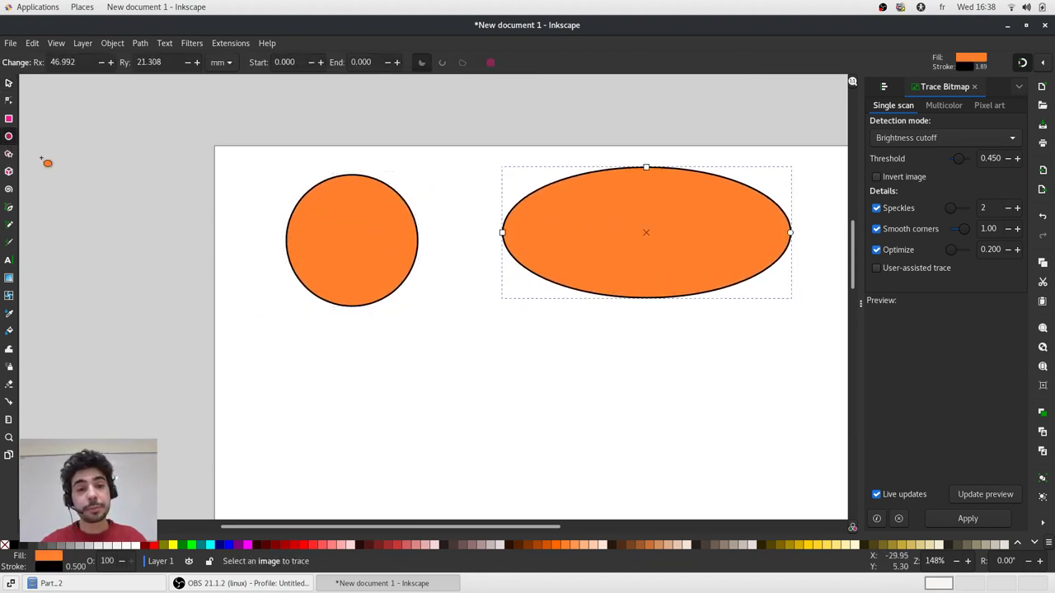
pyautogui.click(8, 83)
pyautogui.click(337, 168)
# Resize the orange circle proportionally to 50 × 50 mm.
pyautogui.click(368, 222)
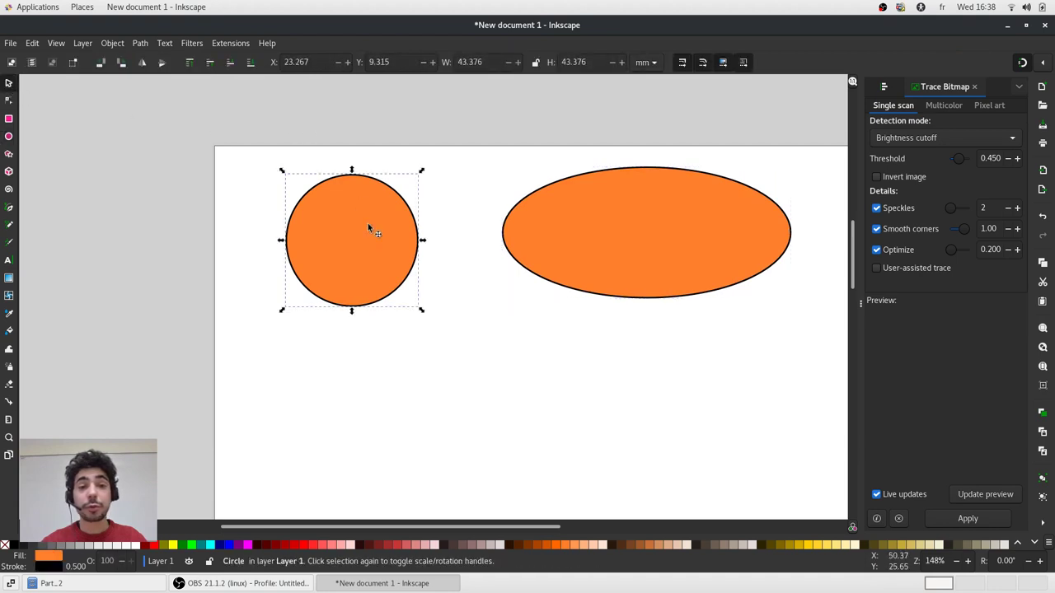
pyautogui.click(535, 63)
pyautogui.moveTo(503, 62); pyautogui.dragTo(426, 61)
pyautogui.write('50')
pyautogui.press('Return')
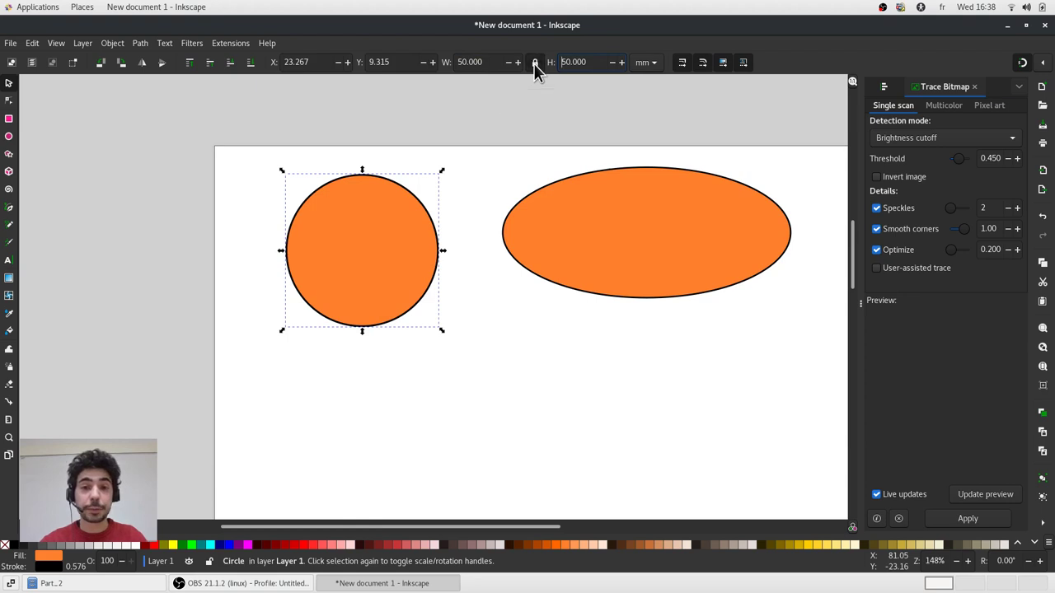
# Move the orange circle to X -25, Y -25.
pyautogui.moveTo(402, 61); pyautogui.dragTo(341, 62)
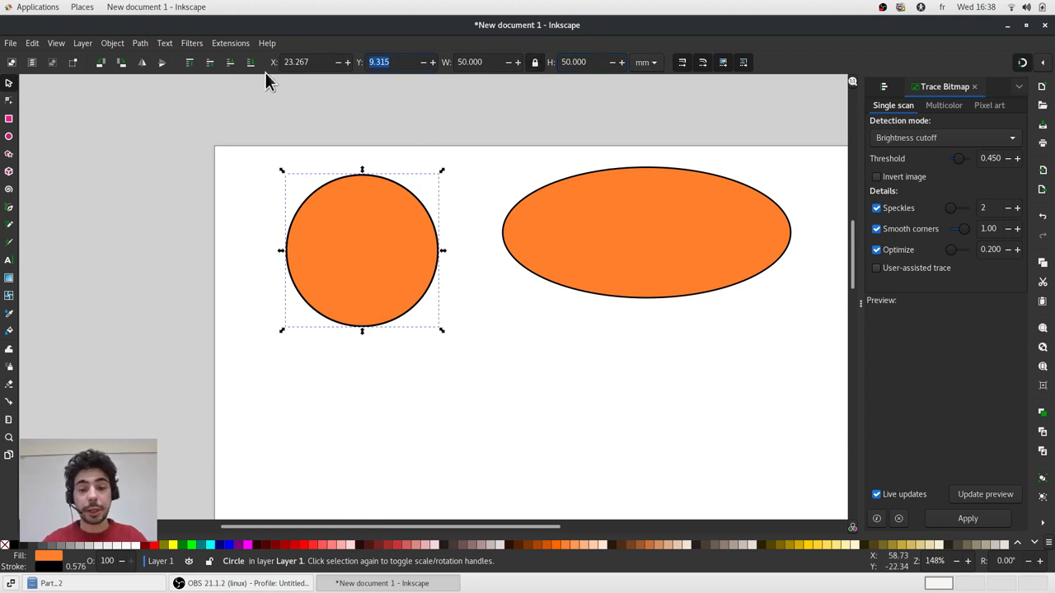
pyautogui.write('-5')
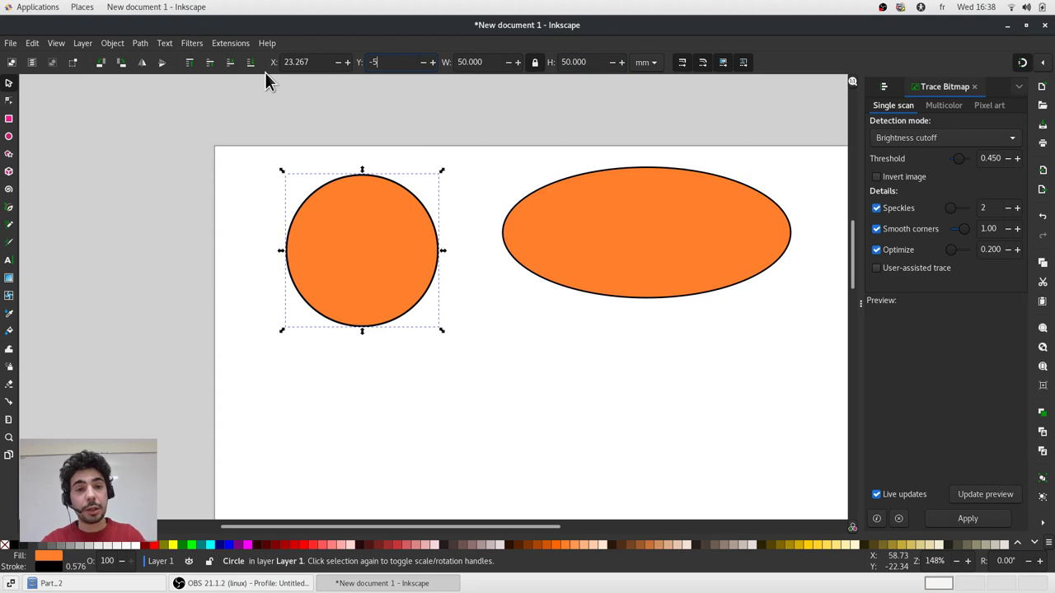
pyautogui.press('BackSpace')
pyautogui.write('25')
pyautogui.press('Tab')
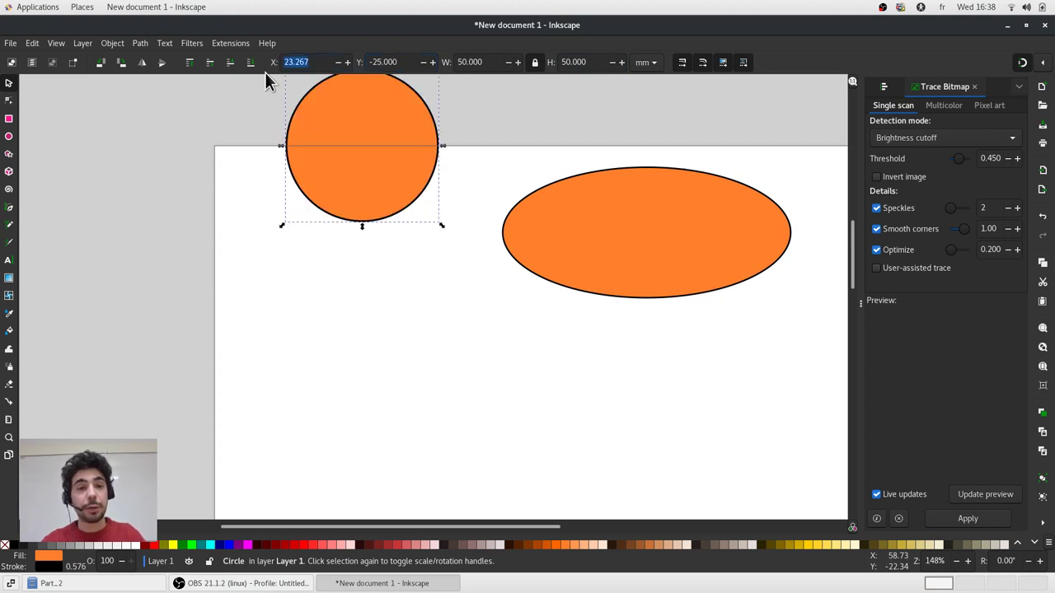
pyautogui.write('-25')
pyautogui.press('Return')
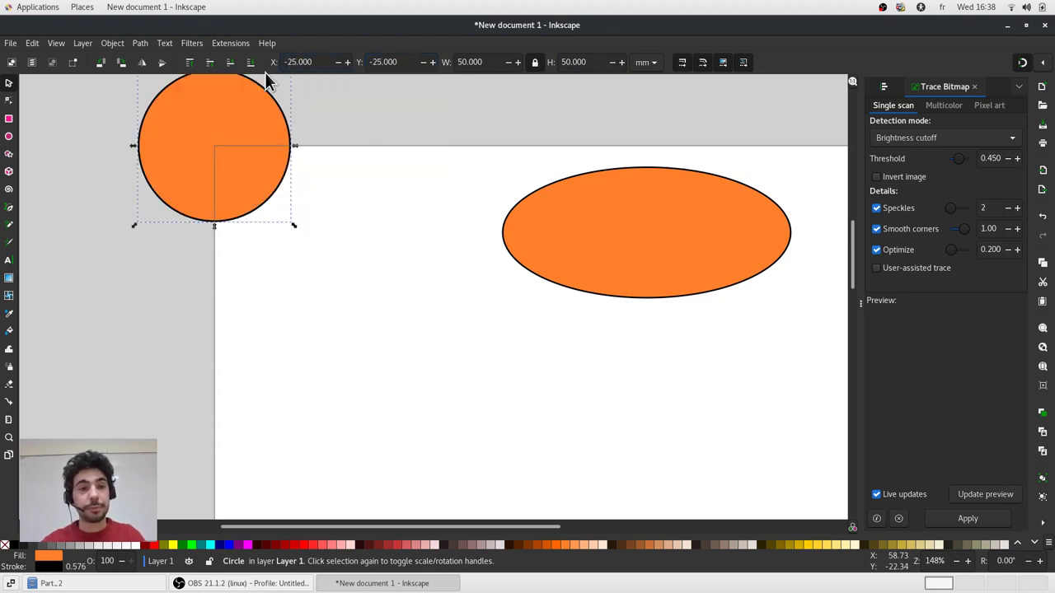
# Delete the leftover ellipse and the orange circle.
pyautogui.click(426, 280)
pyautogui.scroll(-1, 372, 224)
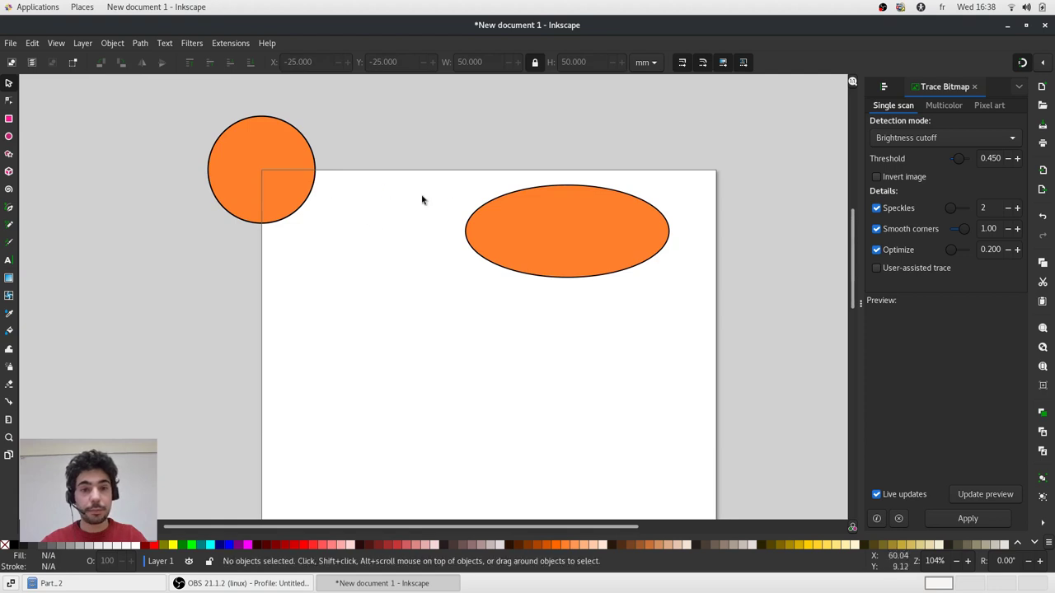
pyautogui.click(546, 223)
pyautogui.press('Delete')
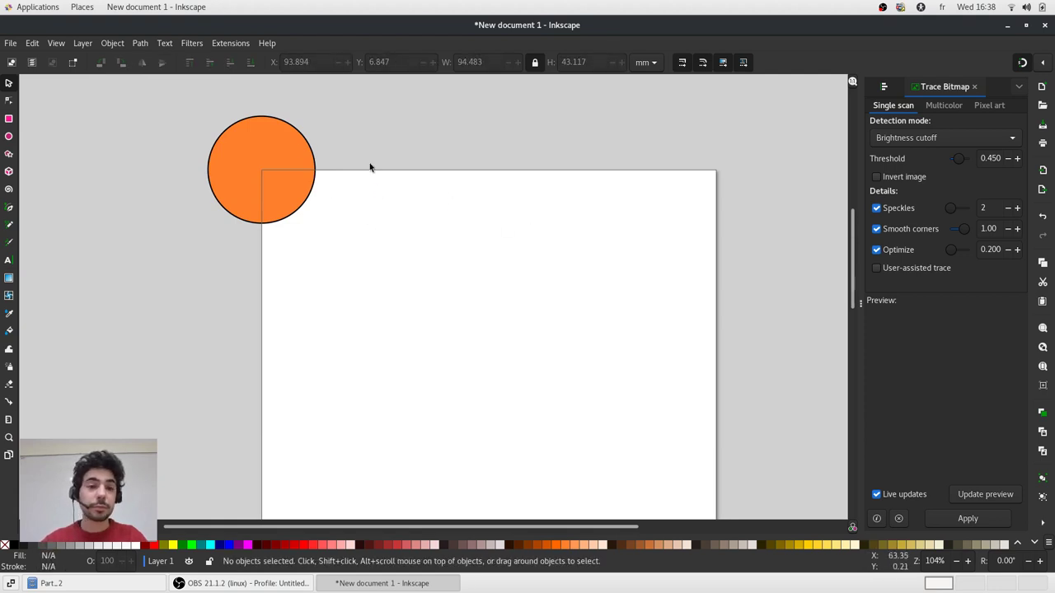
pyautogui.press('ctrl')
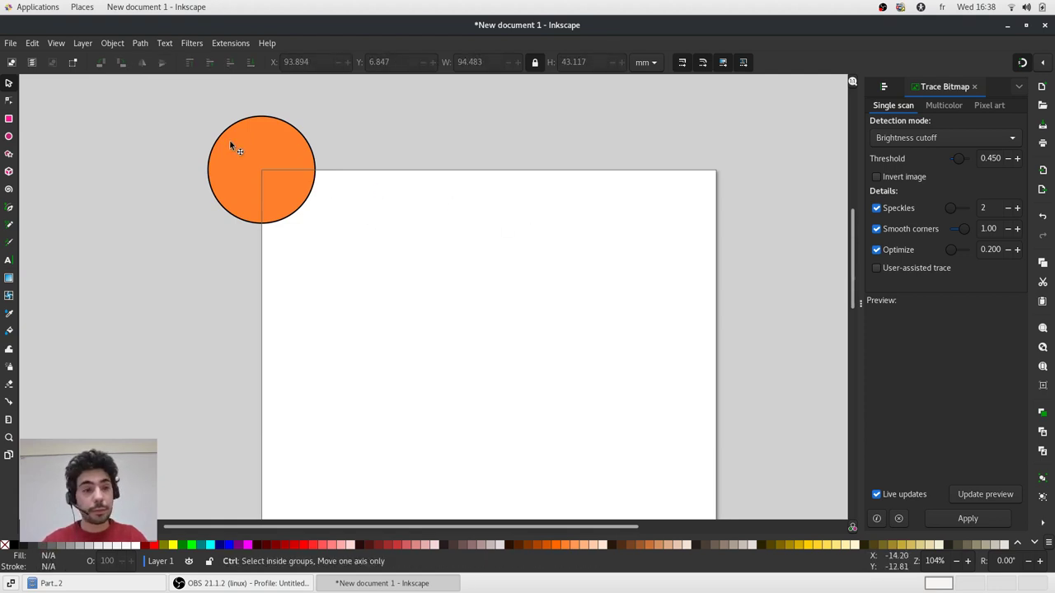
pyautogui.keyDown('ctrl'); pyautogui.click(230, 145); pyautogui.keyUp('ctrl')
pyautogui.press('Delete')
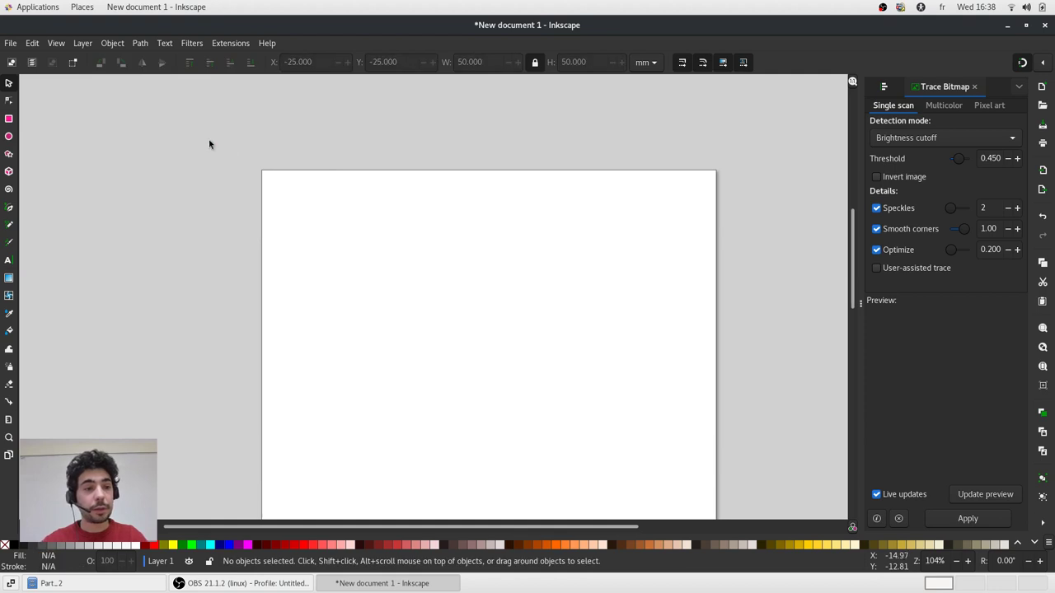
pyautogui.click(8, 155)
pyautogui.scroll(1, 379, 262)
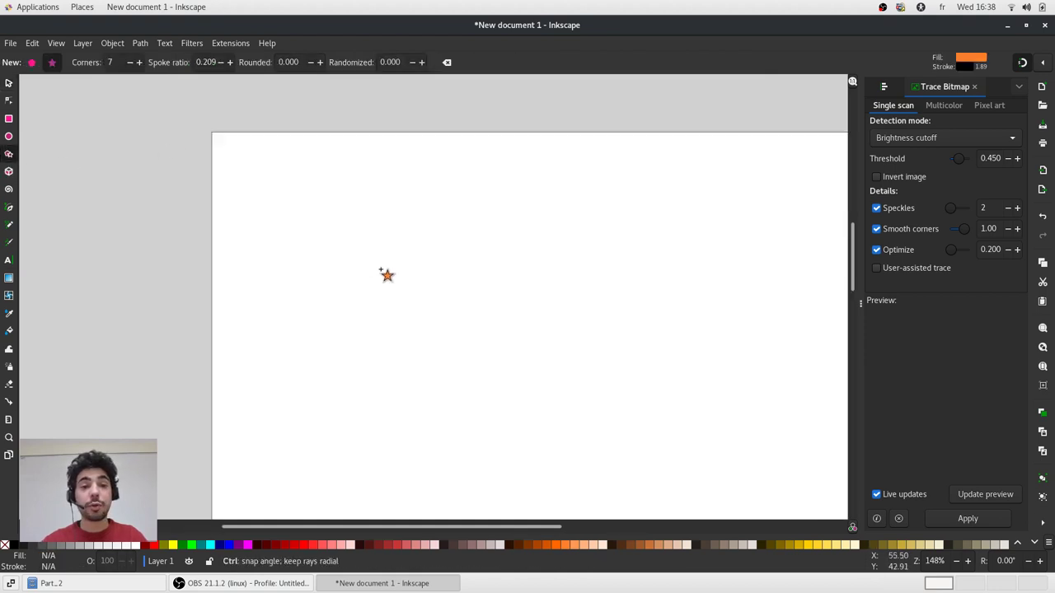
pyautogui.moveTo(379, 269); pyautogui.dragTo(403, 166)
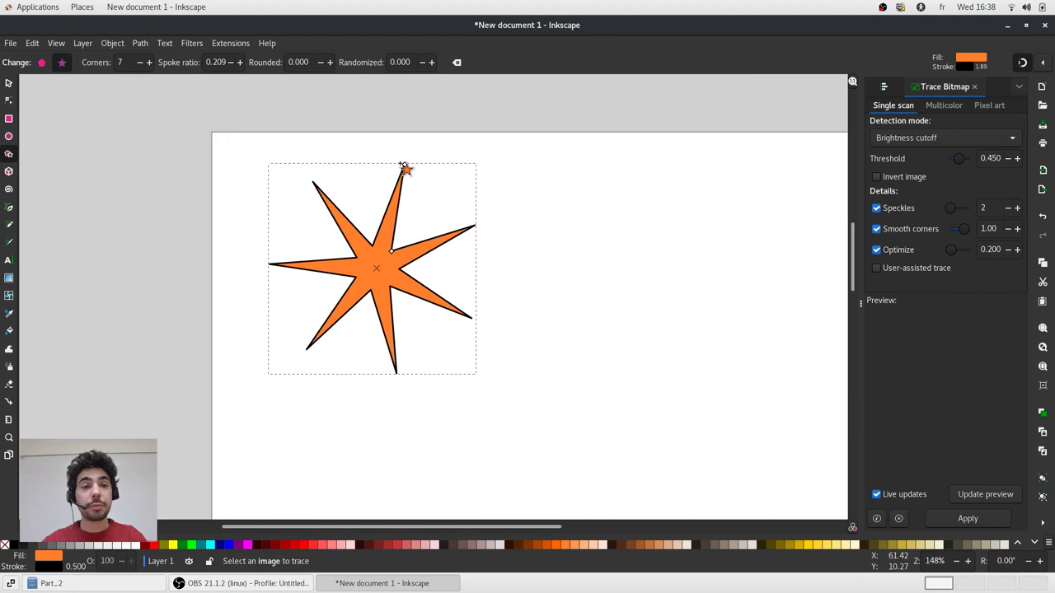
pyautogui.press('n')
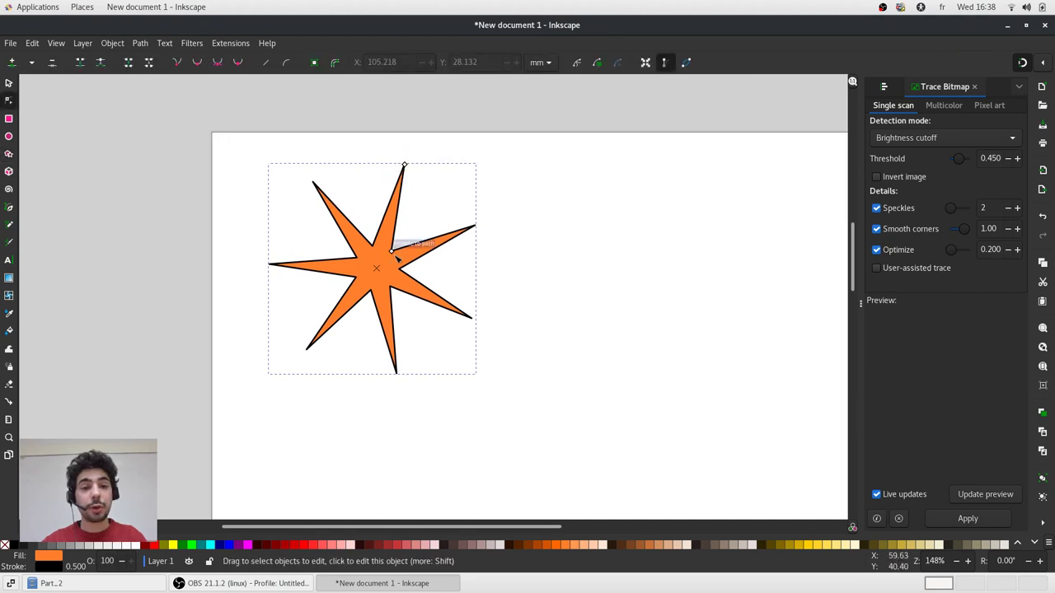
pyautogui.moveTo(396, 256); pyautogui.dragTo(430, 97)
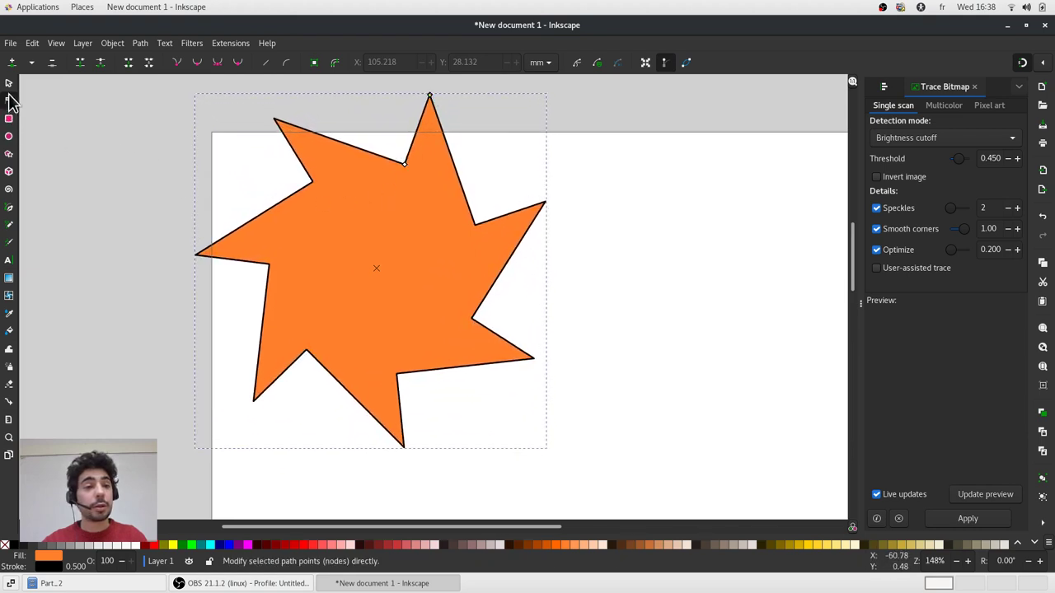
pyautogui.click(8, 155)
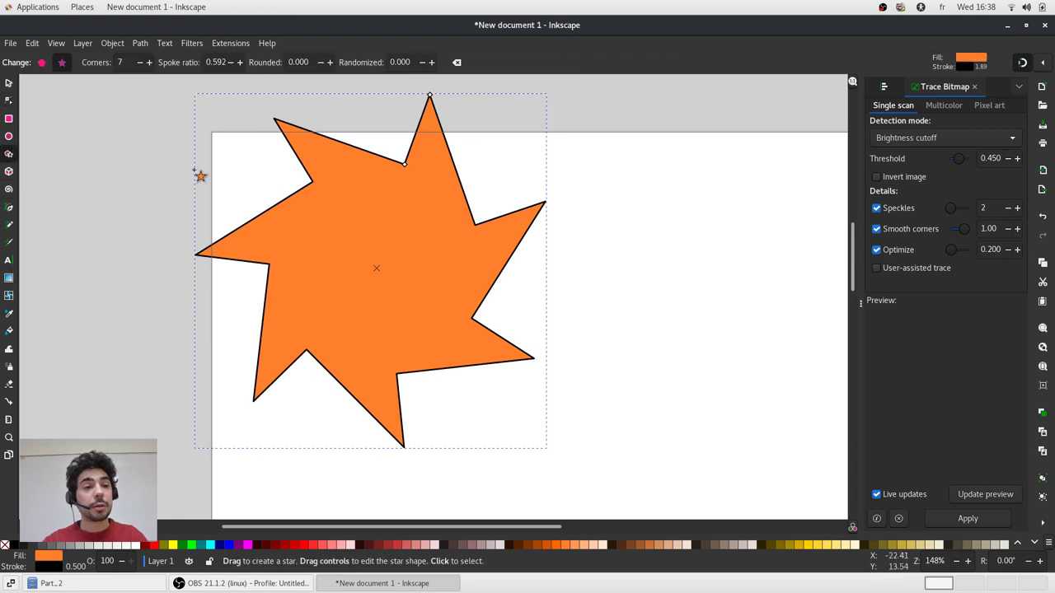
pyautogui.click(147, 62)
pyautogui.click(148, 62)
pyautogui.click(148, 62)
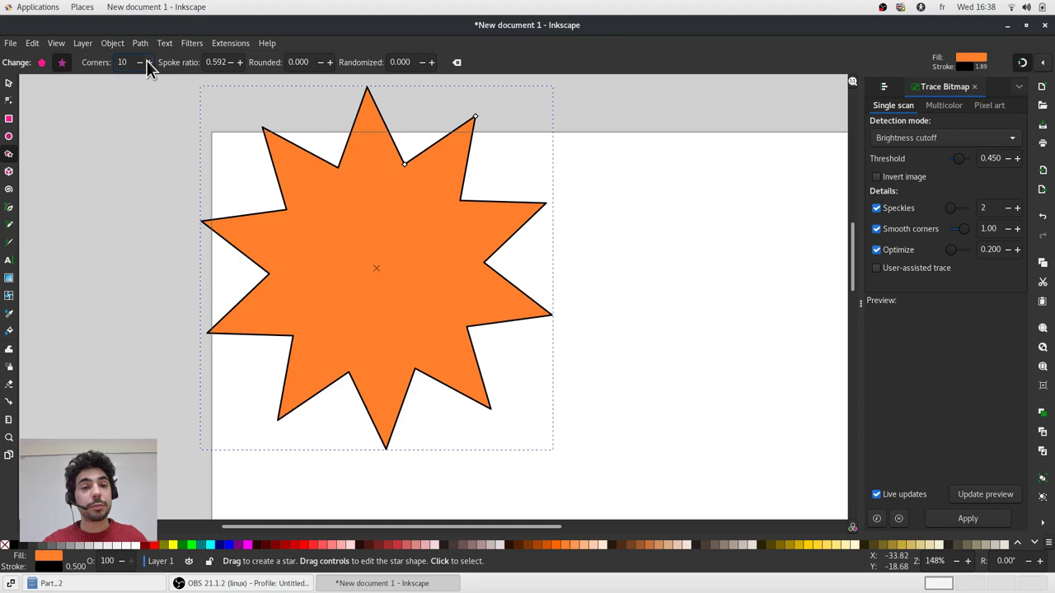
pyautogui.click(147, 61)
pyautogui.click(147, 62)
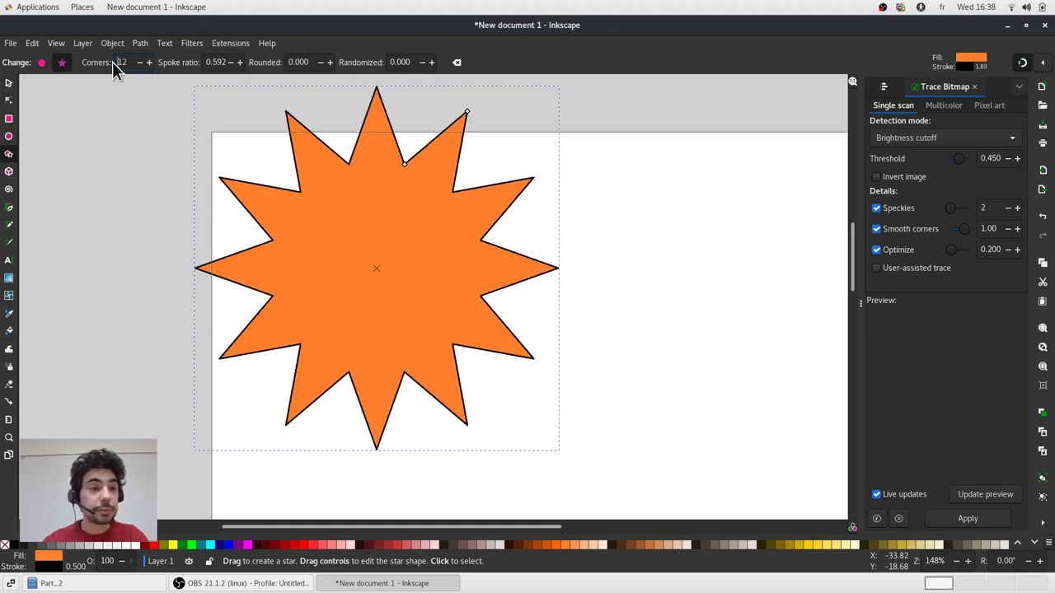
pyautogui.click(42, 65)
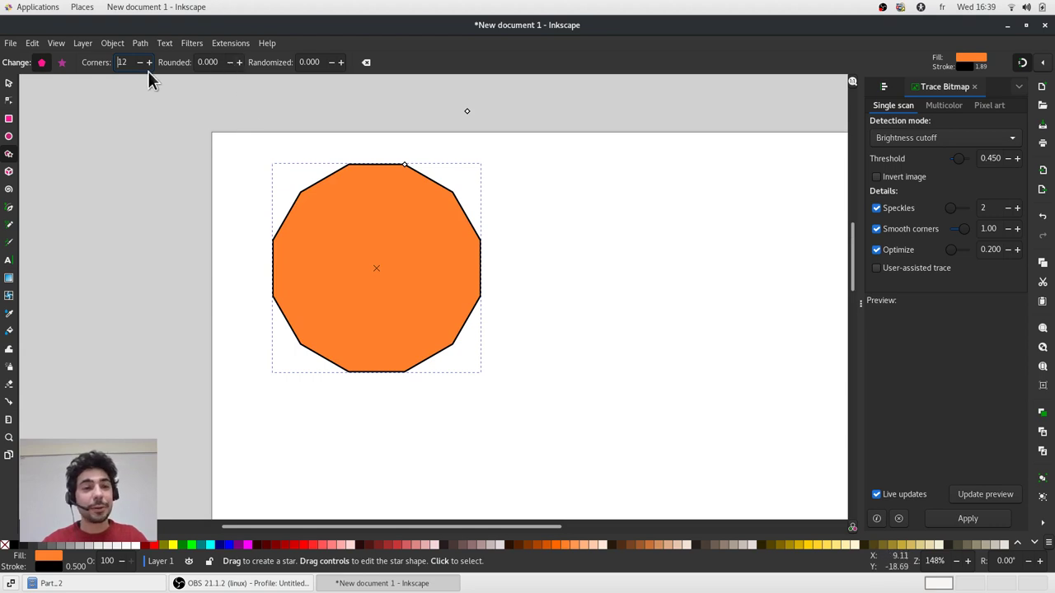
pyautogui.click(61, 62)
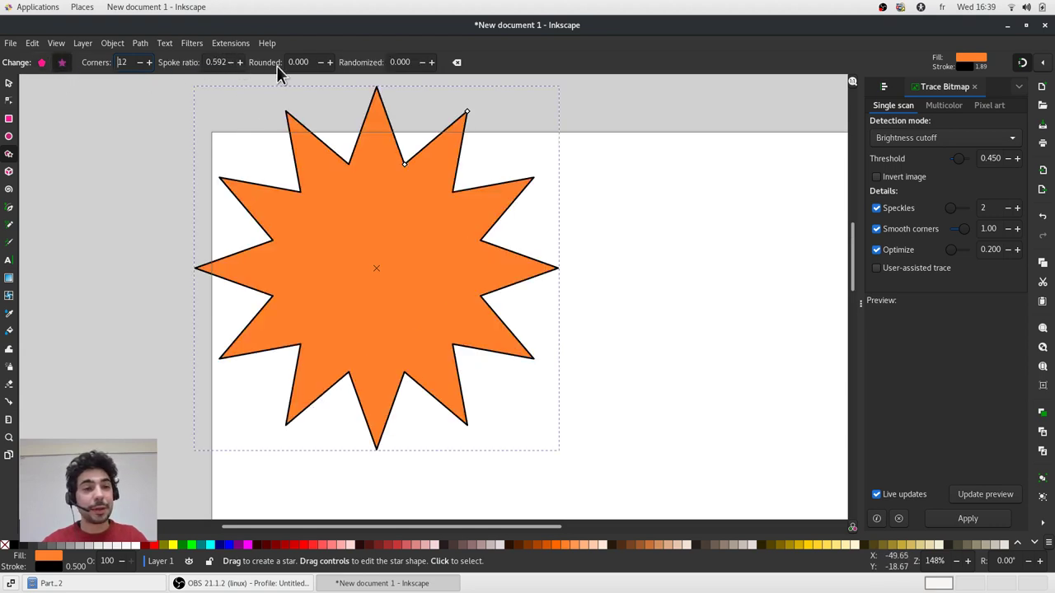
pyautogui.click(330, 62)
pyautogui.click(330, 61)
pyautogui.click(329, 62)
pyautogui.click(330, 62)
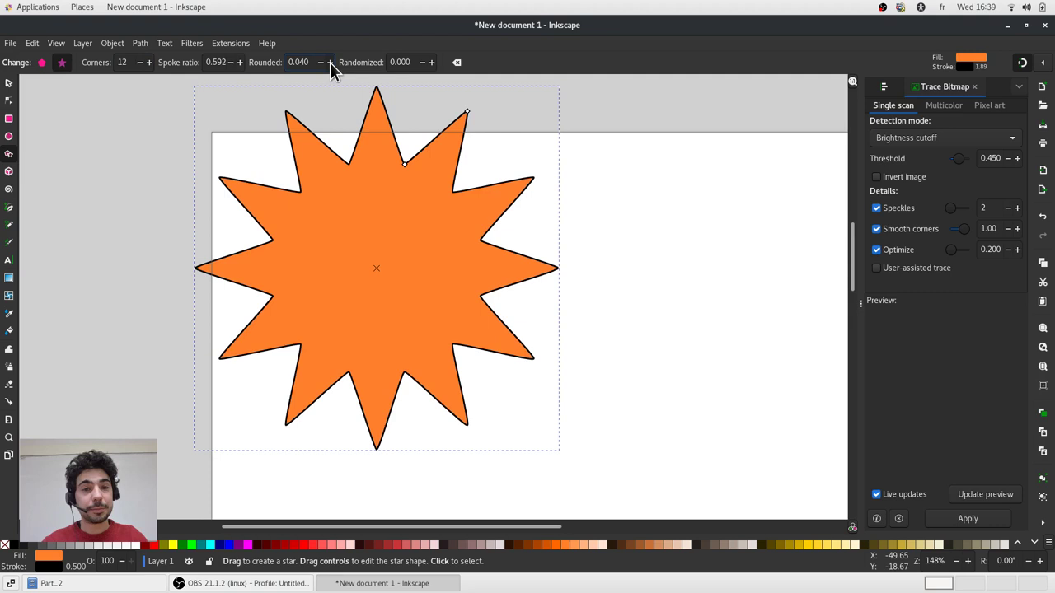
pyautogui.scroll(20, 330, 61)
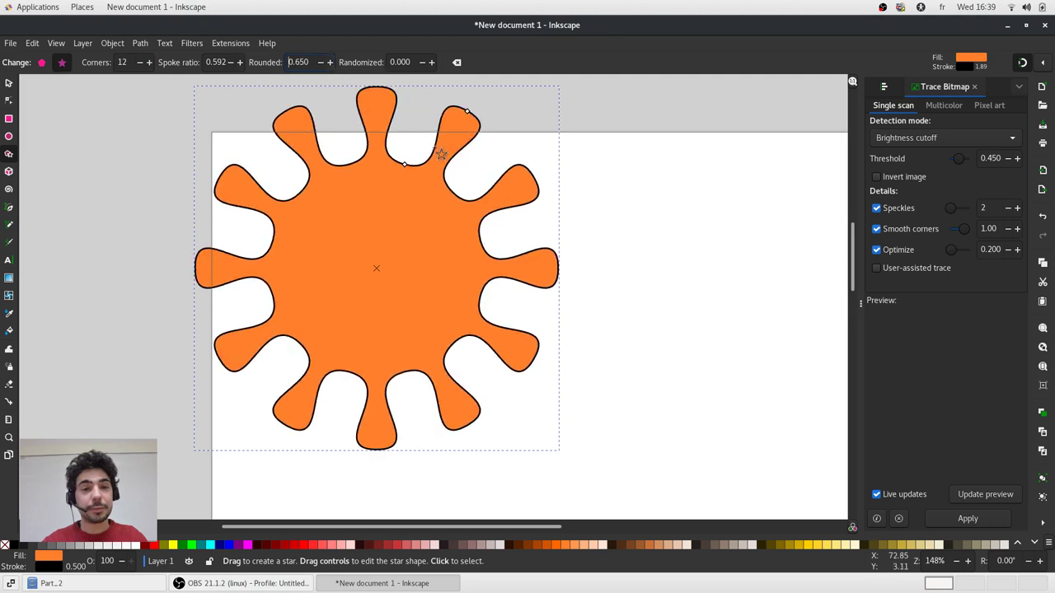
pyautogui.click(8, 83)
pyautogui.scroll(-2, 420, 239)
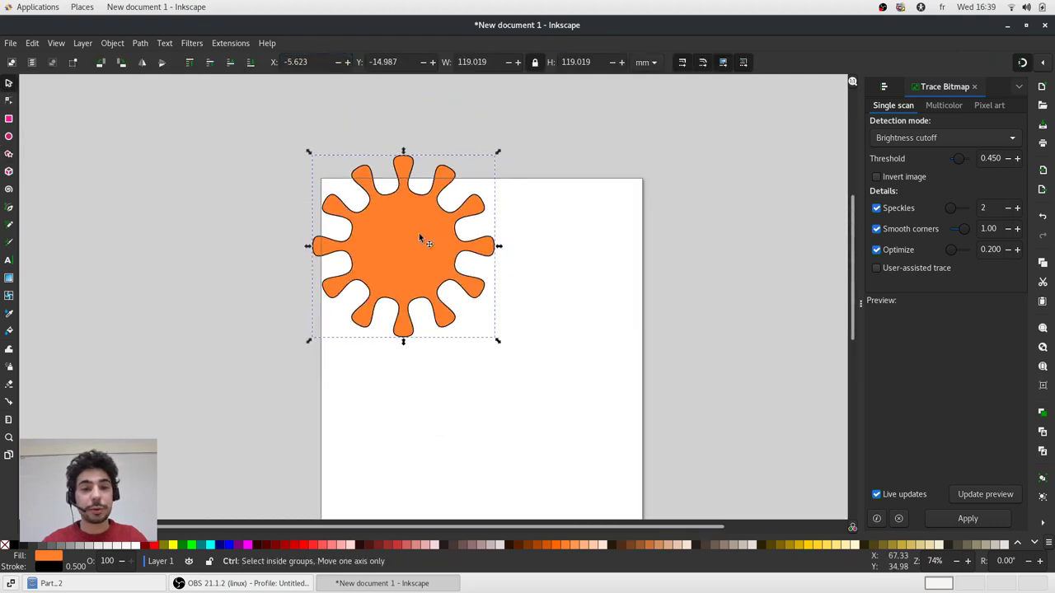
pyautogui.moveTo(420, 239); pyautogui.dragTo(478, 286)
pyautogui.click(598, 280)
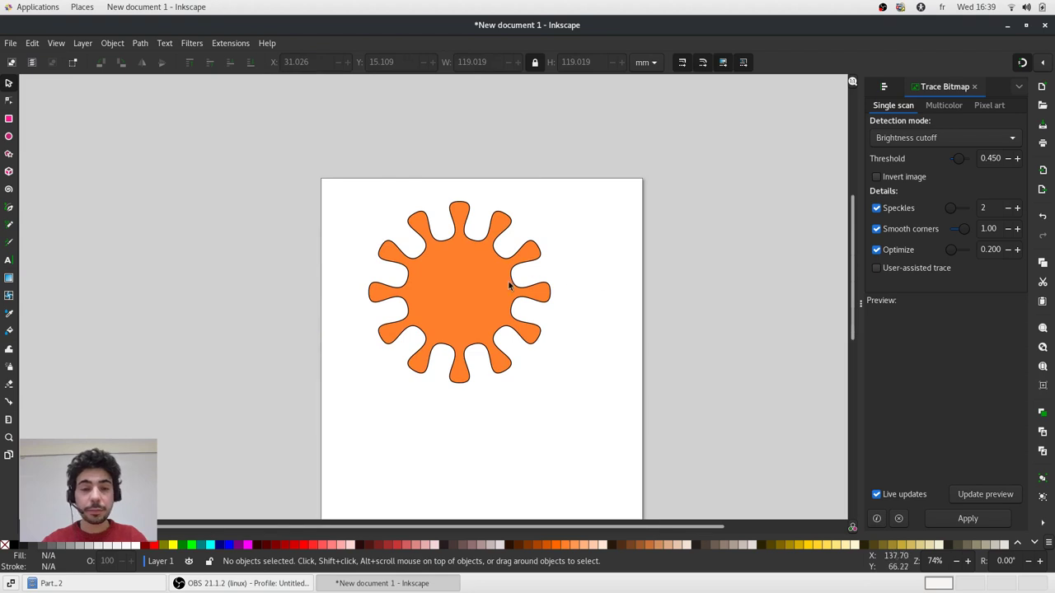
pyautogui.scroll(1, 480, 290)
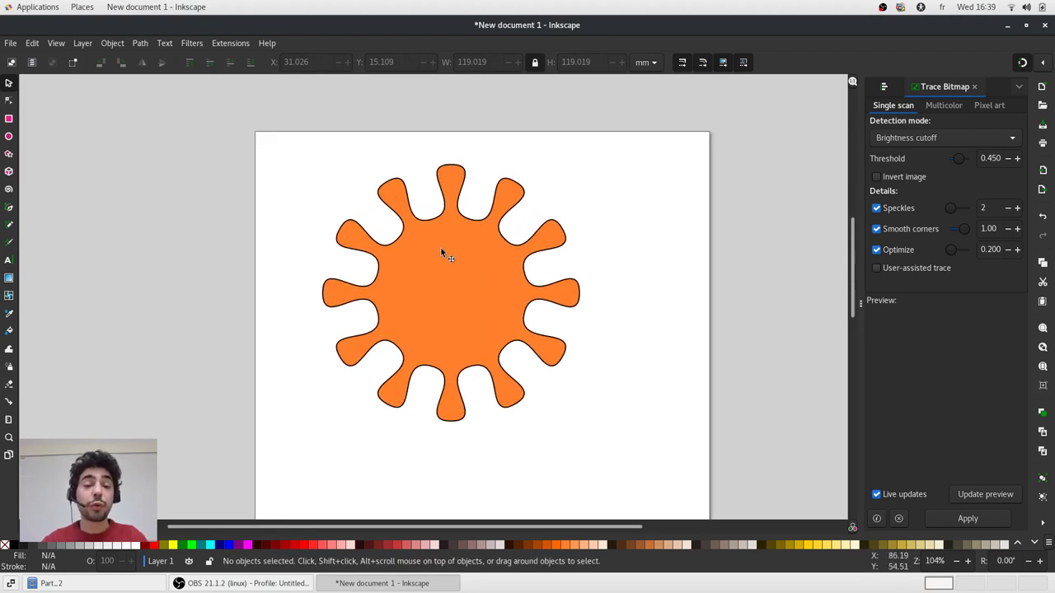
pyautogui.click(421, 258)
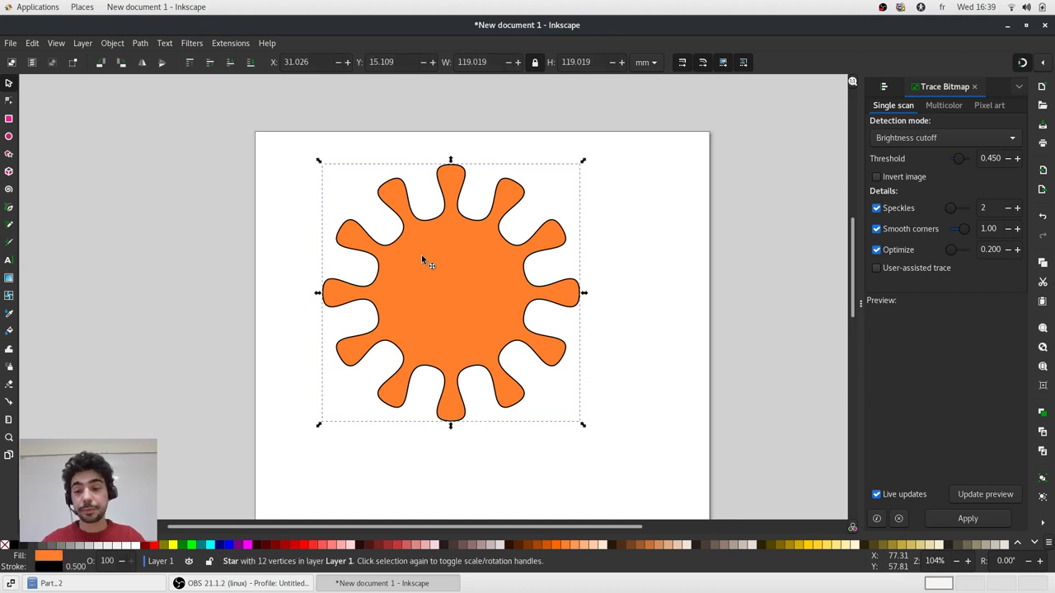
pyautogui.press('Delete')
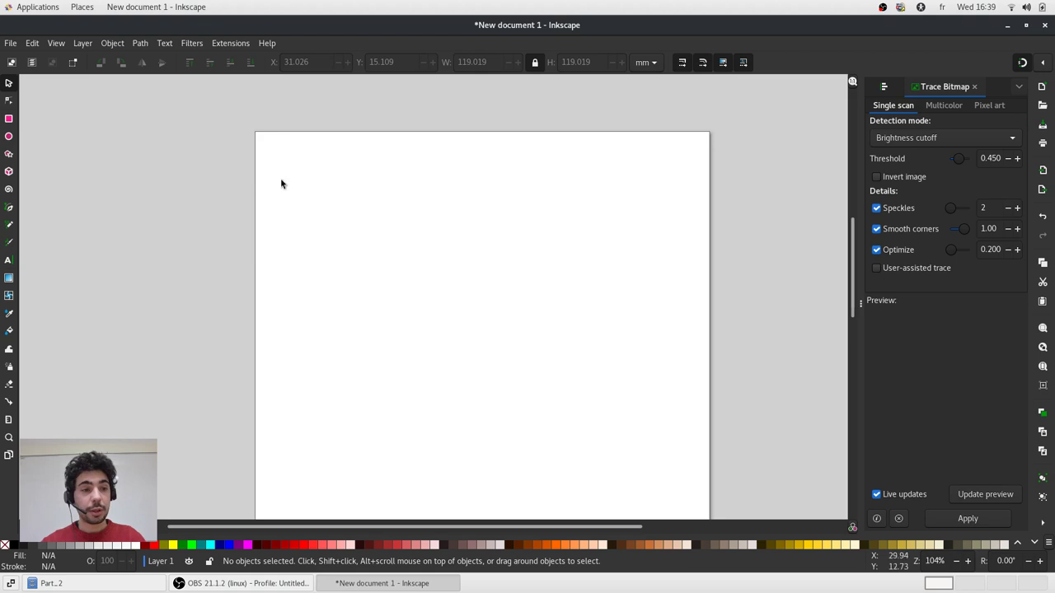
# Draw a small orange square near the page's top-left.
pyautogui.click(8, 118)
pyautogui.moveTo(282, 168); pyautogui.dragTo(323, 206)
pyautogui.click(8, 82)
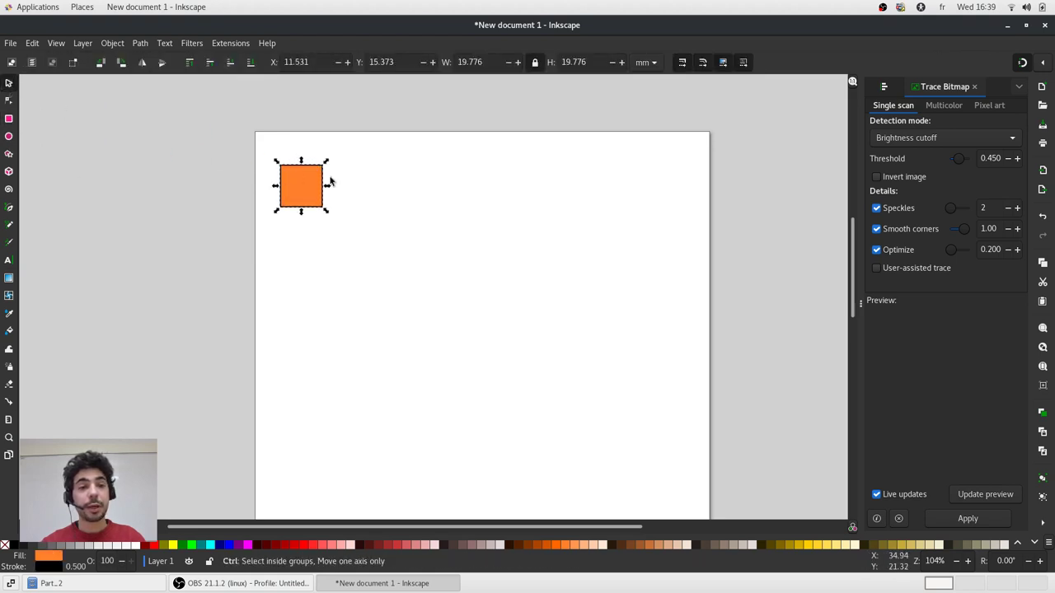
# Copy and paste the square to make nine in total, then select all nine.
pyautogui.hotkey('ctrl', 'c')
pyautogui.hotkey('ctrl', 'v')
pyautogui.hotkey('ctrl', 'v')
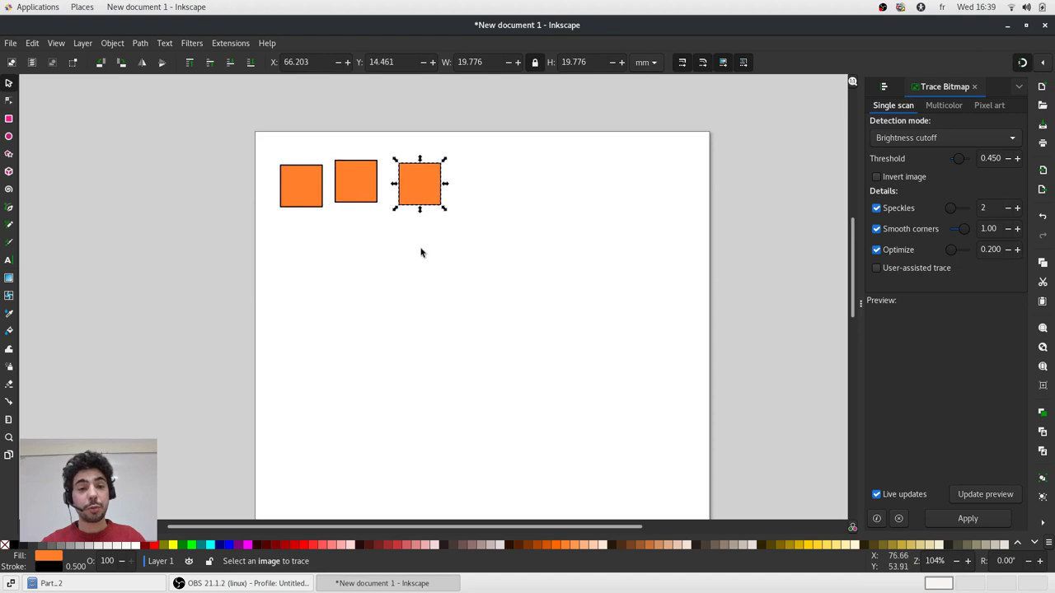
pyautogui.hotkey('ctrl', 'v')
pyautogui.hotkey('ctrl', 'v')
pyautogui.hotkey('ctrl', 'v')
pyautogui.hotkey('ctrl', 'v')
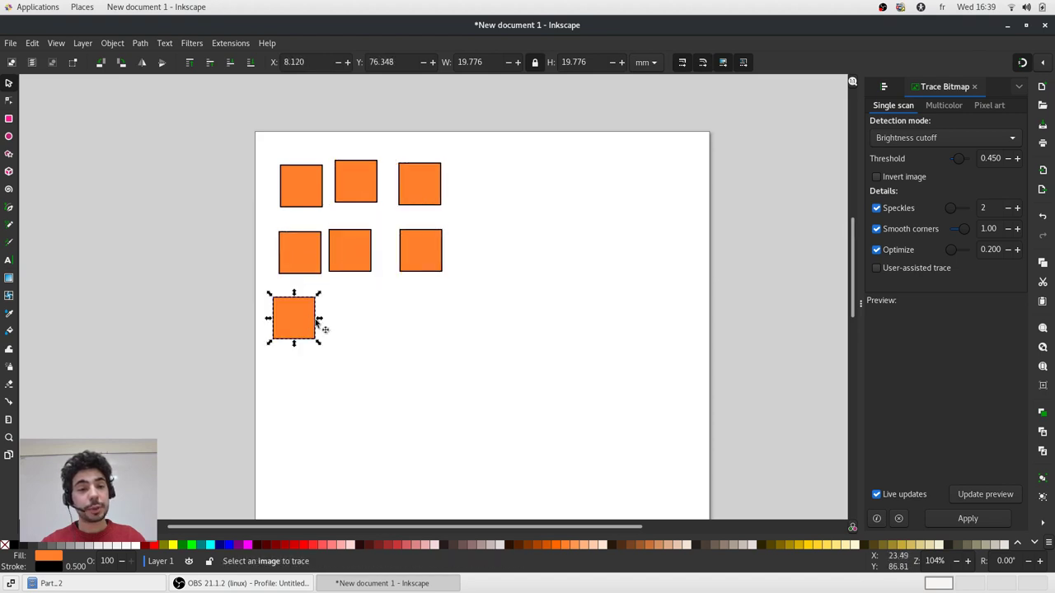
pyautogui.hotkey('ctrl', 'v')
pyautogui.hotkey('ctrl', 'v')
pyautogui.moveTo(524, 364); pyautogui.dragTo(213, 136)
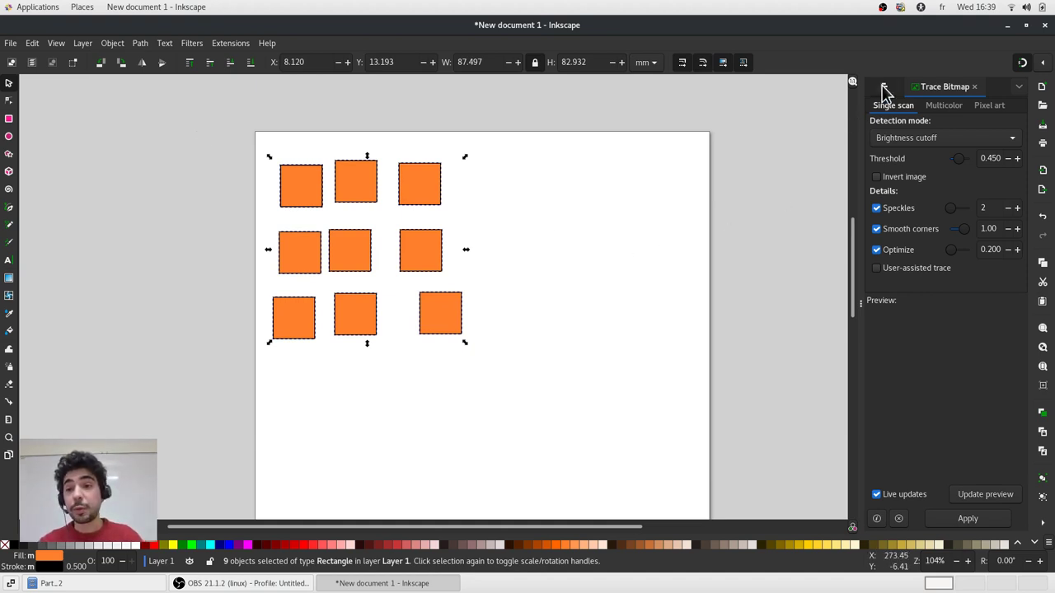
# Arrange the nine squares into a 3-row grid with 30 horizontal spacing.
pyautogui.hotkey('ctrl', 'shift', 'a')
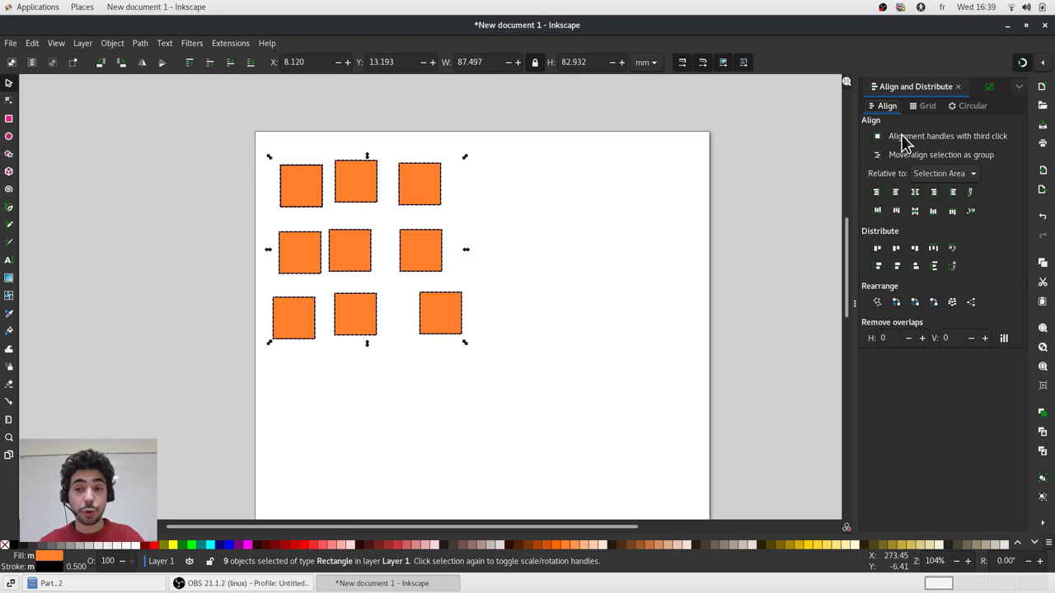
pyautogui.click(927, 107)
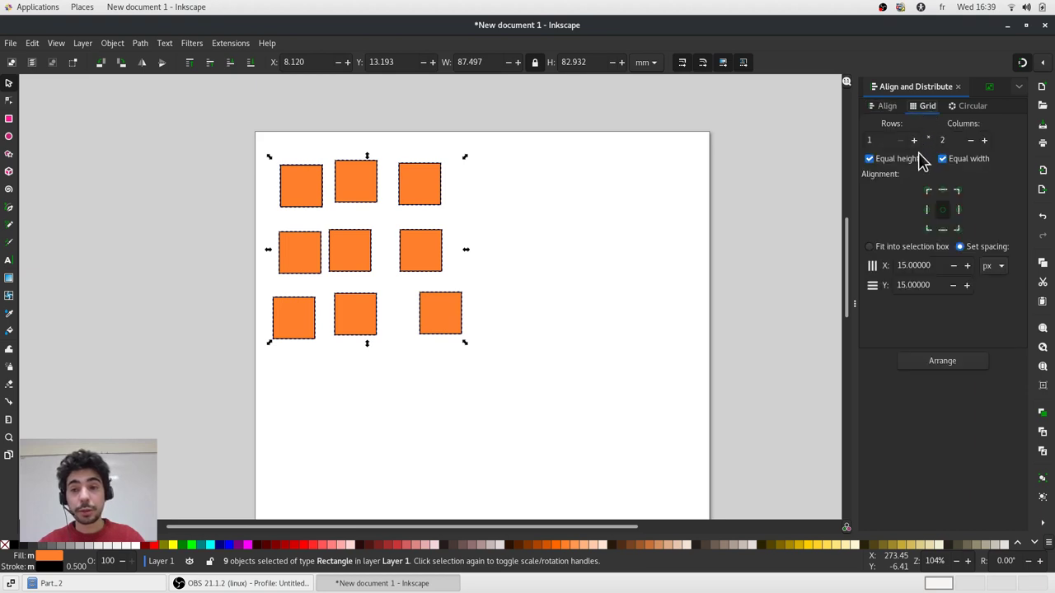
pyautogui.click(914, 141)
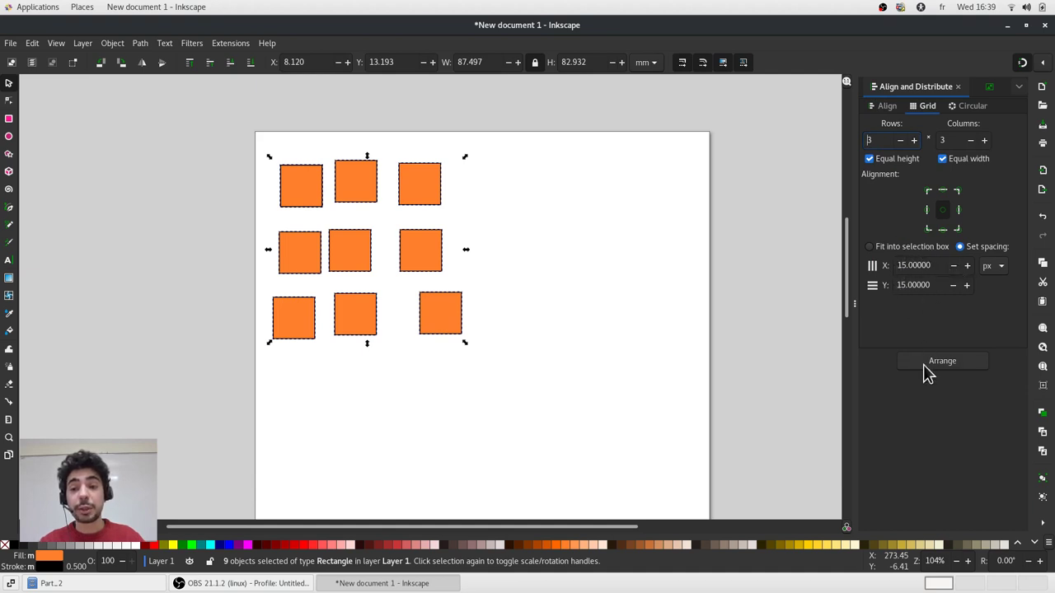
pyautogui.click(948, 365)
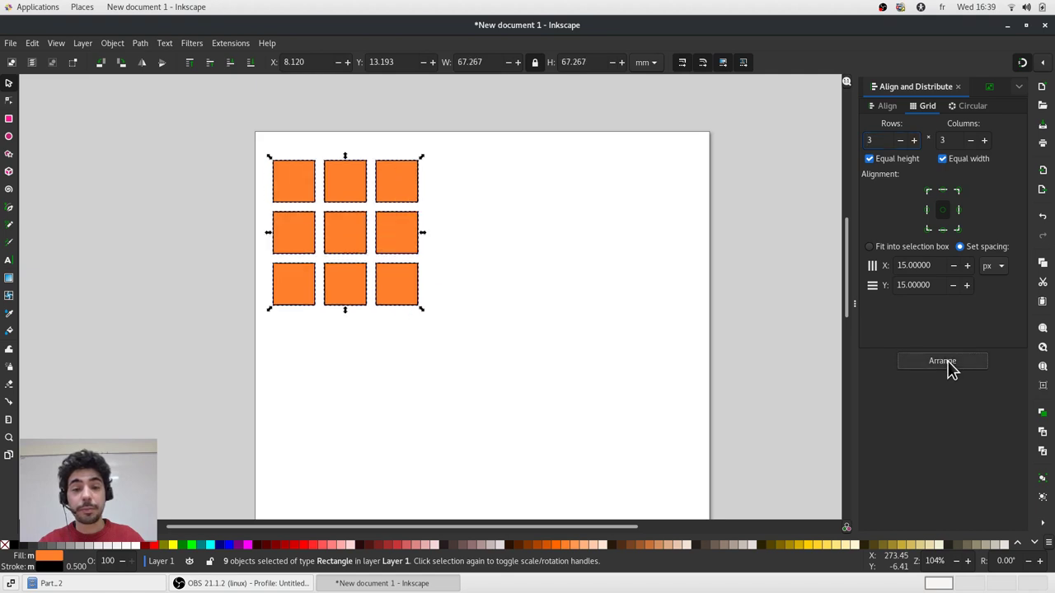
pyautogui.moveTo(942, 267); pyautogui.dragTo(849, 257)
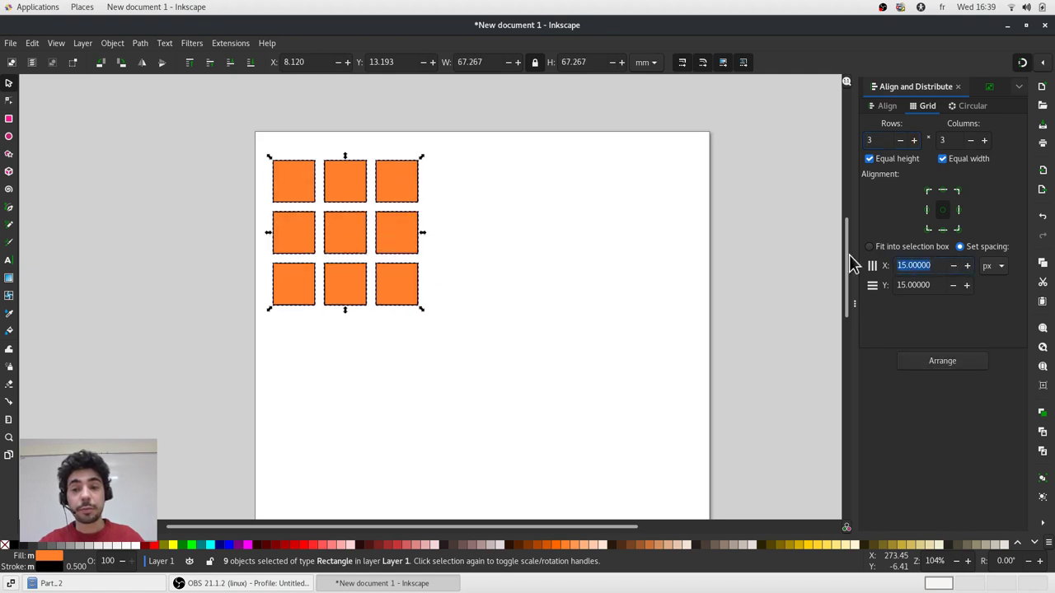
pyautogui.write('30')
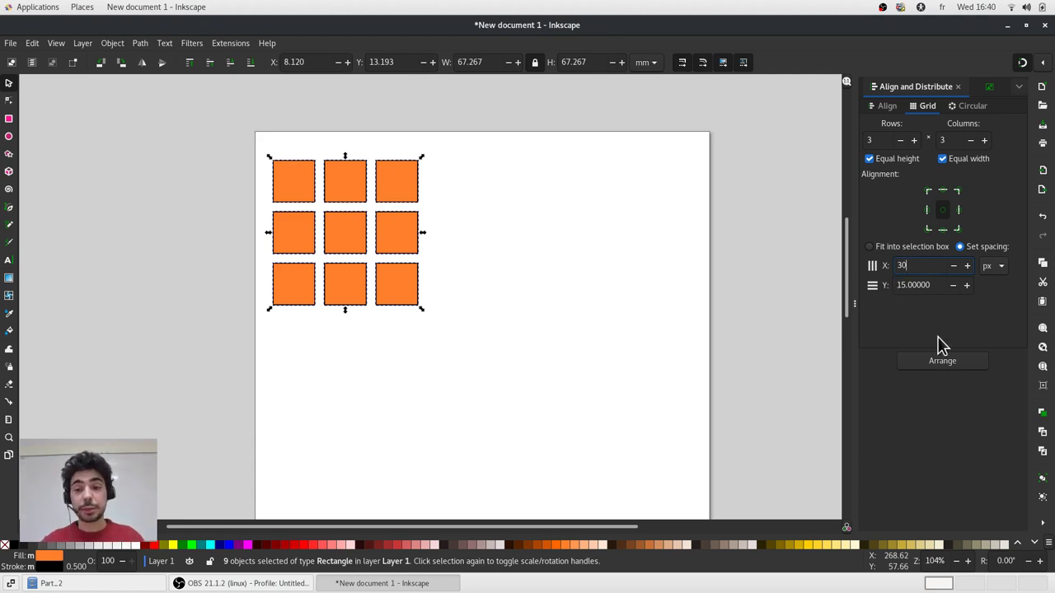
pyautogui.click(943, 362)
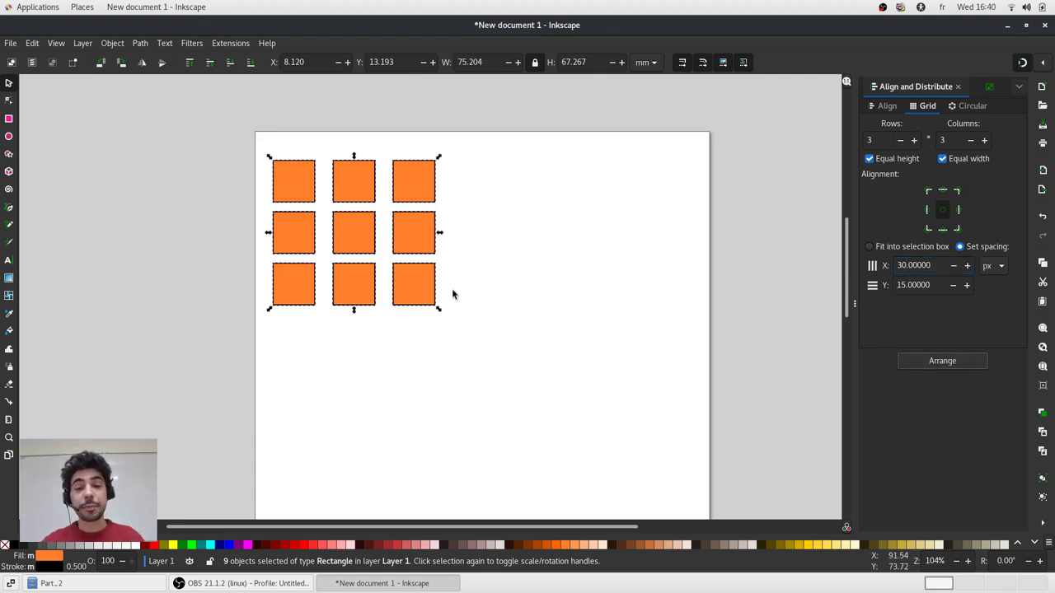
# Deselect the squares and zoom in and out on the grid.
pyautogui.click(470, 298)
pyautogui.keyDown('ctrl'); pyautogui.scroll(-1, 466, 258); pyautogui.keyUp('ctrl')
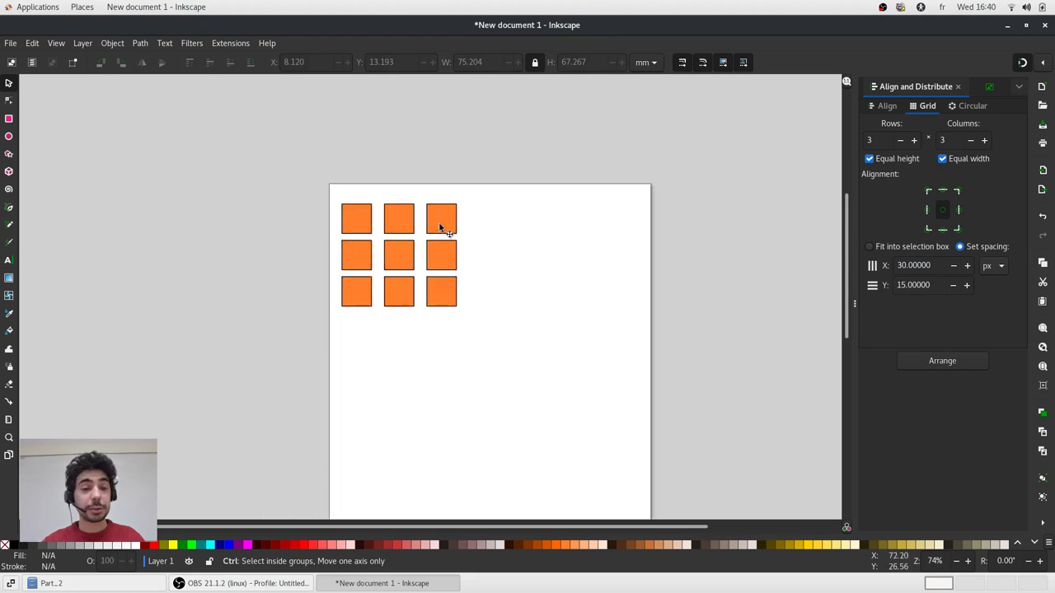
pyautogui.keyDown('ctrl'); pyautogui.scroll(1, 439, 224); pyautogui.keyUp('ctrl')
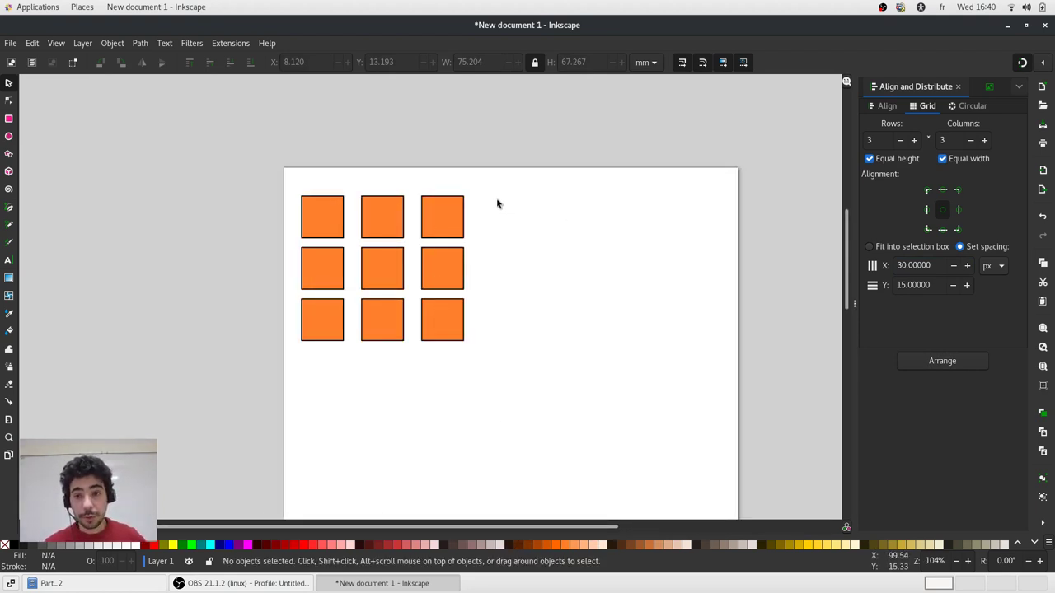
pyautogui.keyDown('ctrl'); pyautogui.scroll(-1, 519, 186); pyautogui.keyUp('ctrl')
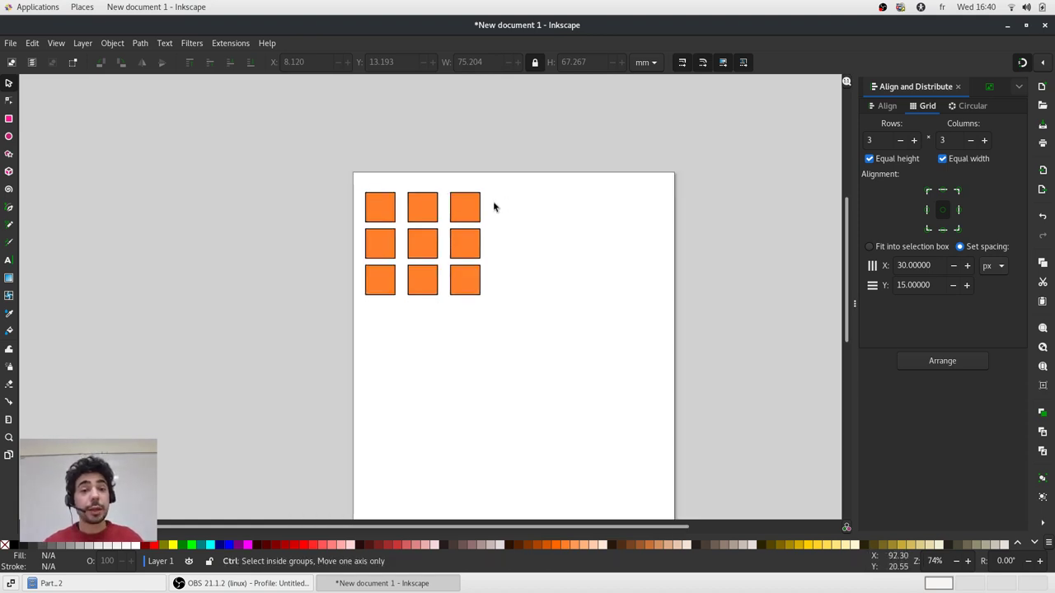
pyautogui.keyDown('ctrl'); pyautogui.scroll(2, 494, 205); pyautogui.keyUp('ctrl')
pyautogui.keyDown('ctrl'); pyautogui.scroll(-1, 476, 206); pyautogui.keyUp('ctrl')
pyautogui.keyDown('ctrl'); pyautogui.scroll(2, 369, 221); pyautogui.keyUp('ctrl')
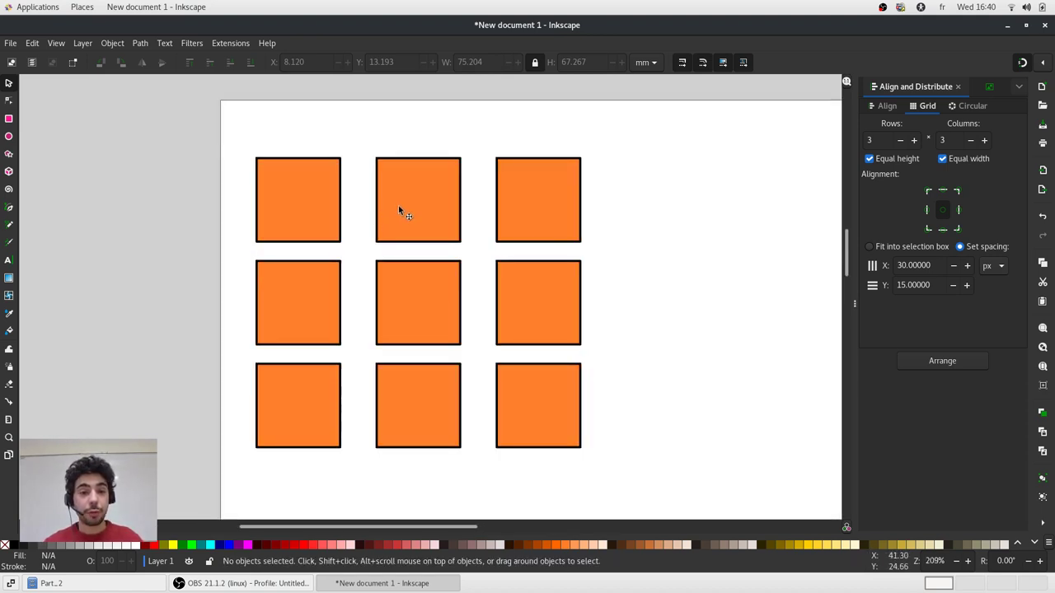
# Select all nine orange squares and combine them into a single 36-node path.
pyautogui.click(419, 285)
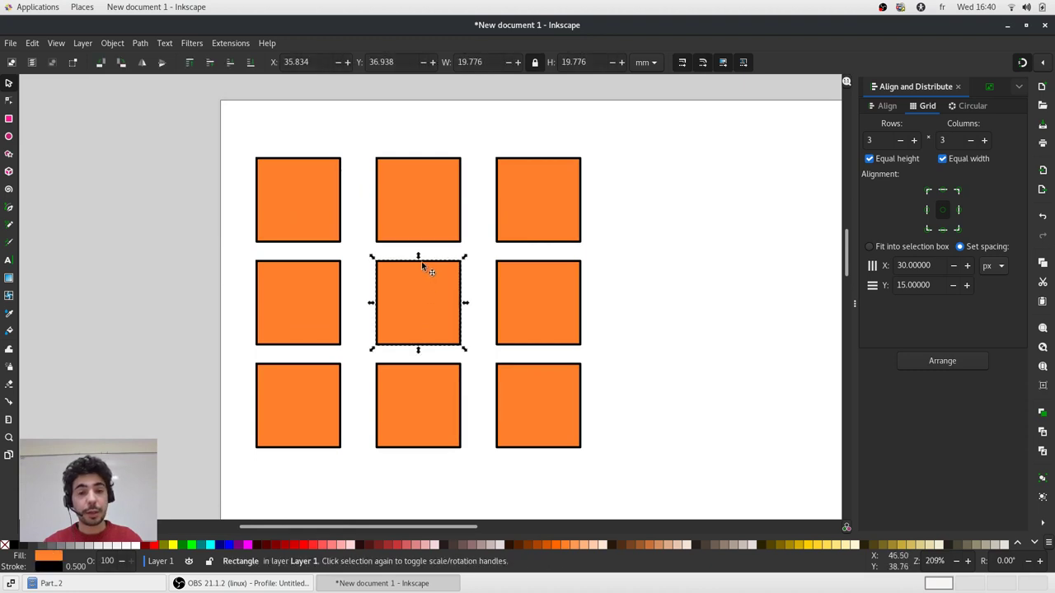
pyautogui.keyDown('shift'); pyautogui.click(432, 212); pyautogui.keyUp('shift')
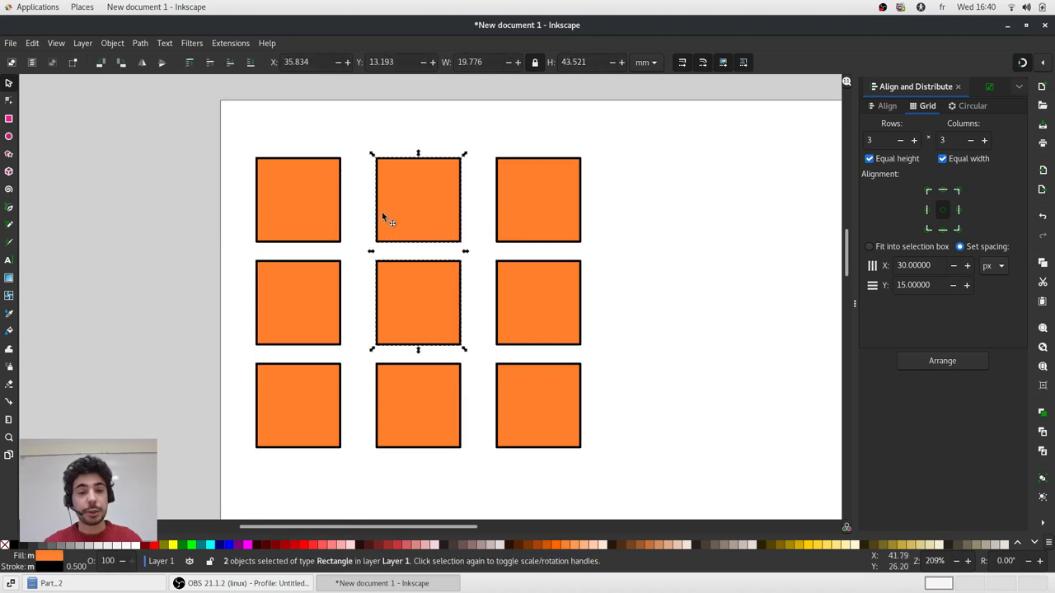
pyautogui.keyDown('shift'); pyautogui.click(336, 218); pyautogui.keyUp('shift')
pyautogui.hotkey('ctrl', 'a')
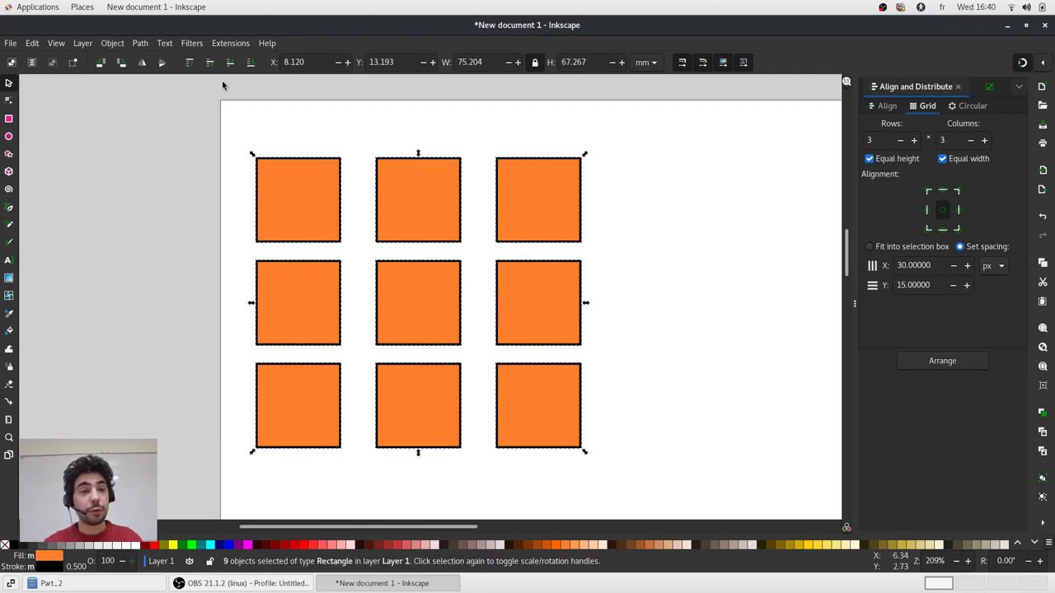
pyautogui.click(140, 43)
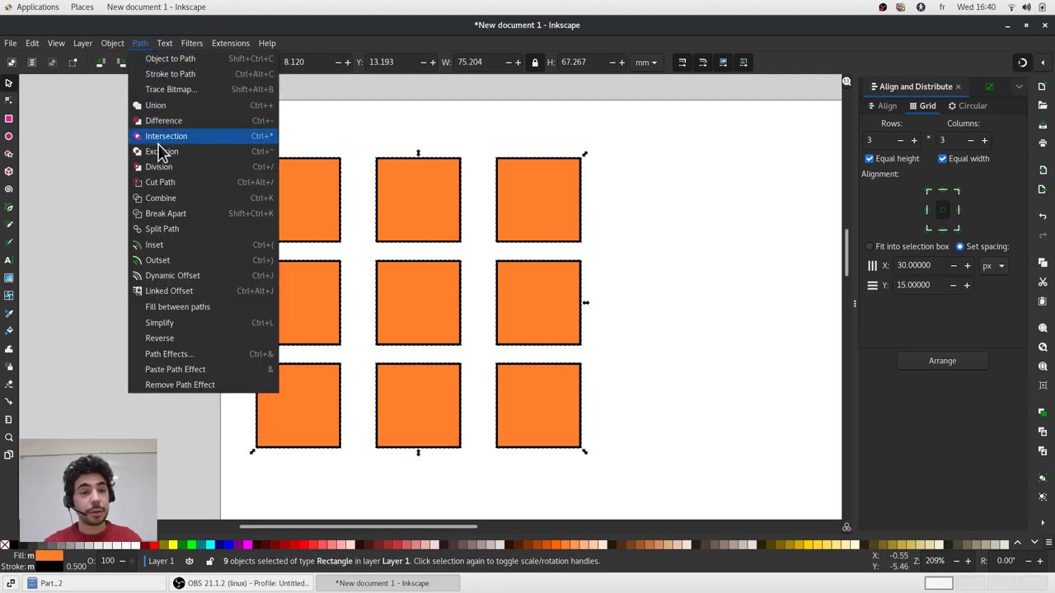
pyautogui.click(177, 206)
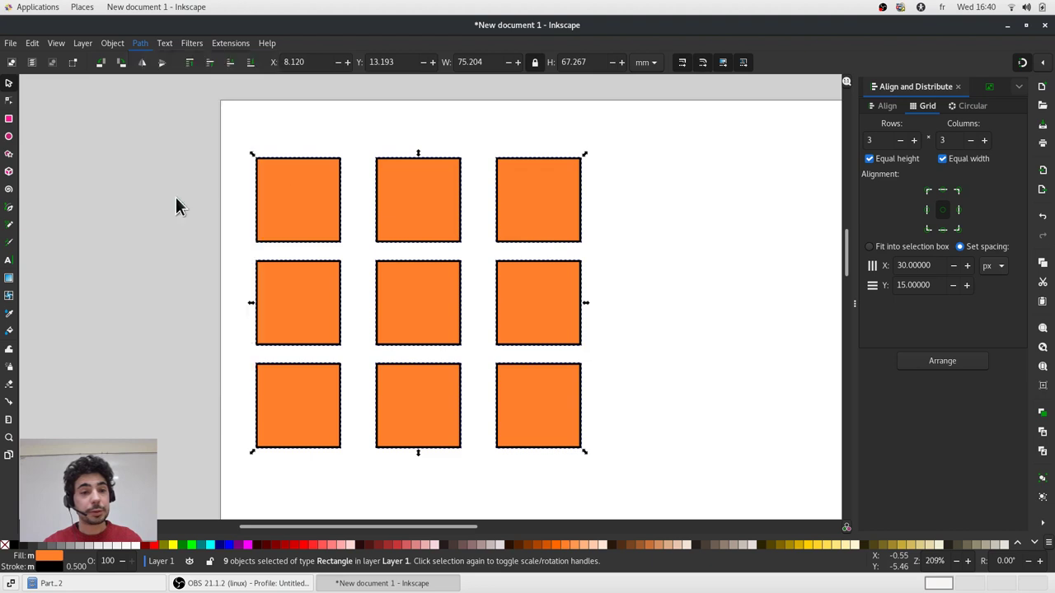
# Try lime green, teal and salmon pink swatch fills on the squares.
pyautogui.click(192, 546)
pyautogui.click(201, 547)
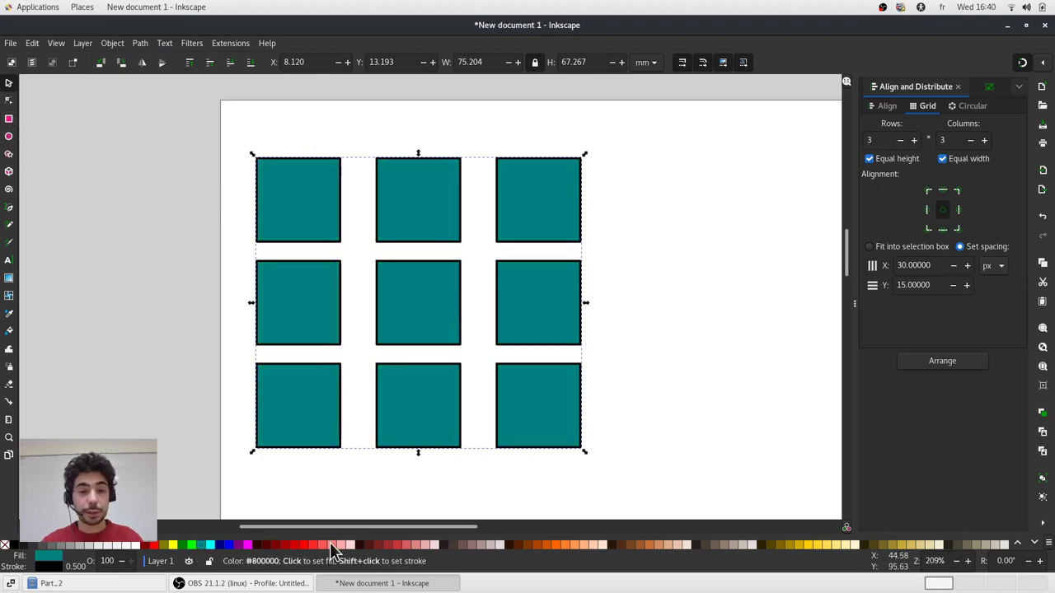
pyautogui.click(415, 547)
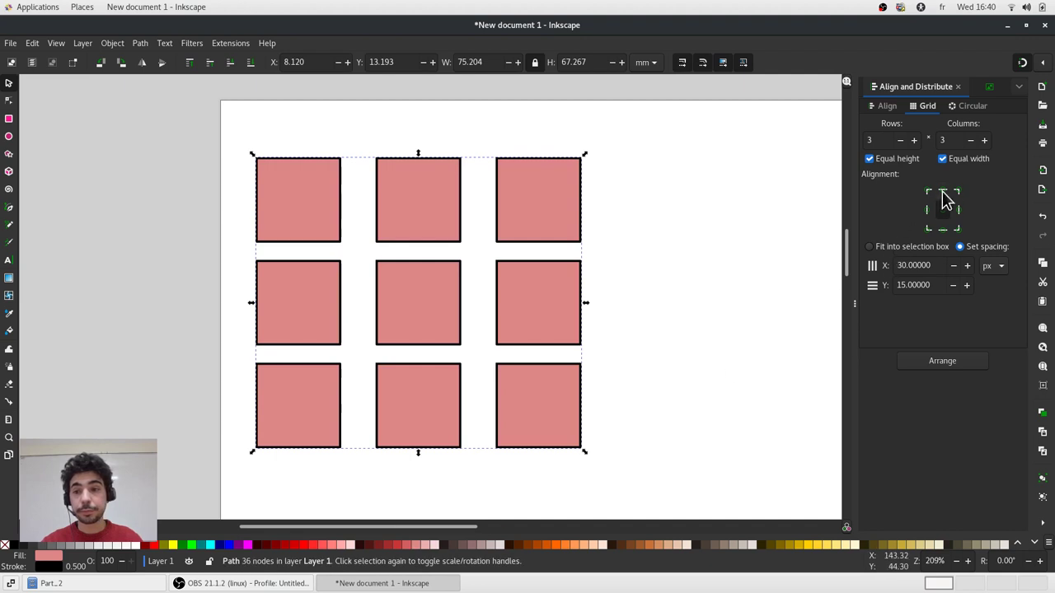
# Open Fill and Stroke and try a linear gradient before returning to flat fill.
pyautogui.click(990, 87)
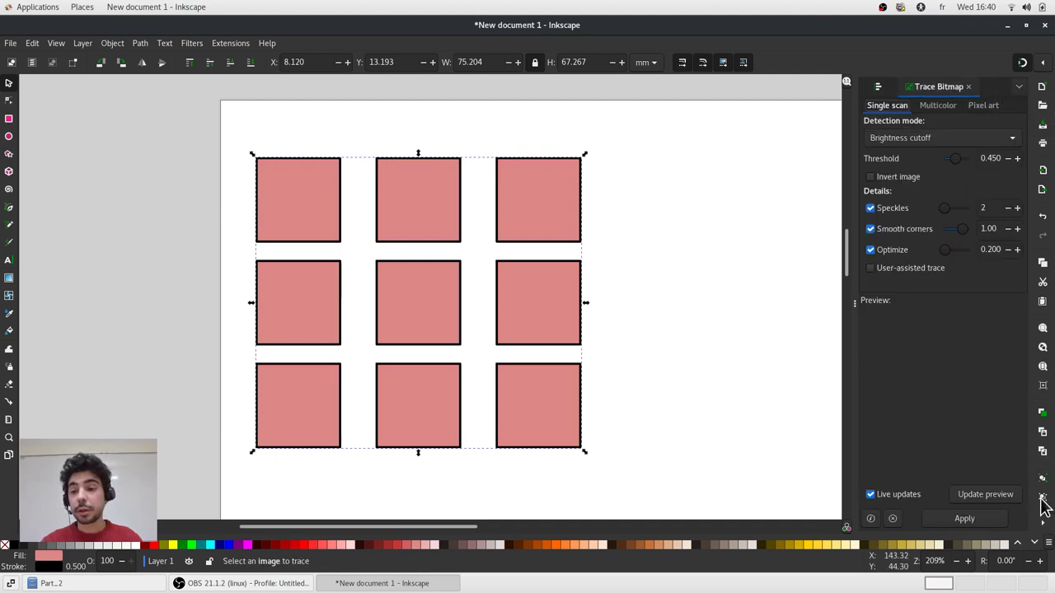
pyautogui.click(1043, 526)
pyautogui.click(984, 454)
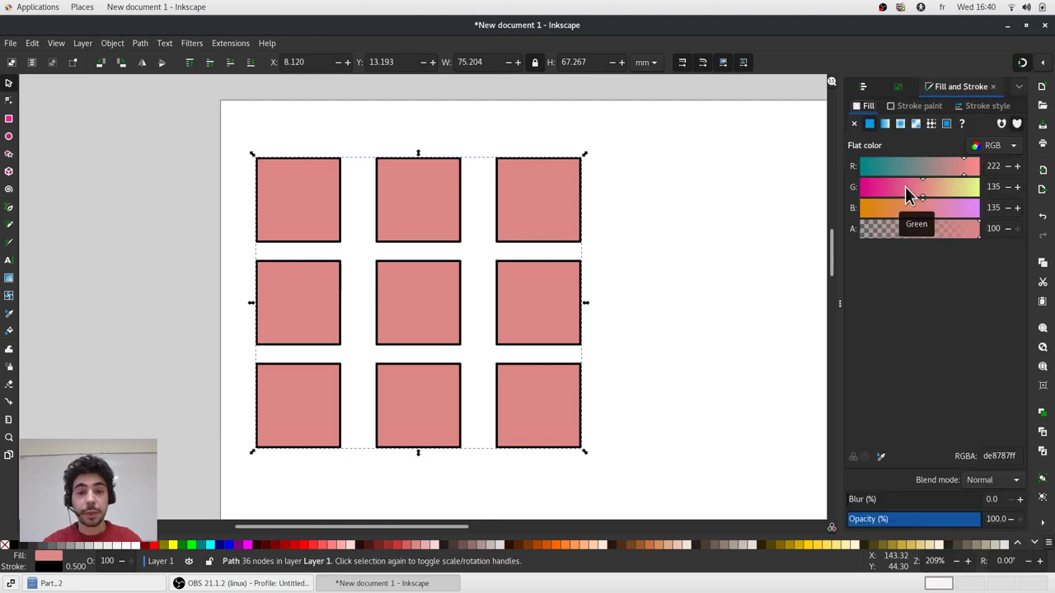
pyautogui.click(885, 124)
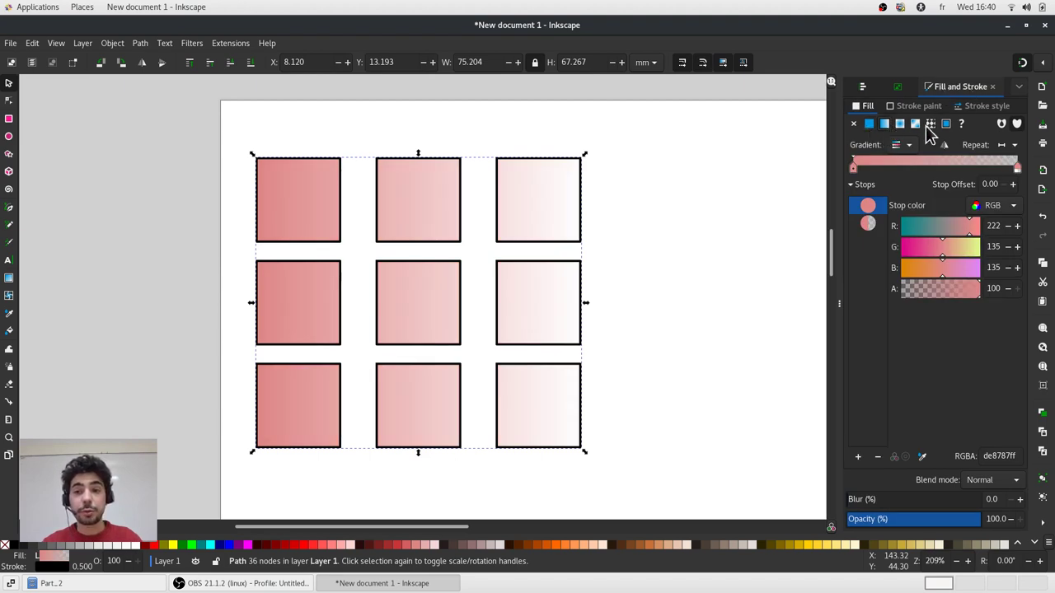
pyautogui.click(869, 124)
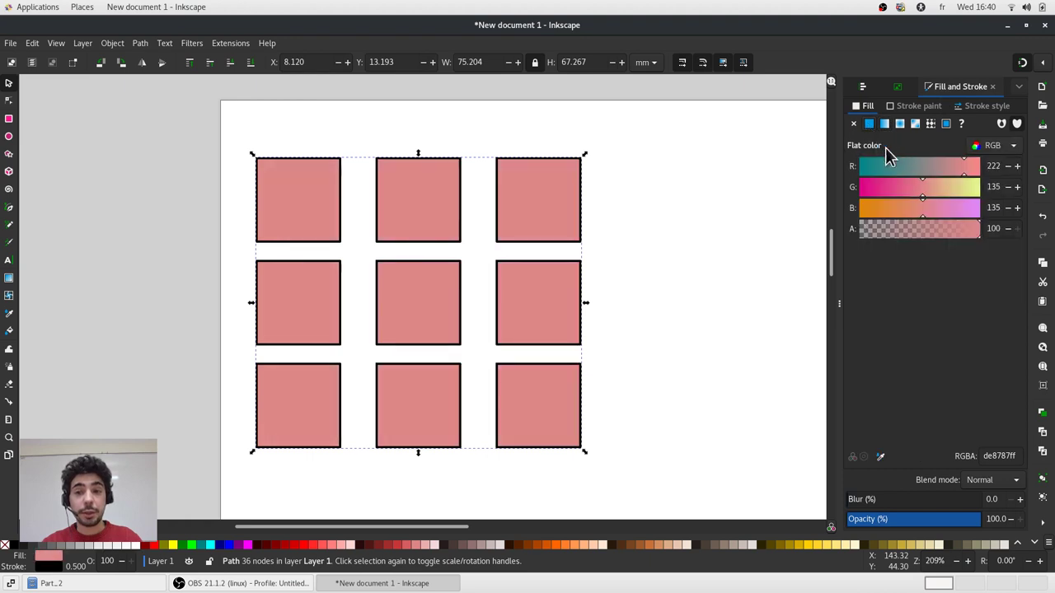
# Use HSL sliders to make the fill light blue a2b4ef, then return to RGB, fully opaque.
pyautogui.click(888, 187)
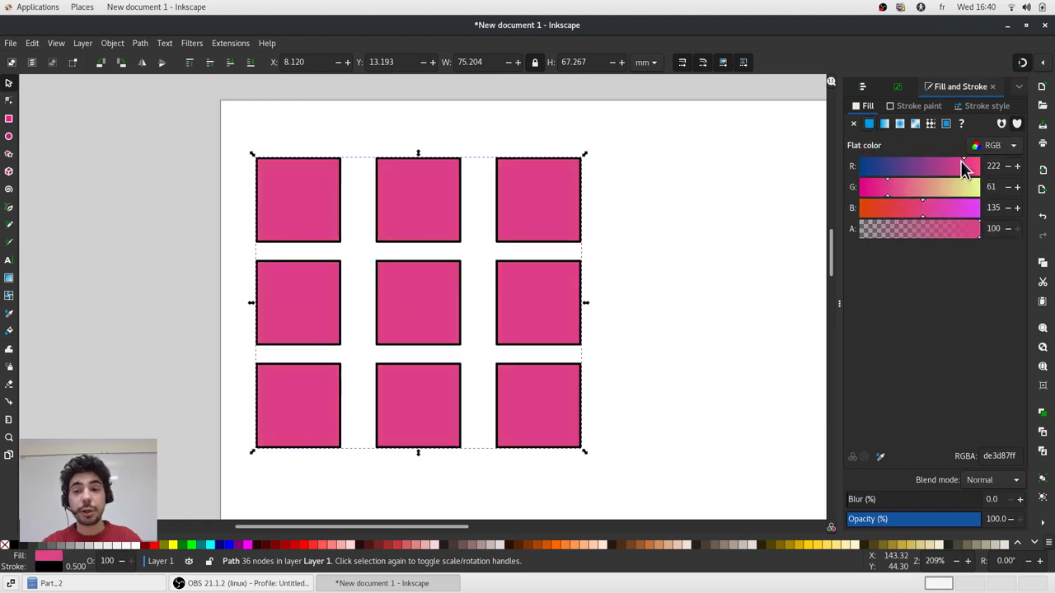
pyautogui.click(1016, 147)
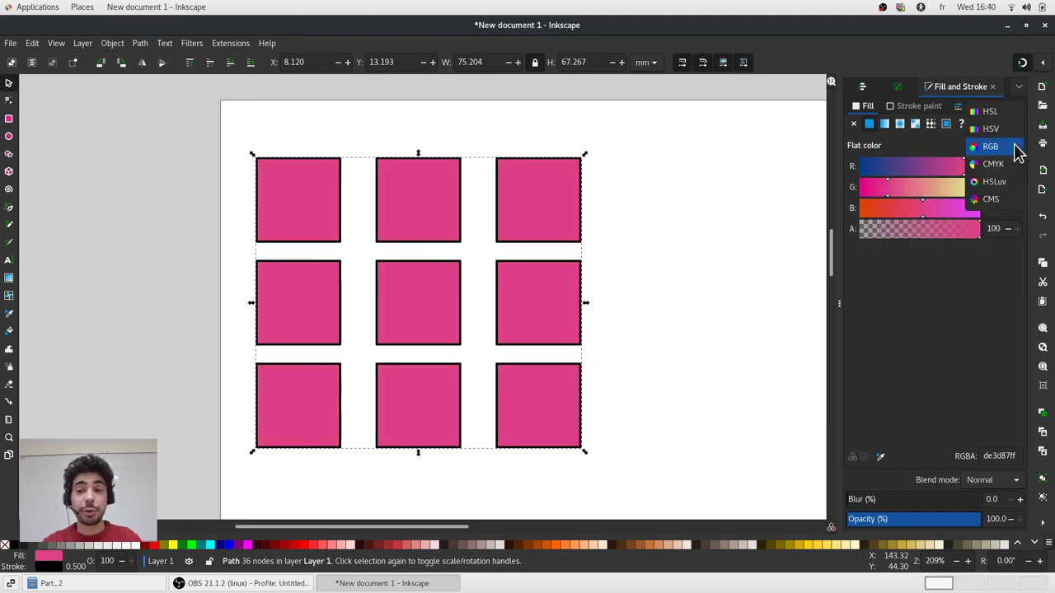
pyautogui.click(989, 111)
pyautogui.moveTo(966, 182); pyautogui.dragTo(935, 182)
pyautogui.moveTo(945, 229); pyautogui.dragTo(953, 229)
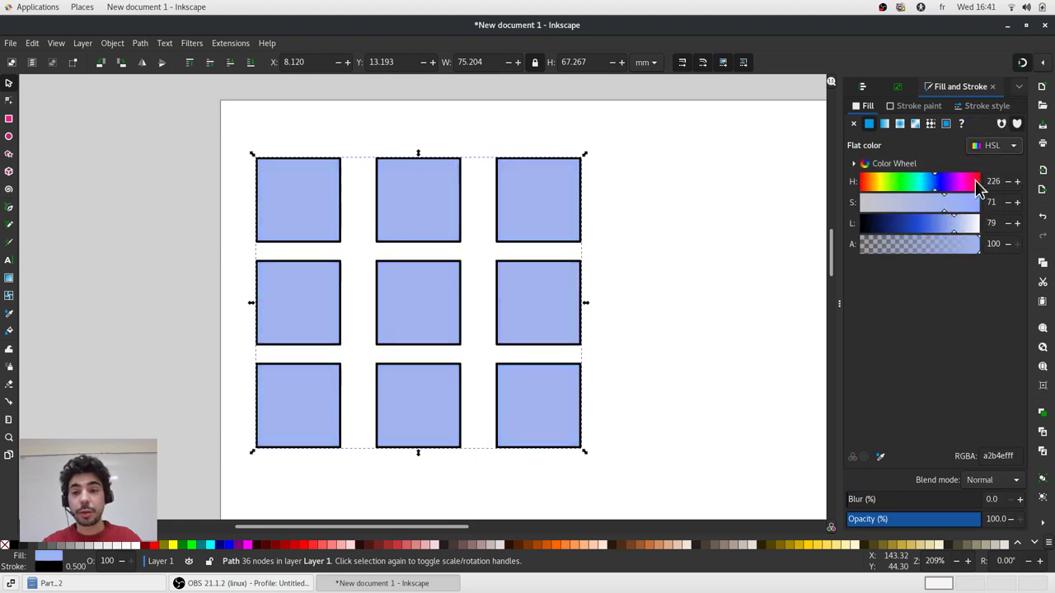
pyautogui.click(1007, 155)
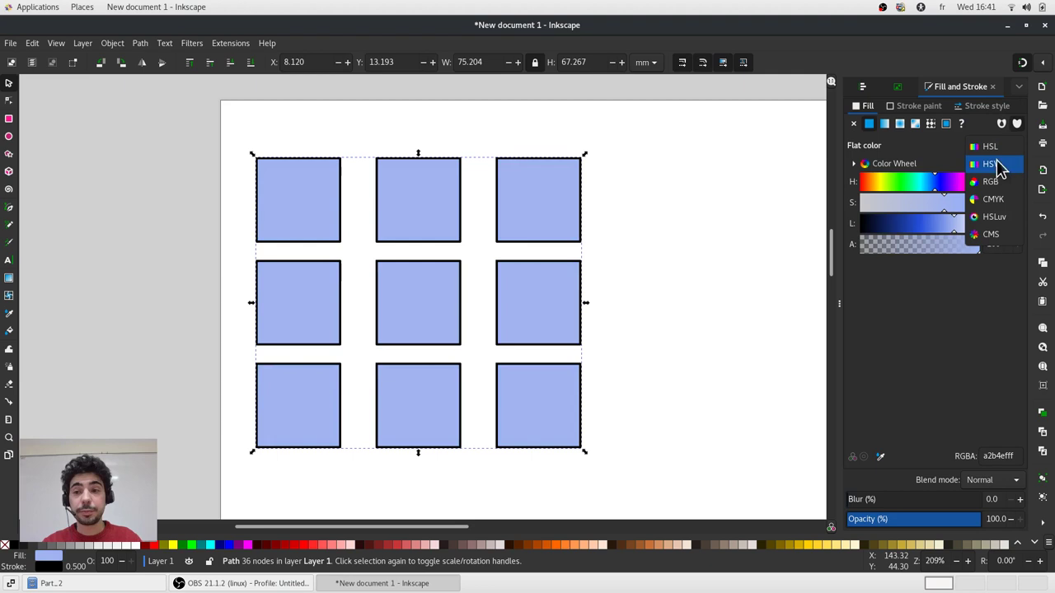
pyautogui.click(992, 182)
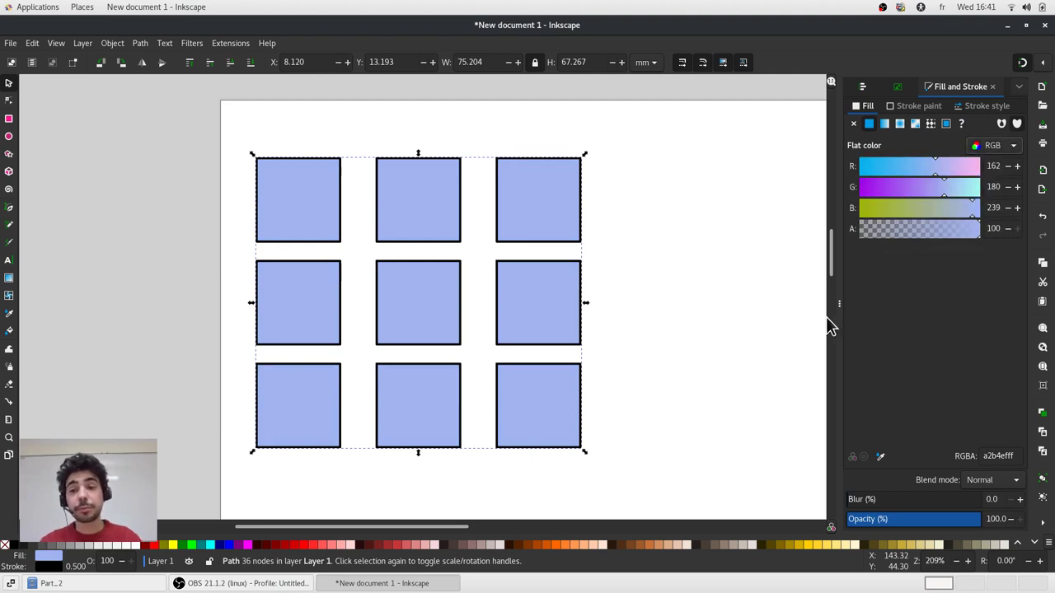
pyautogui.moveTo(968, 243); pyautogui.dragTo(993, 239)
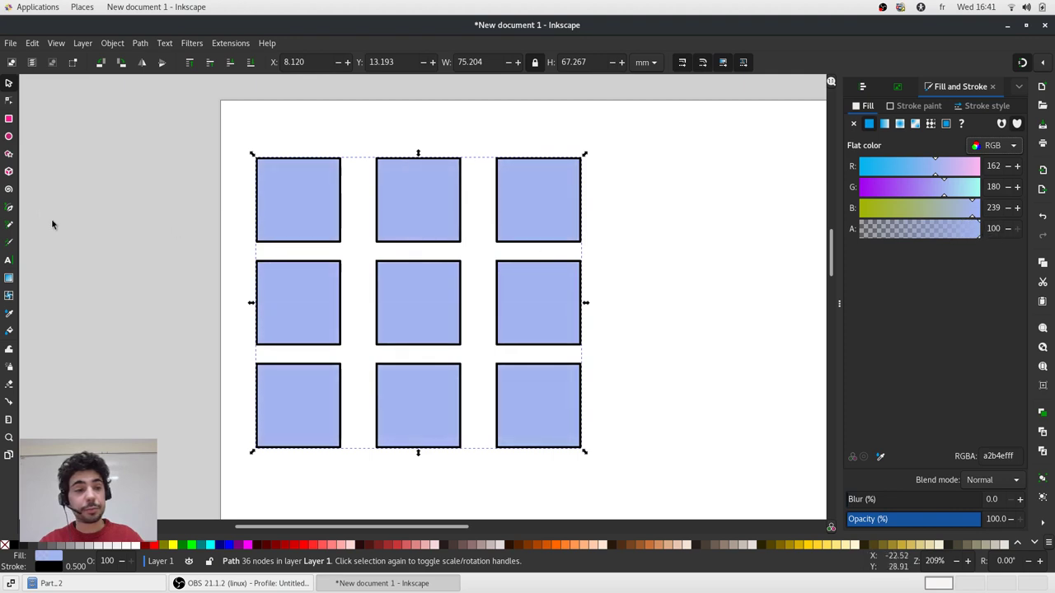
# Draw an aqua ellipse and place it behind the middle row between the centre and right squares.
pyautogui.click(9, 136)
pyautogui.moveTo(637, 332); pyautogui.dragTo(752, 259)
pyautogui.click(8, 82)
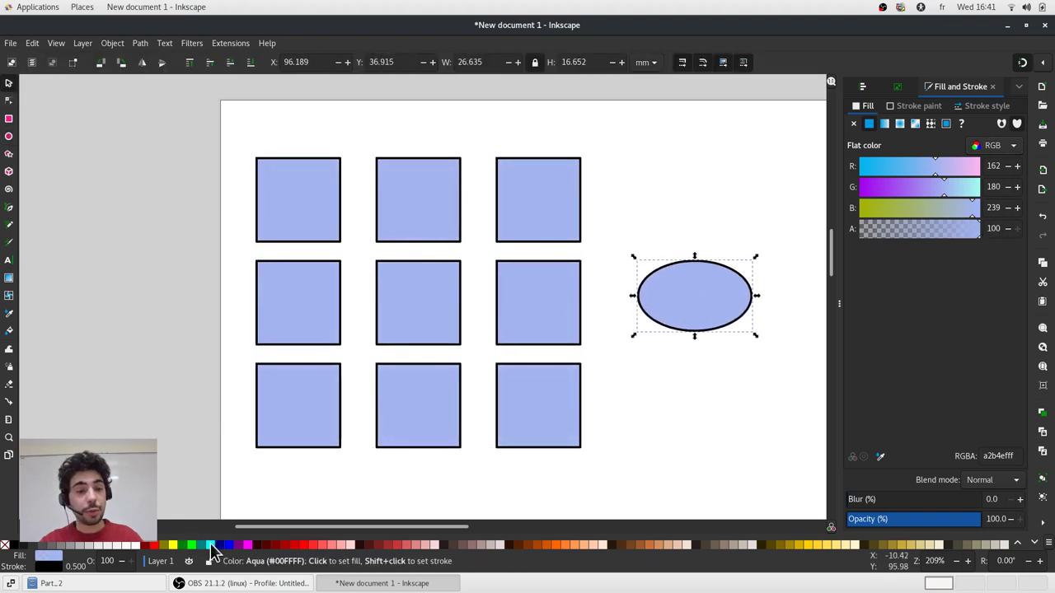
pyautogui.click(211, 546)
pyautogui.moveTo(681, 304); pyautogui.dragTo(452, 305)
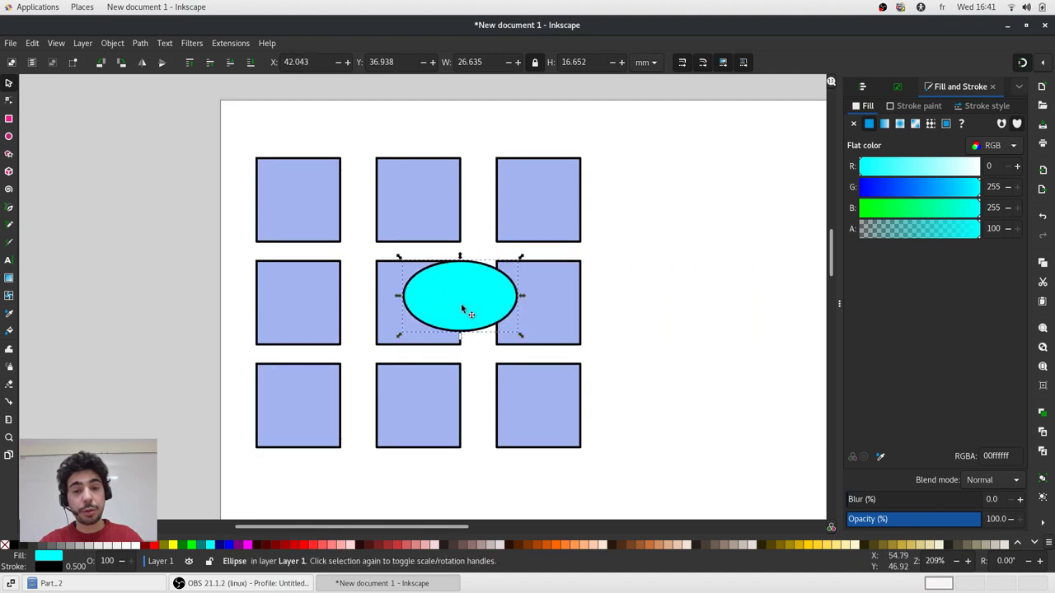
pyautogui.press('End')
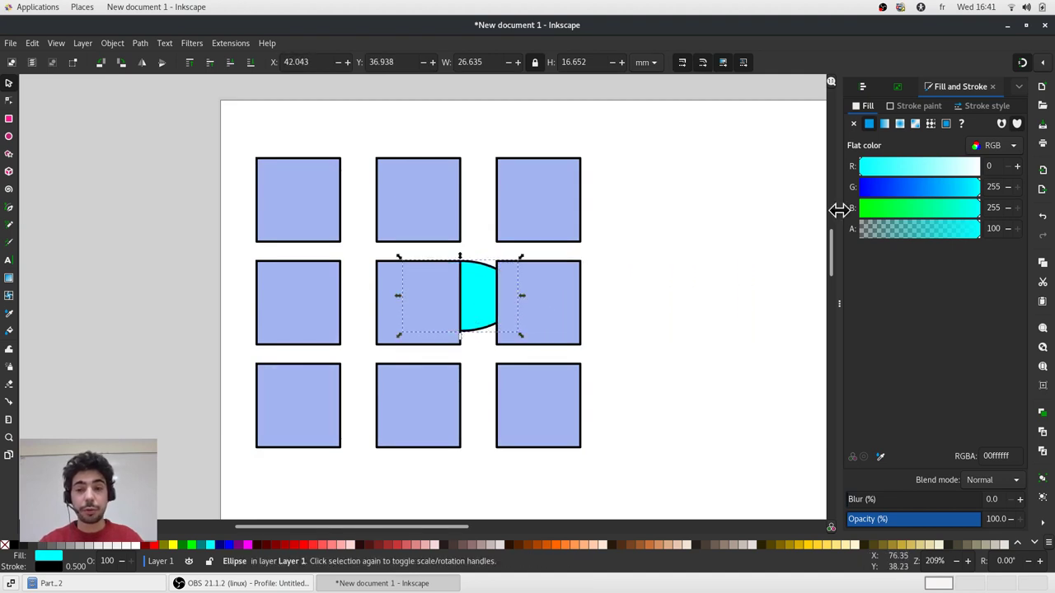
# Make the ellipse fill 54% alpha and lower the squares' opacity to about 70%.
pyautogui.moveTo(970, 233)
pyautogui.mouseDown()
pyautogui.moveTo(927, 241)
pyautogui.moveTo(985, 247)
pyautogui.moveTo(911, 244)
pyautogui.moveTo(988, 237)
pyautogui.moveTo(890, 243)
pyautogui.moveTo(989, 239)
pyautogui.mouseUp()
pyautogui.click(572, 317)
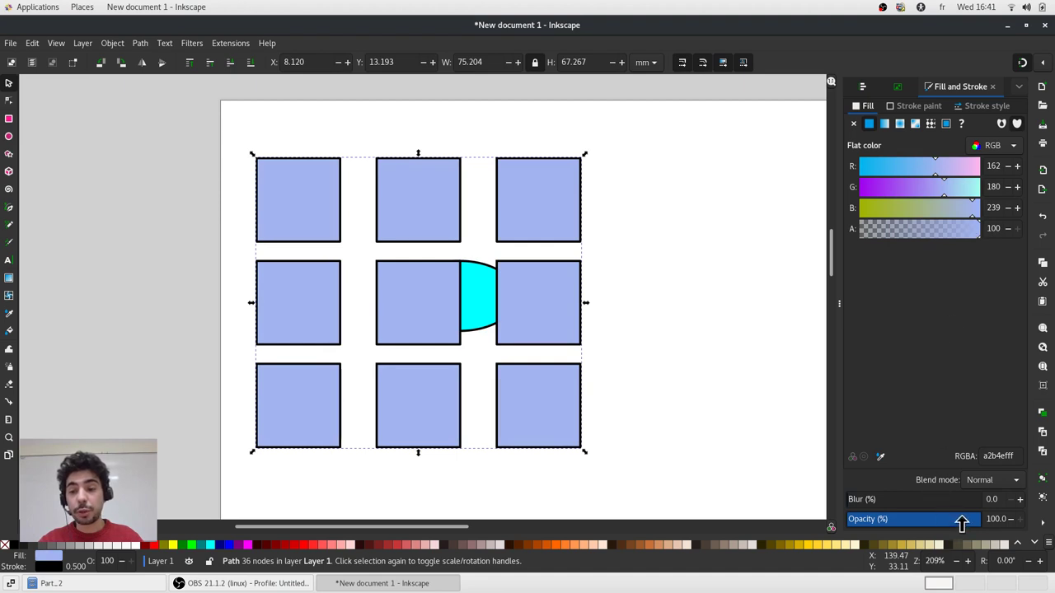
pyautogui.moveTo(961, 524); pyautogui.dragTo(984, 522)
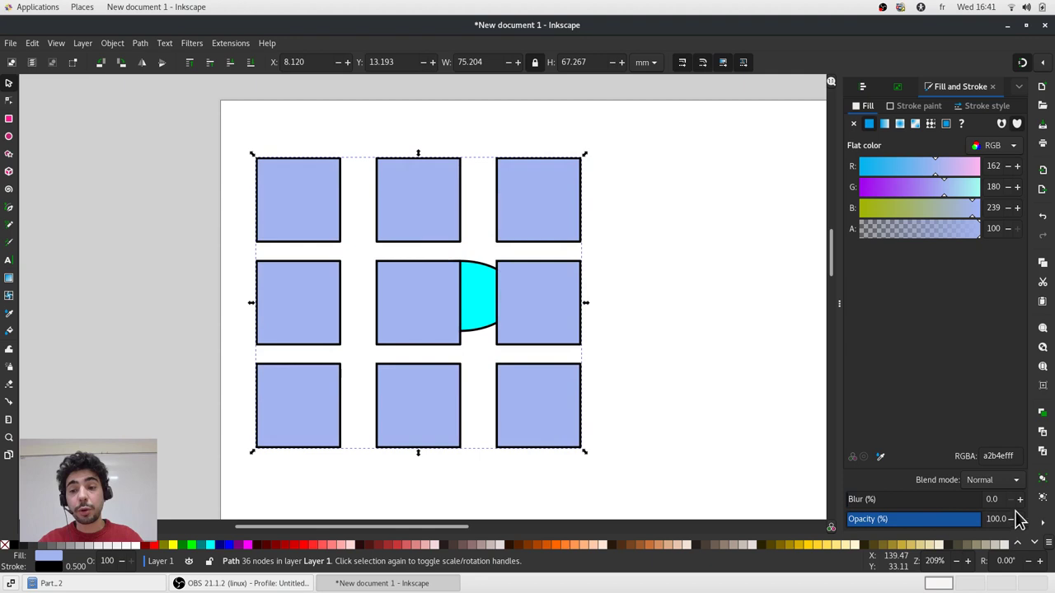
# Blur the squares in six increments, then reset the blur to 0 and deselect.
pyautogui.click(1020, 500)
pyautogui.click(1020, 500)
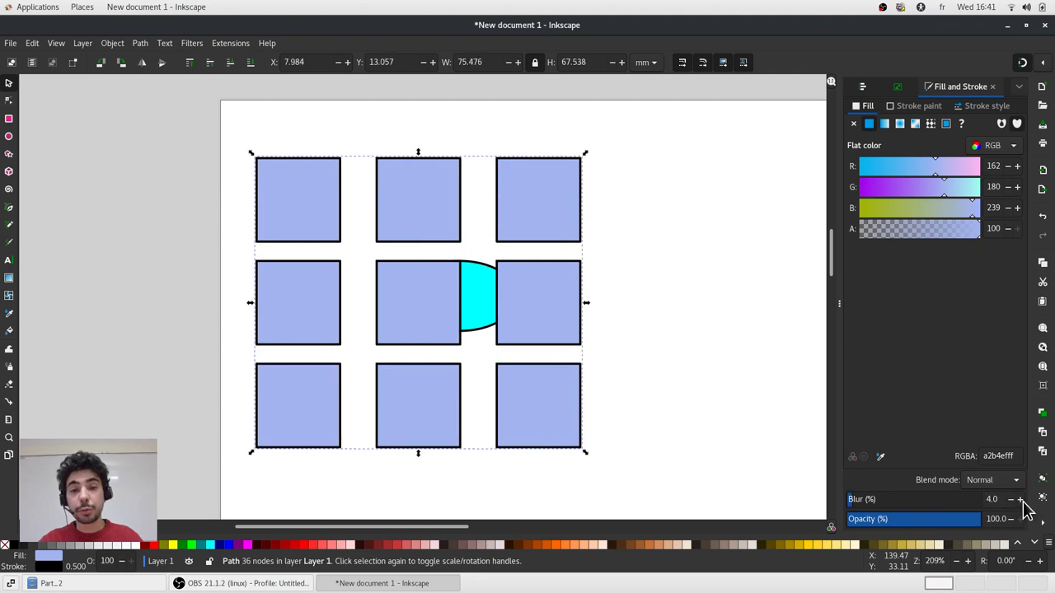
pyautogui.click(1020, 500)
pyautogui.click(1020, 500)
pyautogui.click(1021, 501)
pyautogui.click(1021, 500)
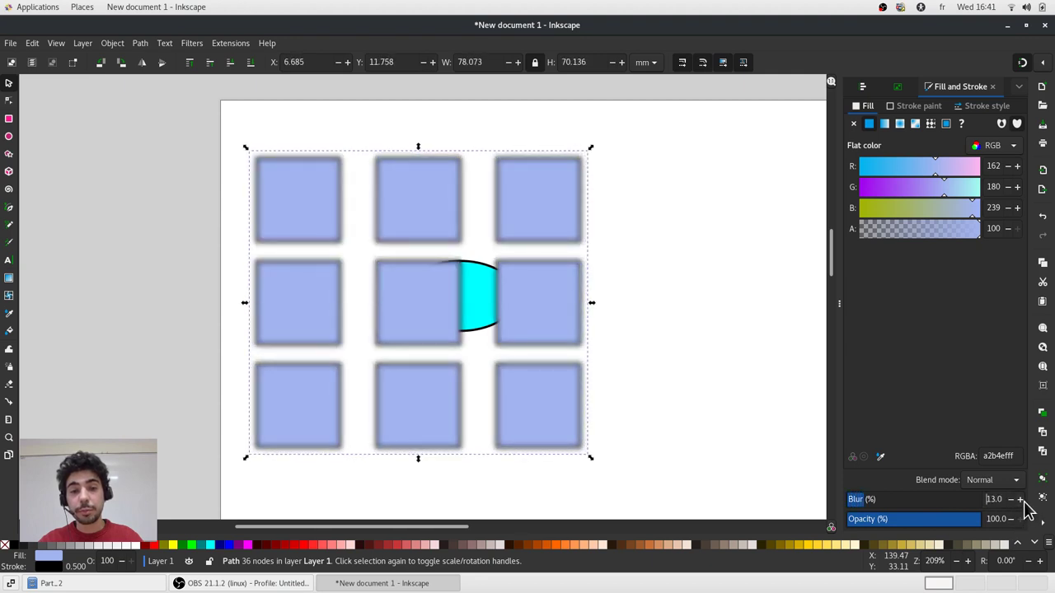
pyautogui.moveTo(865, 505); pyautogui.dragTo(841, 507)
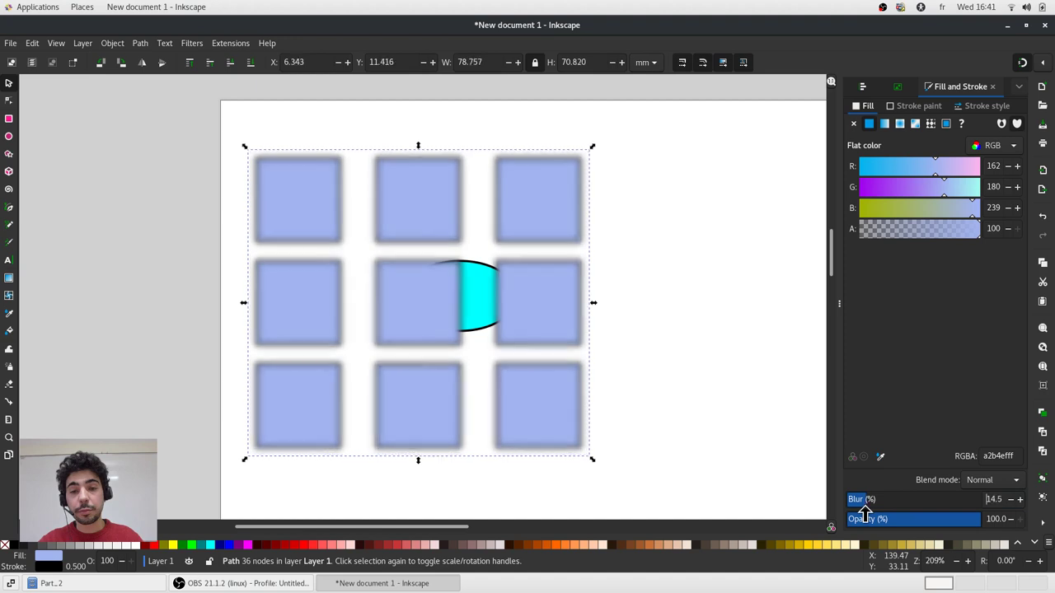
pyautogui.click(732, 400)
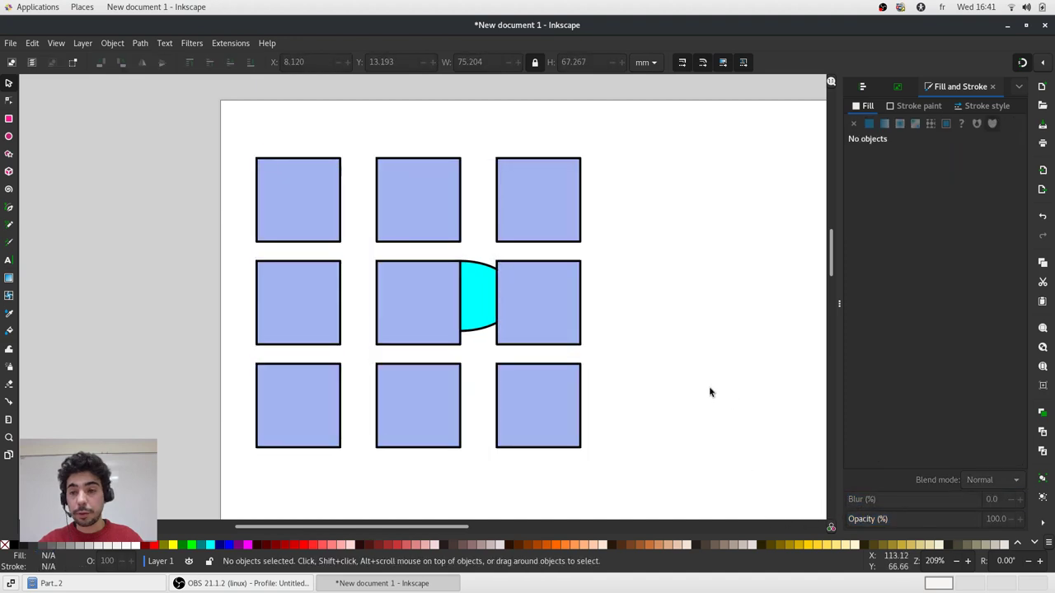
# Apply a linear gradient to the squares, with the first stop set to navy 2c2d96.
pyautogui.click(535, 195)
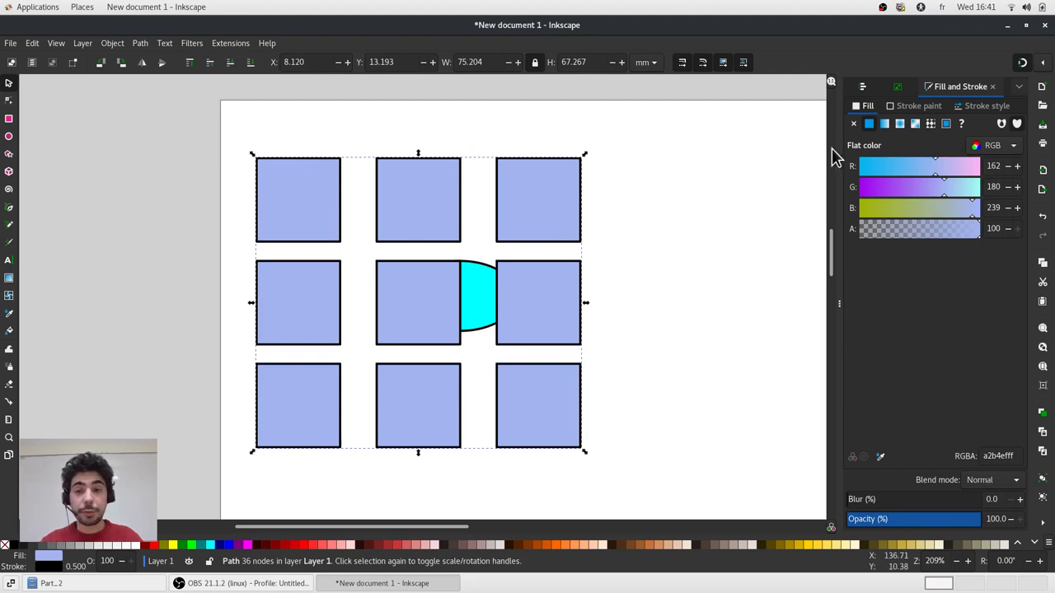
pyautogui.click(885, 125)
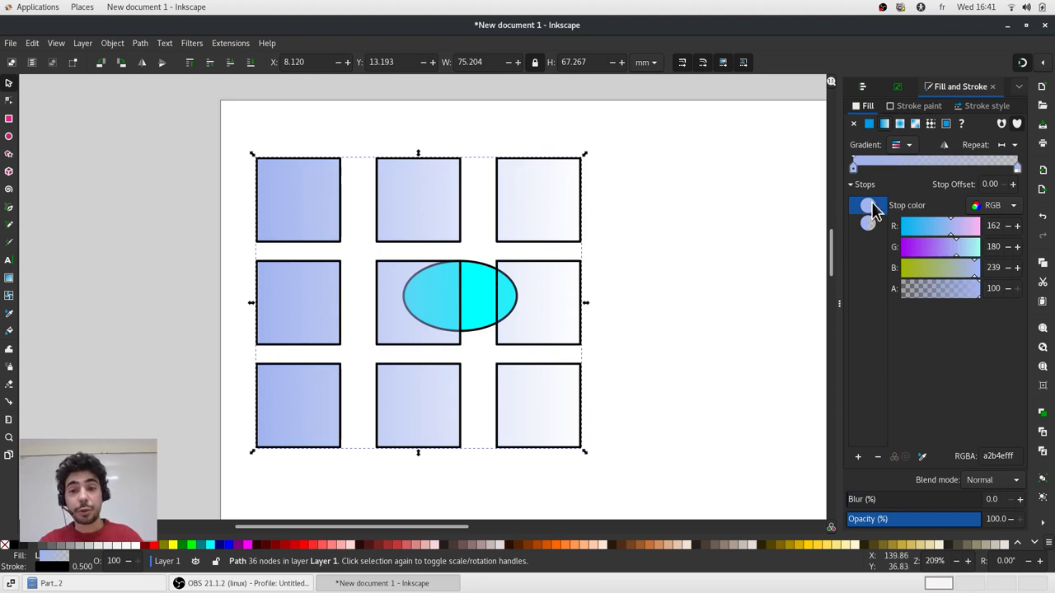
pyautogui.click(915, 227)
pyautogui.click(915, 245)
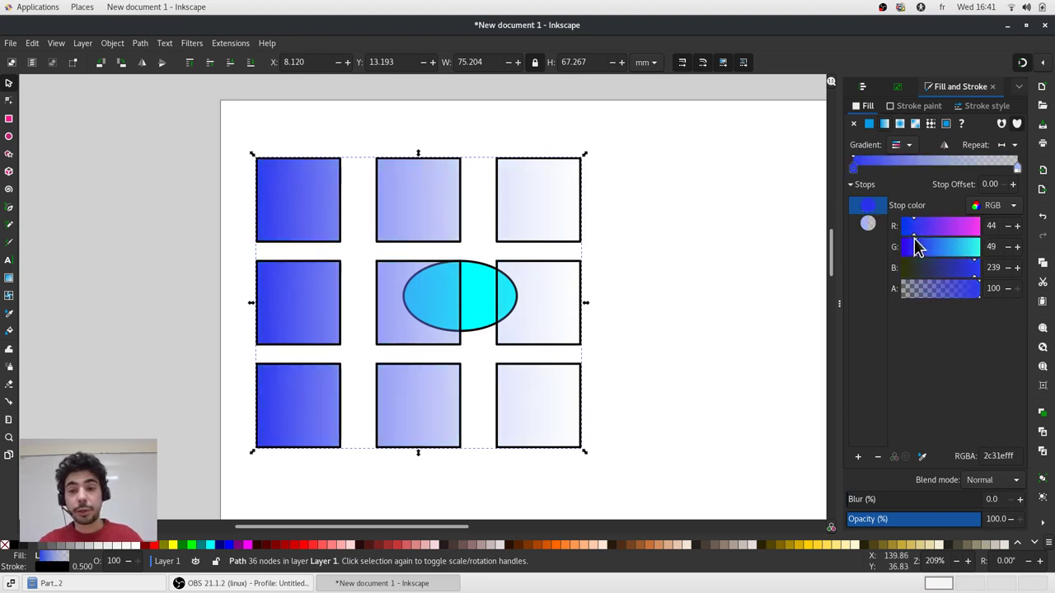
pyautogui.moveTo(944, 267); pyautogui.dragTo(949, 267)
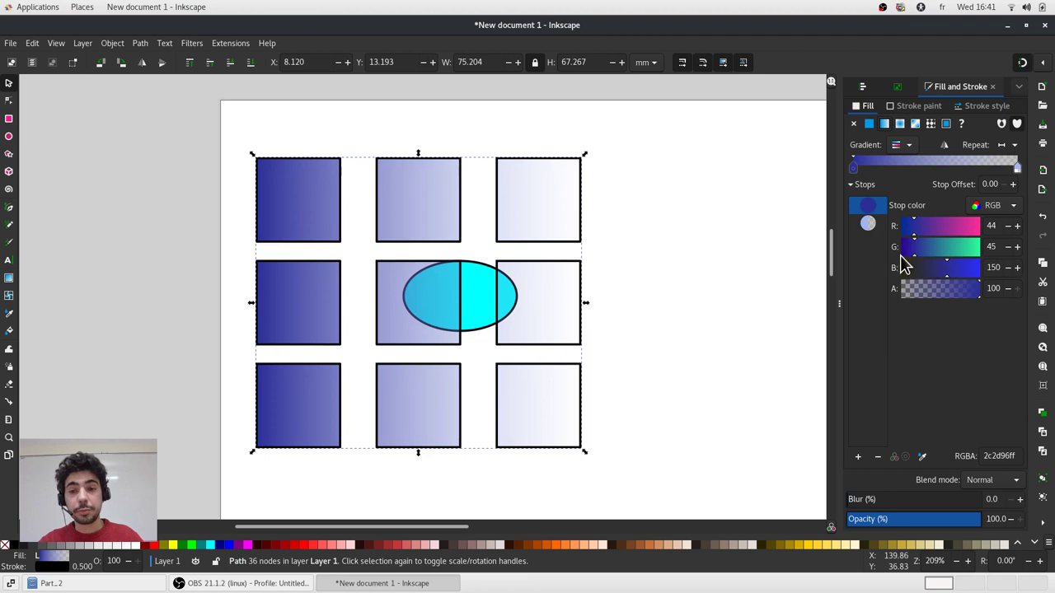
# Make the second gradient stop fully opaque bright blue 00b4ef.
pyautogui.click(869, 224)
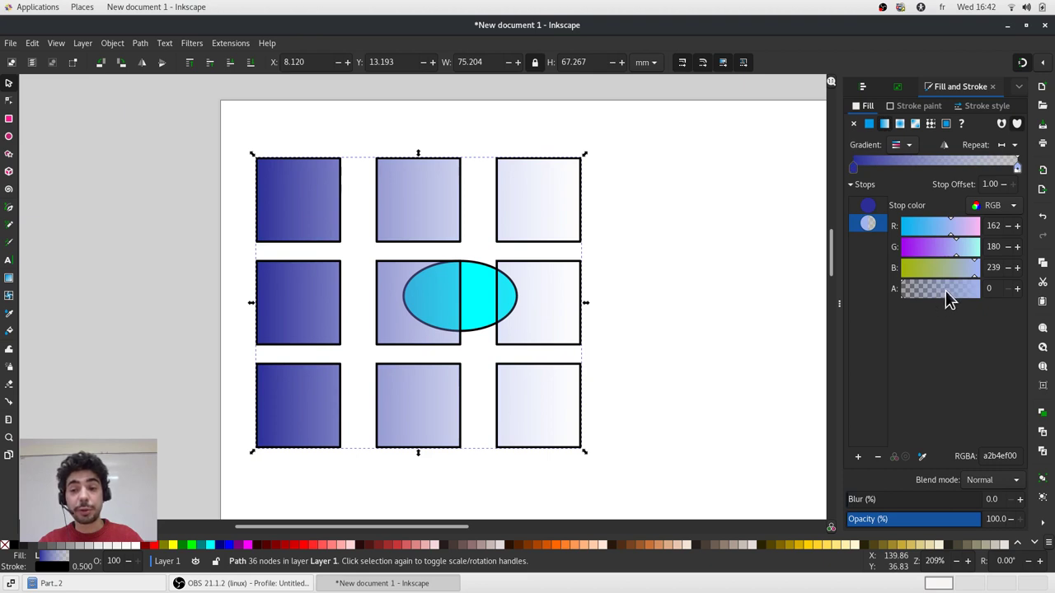
pyautogui.moveTo(946, 301); pyautogui.dragTo(1017, 302)
pyautogui.click(922, 227)
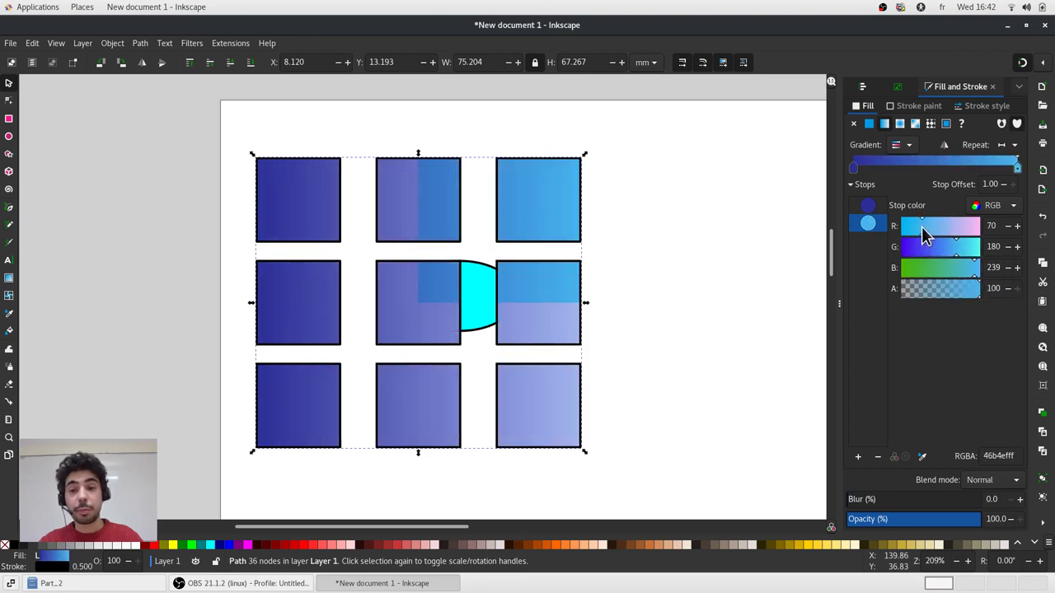
pyautogui.moveTo(922, 226); pyautogui.dragTo(887, 229)
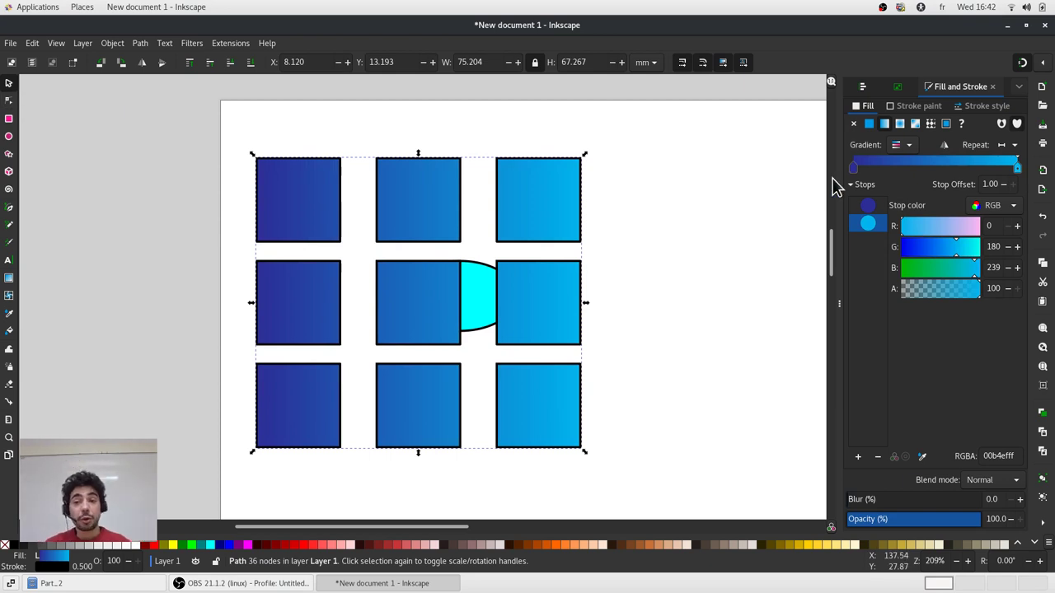
# Angle the gradient handles diagonally across the grid and reverse the gradient direction.
pyautogui.click(9, 99)
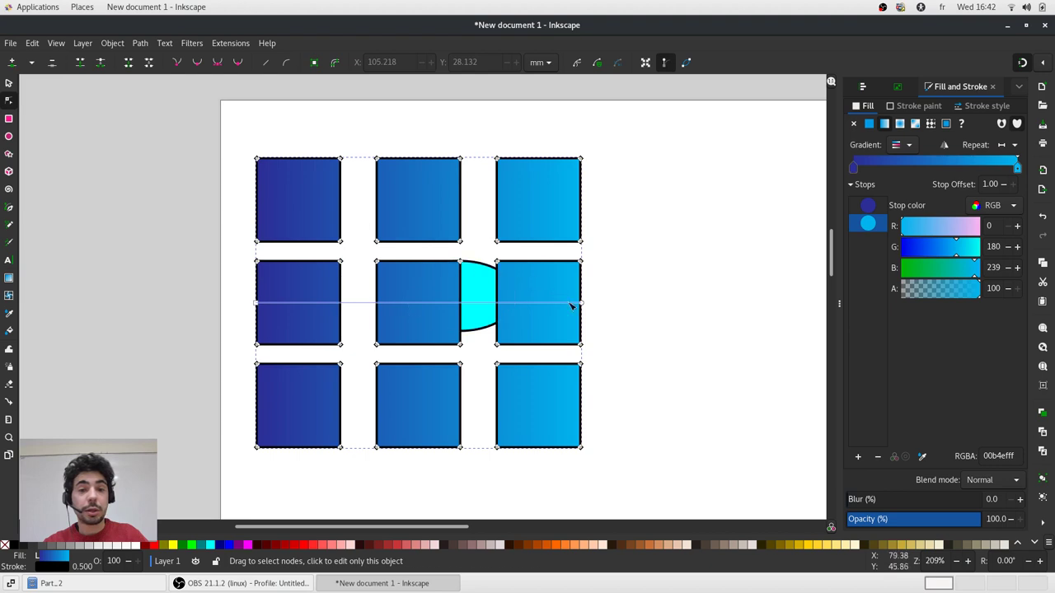
pyautogui.moveTo(581, 303); pyautogui.dragTo(534, 214)
pyautogui.moveTo(256, 304); pyautogui.dragTo(411, 314)
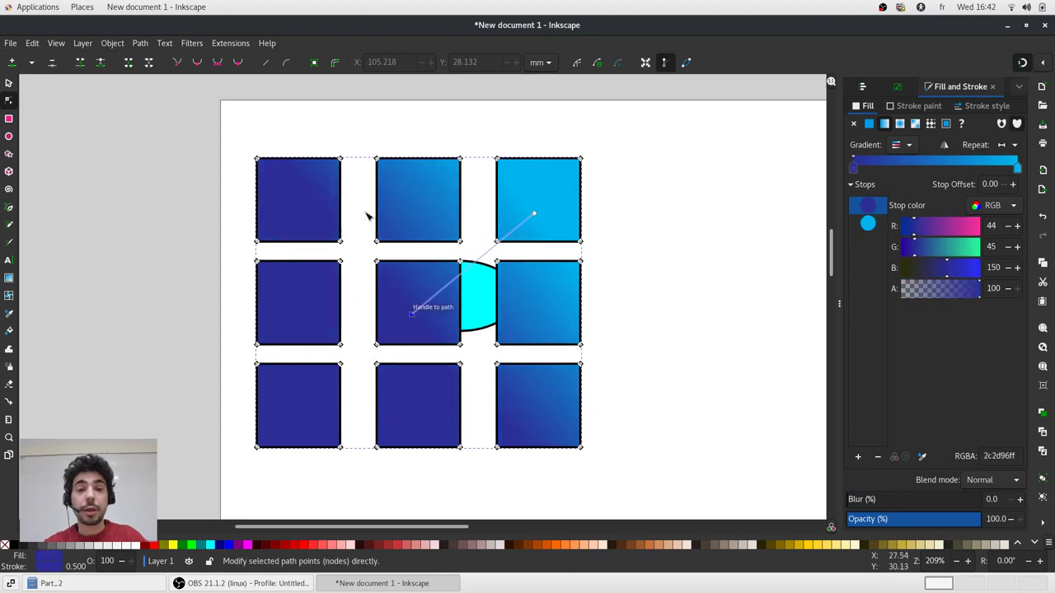
pyautogui.click(944, 146)
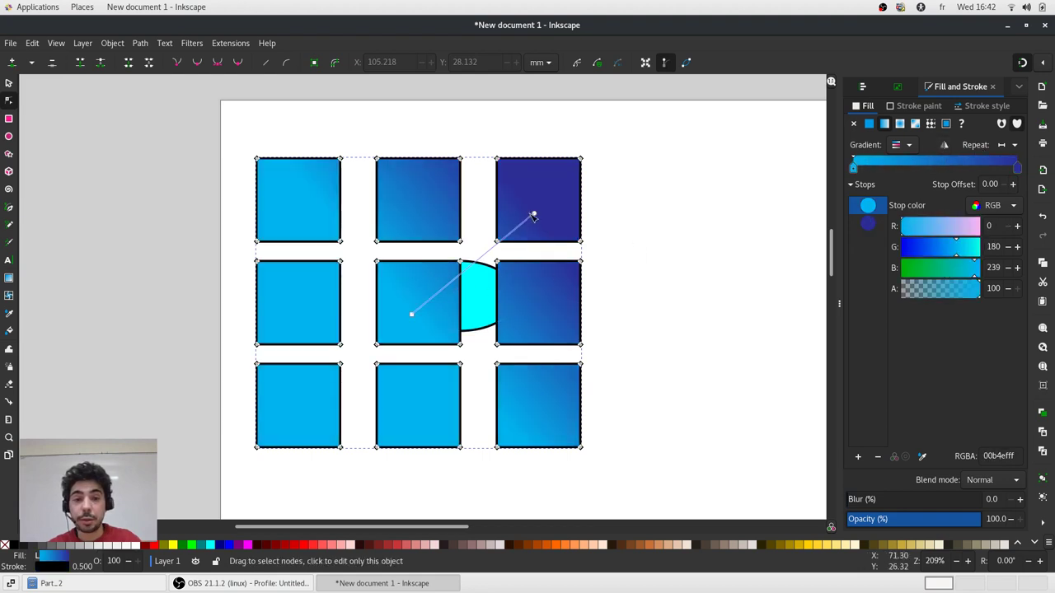
pyautogui.moveTo(534, 215); pyautogui.dragTo(460, 279)
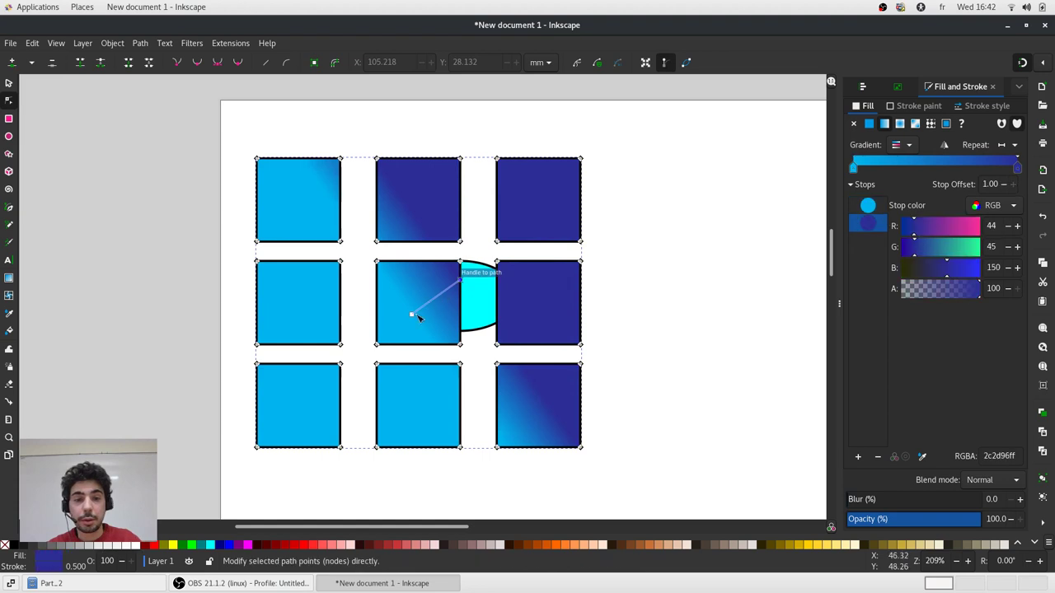
pyautogui.moveTo(412, 314); pyautogui.dragTo(340, 364)
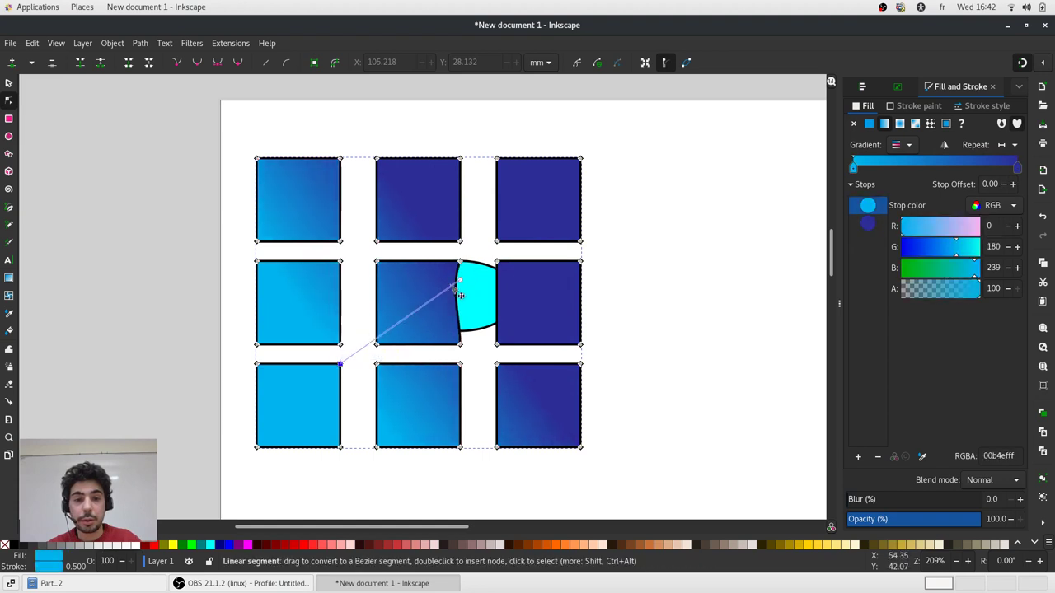
pyautogui.moveTo(460, 304)
pyautogui.mouseDown()
pyautogui.moveTo(433, 301)
pyautogui.moveTo(446, 296)
pyautogui.mouseUp()
pyautogui.hotkey('ctrl', 'z')
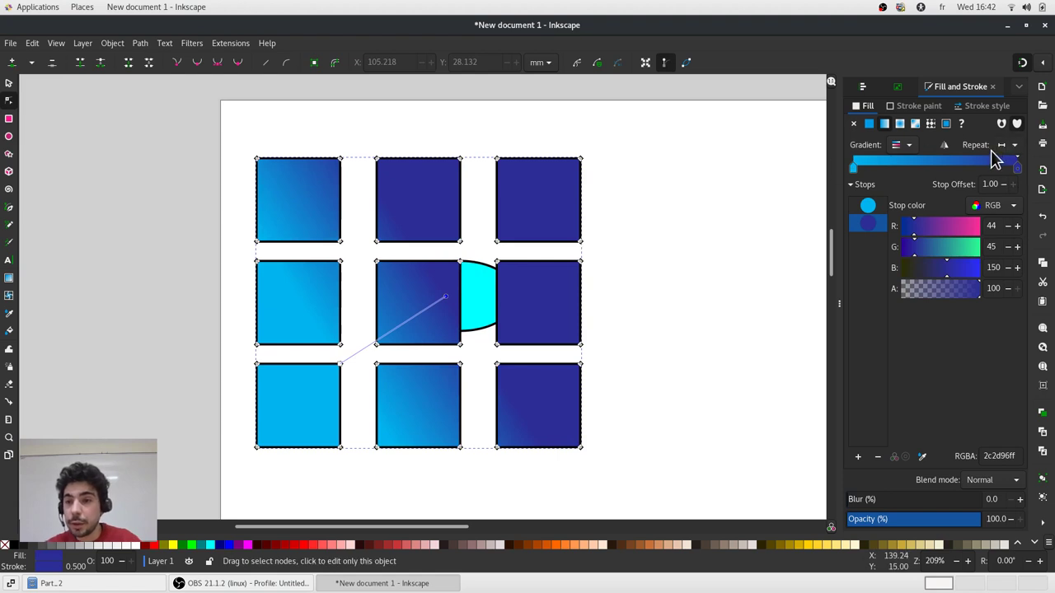
# Set gradient repeat to Reflected and stretch it from the bottom-left square to the upper right.
pyautogui.click(1011, 145)
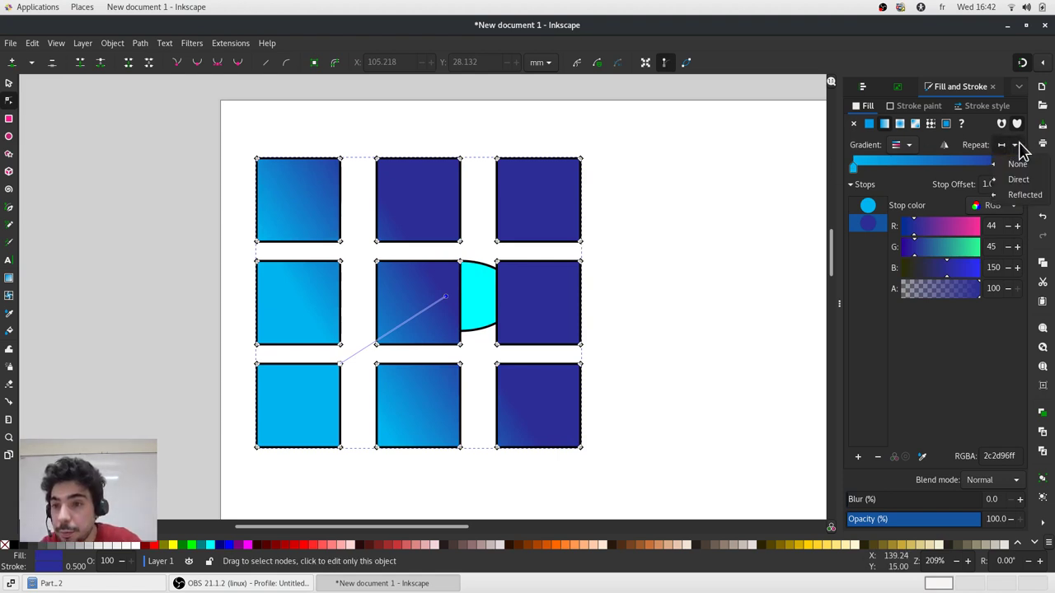
pyautogui.click(1021, 182)
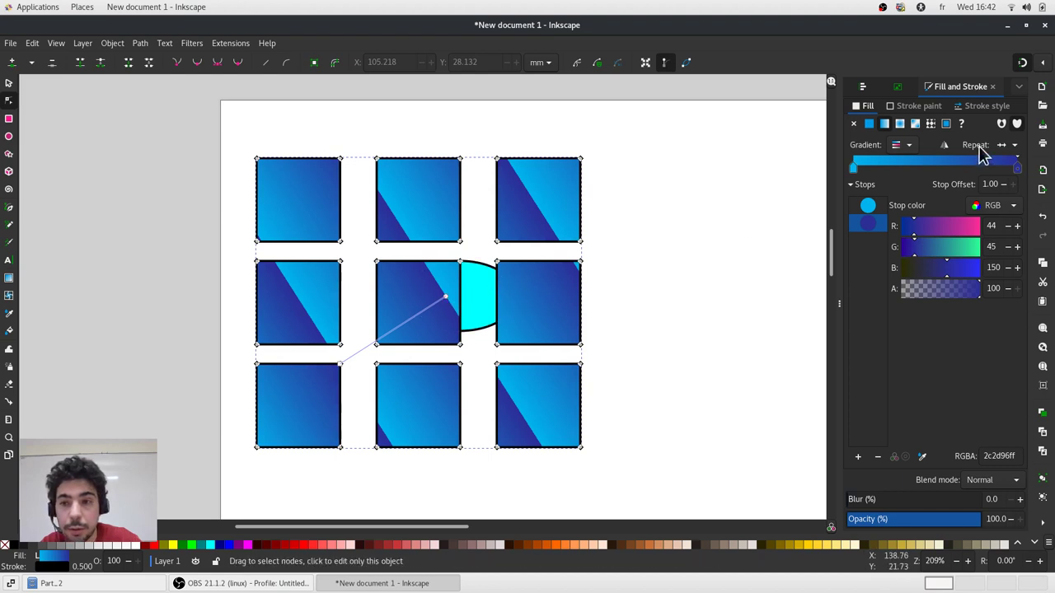
pyautogui.click(1015, 146)
pyautogui.click(1022, 195)
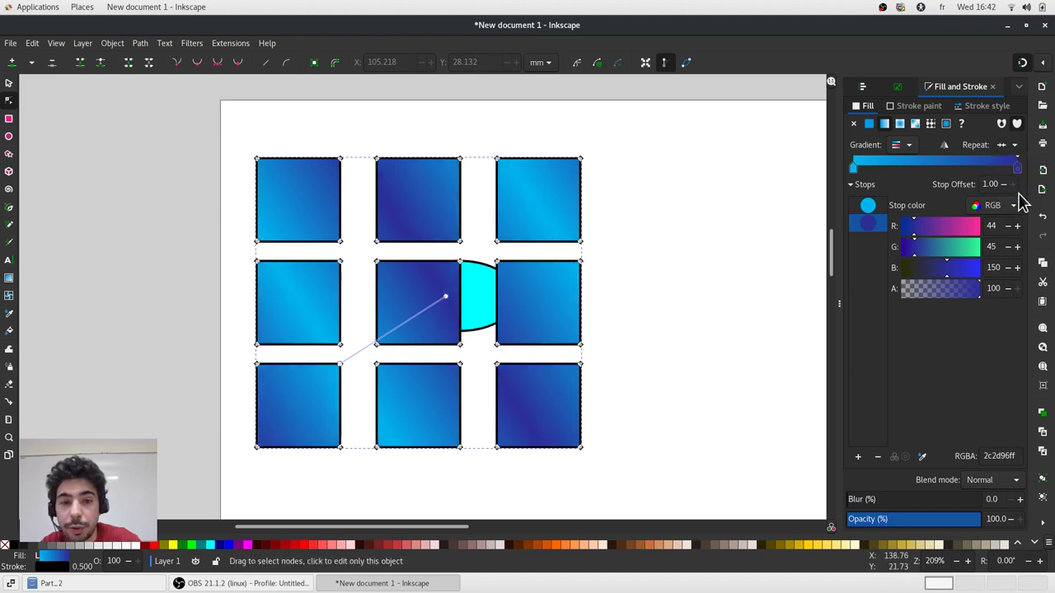
pyautogui.moveTo(446, 298); pyautogui.dragTo(524, 242)
pyautogui.moveTo(342, 364); pyautogui.dragTo(286, 407)
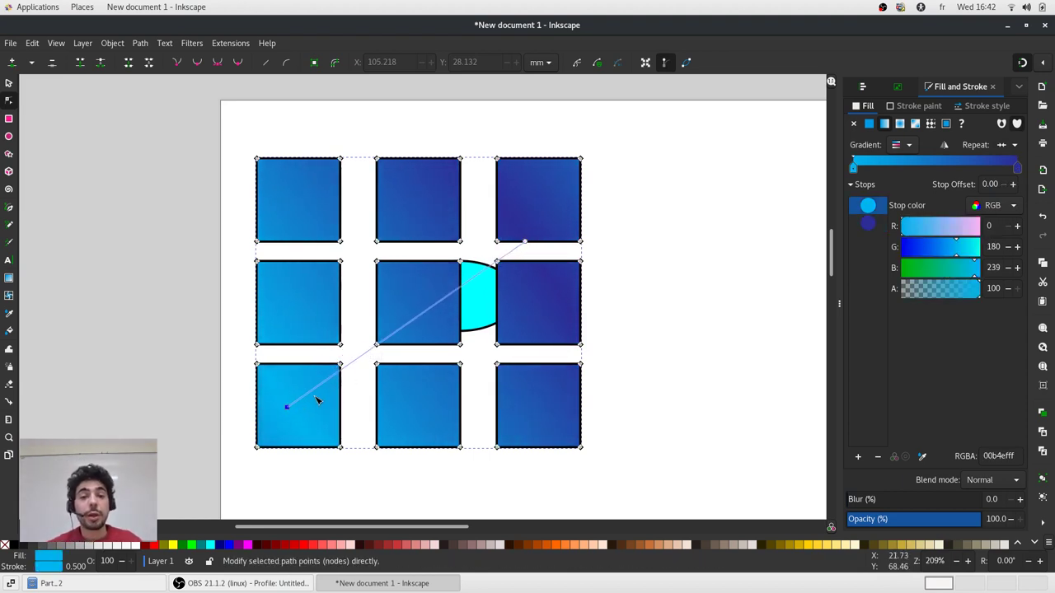
# Switch to a radial gradient and centre its handles on the middle square.
pyautogui.click(902, 123)
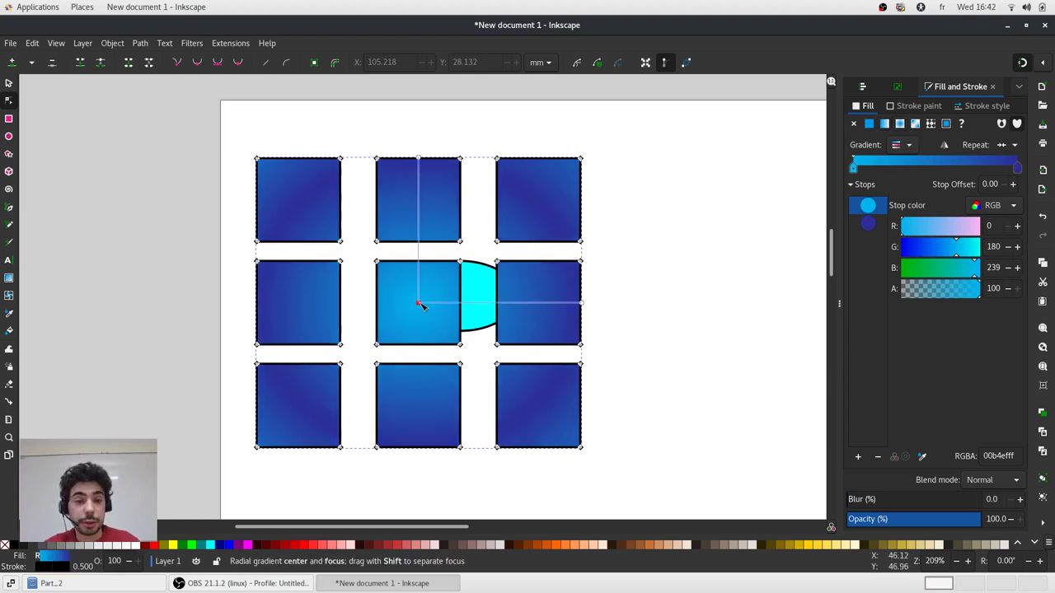
pyautogui.moveTo(427, 311)
pyautogui.mouseDown()
pyautogui.moveTo(460, 326)
pyautogui.moveTo(528, 290)
pyautogui.moveTo(532, 259)
pyautogui.mouseUp()
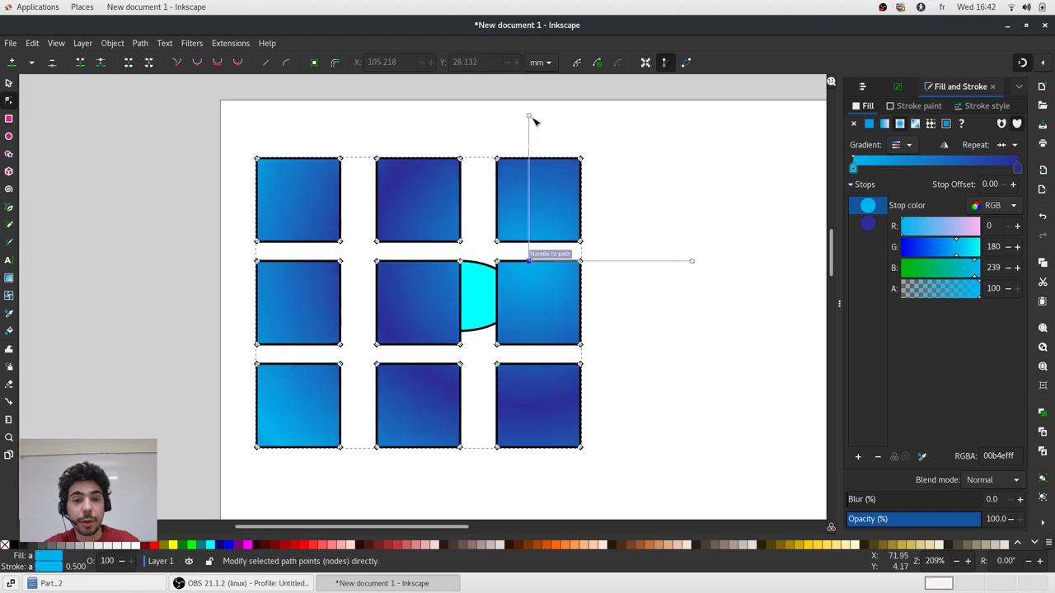
pyautogui.moveTo(533, 115)
pyautogui.mouseDown()
pyautogui.moveTo(429, 148)
pyautogui.moveTo(390, 193)
pyautogui.moveTo(325, 175)
pyautogui.moveTo(299, 141)
pyautogui.mouseUp()
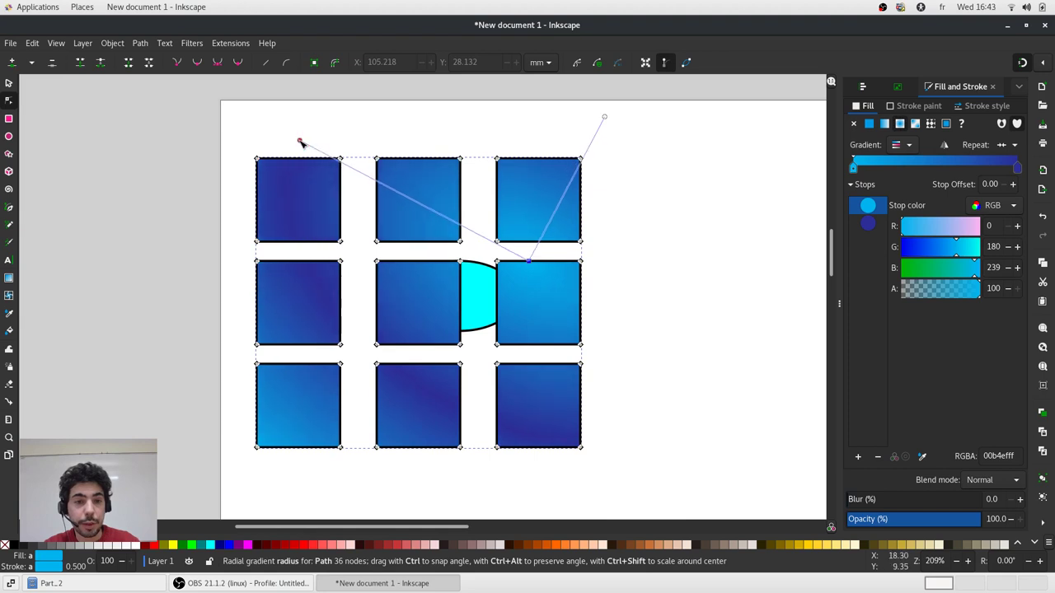
pyautogui.moveTo(532, 264); pyautogui.dragTo(472, 304)
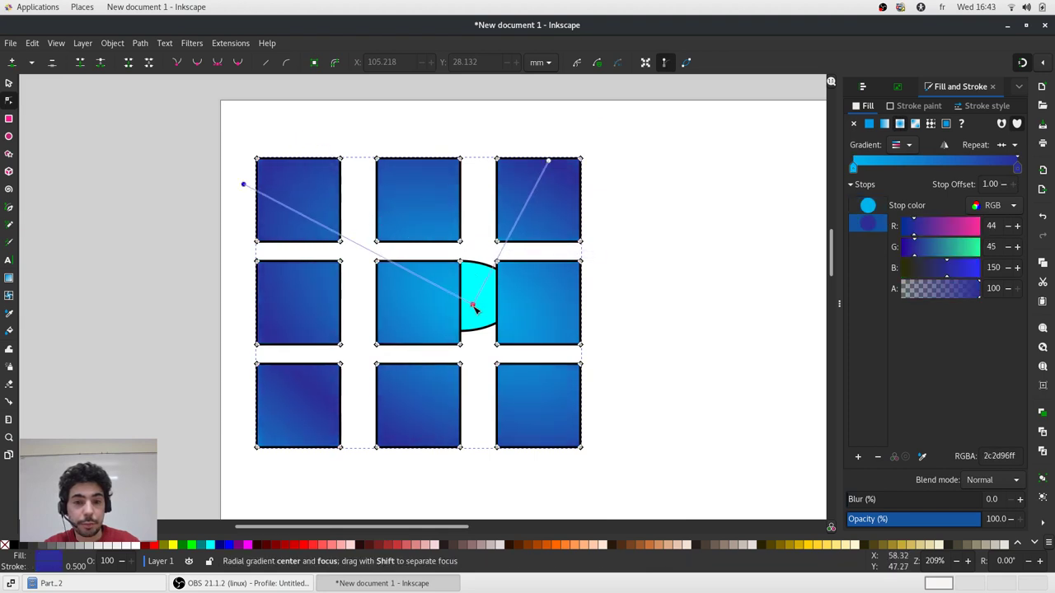
# Set the radial gradient's repeat to None, then reselect the squares.
pyautogui.press('s')
pyautogui.click(655, 261)
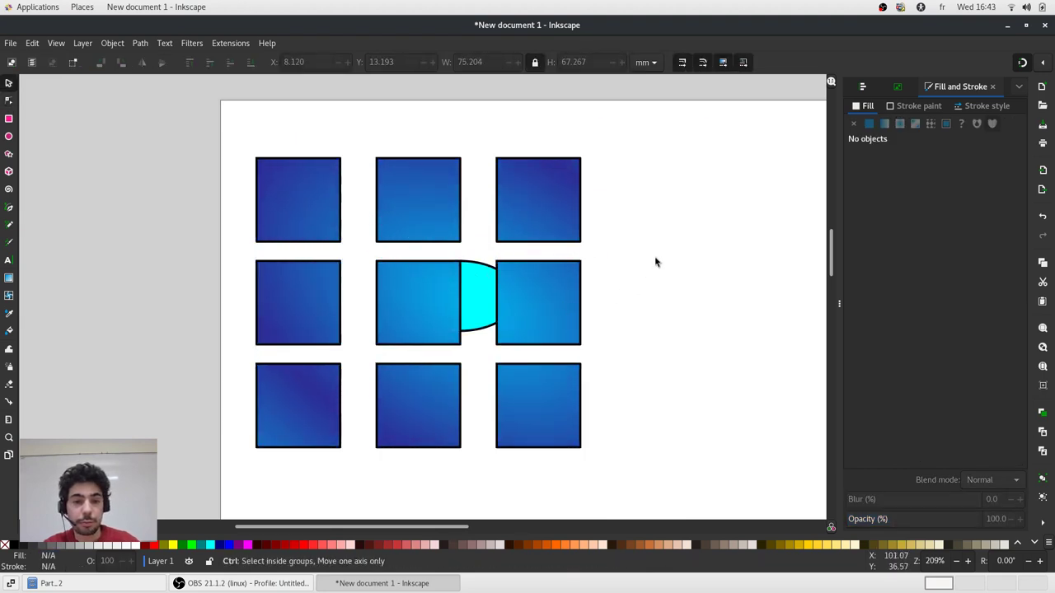
pyautogui.keyDown('ctrl'); pyautogui.scroll(-1, 651, 263); pyautogui.keyUp('ctrl')
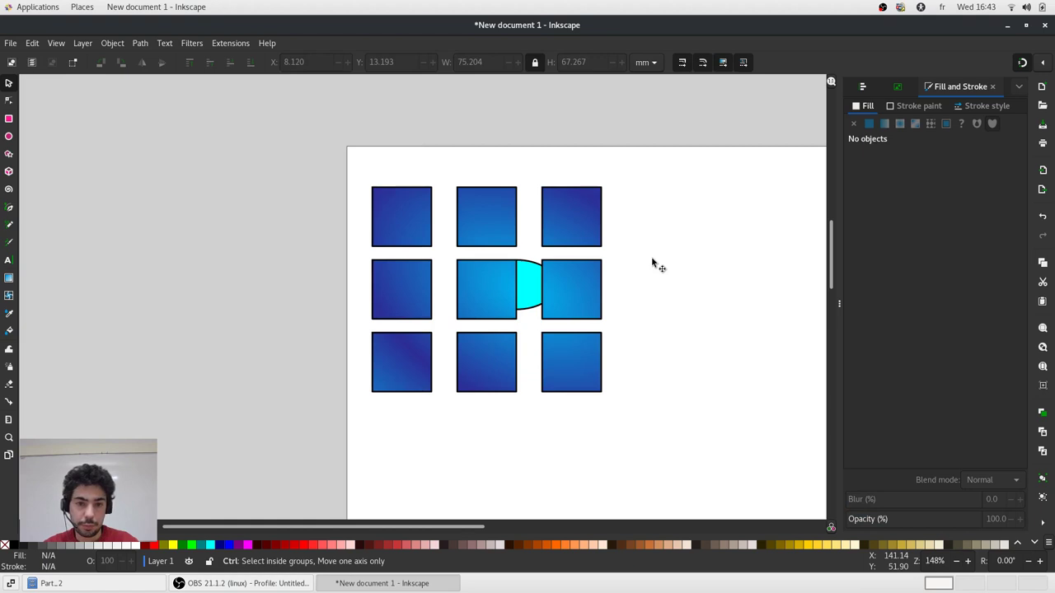
pyautogui.scroll(1, 654, 263)
pyautogui.click(544, 215)
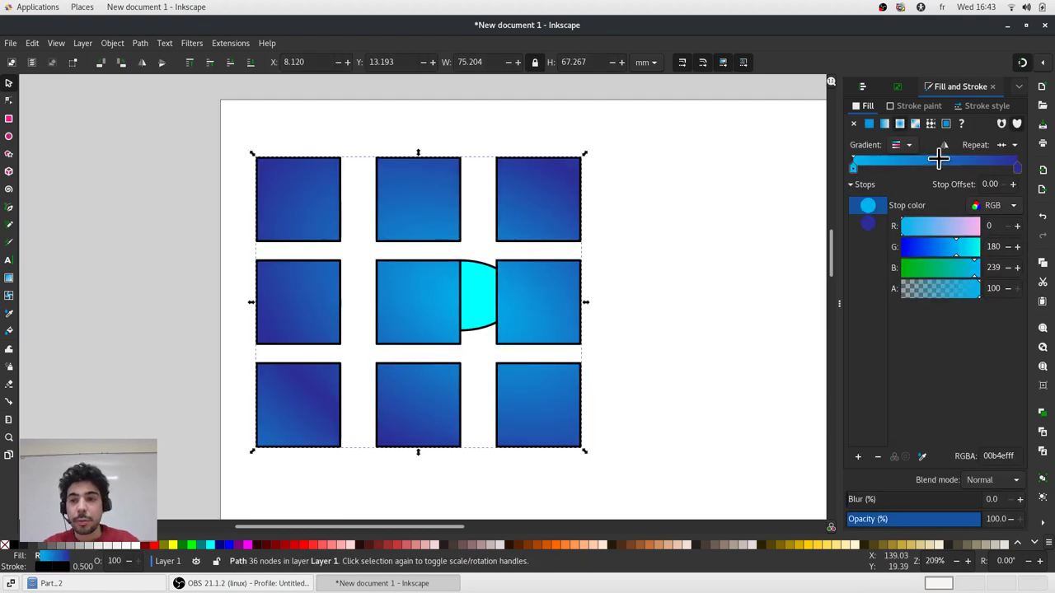
pyautogui.click(1012, 143)
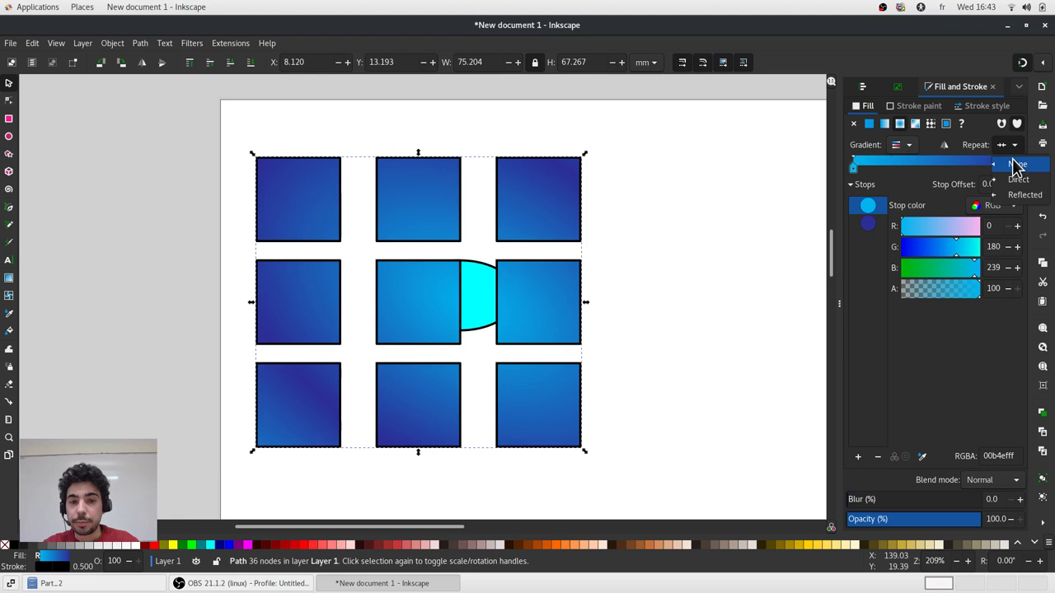
pyautogui.click(1018, 179)
pyautogui.click(676, 237)
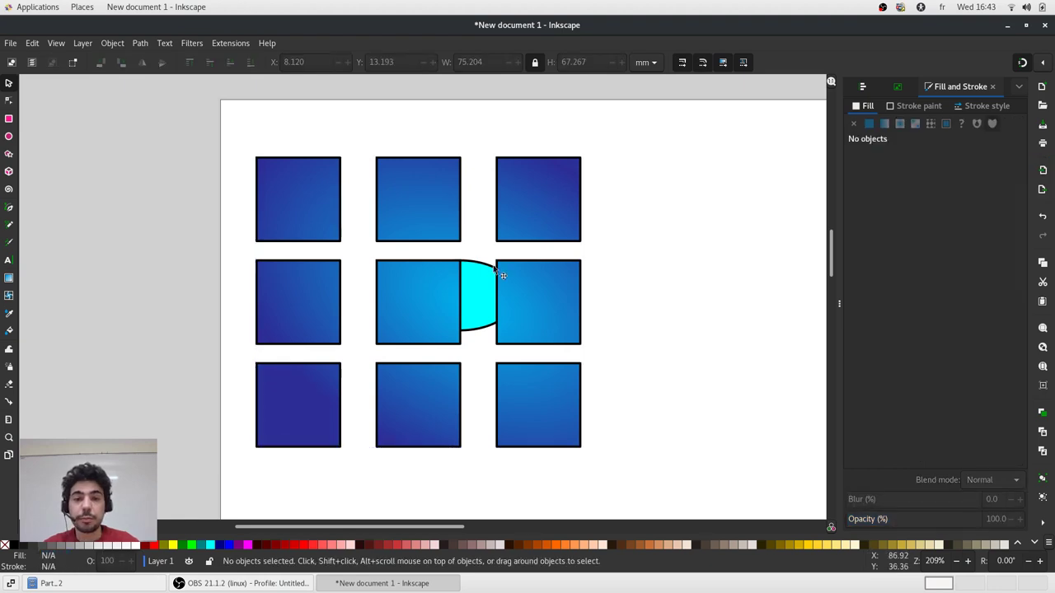
pyautogui.click(423, 218)
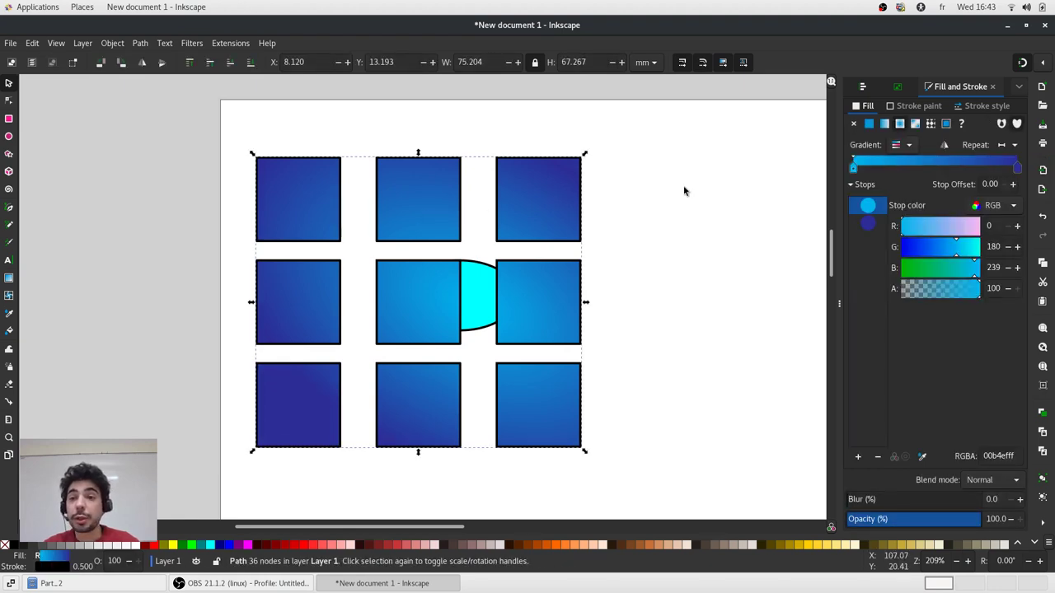
# Fill the squares with the Stripes 1:1 pattern and rotate the stripes diagonally.
pyautogui.click(931, 124)
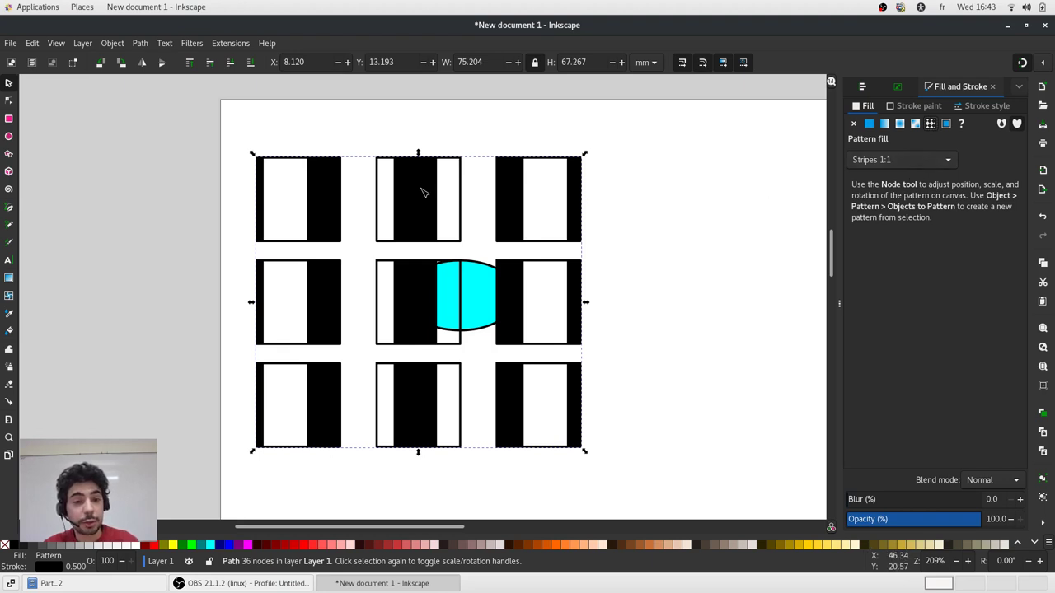
pyautogui.press('n')
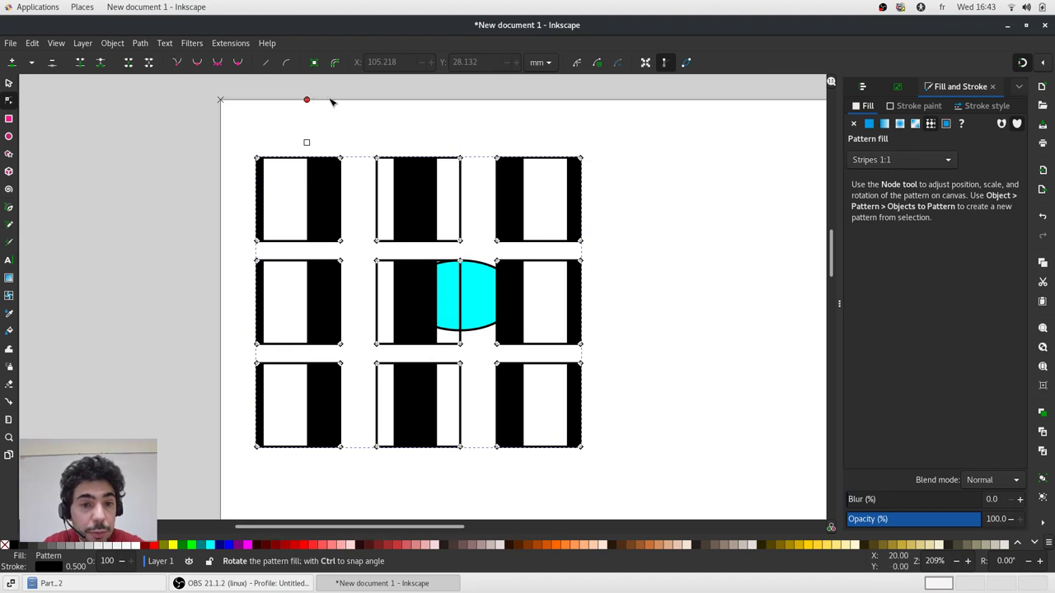
pyautogui.moveTo(332, 100); pyautogui.dragTo(239, 136)
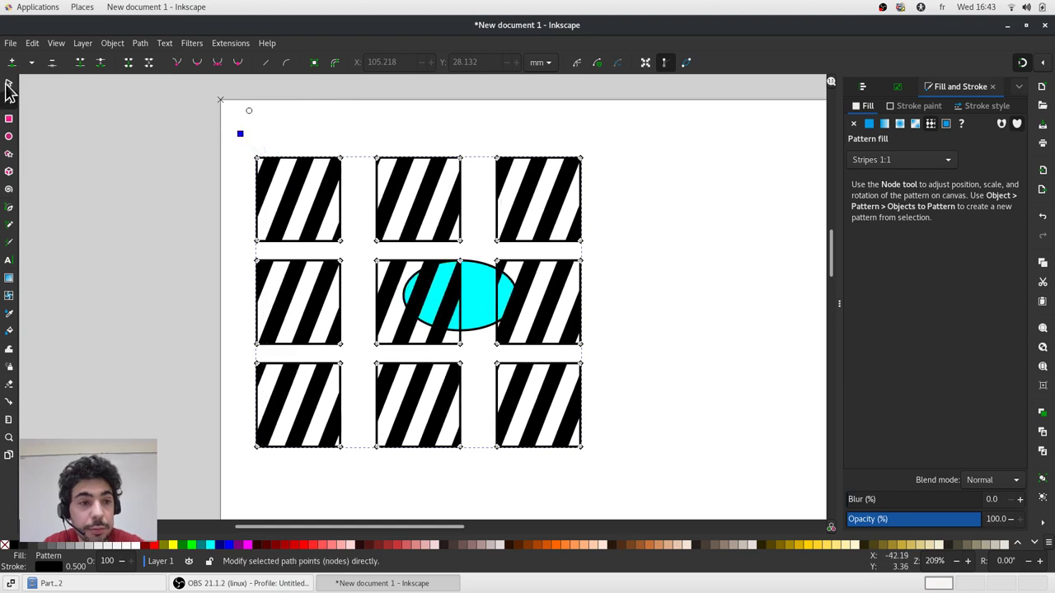
pyautogui.click(8, 83)
pyautogui.keyDown('ctrl'); pyautogui.scroll(-2, 346, 238); pyautogui.keyUp('ctrl')
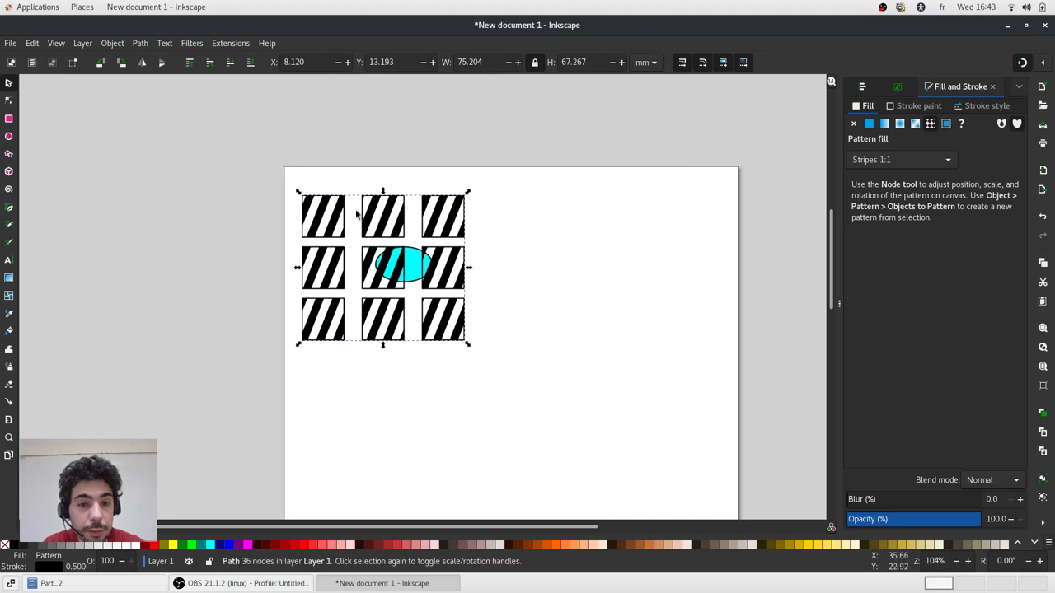
# Duplicate the striped tile grid and place the copy to the right of the original.
pyautogui.press('ctrl')
pyautogui.keyDown('ctrl'); pyautogui.scroll(-2, 344, 188); pyautogui.keyUp('ctrl')
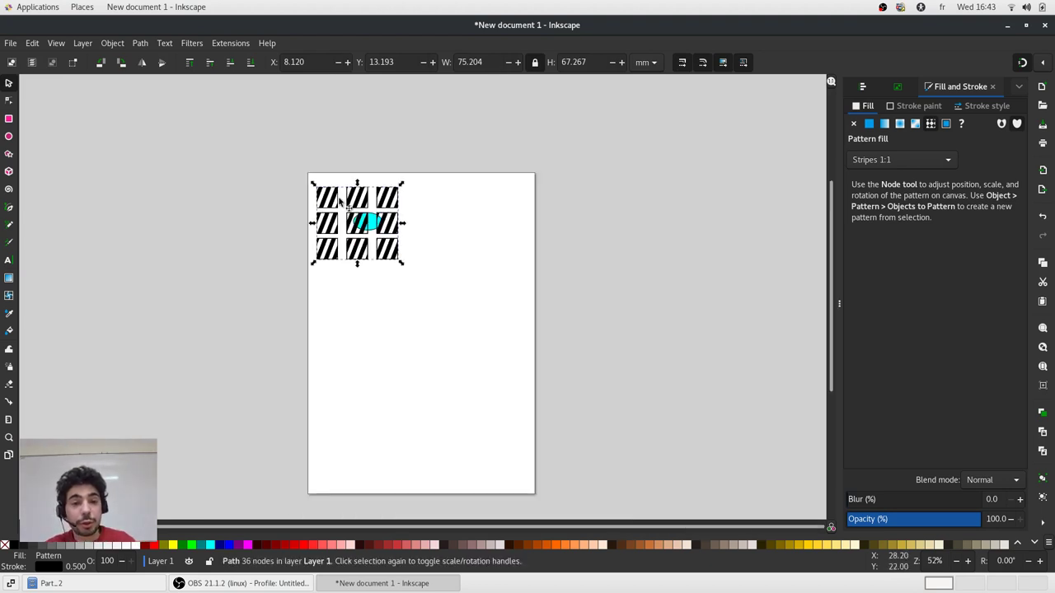
pyautogui.hotkey('ctrl', 'd')
pyautogui.moveTo(385, 207); pyautogui.dragTo(491, 208)
pyautogui.keyDown('ctrl'); pyautogui.scroll(2, 492, 208); pyautogui.keyUp('ctrl')
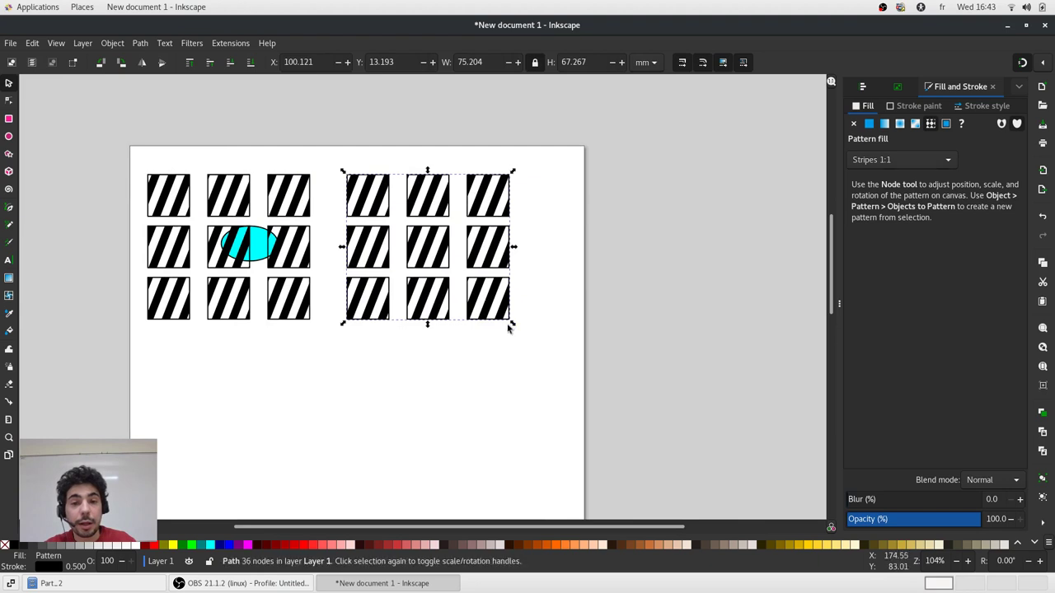
pyautogui.moveTo(513, 323); pyautogui.dragTo(509, 367)
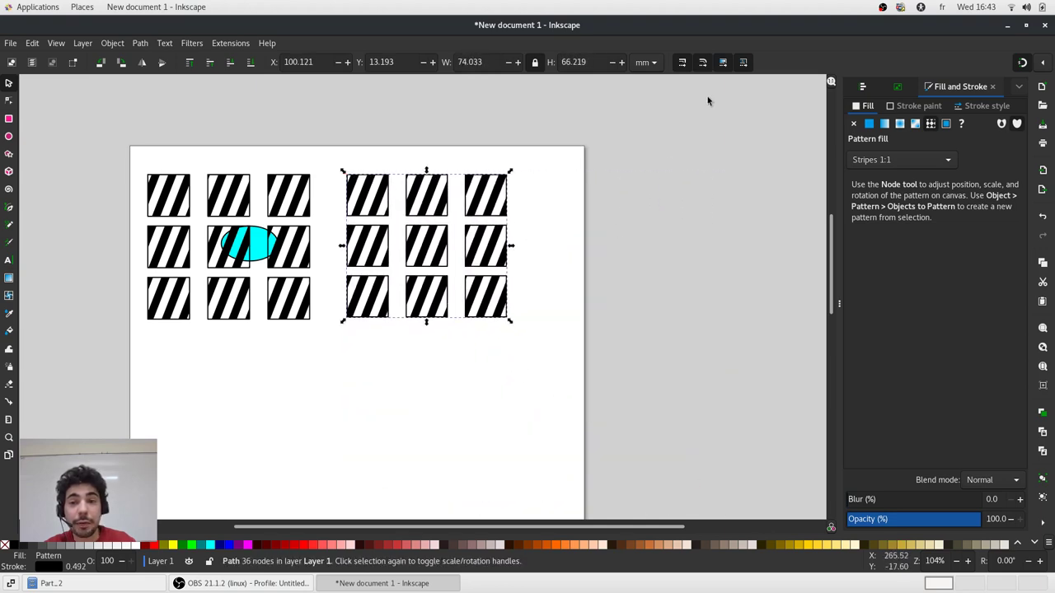
# Turn off moving patterns with objects and enlarge the copy to 319.396 × 285.685 mm.
pyautogui.click(741, 64)
pyautogui.keyDown('ctrl'); pyautogui.scroll(-2, 418, 242); pyautogui.keyUp('ctrl')
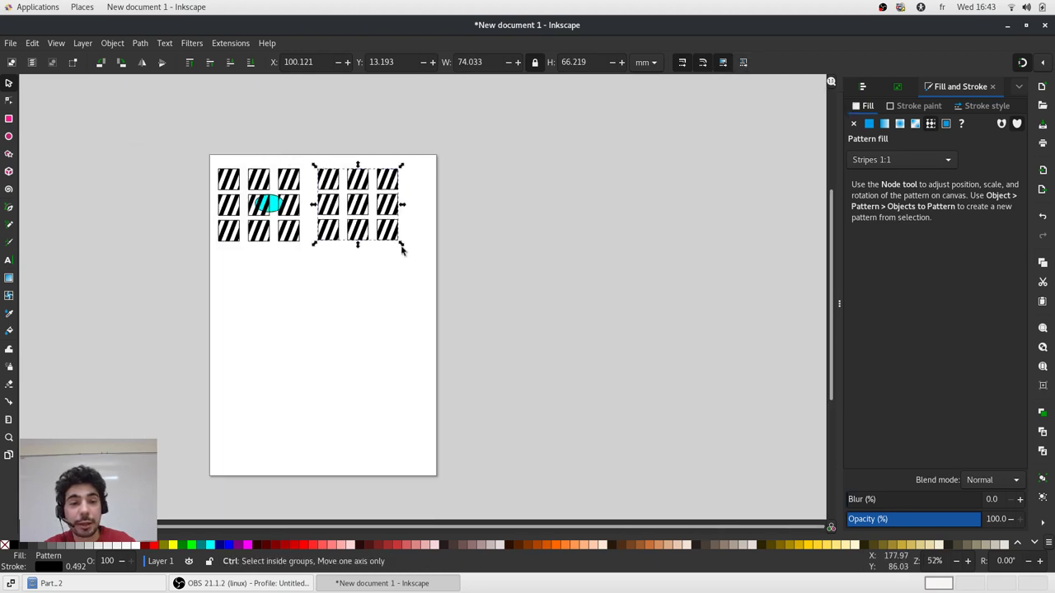
pyautogui.moveTo(402, 251); pyautogui.dragTo(705, 482)
pyautogui.keyDown('ctrl'); pyautogui.scroll(1, 376, 203); pyautogui.keyUp('ctrl')
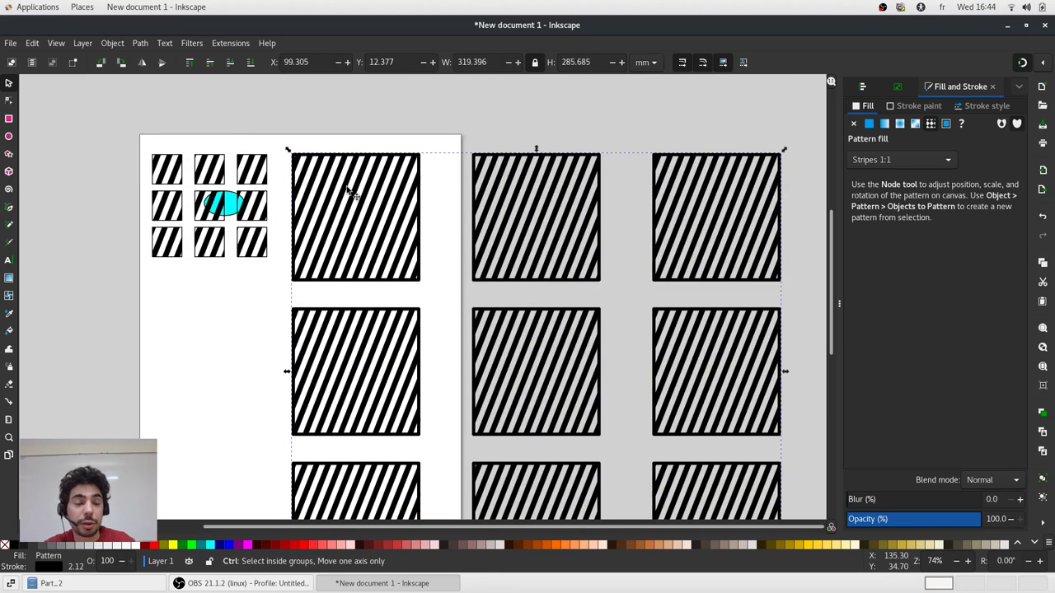
pyautogui.keyDown('ctrl'); pyautogui.scroll(-1, 375, 183); pyautogui.keyUp('ctrl')
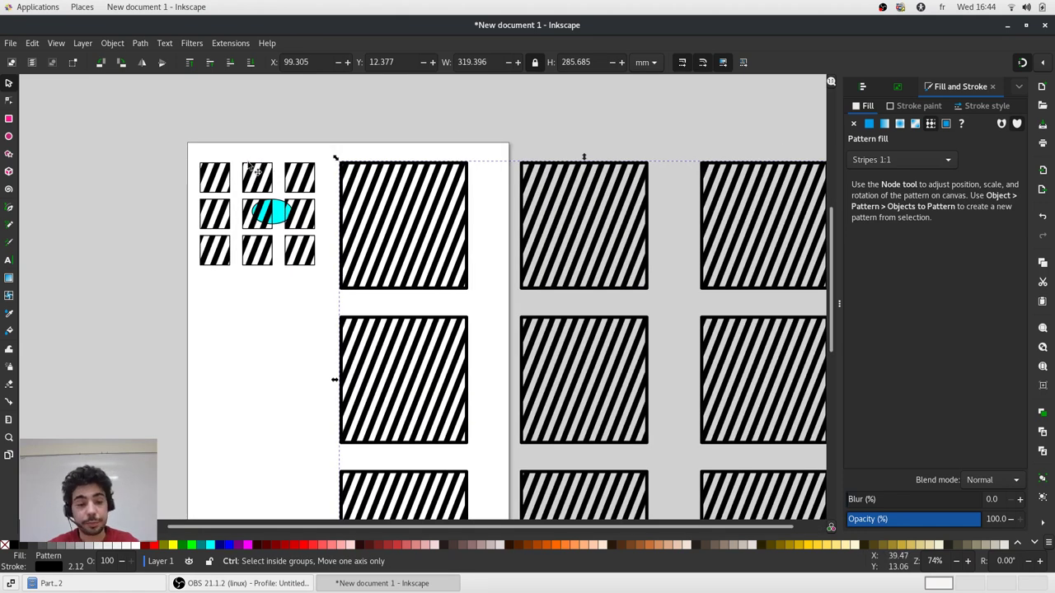
pyautogui.keyDown('ctrl'); pyautogui.keyDown('shift'); pyautogui.click(252, 168); pyautogui.keyUp('shift'); pyautogui.keyUp('ctrl')
# Delete the tile grids and draw a light-blue rectangle on the page.
pyautogui.press('Delete')
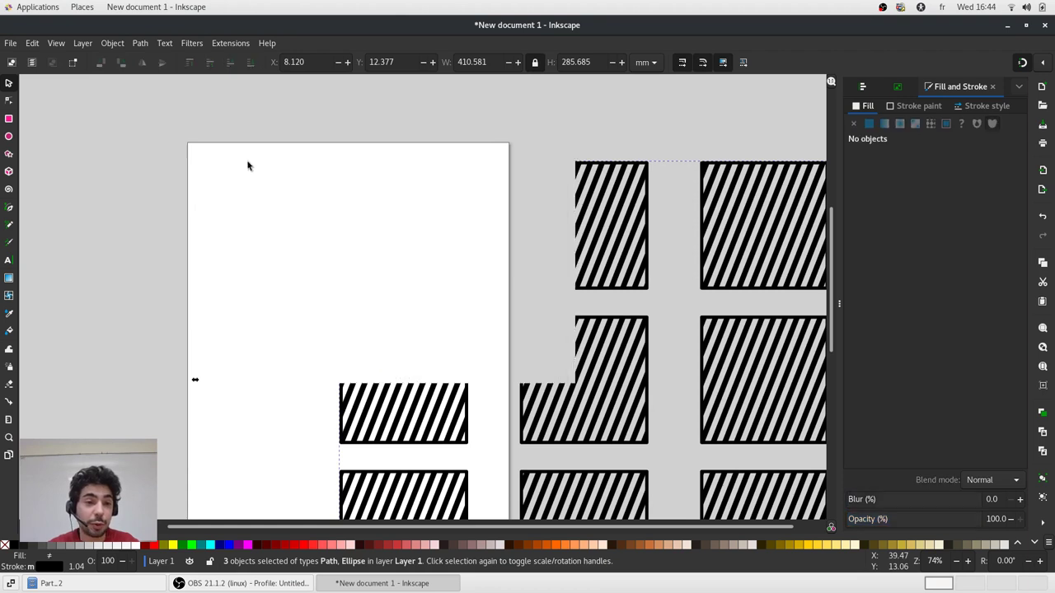
pyautogui.click(8, 118)
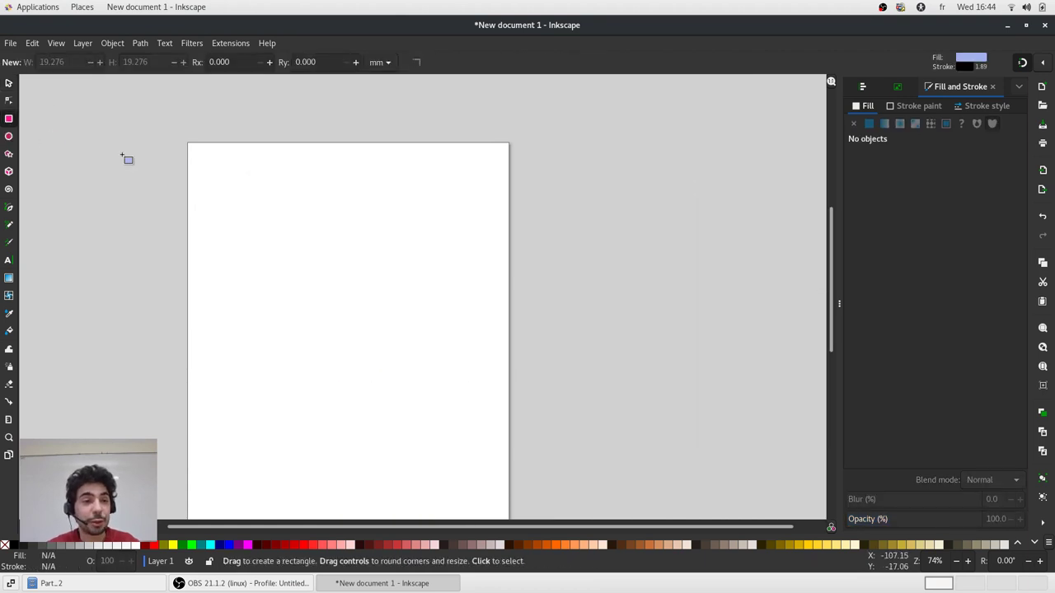
pyautogui.keyDown('ctrl'); pyautogui.scroll(3, 226, 198); pyautogui.keyUp('ctrl')
pyautogui.moveTo(251, 159); pyautogui.dragTo(624, 388)
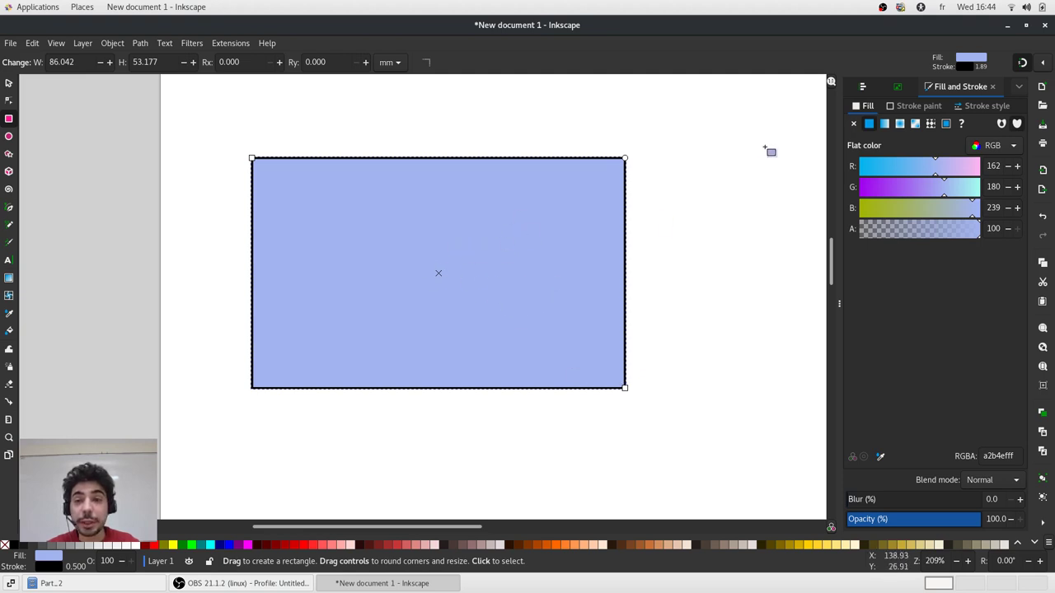
# Give the rectangle an olive 8eb200 stroke, 5 mm wide.
pyautogui.click(911, 105)
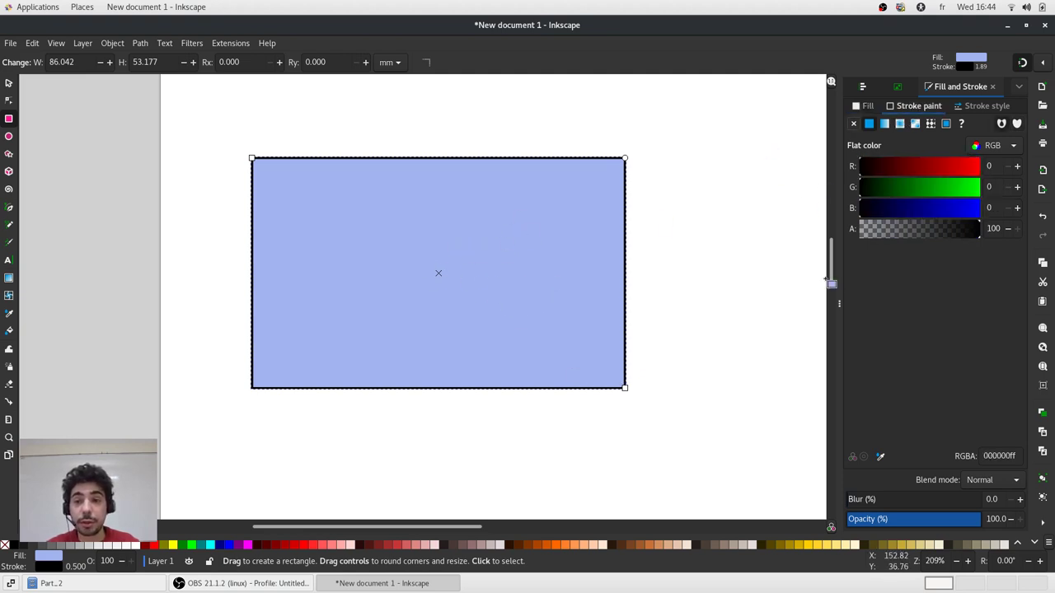
pyautogui.moveTo(899, 175)
pyautogui.mouseDown()
pyautogui.moveTo(927, 173)
pyautogui.moveTo(944, 196)
pyautogui.moveTo(913, 242)
pyautogui.moveTo(952, 244)
pyautogui.moveTo(892, 244)
pyautogui.moveTo(884, 234)
pyautogui.moveTo(798, 247)
pyautogui.moveTo(1053, 255)
pyautogui.mouseUp()
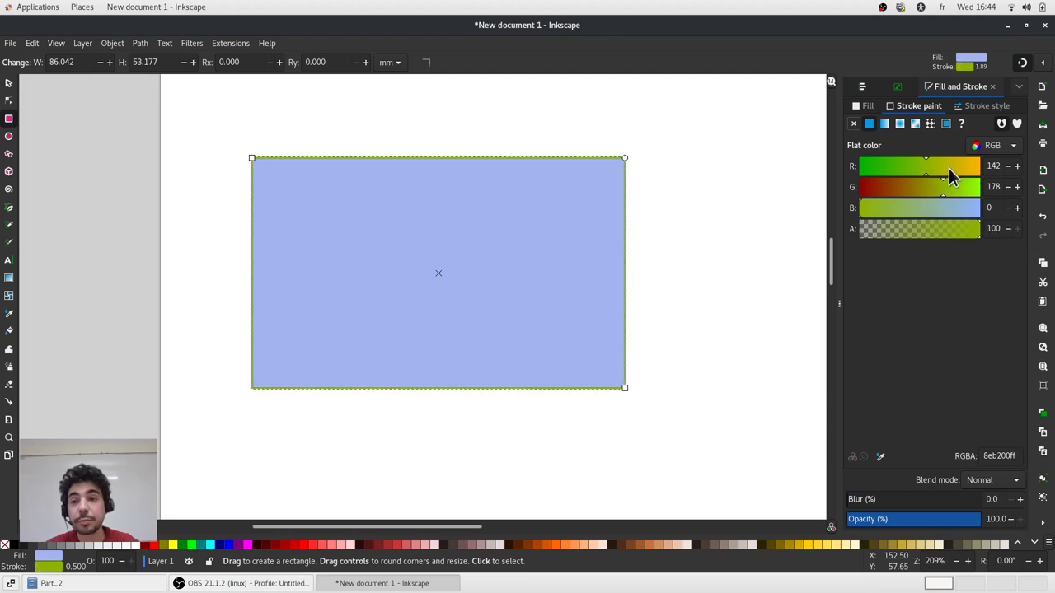
pyautogui.click(986, 105)
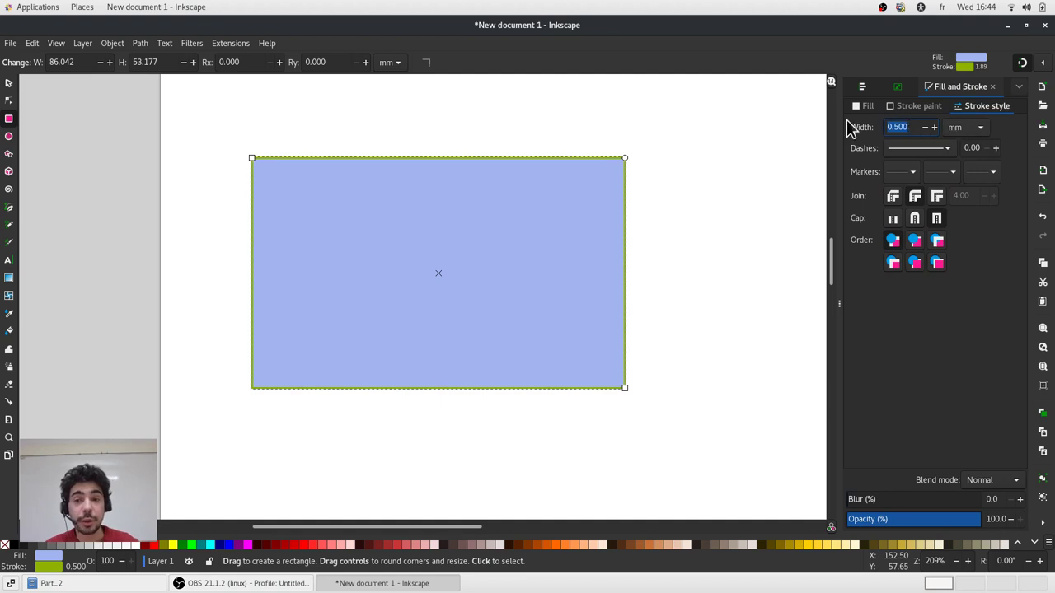
pyautogui.write('5')
pyautogui.press('Return')
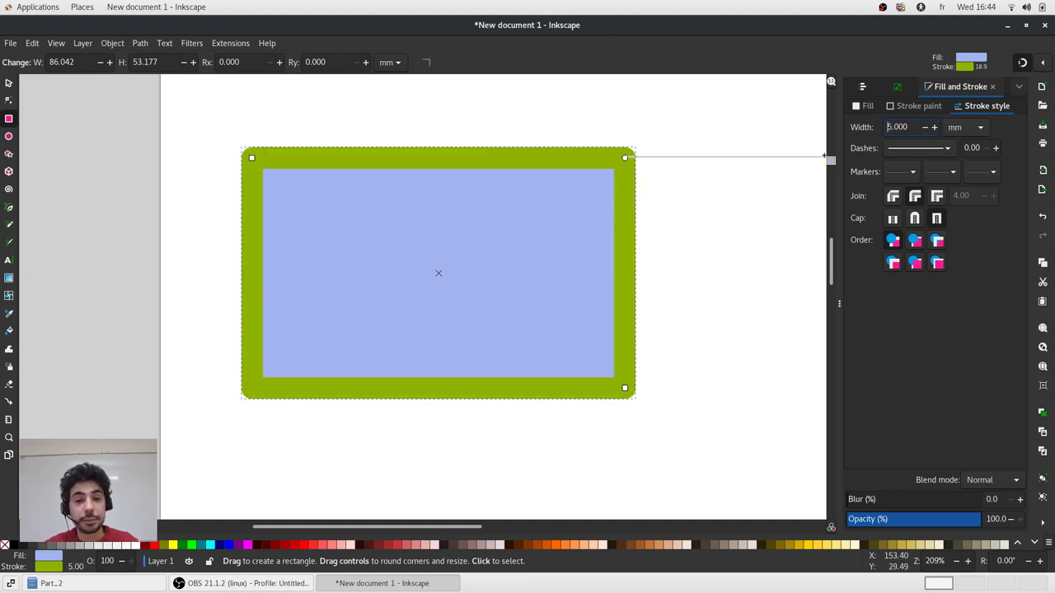
# Apply an 8 2 1 2 dash-dot pattern to the rectangle's outline.
pyautogui.click(947, 149)
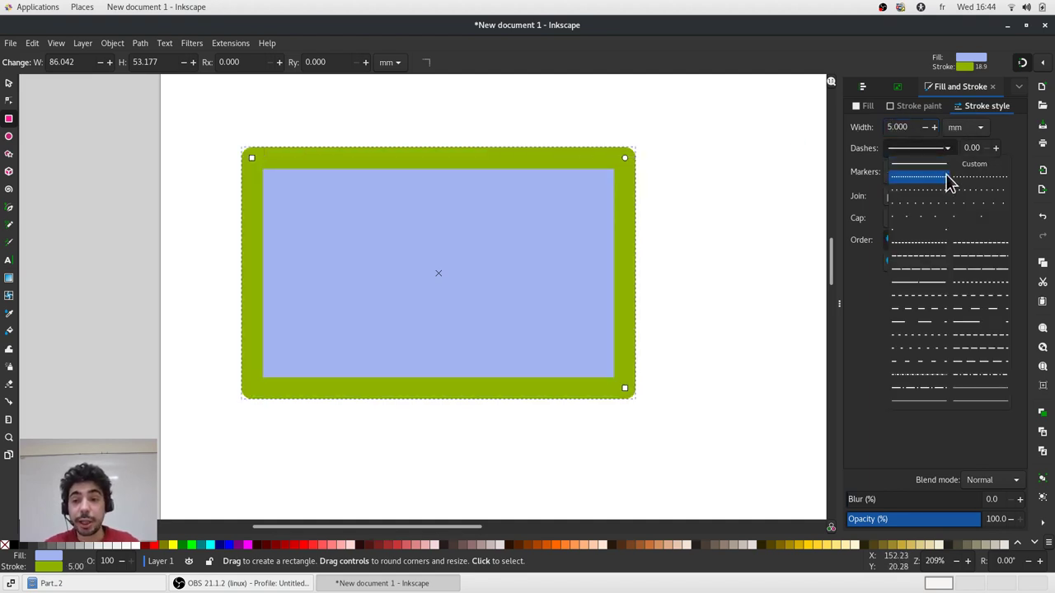
pyautogui.click(1002, 303)
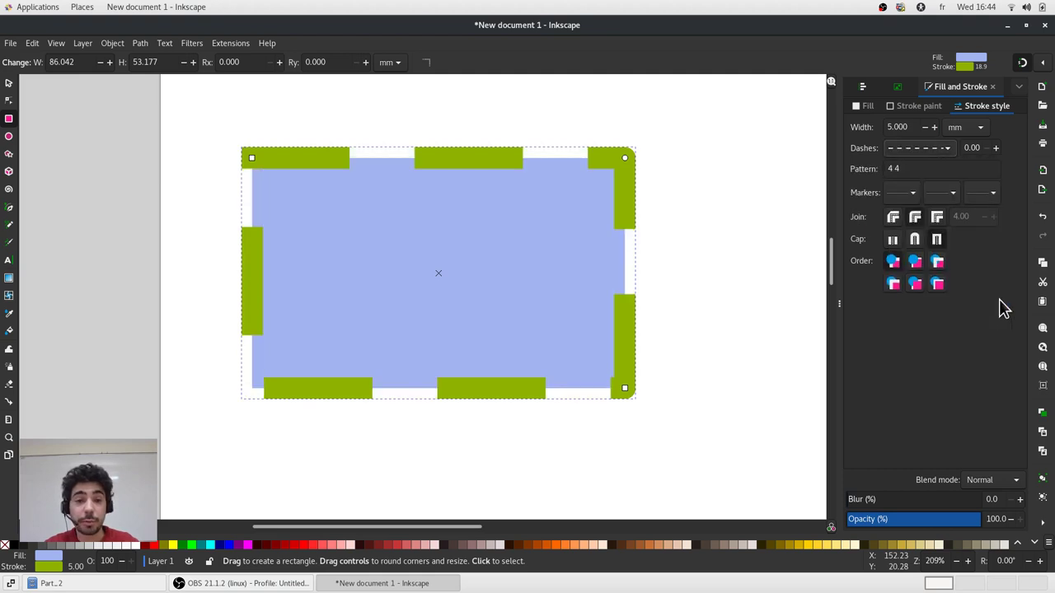
pyautogui.click(946, 146)
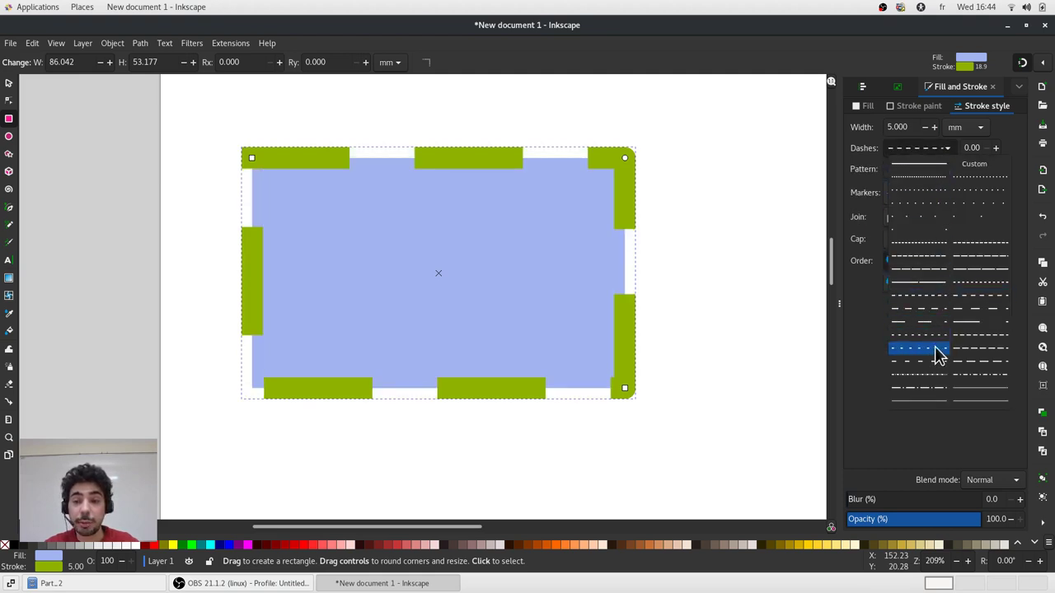
pyautogui.click(929, 386)
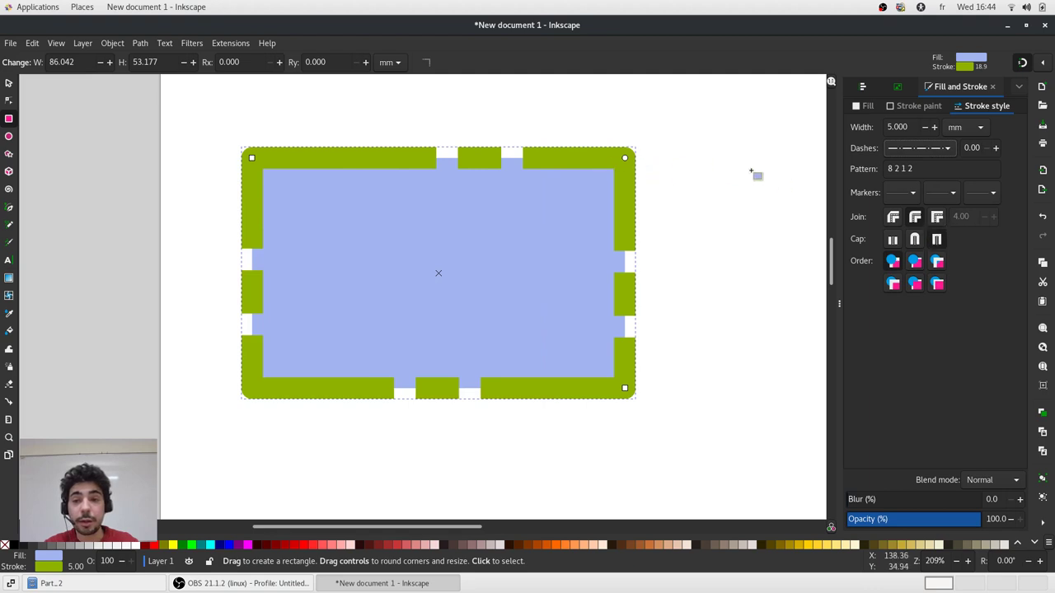
# Change the dashed rectangle's stroke join from miter to bevel.
pyautogui.keyDown('ctrl'); pyautogui.scroll(2, 708, 158); pyautogui.keyUp('ctrl')
pyautogui.keyDown('ctrl'); pyautogui.scroll(3, 587, 145); pyautogui.keyUp('ctrl')
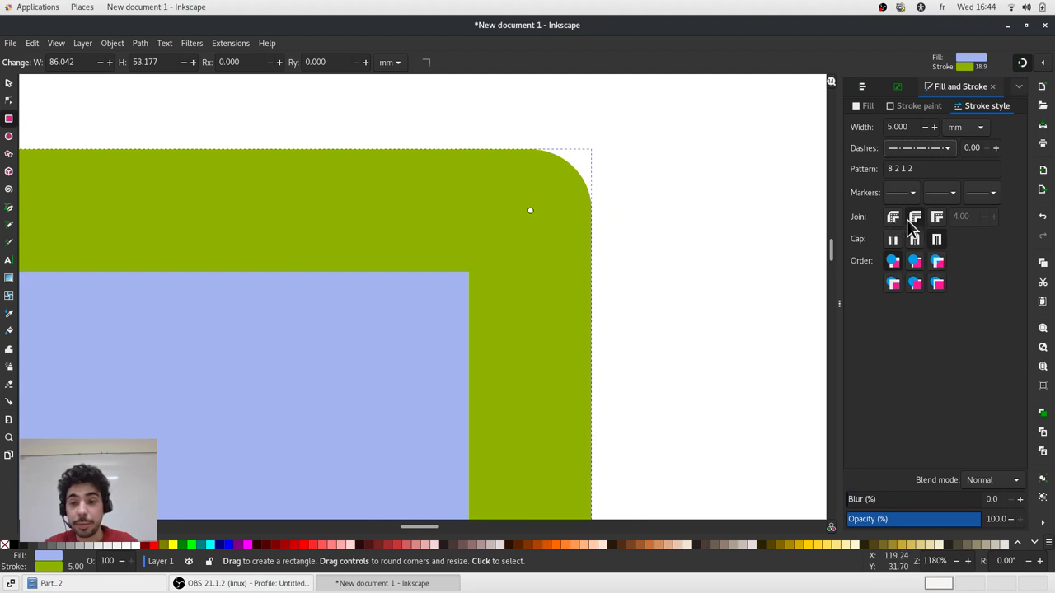
pyautogui.click(937, 218)
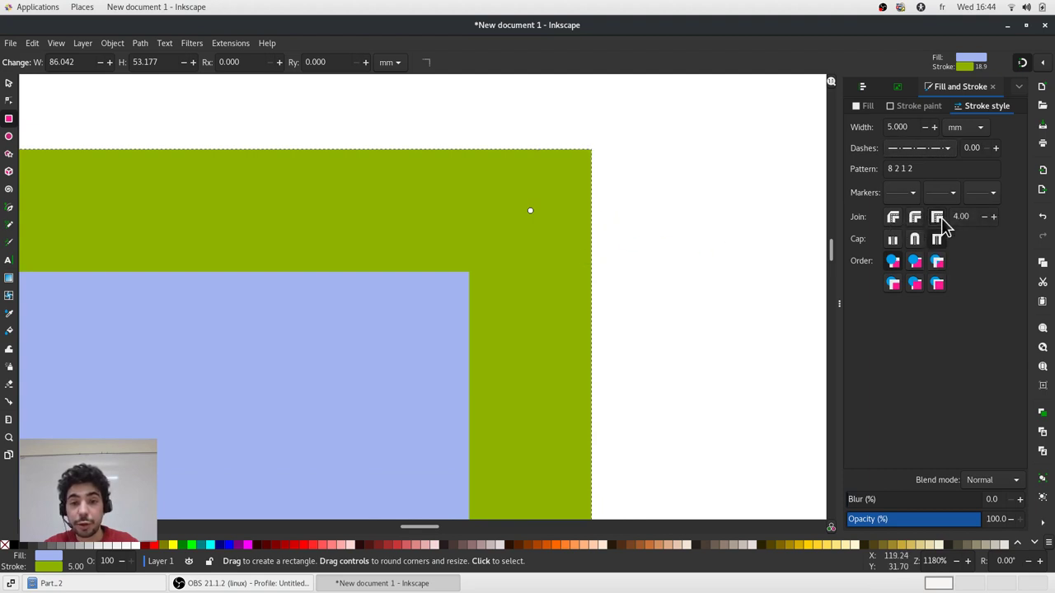
pyautogui.click(893, 219)
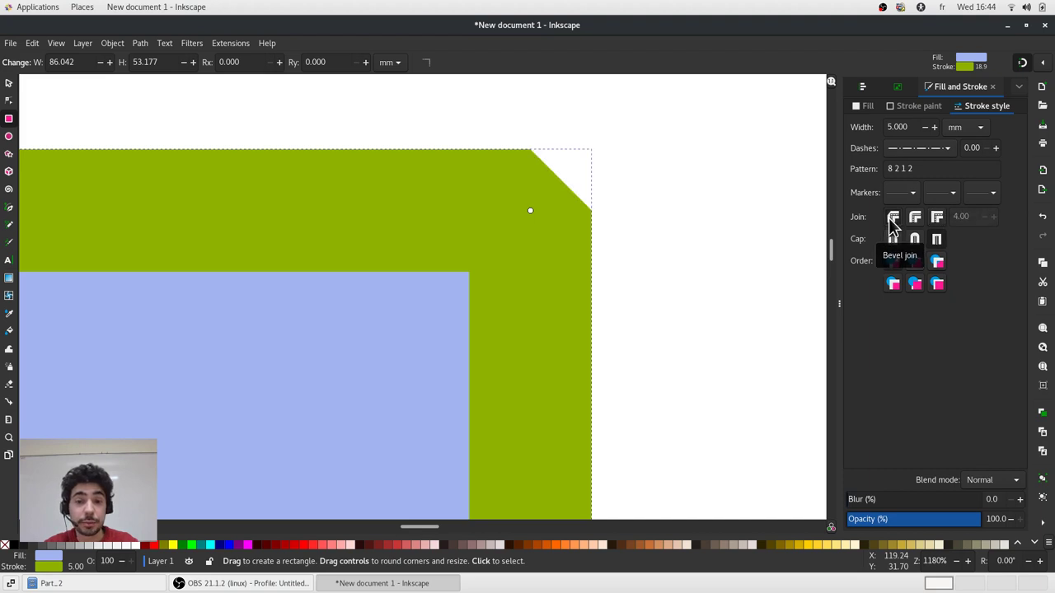
pyautogui.keyDown('ctrl'); pyautogui.scroll(-4, 706, 151); pyautogui.keyUp('ctrl')
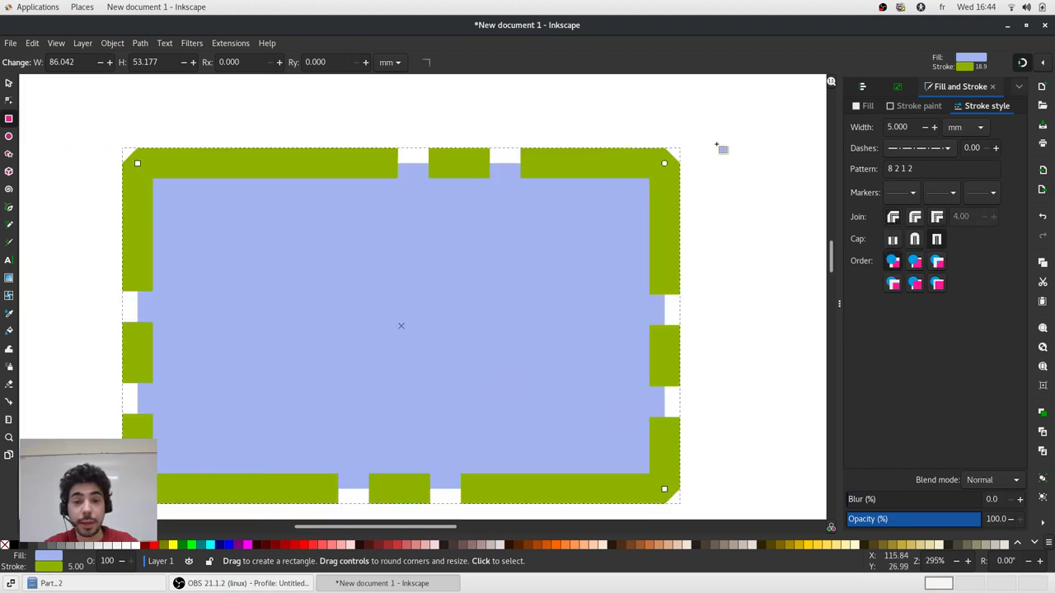
pyautogui.keyDown('ctrl'); pyautogui.scroll(-1, 321, 148); pyautogui.keyUp('ctrl')
# Draw a horizontal 5 mm black line below the rectangle and nudge it down-left.
pyautogui.click(10, 206)
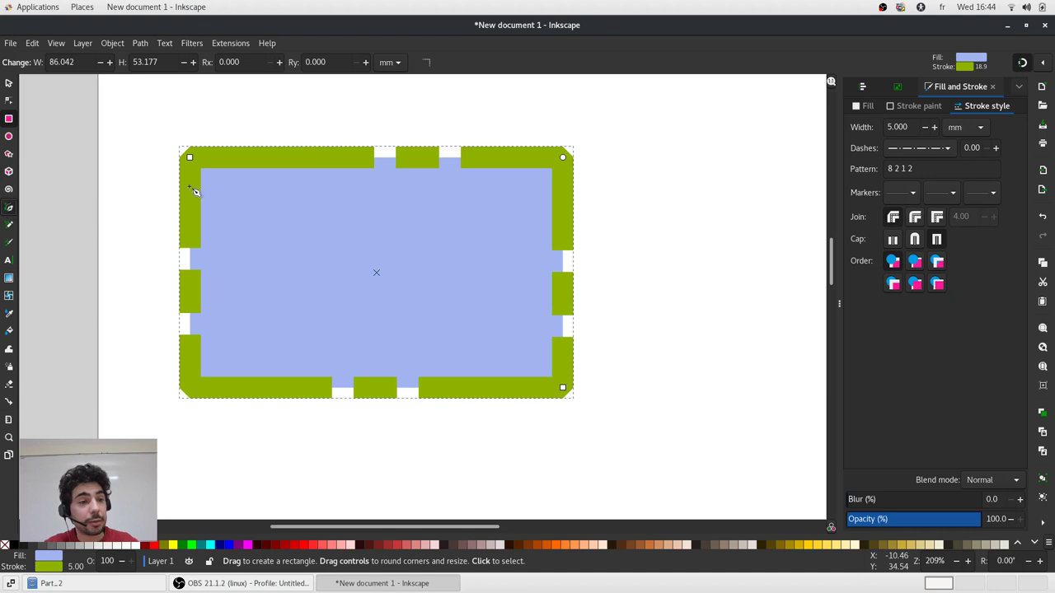
pyautogui.keyDown('ctrl'); pyautogui.scroll(-2, 210, 177); pyautogui.keyUp('ctrl')
pyautogui.click(254, 297)
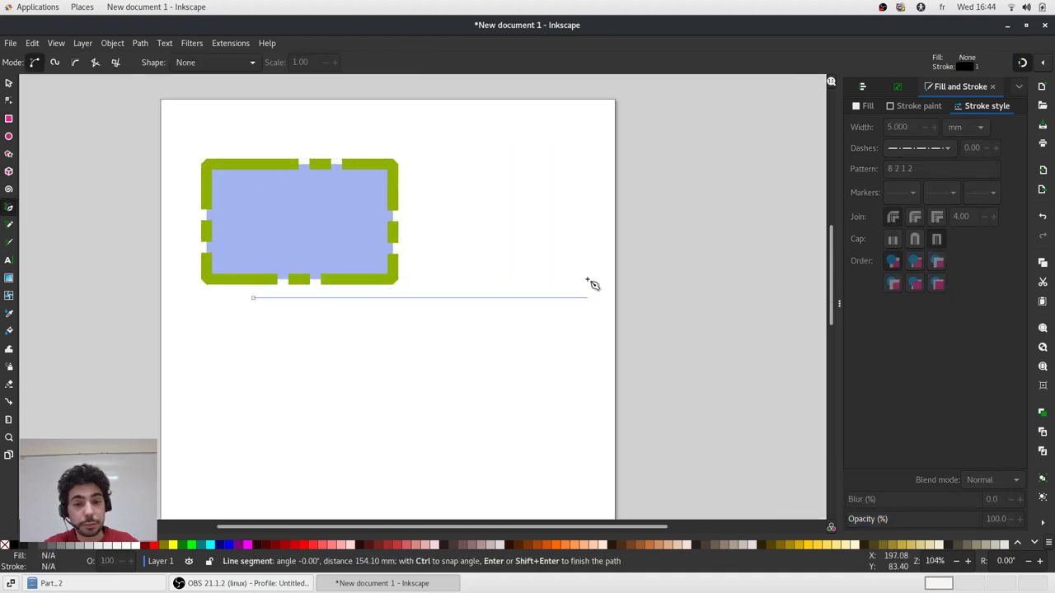
pyautogui.doubleClick(588, 280)
pyautogui.click(917, 106)
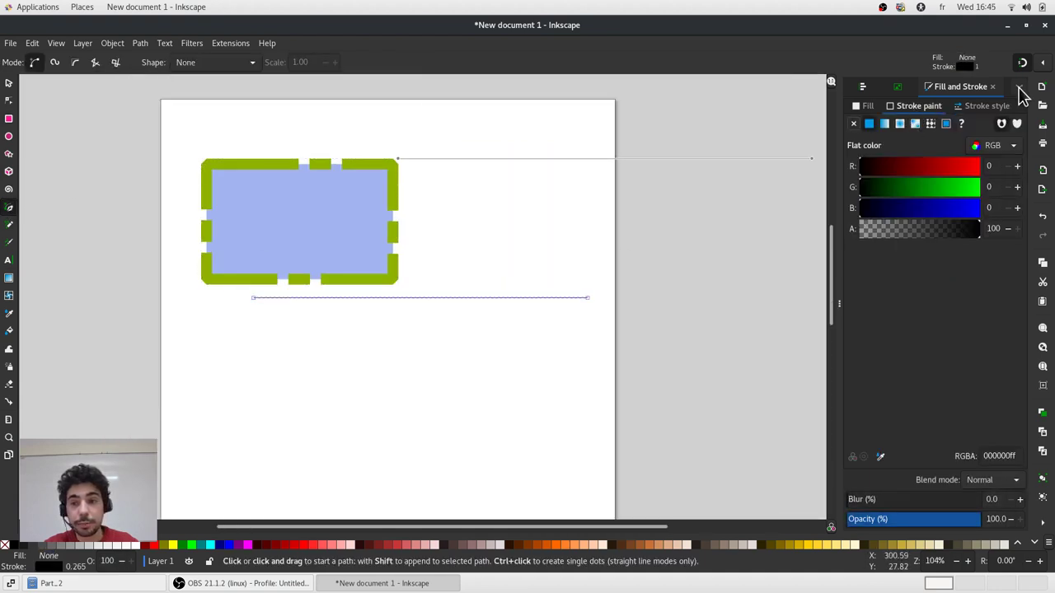
pyautogui.click(999, 107)
pyautogui.write('5')
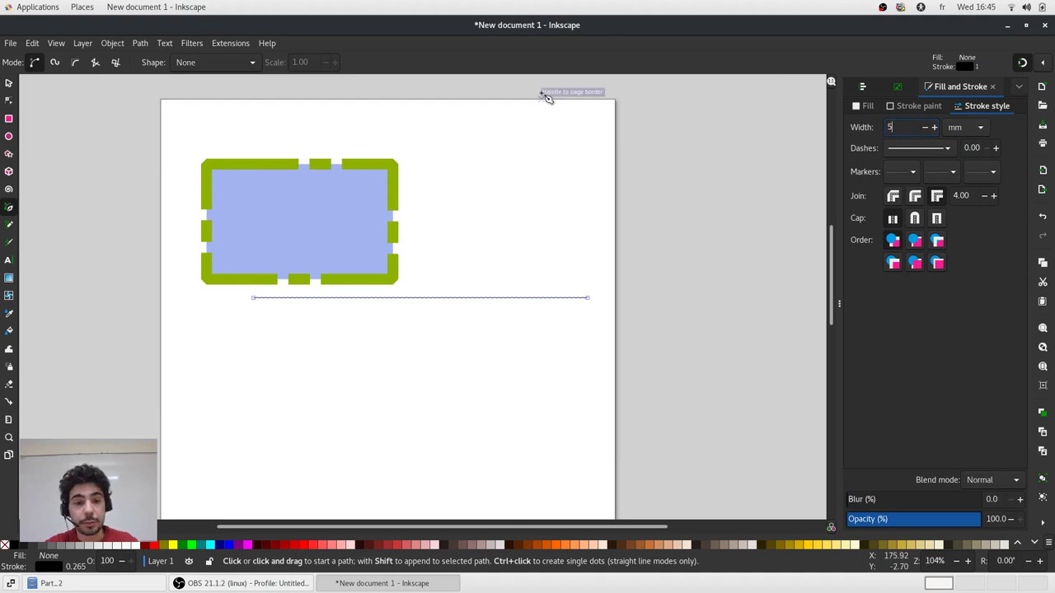
pyautogui.press('Return')
pyautogui.click(8, 82)
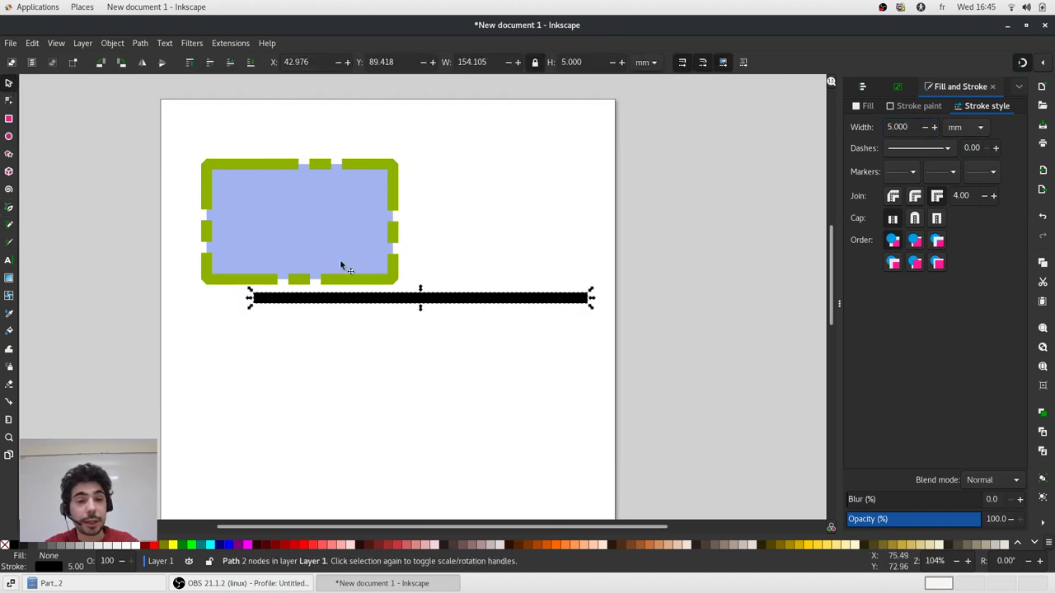
pyautogui.moveTo(365, 303); pyautogui.dragTo(349, 327)
# Give the line square end caps and shift it slightly down-left.
pyautogui.scroll(4, 601, 313)
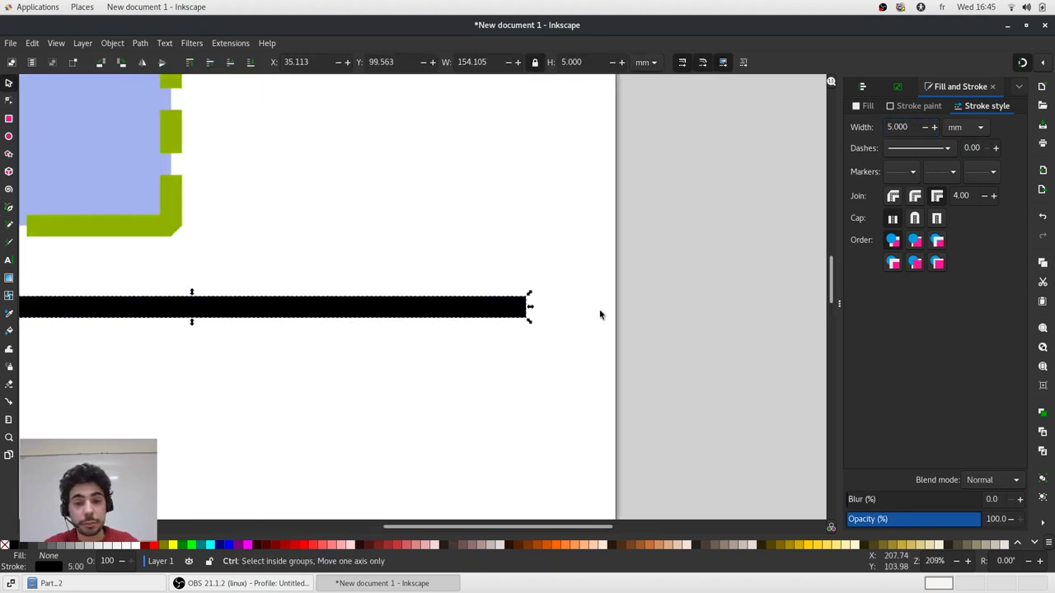
pyautogui.click(910, 216)
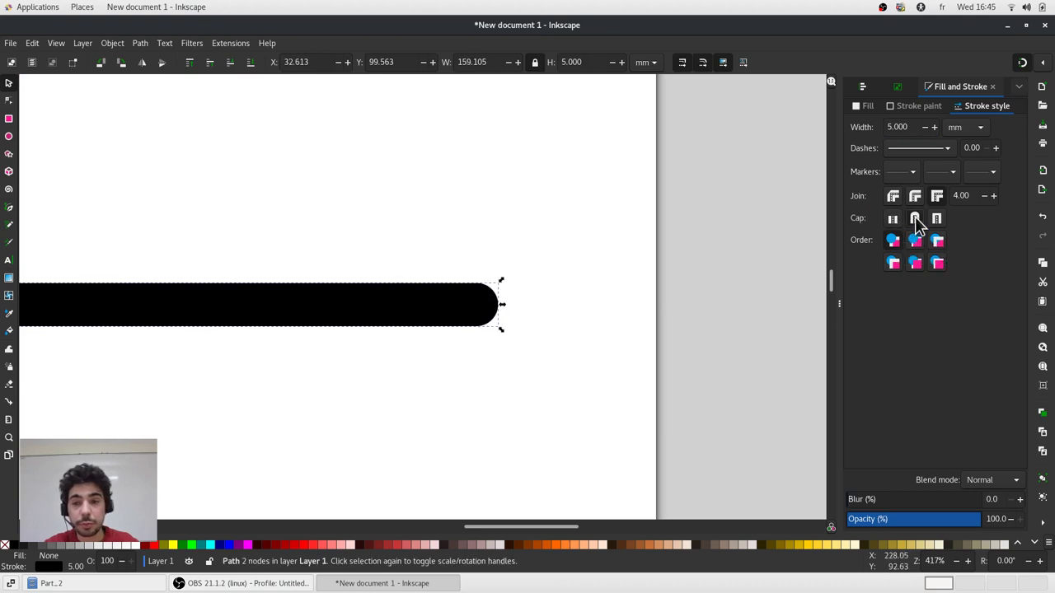
pyautogui.click(892, 219)
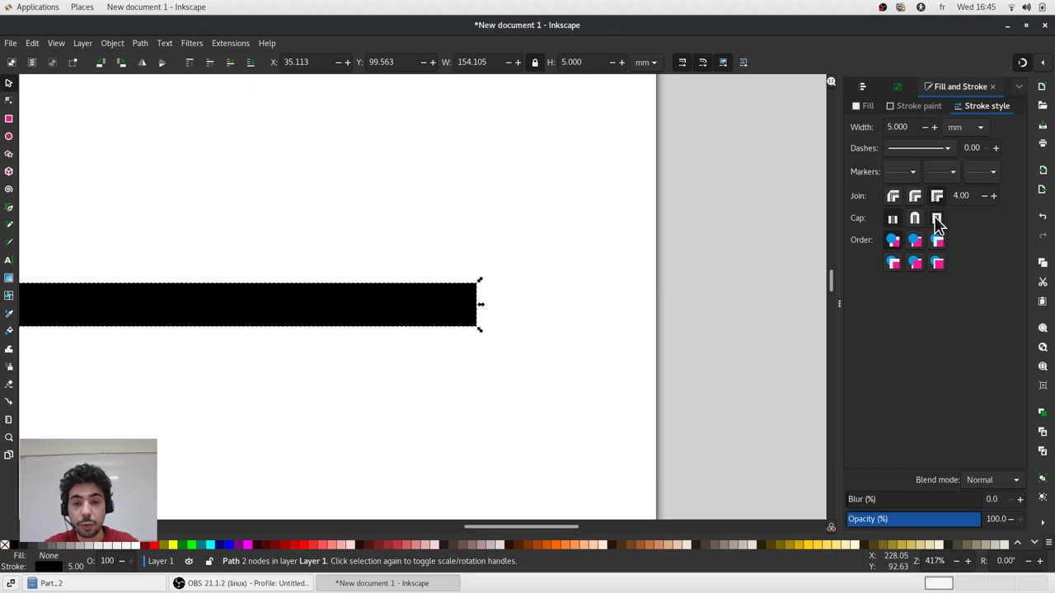
pyautogui.click(936, 219)
pyautogui.scroll(-5, 712, 239)
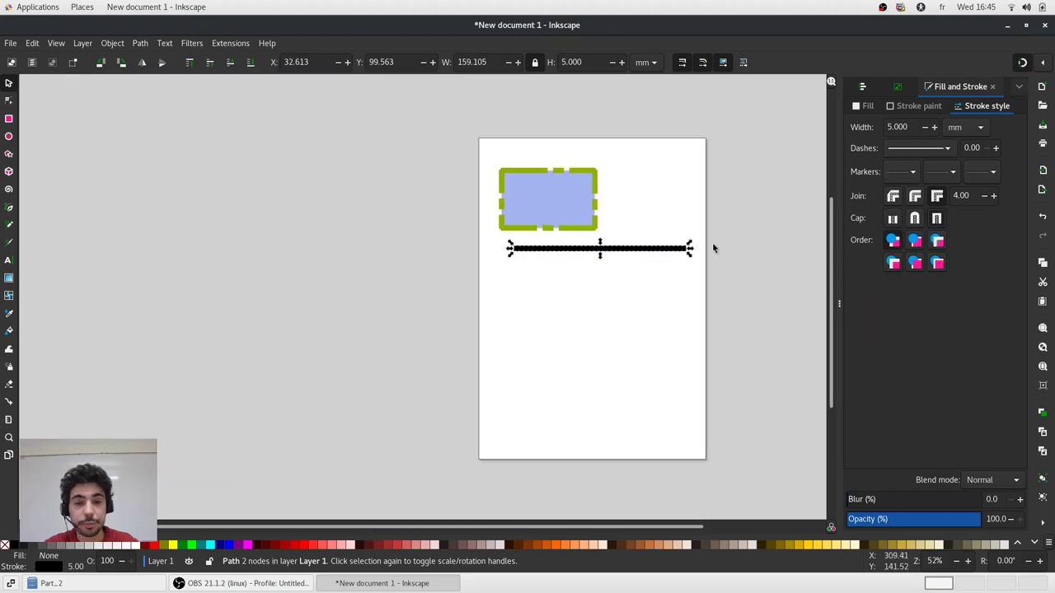
pyautogui.scroll(1, 713, 242)
pyautogui.click(633, 265)
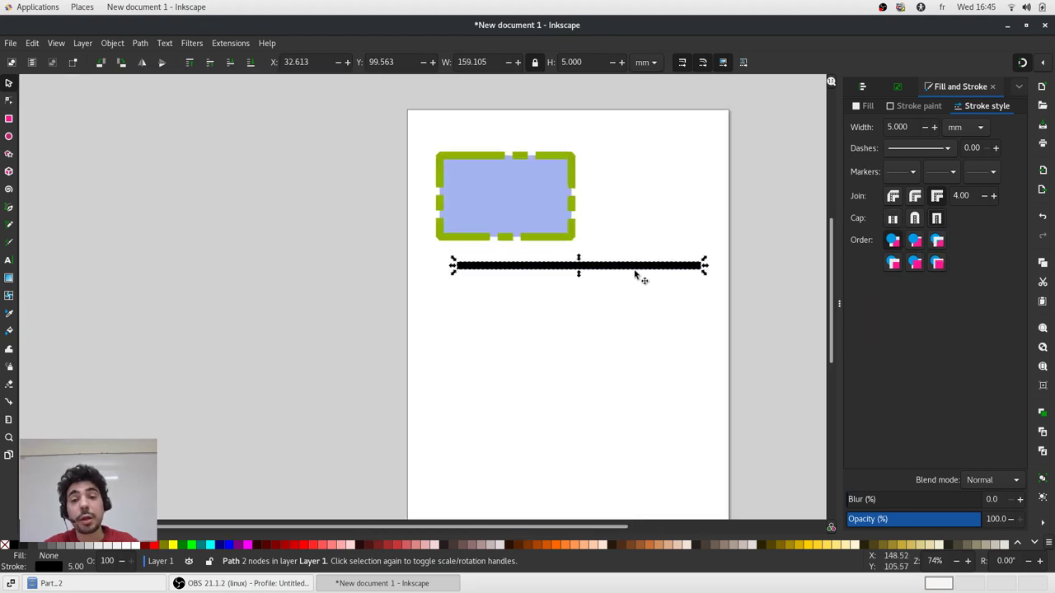
pyautogui.moveTo(633, 266); pyautogui.dragTo(624, 288)
pyautogui.scroll(1, 647, 284)
pyautogui.scroll(1, 647, 284)
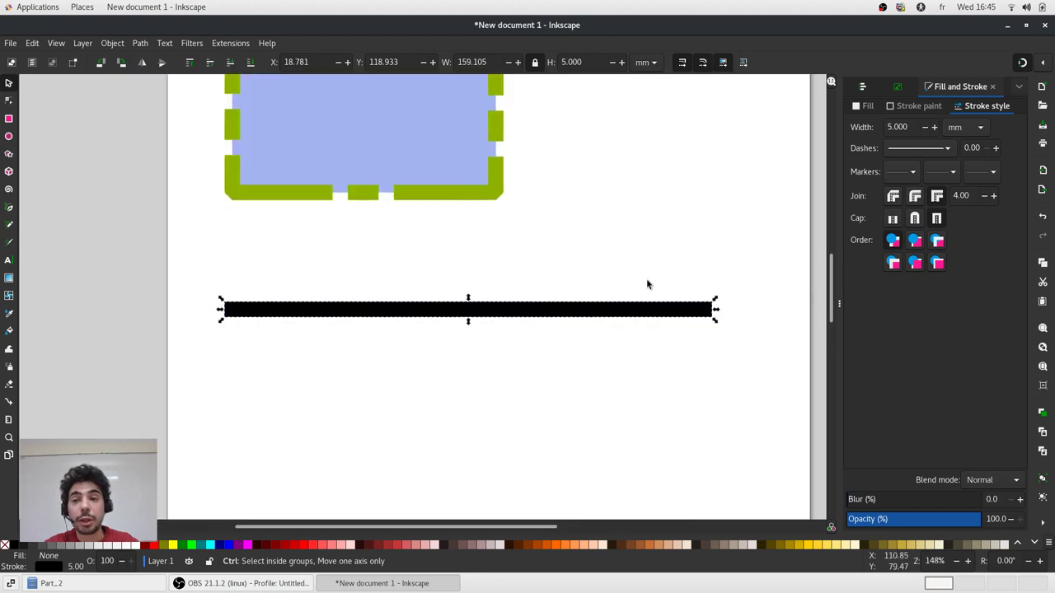
pyautogui.scroll(1, 684, 306)
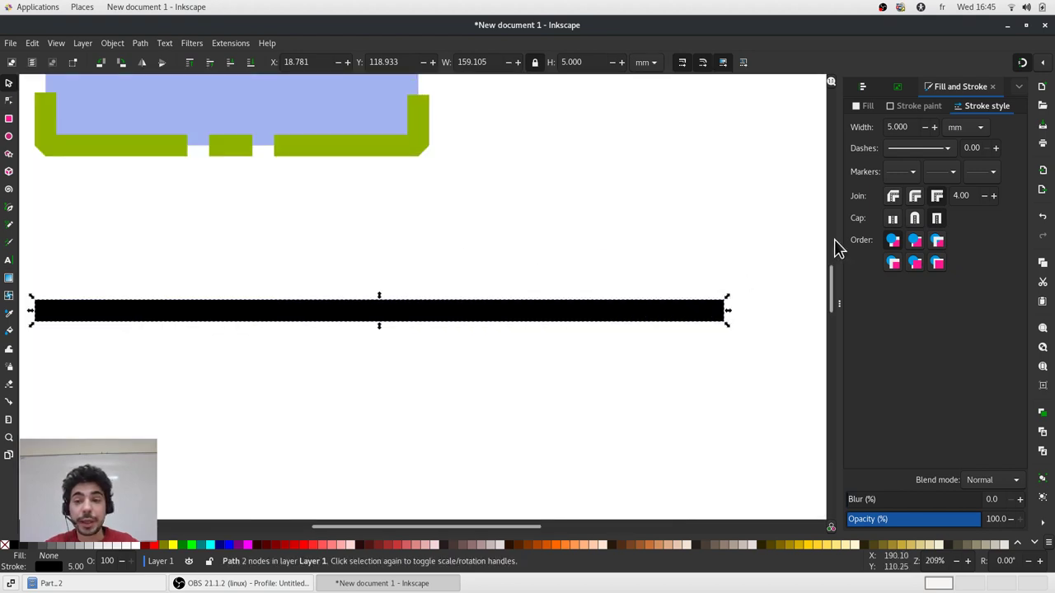
# Add an Arrow1L arrowhead to the line's right end.
pyautogui.click(994, 175)
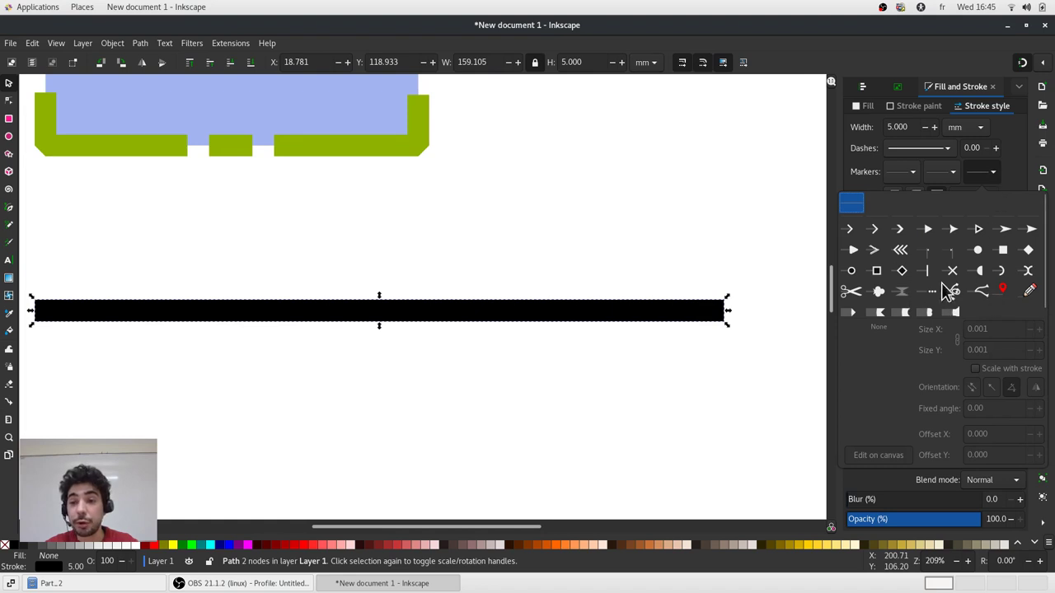
pyautogui.click(1007, 230)
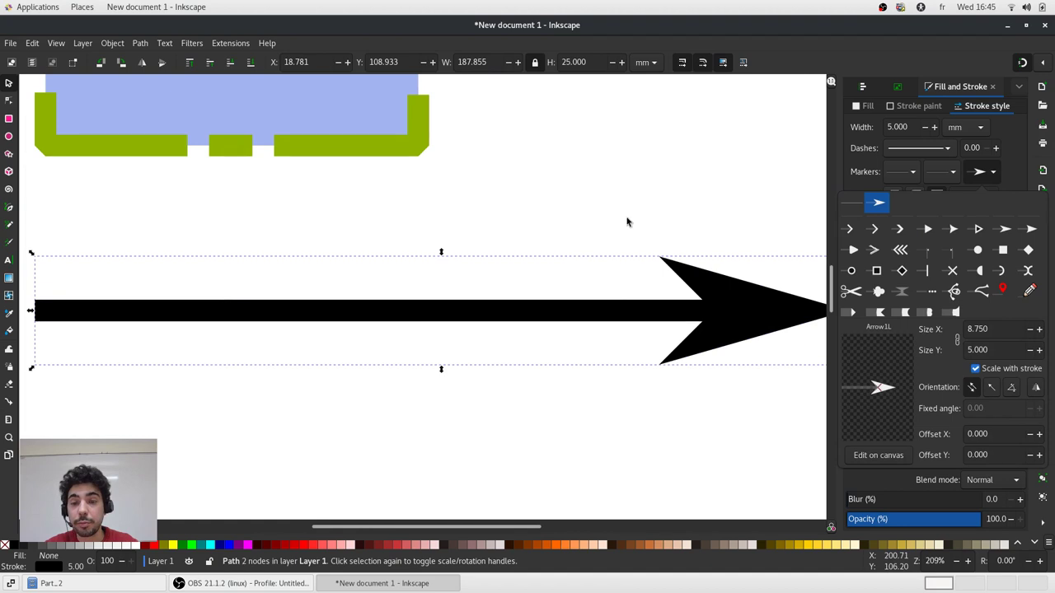
pyautogui.click(575, 195)
pyautogui.scroll(-2, 611, 196)
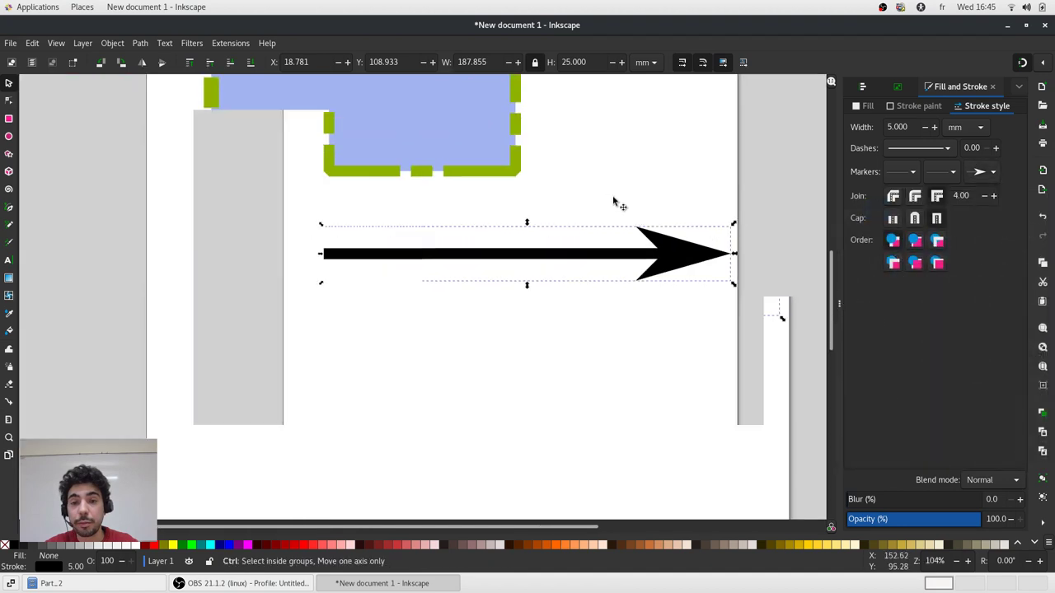
pyautogui.moveTo(437, 258); pyautogui.dragTo(429, 256)
pyautogui.scroll(2, 413, 259)
pyautogui.click(417, 260)
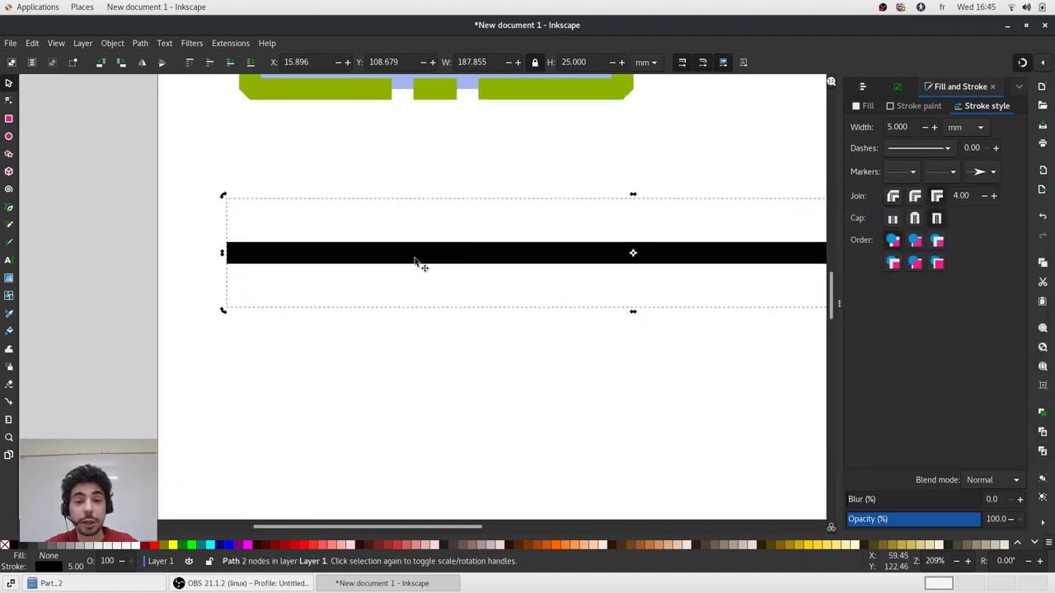
# Add a Square start marker to the line's left end.
pyautogui.click(915, 172)
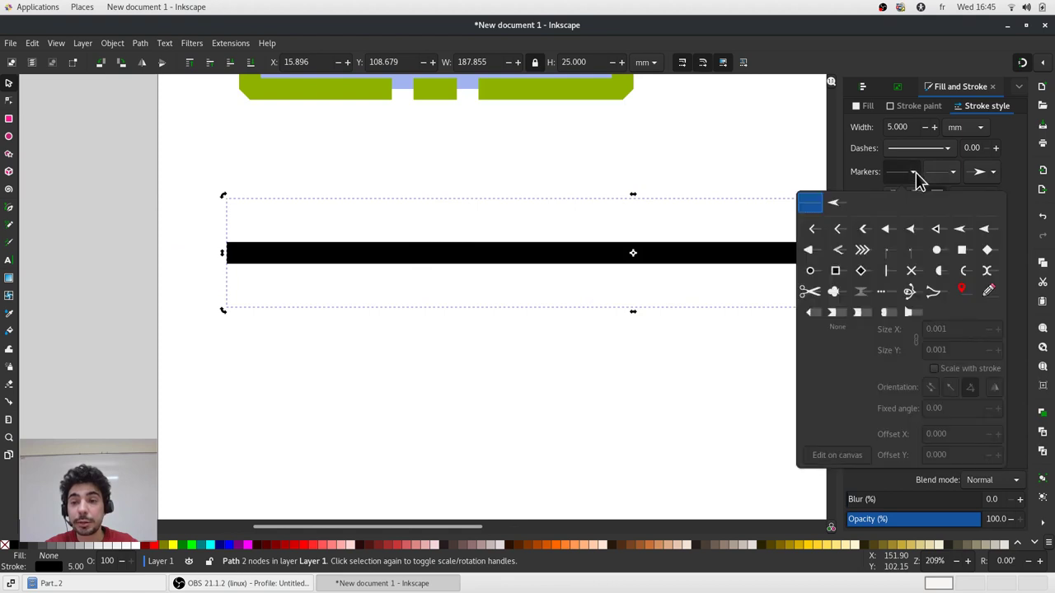
pyautogui.click(961, 250)
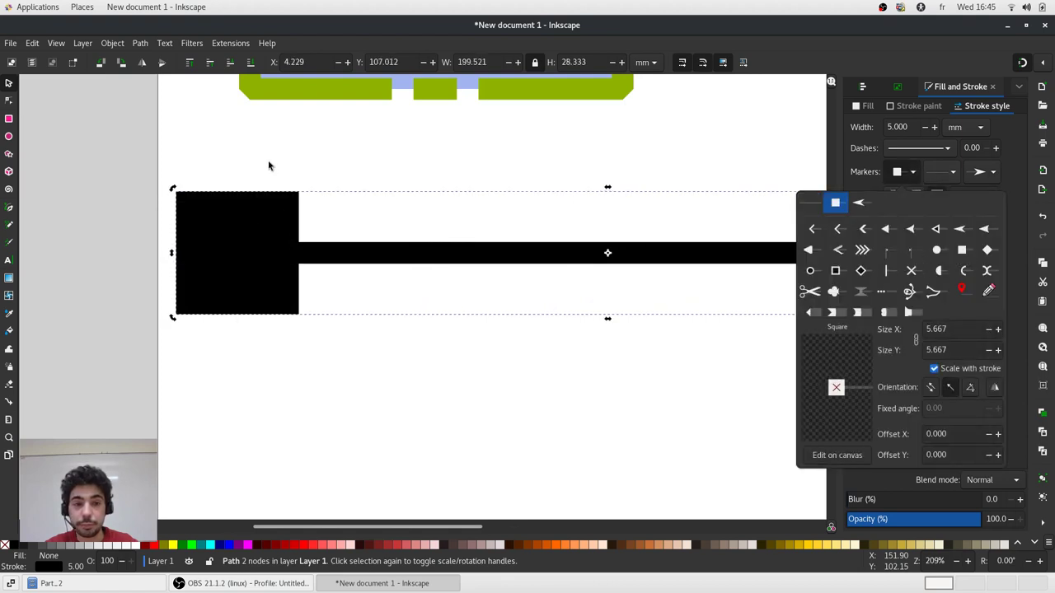
pyautogui.click(269, 193)
pyautogui.scroll(-2, 269, 192)
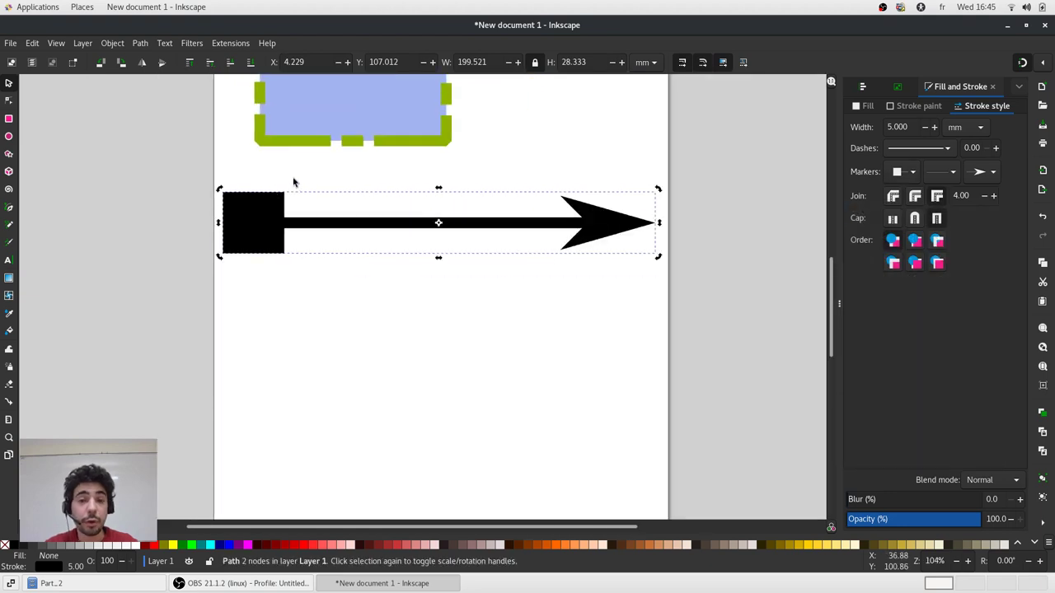
# Bend the line into an upward arc and insert a node at its middle.
pyautogui.press('n')
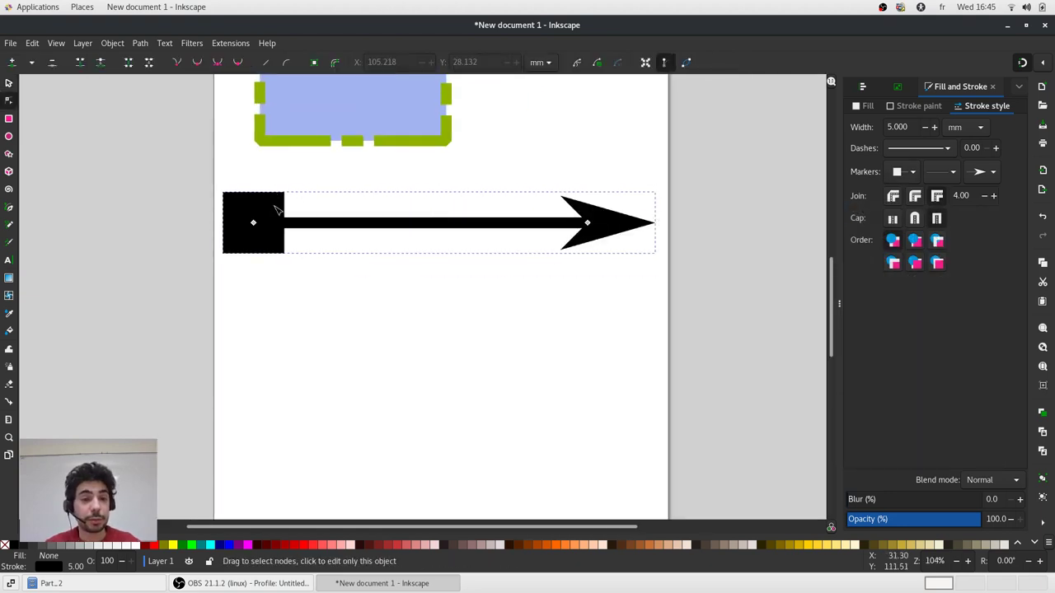
pyautogui.moveTo(254, 222); pyautogui.dragTo(476, 111)
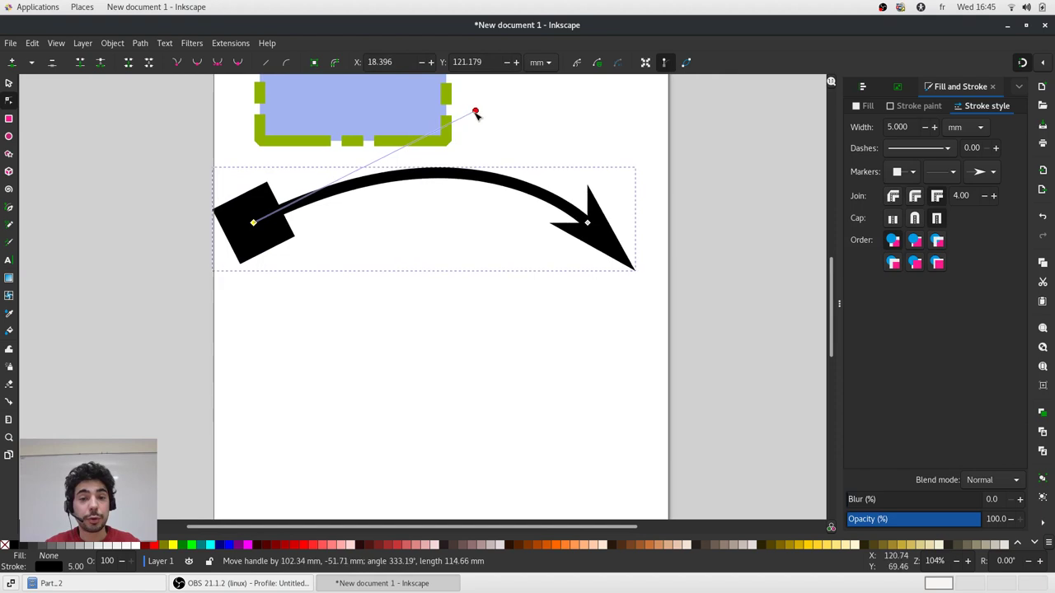
pyautogui.click(452, 184)
pyautogui.click(12, 62)
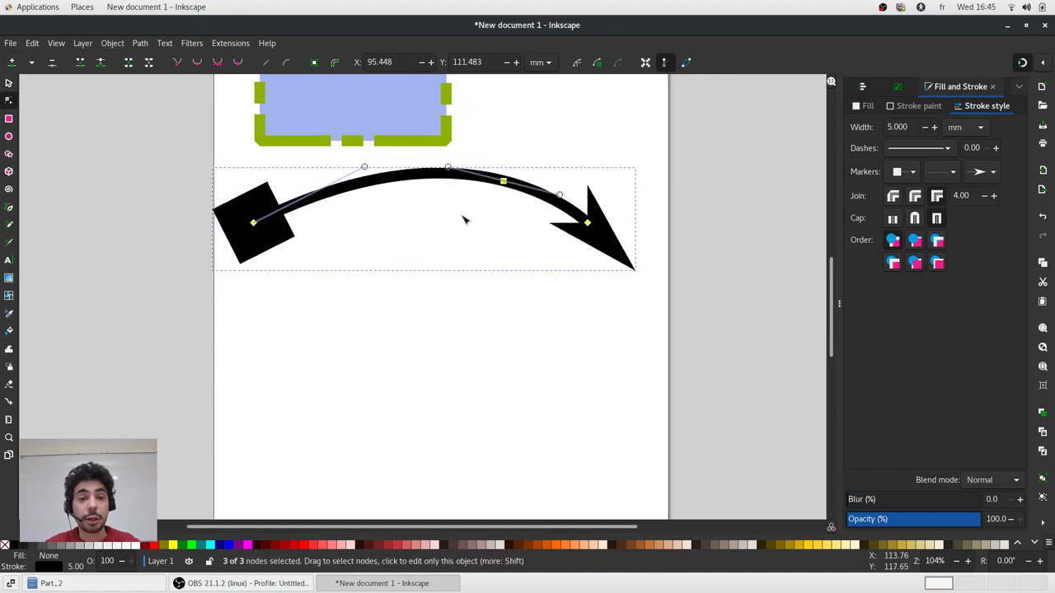
pyautogui.click(503, 180)
pyautogui.scroll(1, 503, 180)
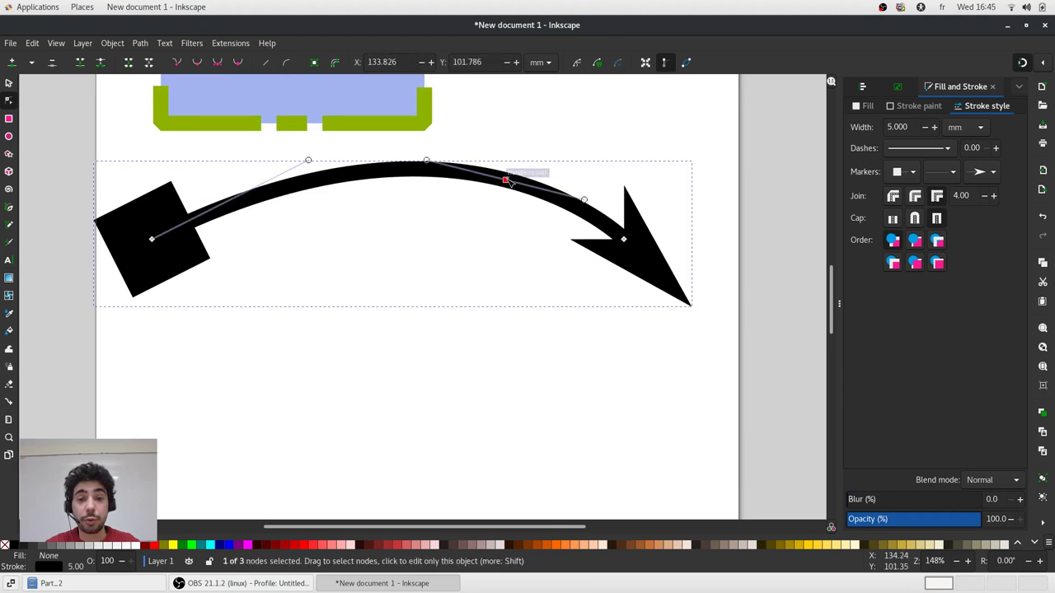
# Place an X mid-marker on the new middle node.
pyautogui.click(954, 172)
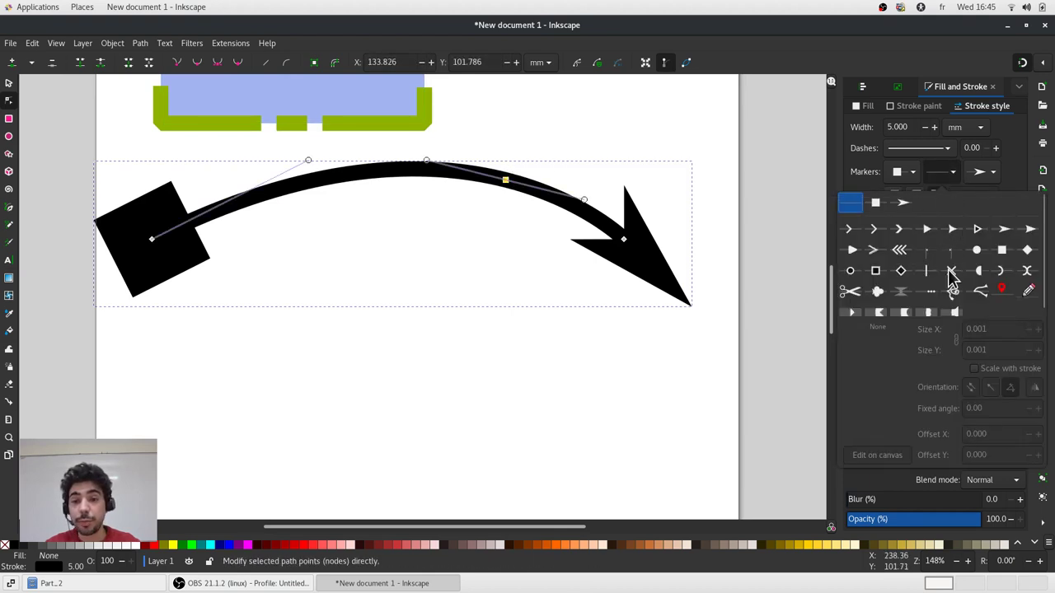
pyautogui.click(952, 272)
pyautogui.click(454, 295)
pyautogui.scroll(-2, 466, 300)
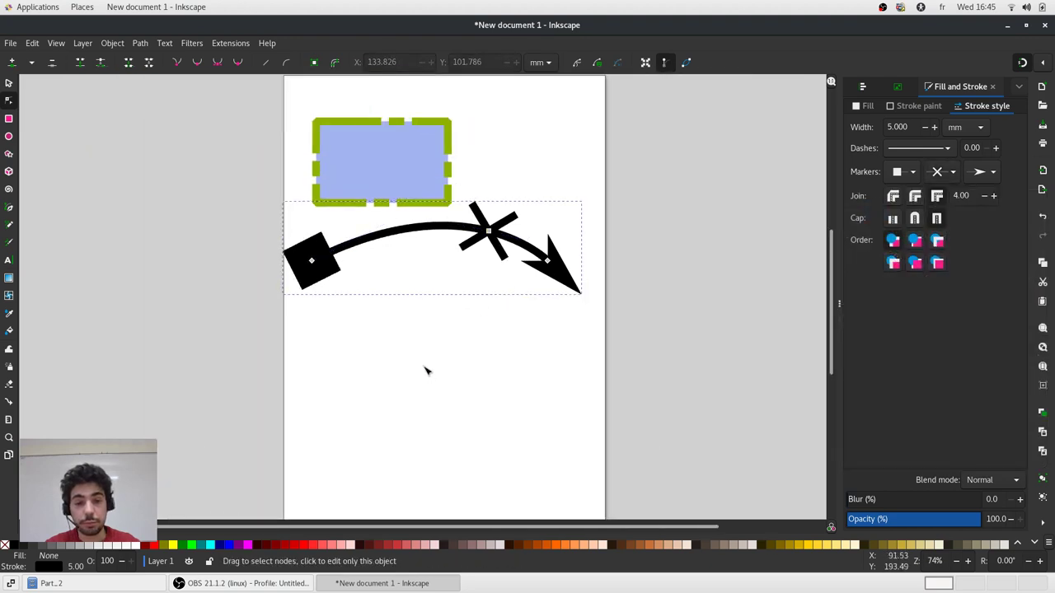
# Make the arc's stroke coral red #FF5555 with no fill, undoing the accidental red fill.
pyautogui.press('shift')
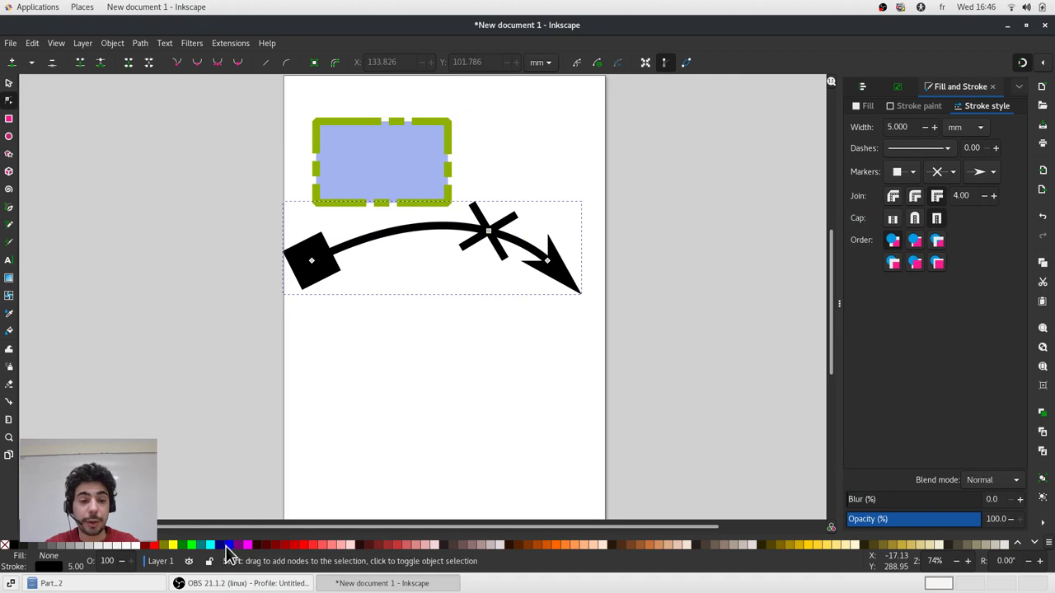
pyautogui.keyDown('shift'); pyautogui.click(230, 547); pyautogui.keyUp('shift')
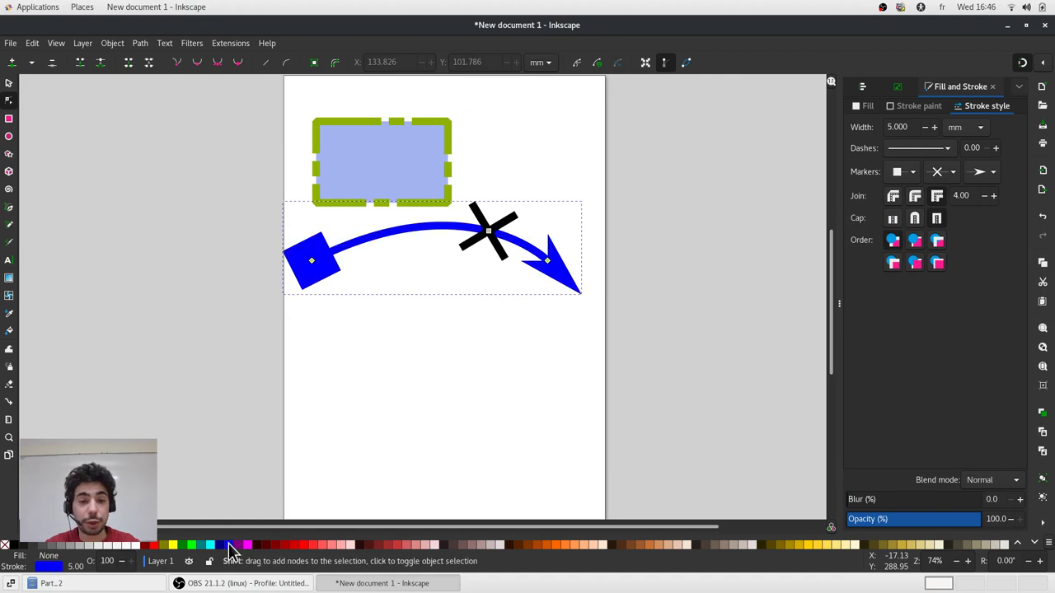
pyautogui.click(324, 545)
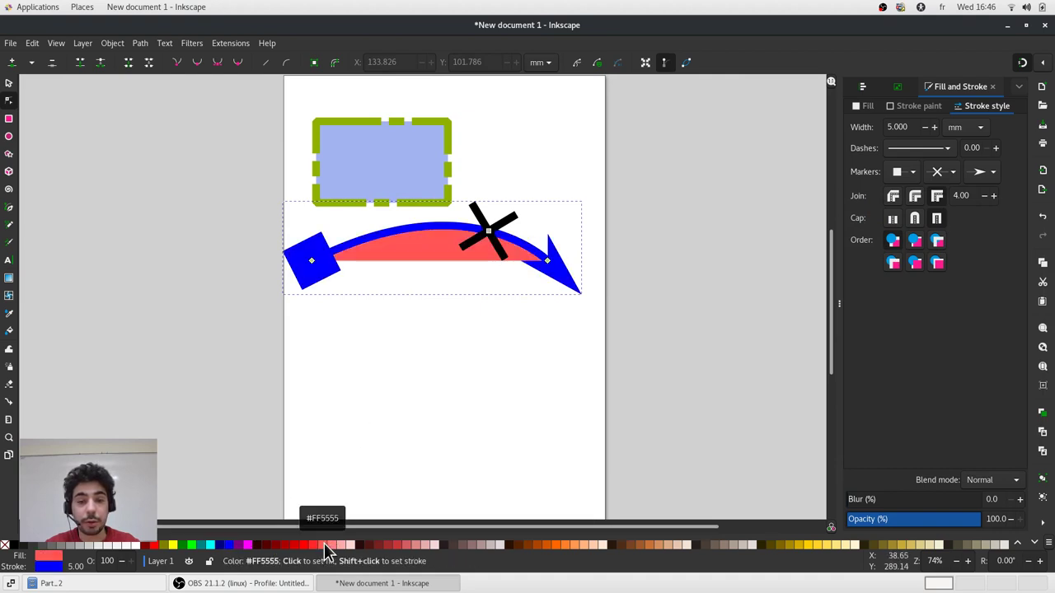
pyautogui.hotkey('ctrl', 'z')
pyautogui.keyDown('shift'); pyautogui.click(324, 546); pyautogui.keyUp('shift')
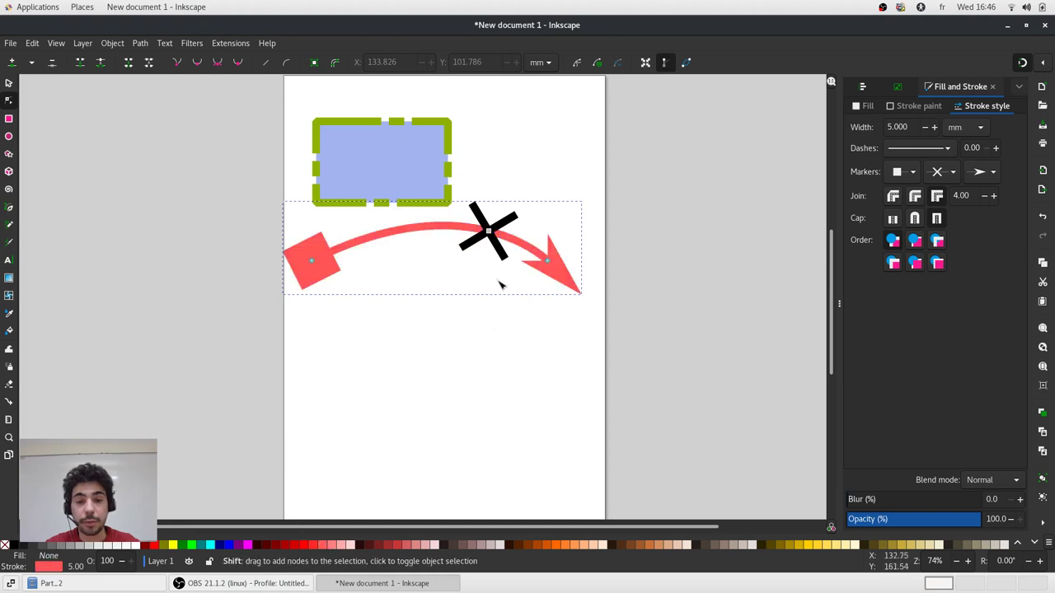
# Return to the Selector tool and clear the selection by clicking empty canvas.
pyautogui.scroll(3, 519, 219)
pyautogui.scroll(-3, 546, 245)
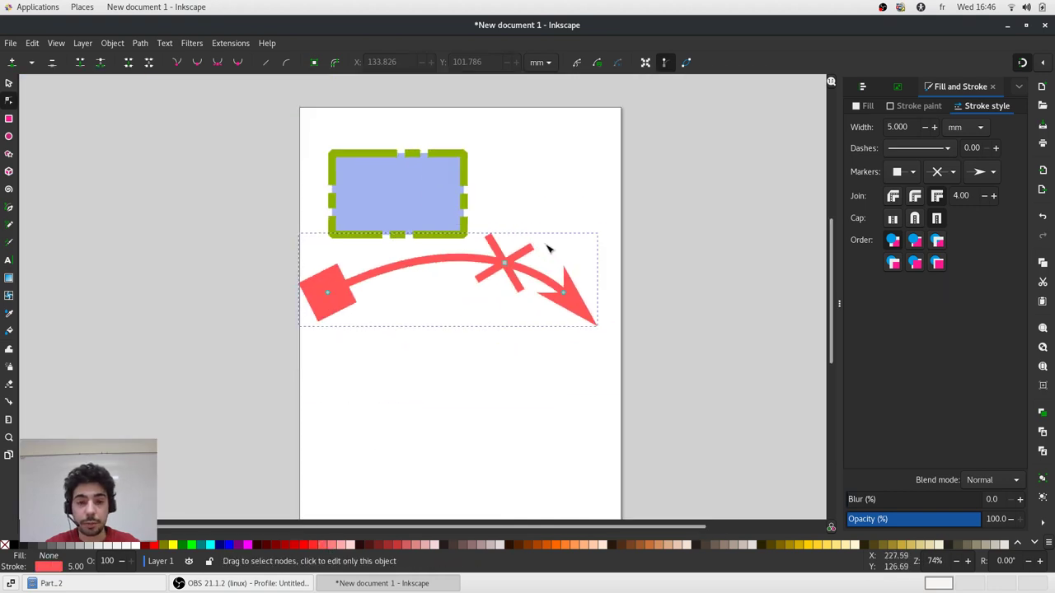
pyautogui.click(9, 83)
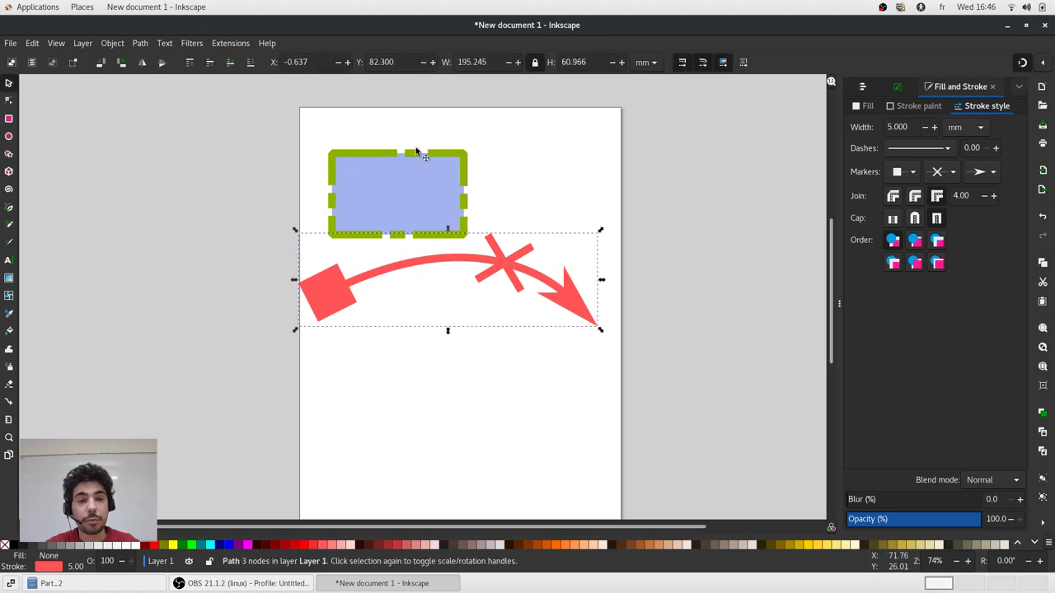
pyautogui.click(505, 169)
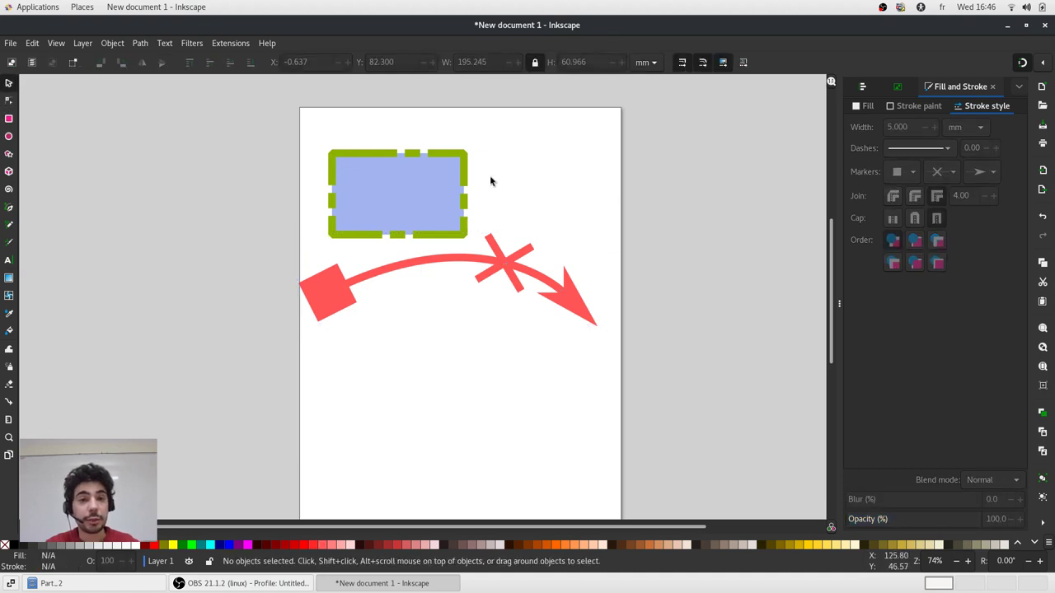